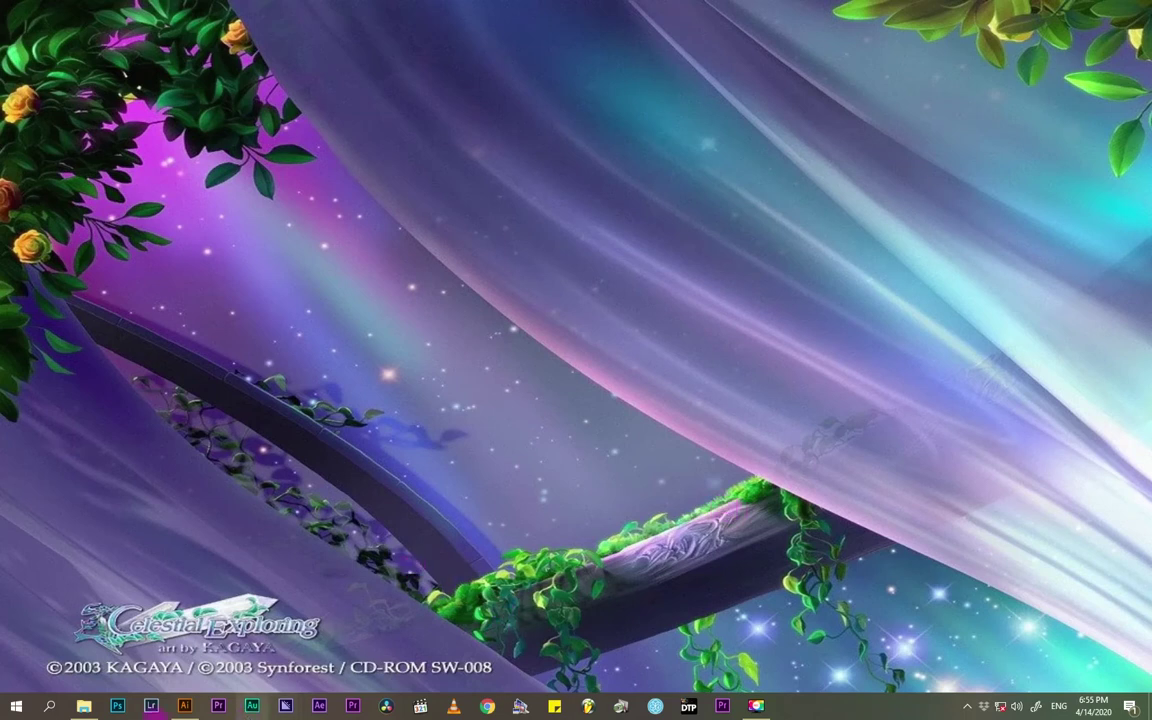
- Launch Adobe Illustrator from its taskbar icon
mouse_move(184, 706)
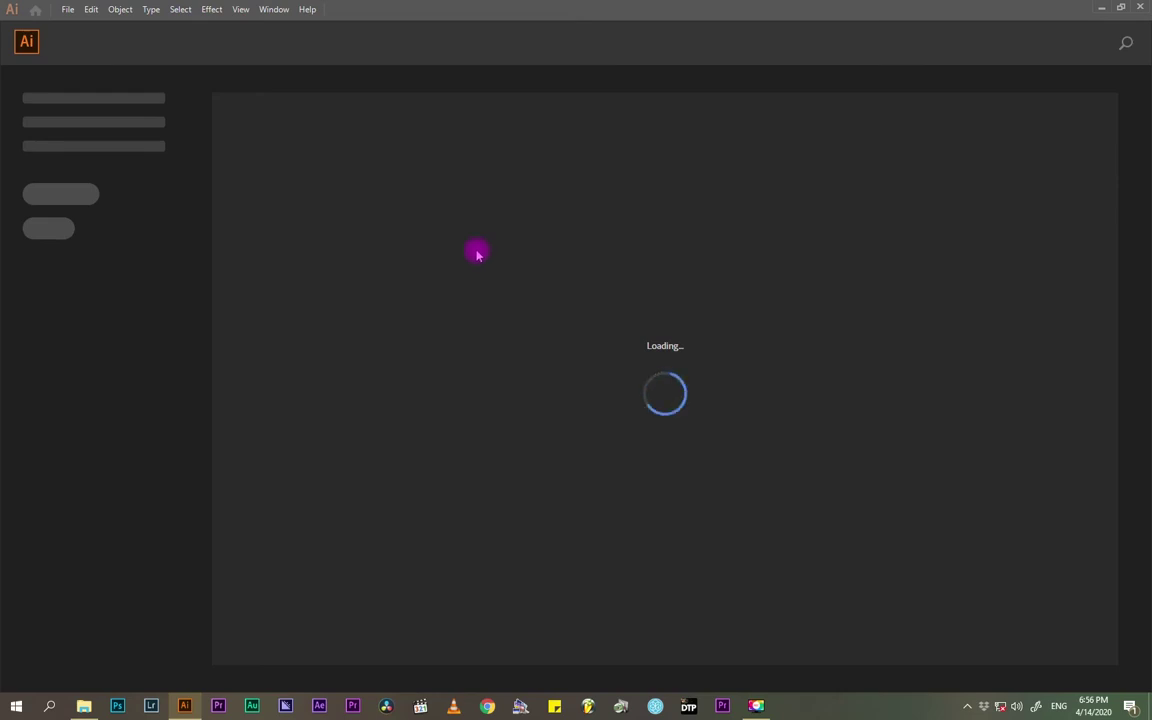
- Create a new A4 landscape (29.7 x 21 cm) document named 'logo'
left_click(68, 17)
left_click(115, 26)
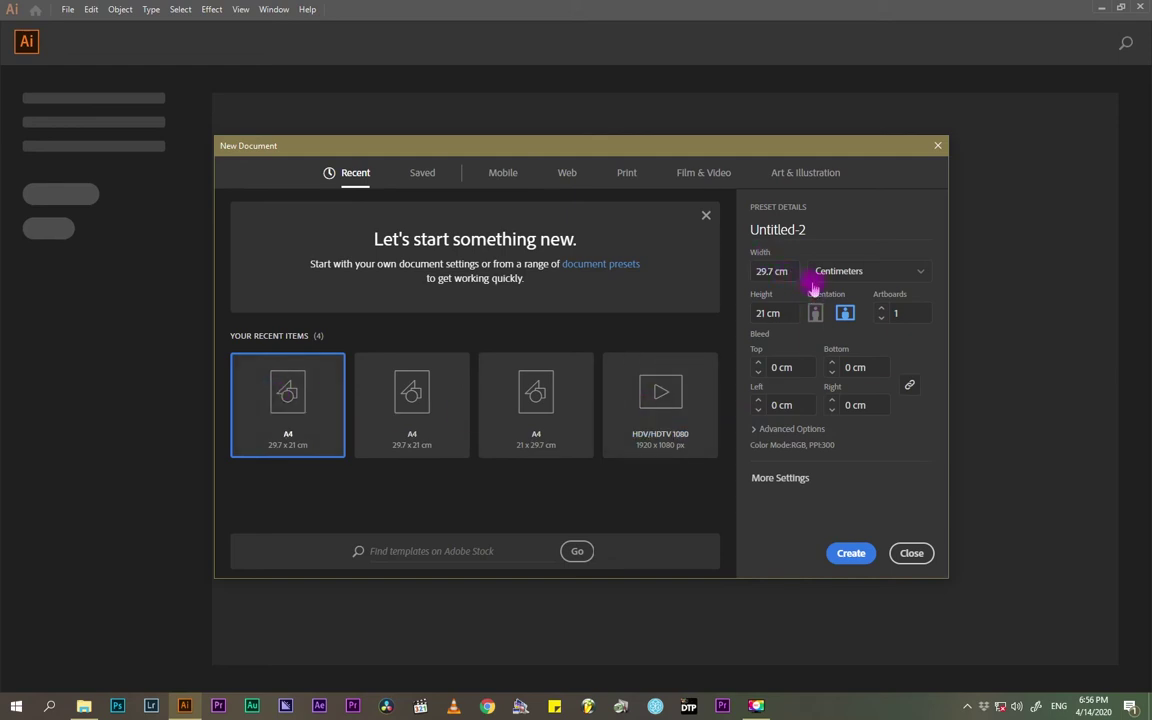
left_click(803, 231)
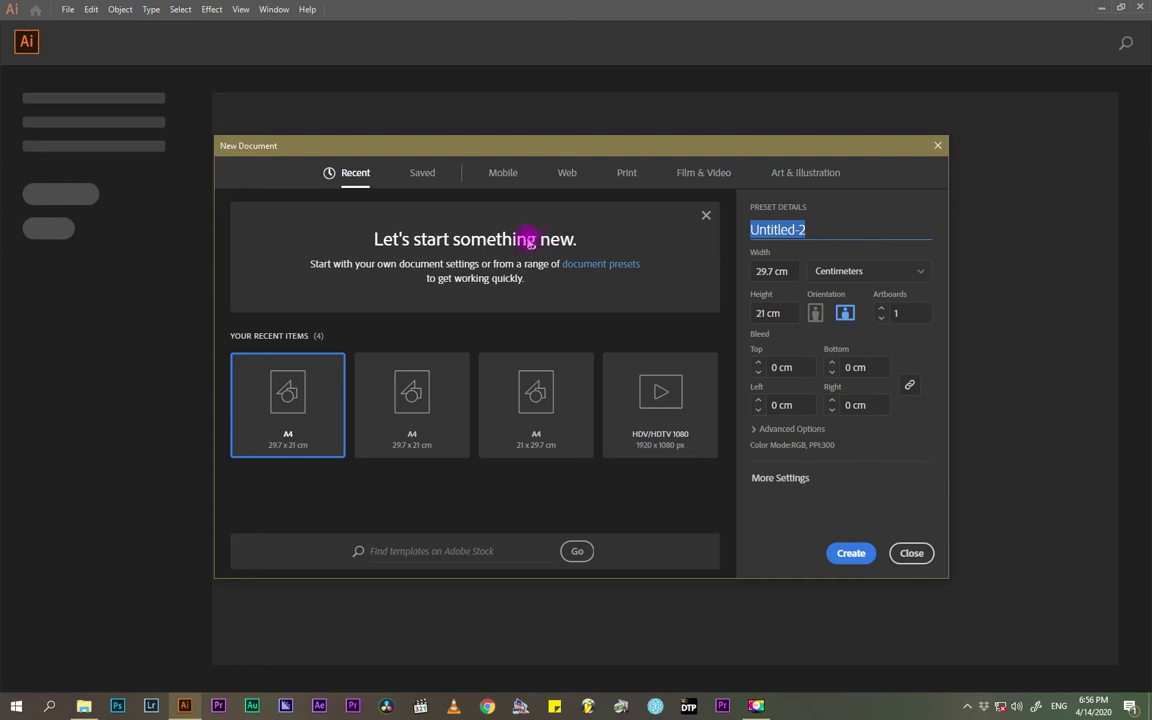
key("BackSpace")
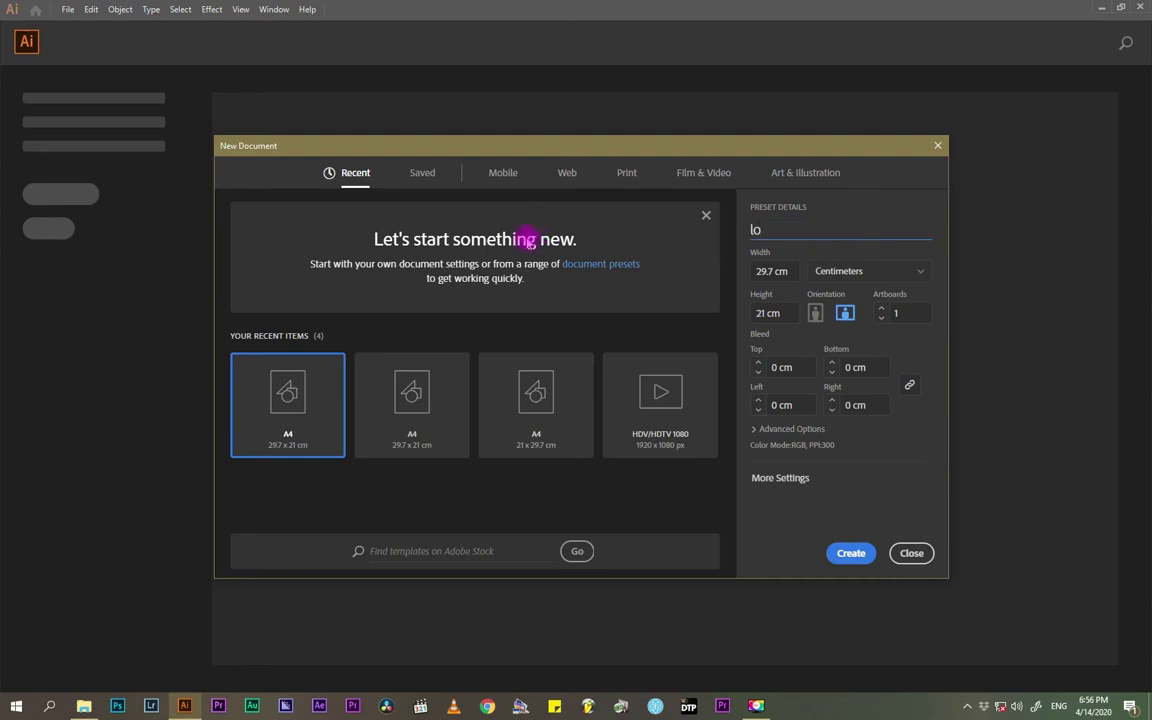
type("logo")
left_click(763, 477)
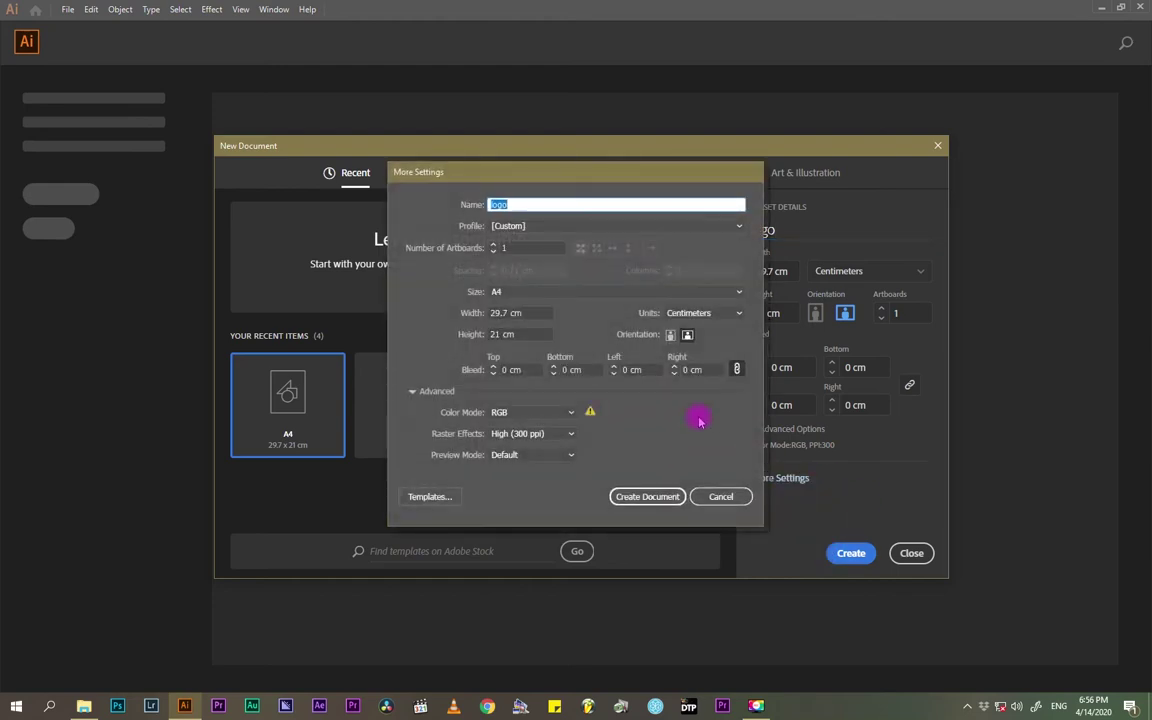
left_click(720, 496)
left_click(768, 429)
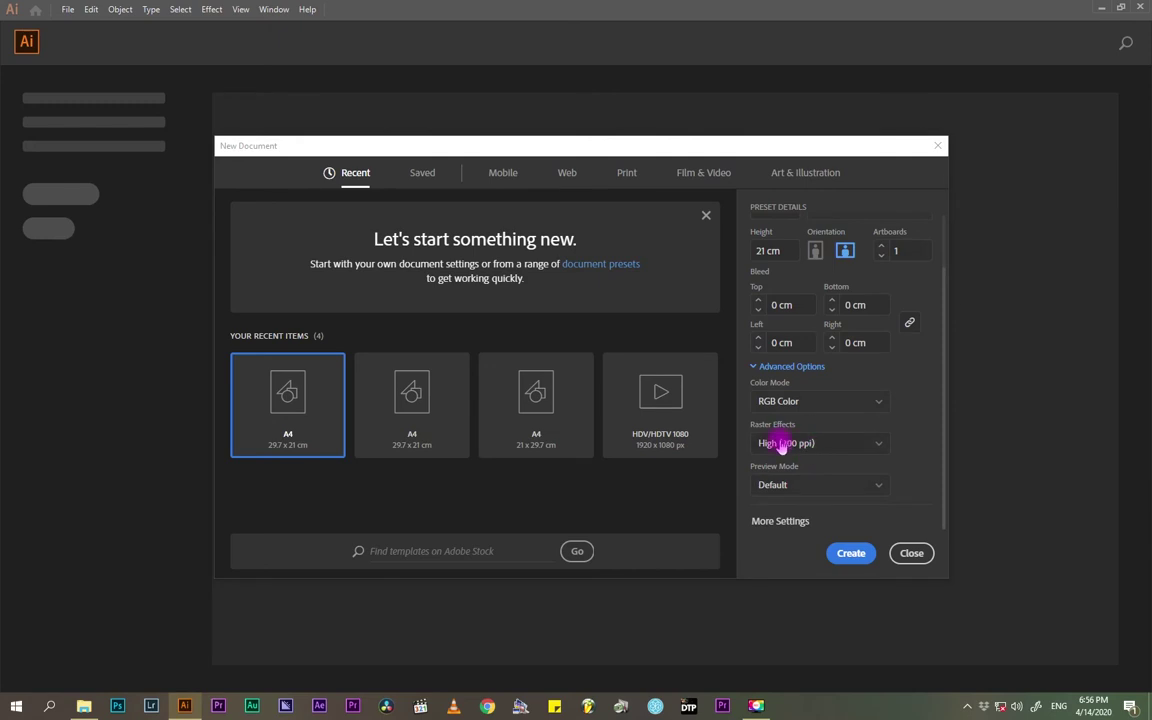
left_click(849, 551)
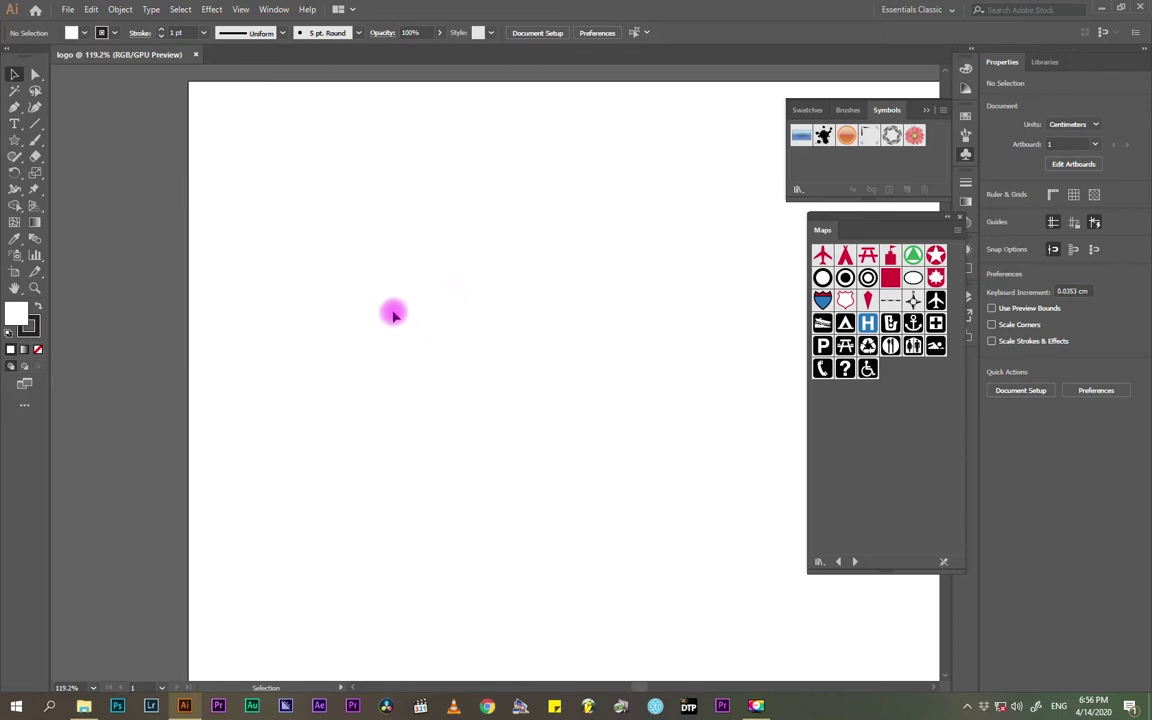
- View the artboard at 100%, shift it left, and close the floating Maps and Symbols panels
key("ctrl+1")
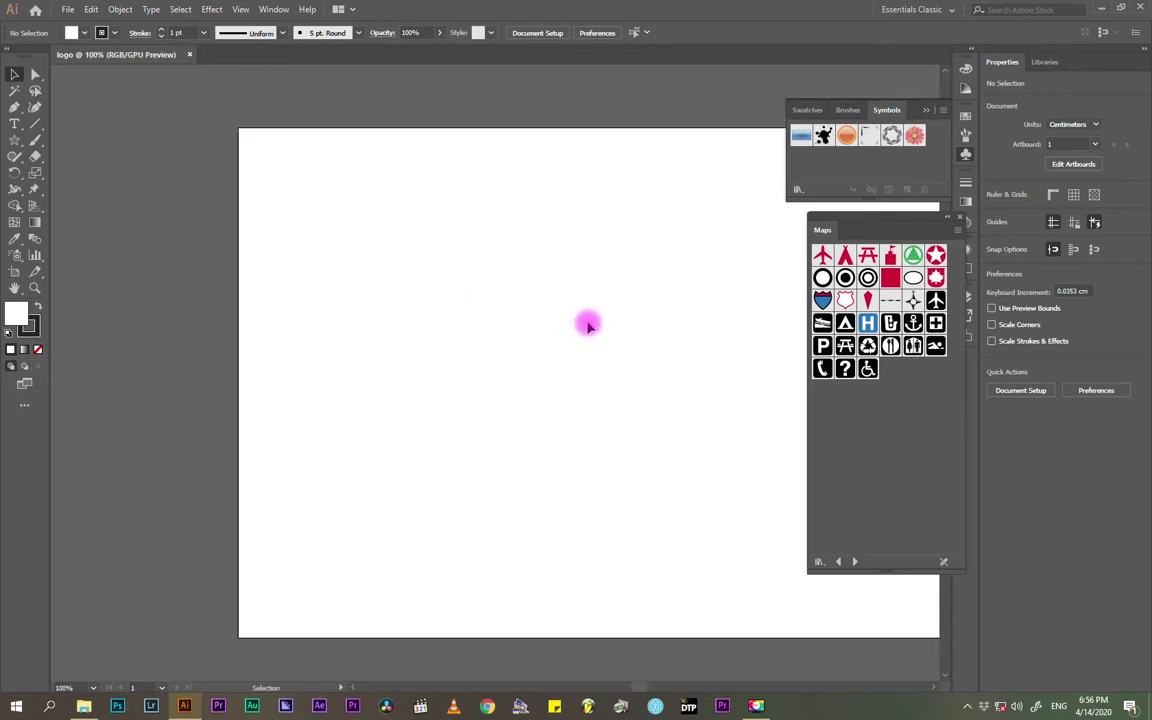
left_click_drag(616, 353, 460, 341)
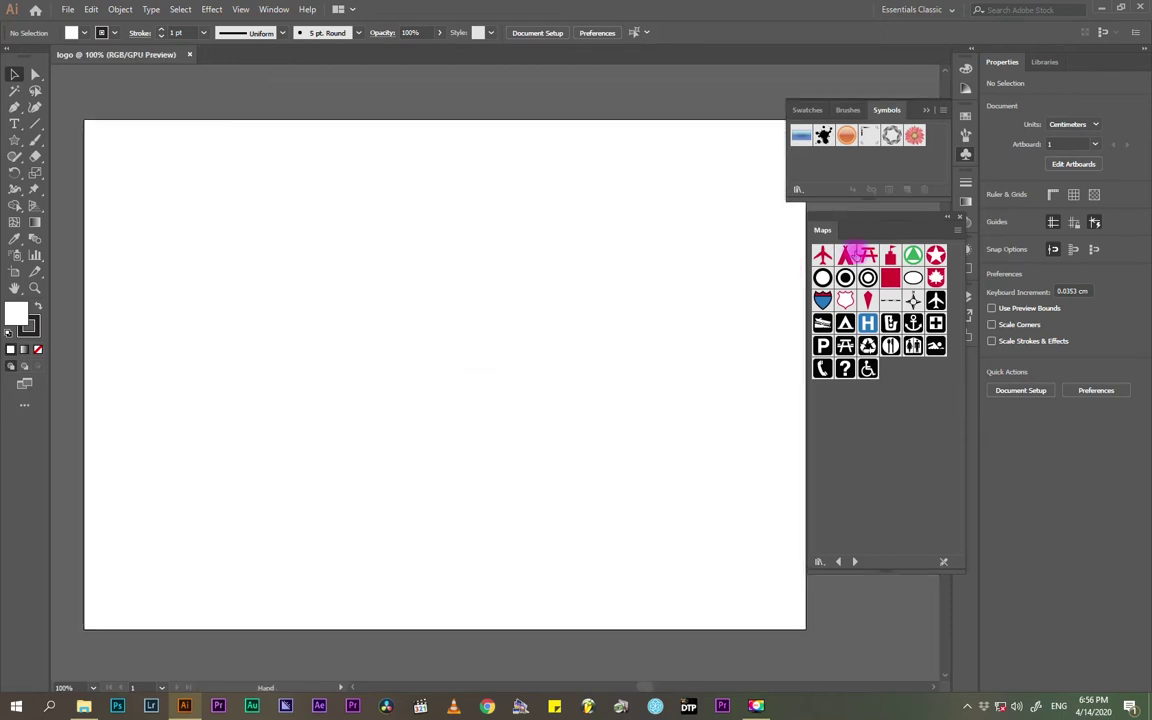
left_click(959, 220)
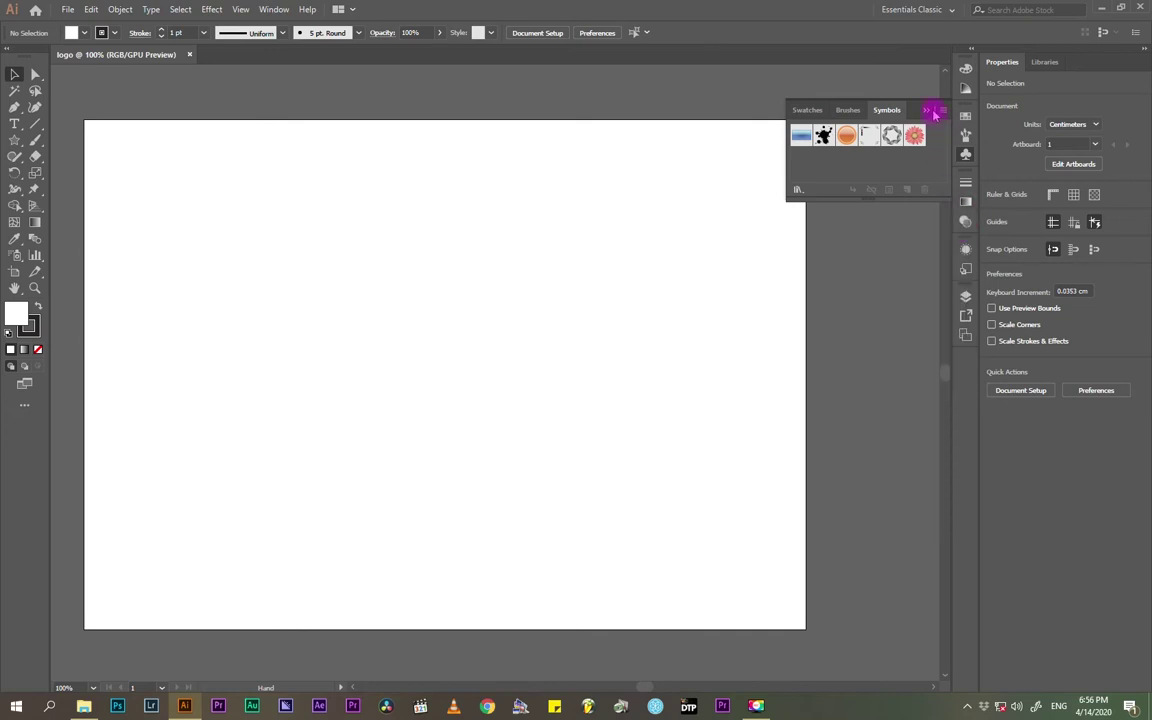
left_click(934, 113)
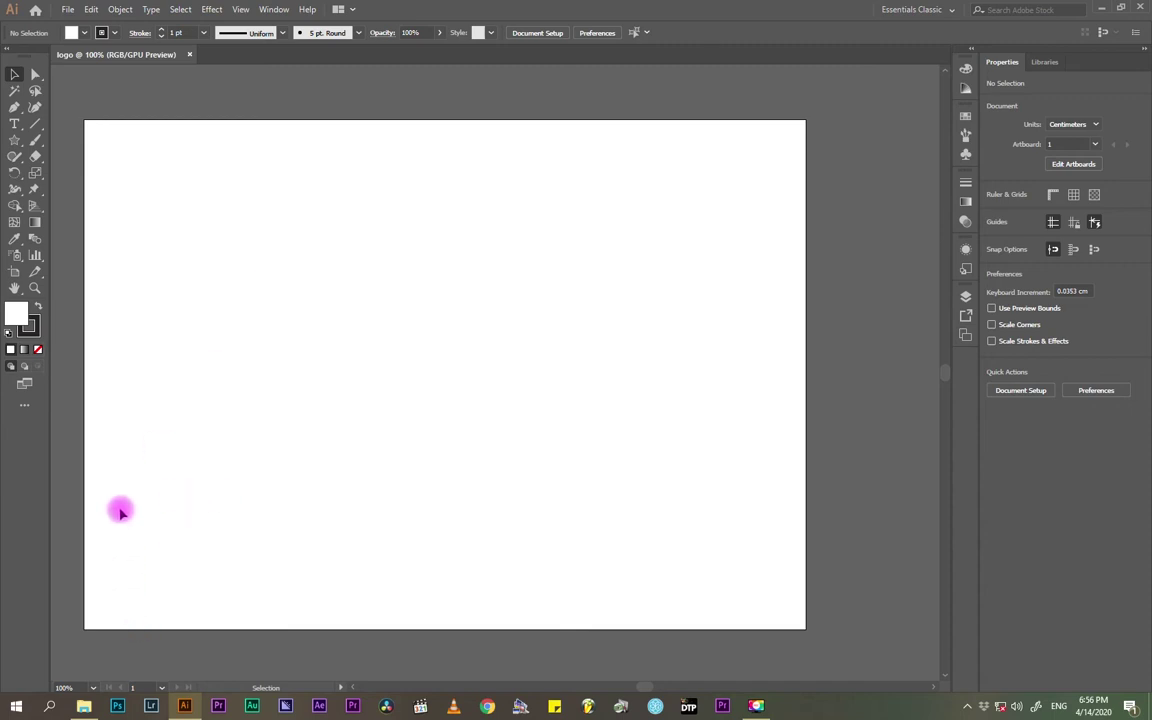
left_click(84, 705)
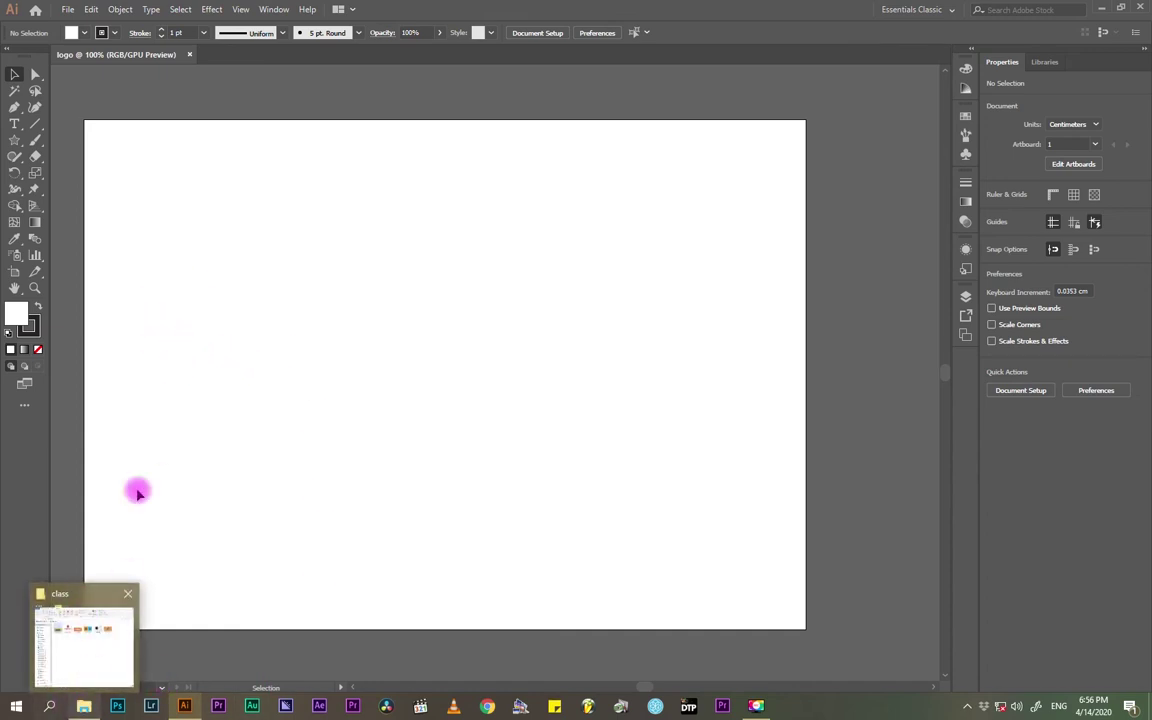
- Drag images (6).jpeg from the class folder onto the logo artboard and position it
left_click(84, 710)
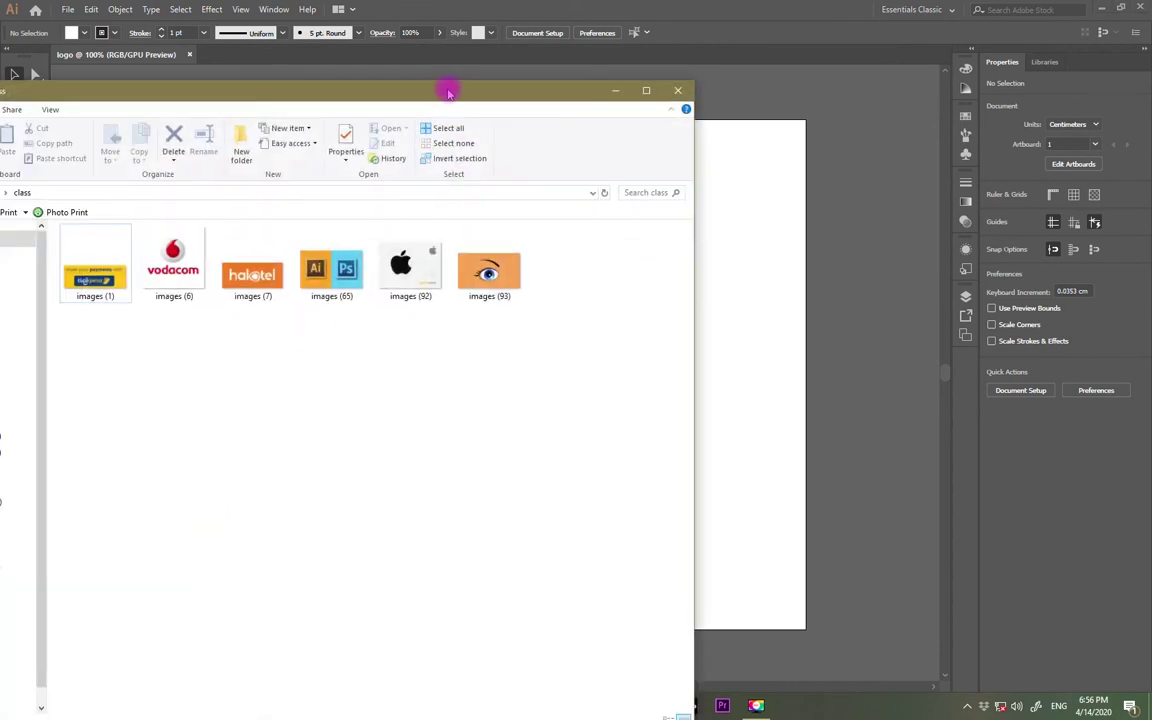
left_click_drag(440, 87, 440, 254)
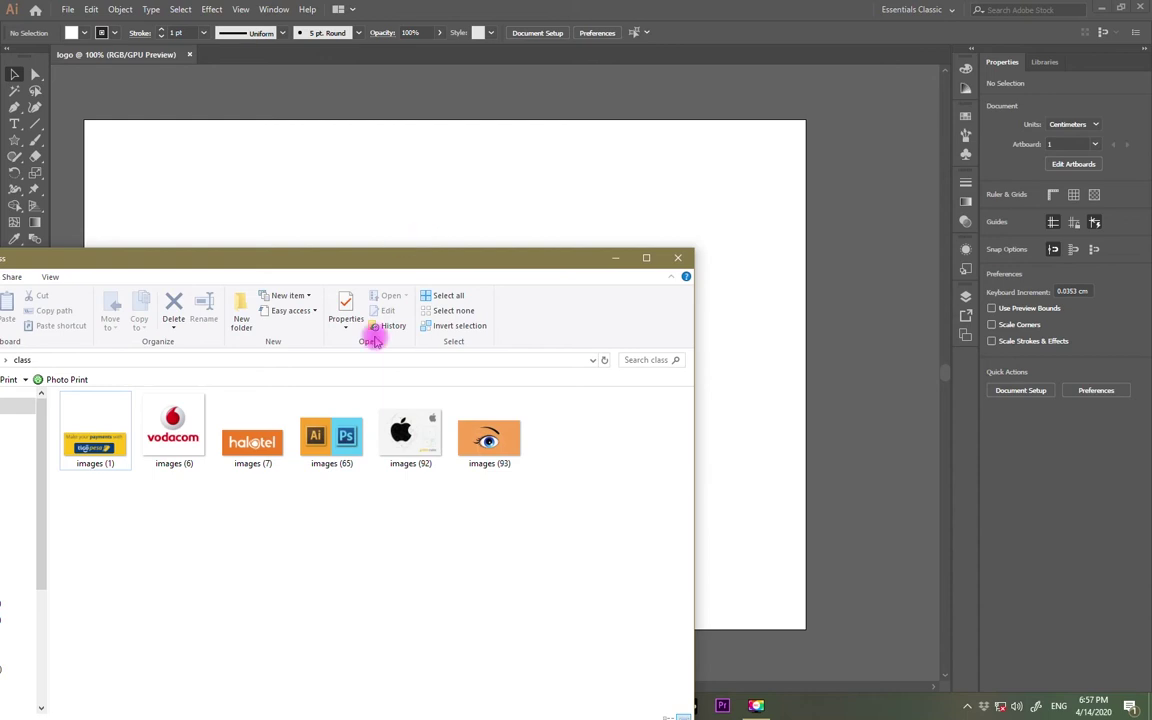
left_click_drag(175, 425, 381, 175)
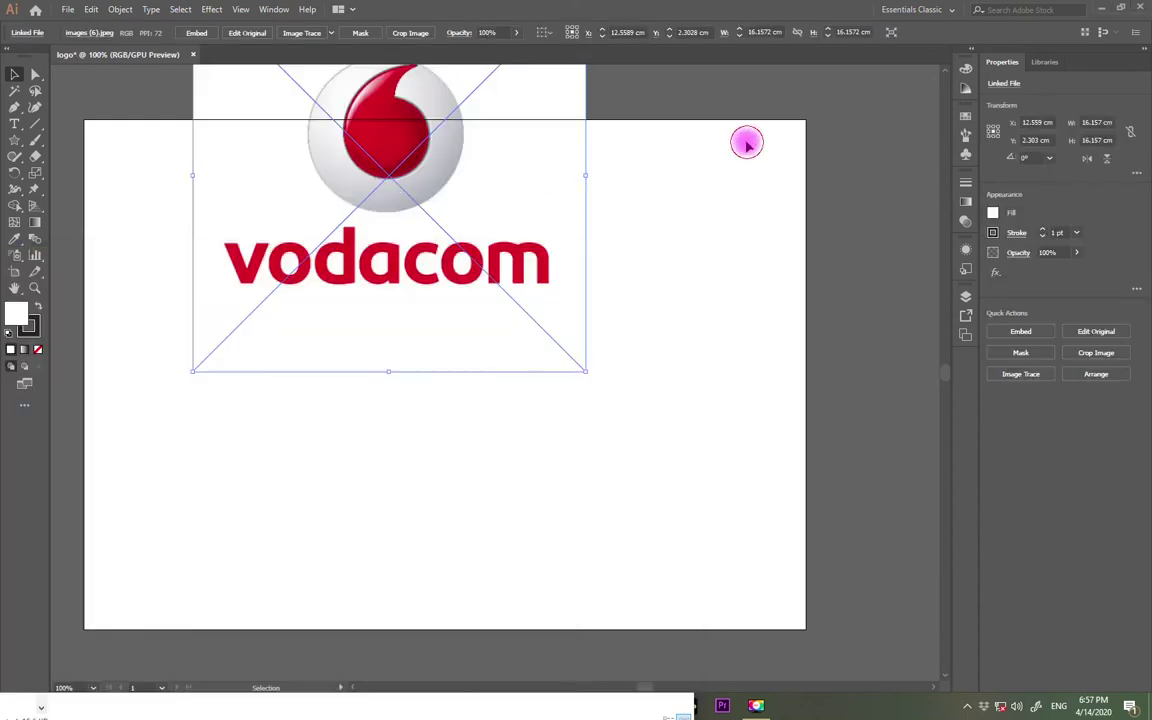
left_click_drag(483, 221, 503, 432)
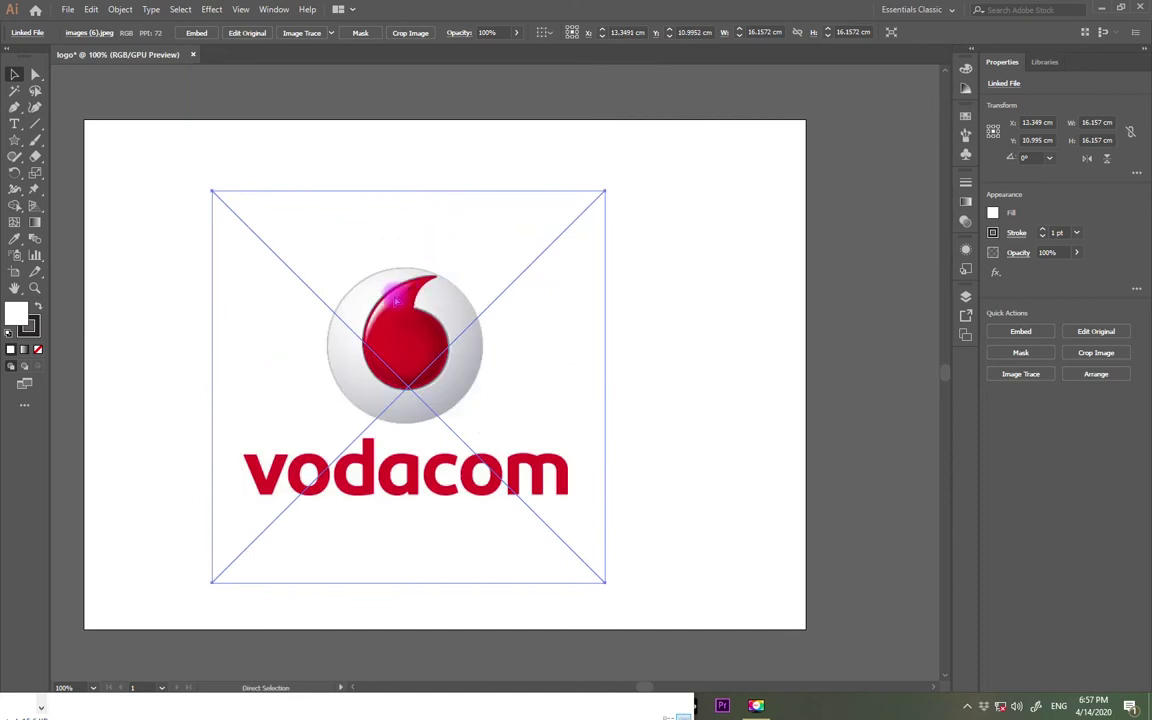
scroll(396, 297, "up", 1)
scroll(550, 260, "up", 1)
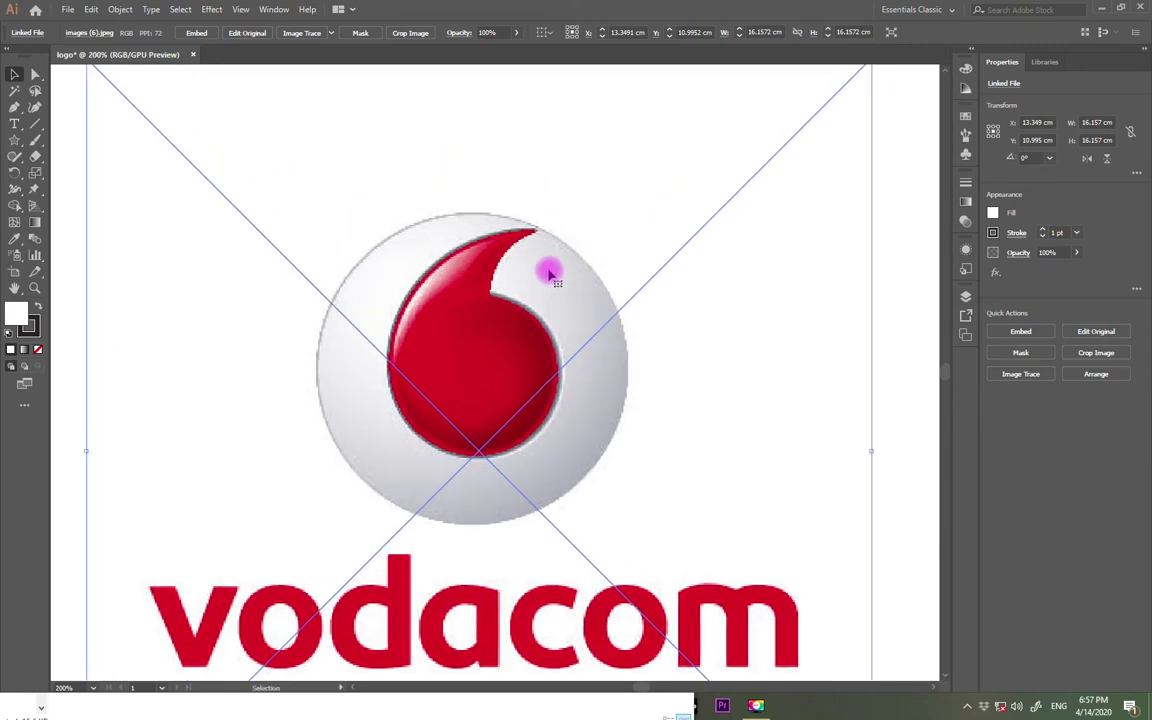
scroll(483, 288, "left", 2)
scroll(540, 300, "up", 1)
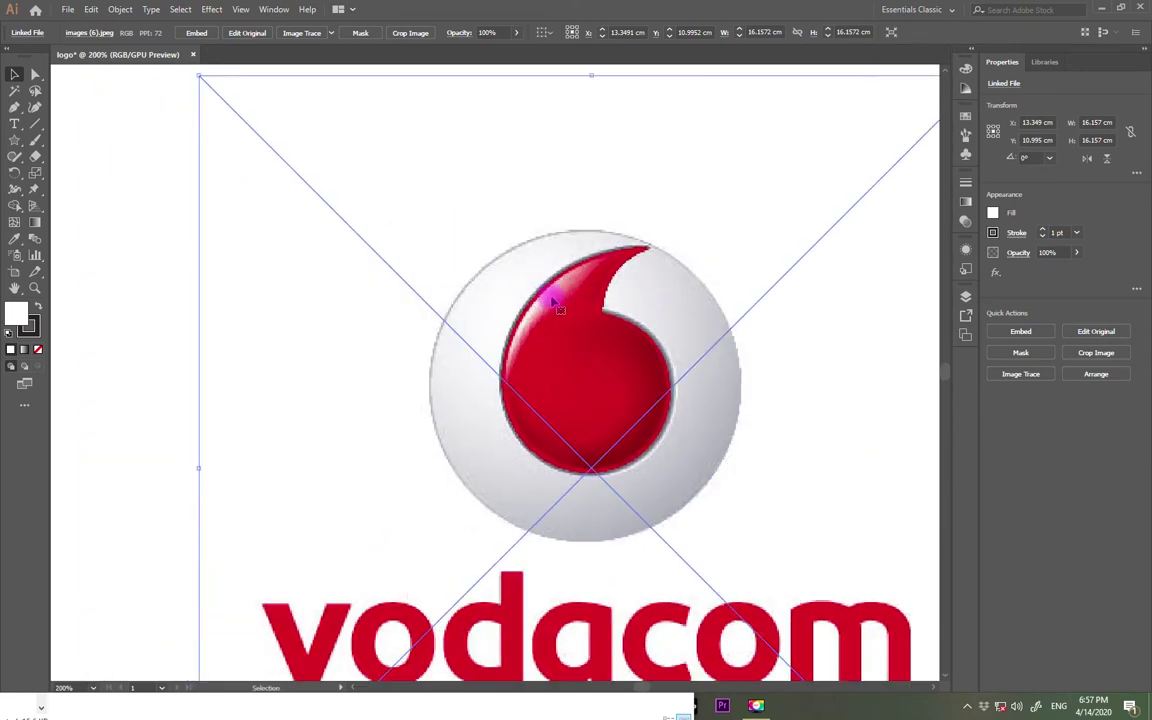
left_click_drag(557, 307, 525, 322)
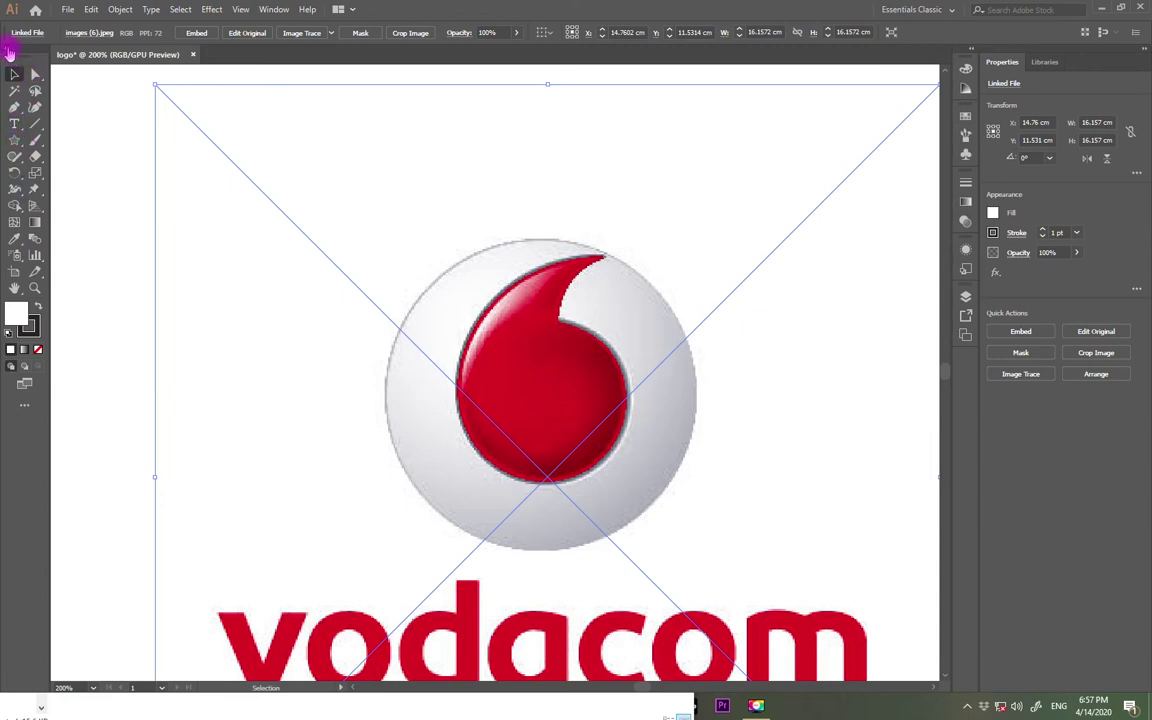
- Draw a large circle over the Vodacom symbol and fill it light blue
left_click(16, 142)
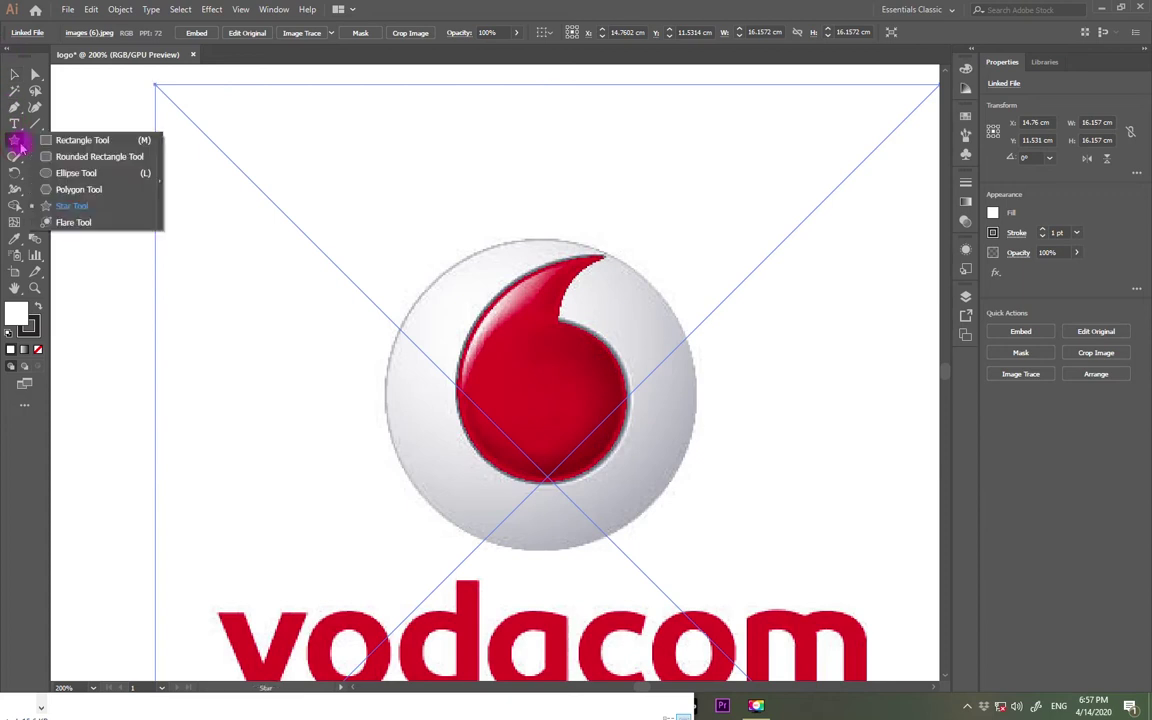
left_click(60, 173)
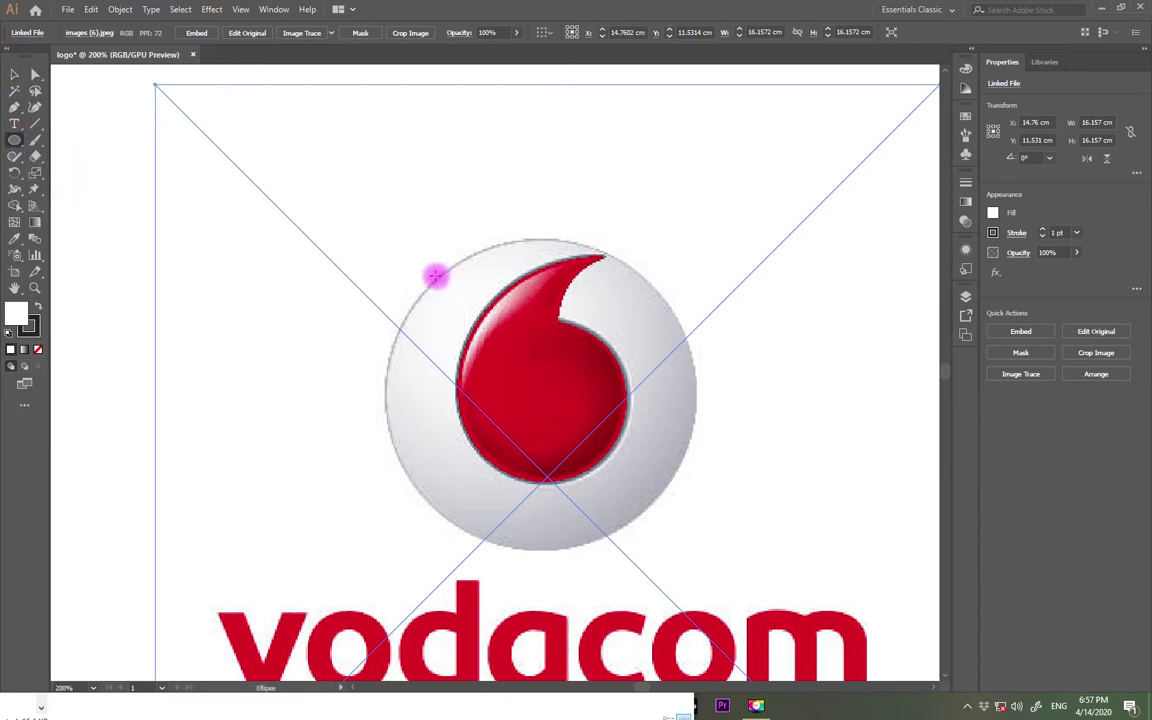
left_click_drag(435, 277, 663, 609)
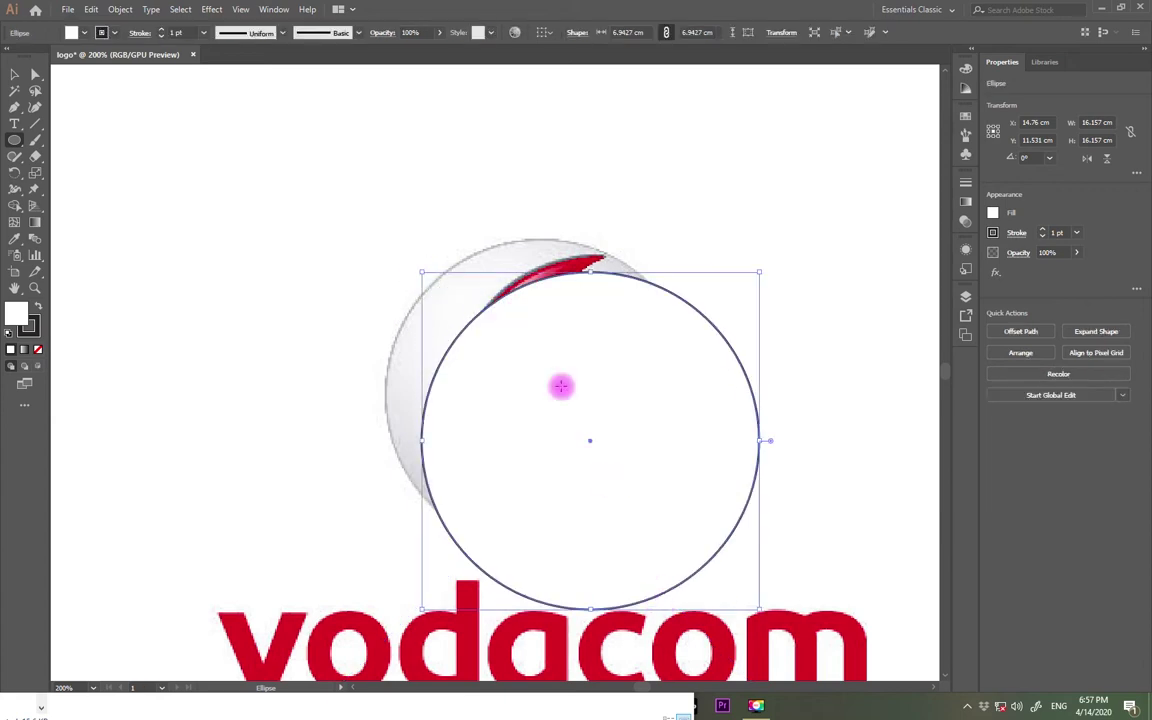
left_click(14, 74)
left_click_drag(595, 346, 547, 304)
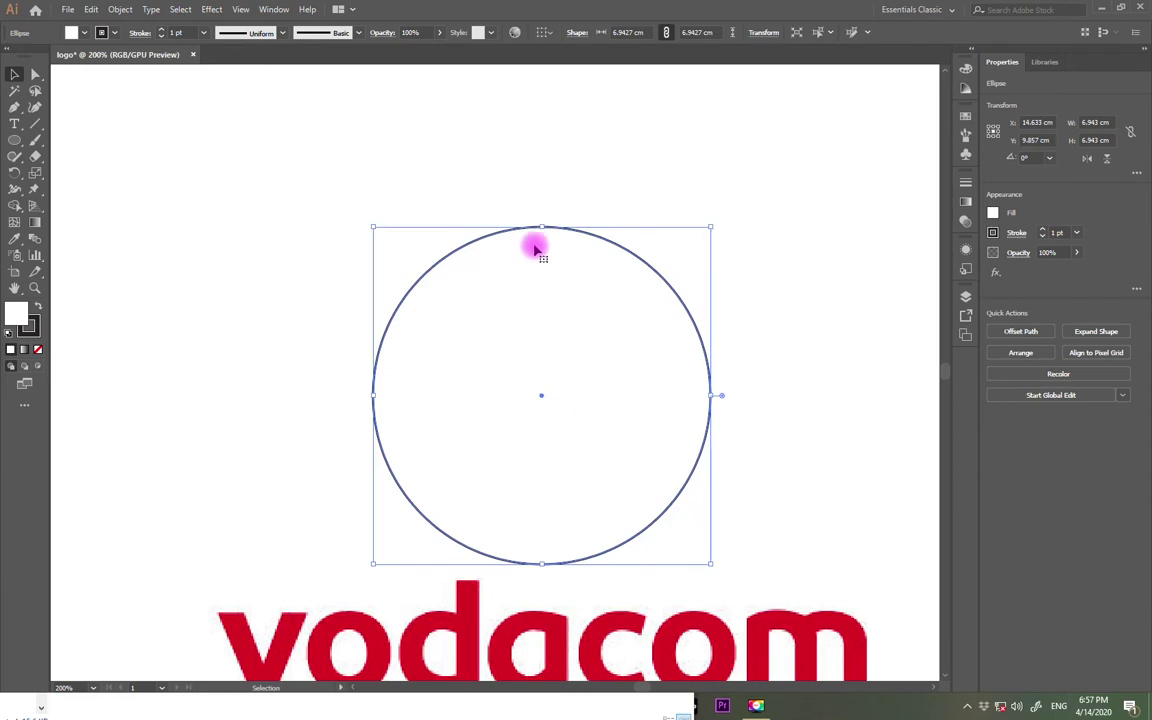
left_click(83, 33)
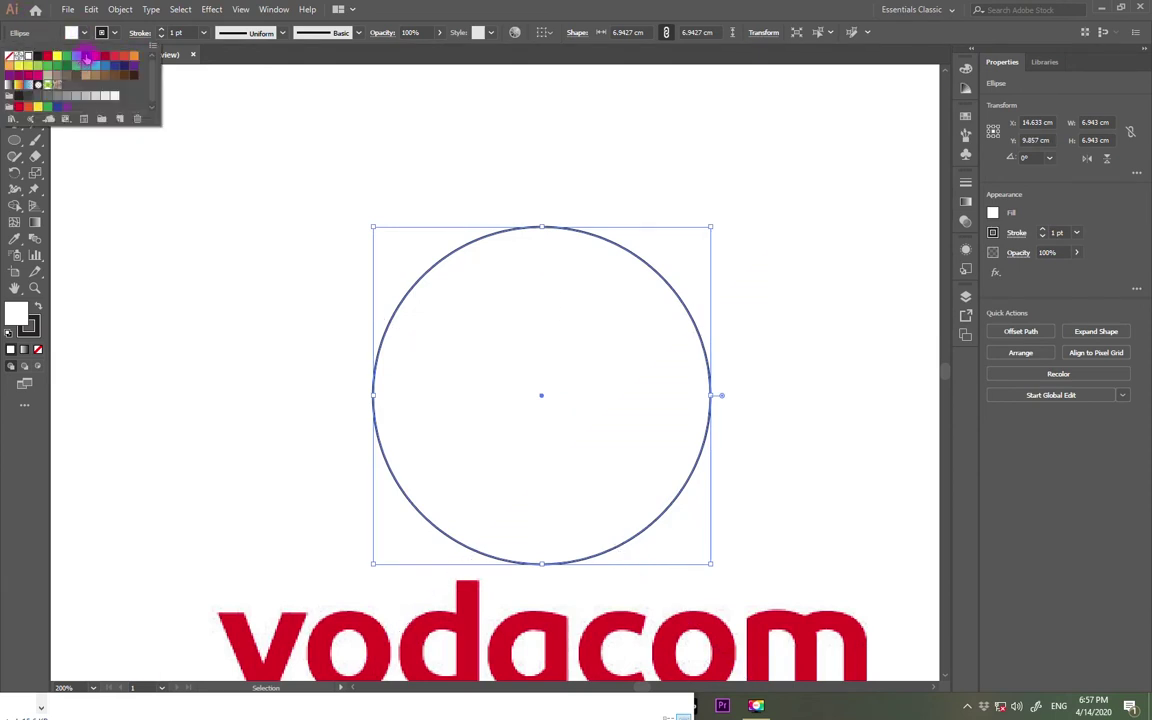
left_click(77, 58)
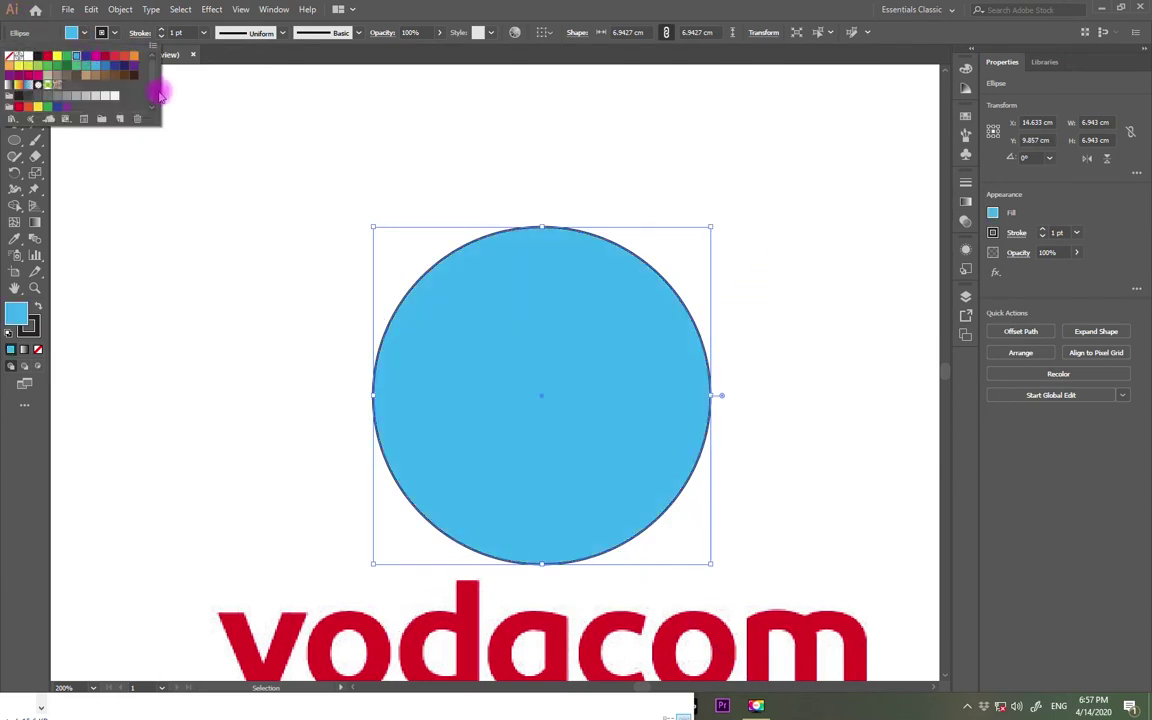
left_click(439, 34)
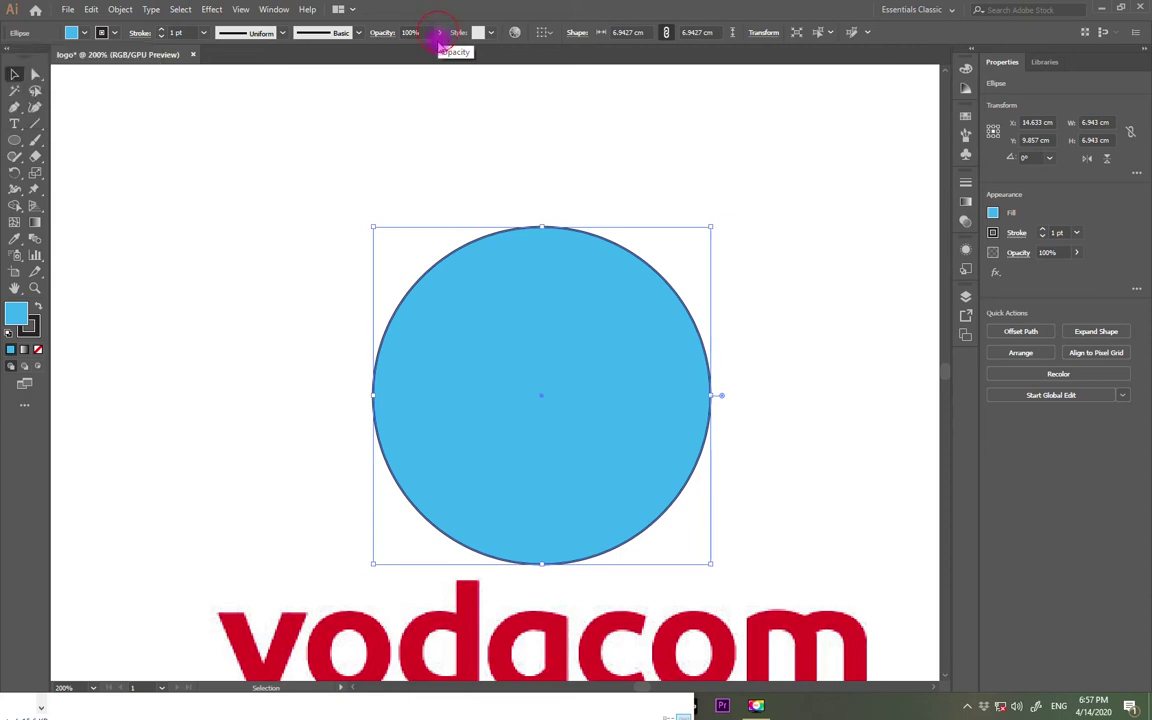
- Set the circle to 51% opacity, shrink it to about 6.4 cm, and align it over the symbol
left_click(439, 34)
left_click_drag(421, 52, 412, 48)
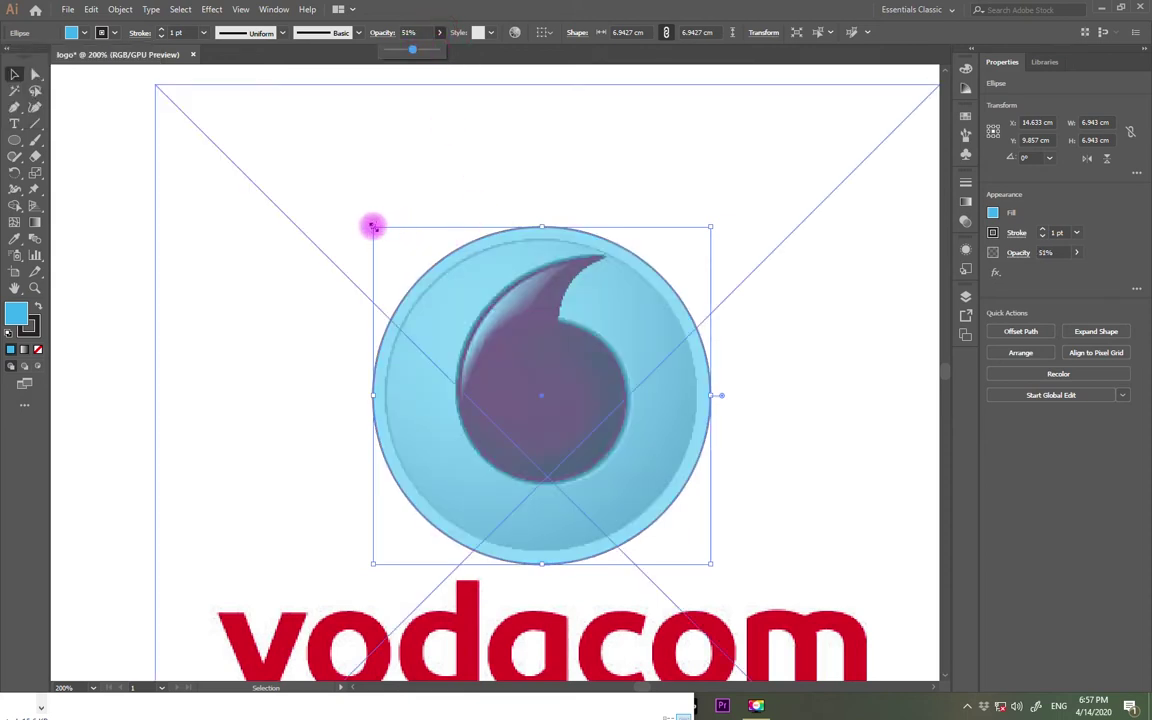
left_click_drag(373, 226, 386, 238)
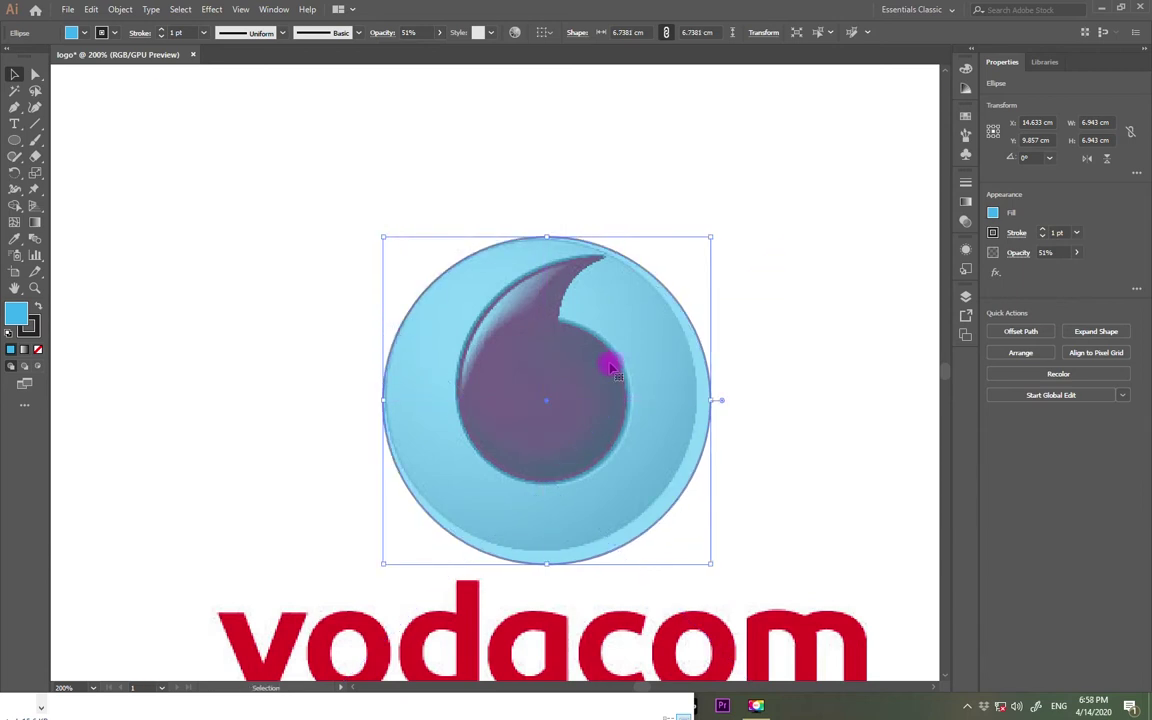
left_click_drag(679, 442, 670, 433)
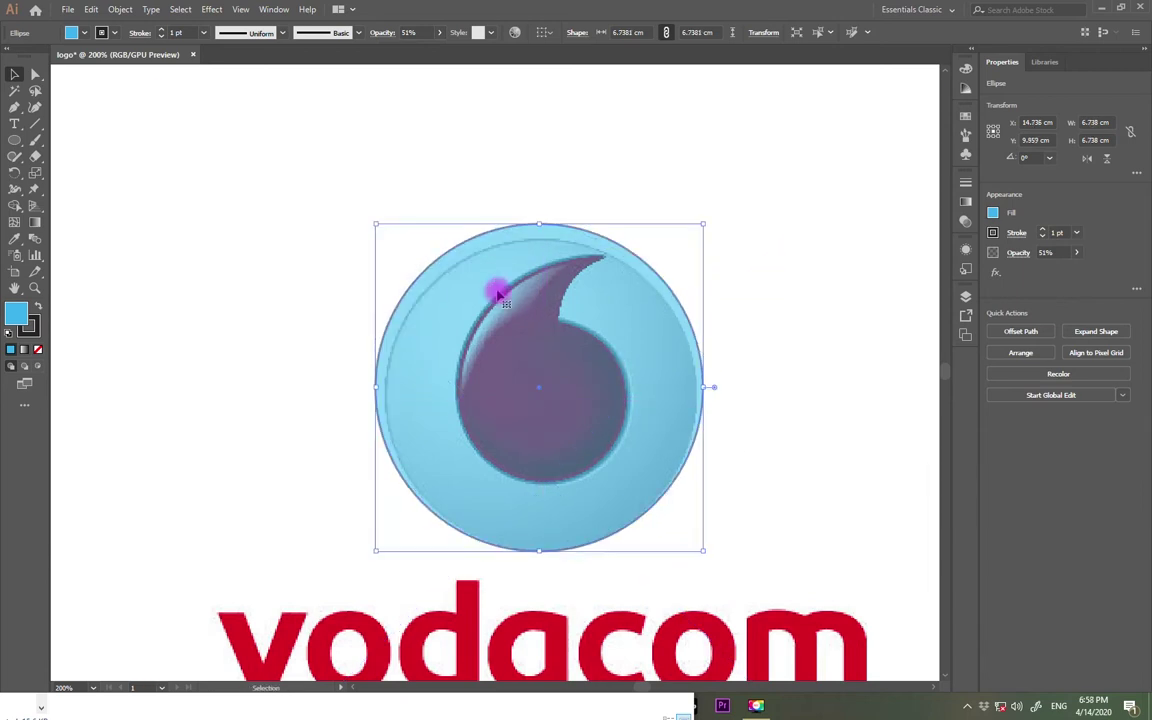
left_click_drag(378, 222, 392, 241)
left_click_drag(649, 401, 520, 345)
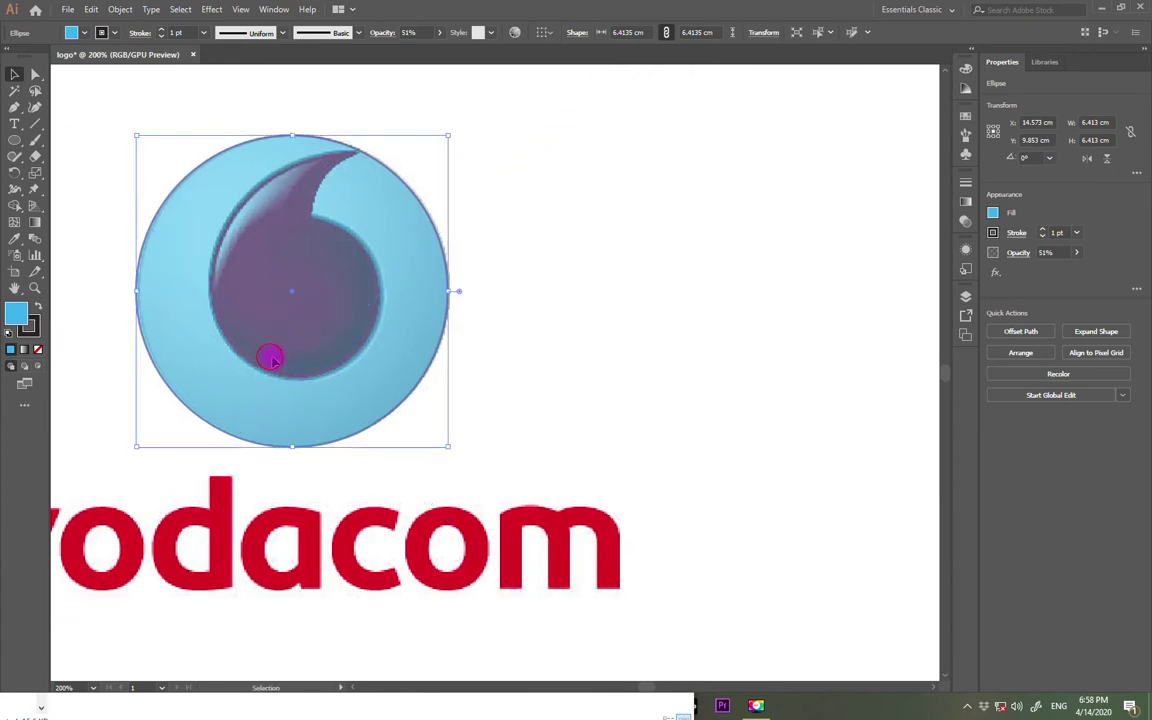
mouse_move(270, 358)
left_mouse_down()
mouse_move(364, 360)
mouse_move(270, 358)
left_mouse_up()
- Make the blue circle 100% opaque, remove its stroke, and move it right of the logo
left_click(439, 33)
left_click_drag(452, 56, 452, 56)
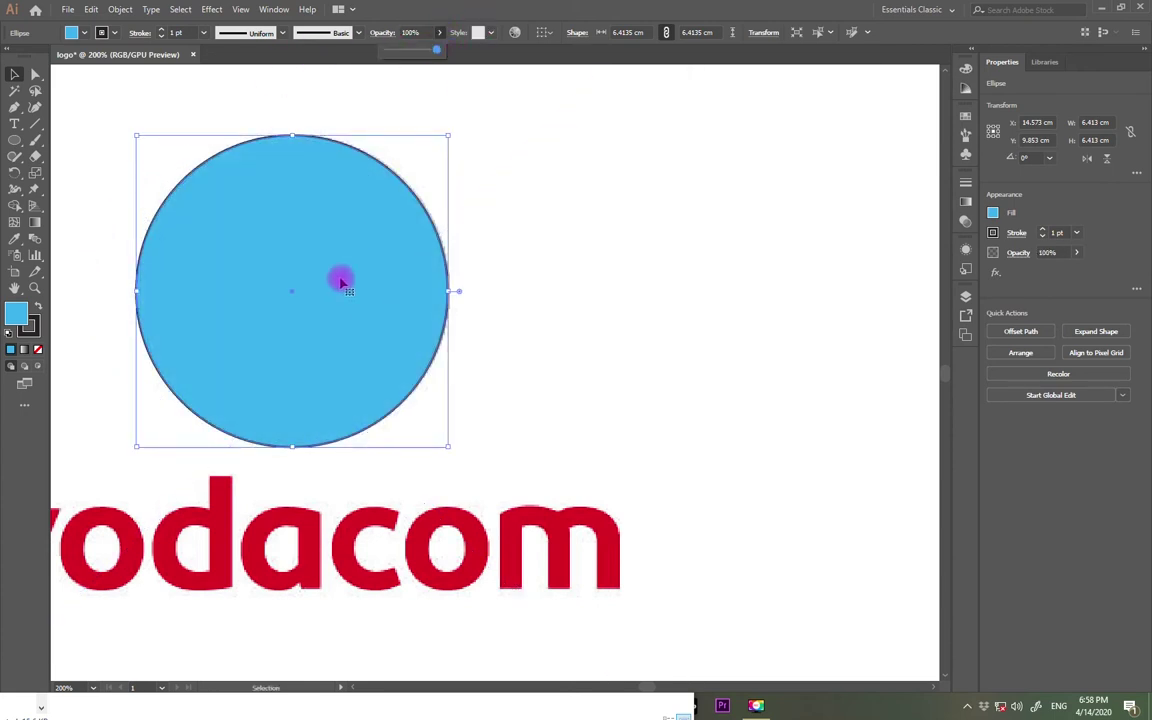
left_click_drag(339, 275, 613, 265)
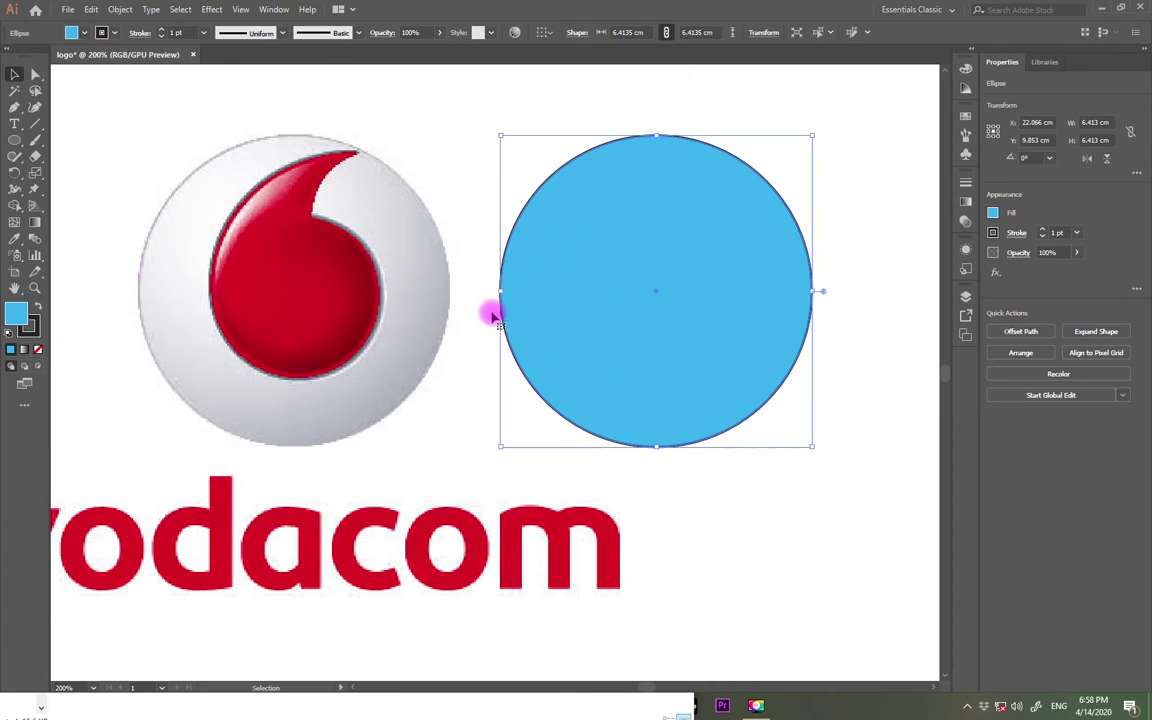
left_click(115, 33)
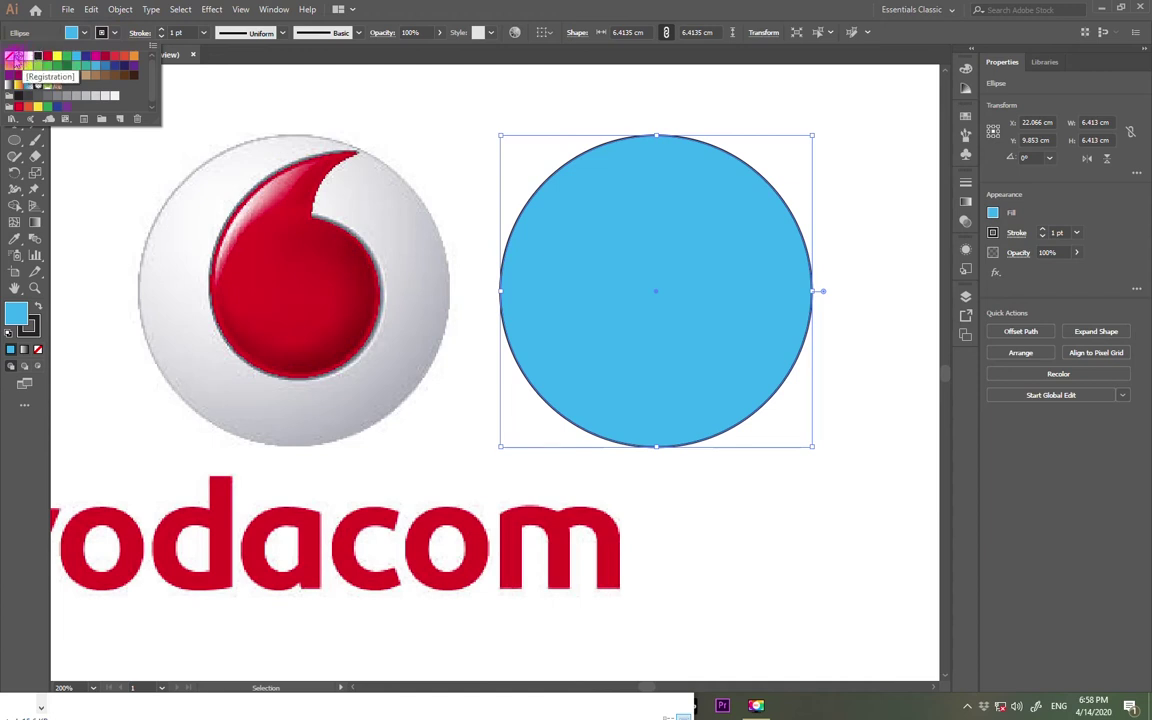
left_click(9, 56)
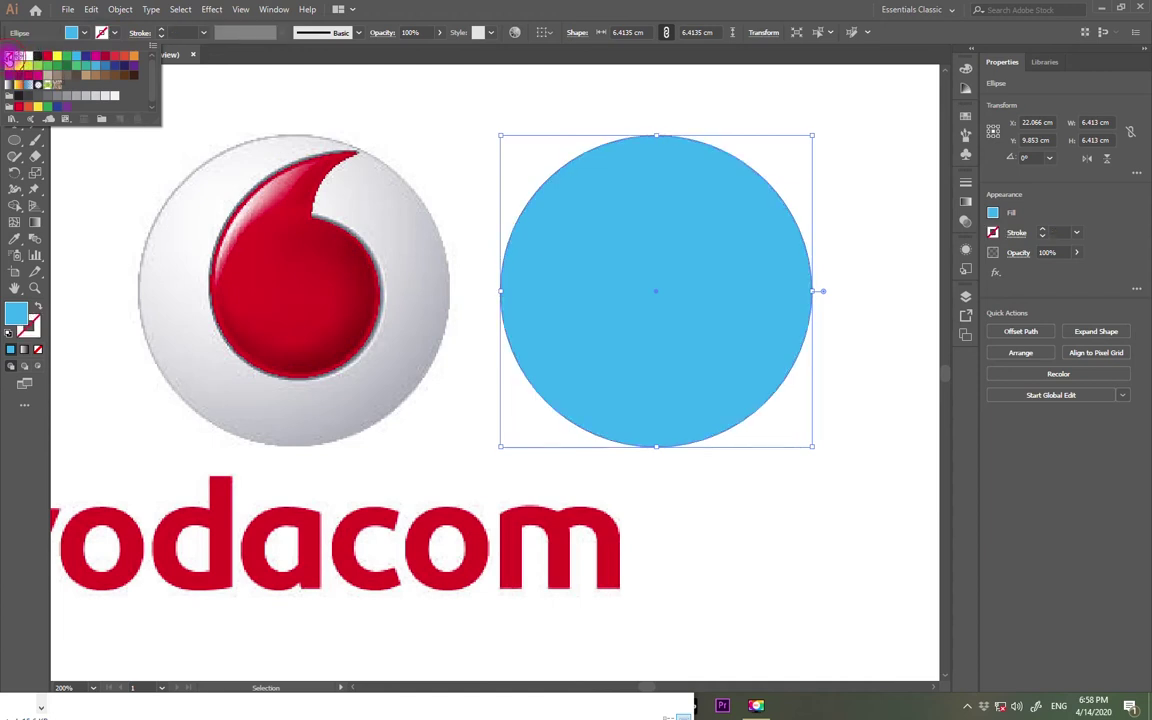
left_click(600, 295)
left_click_drag(556, 289, 588, 289)
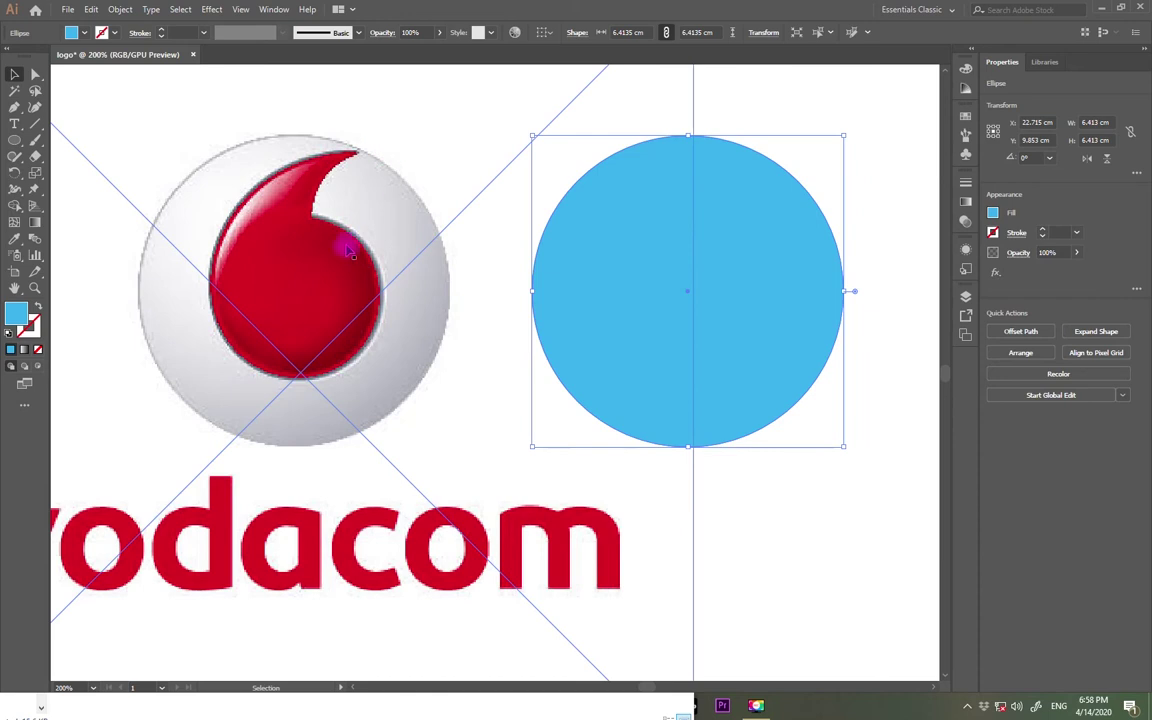
- Draw a small circle over the logo's red disc and nudge the large blue circle right
left_click(18, 140)
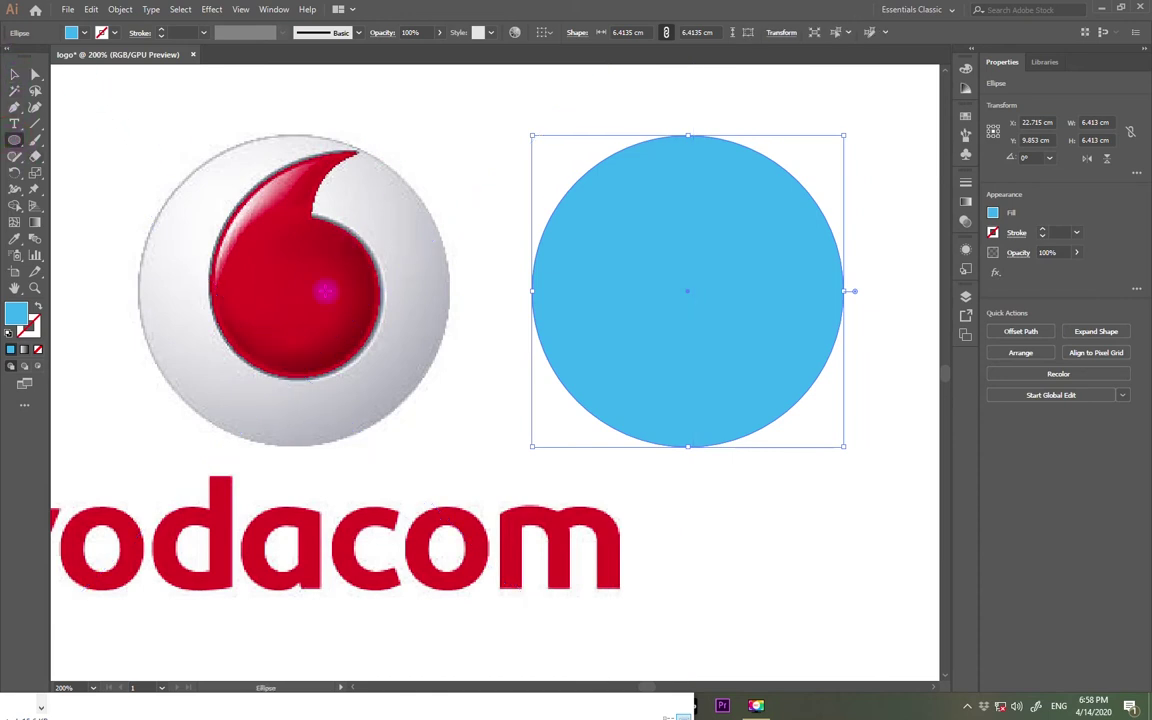
left_click_drag(214, 231, 383, 362)
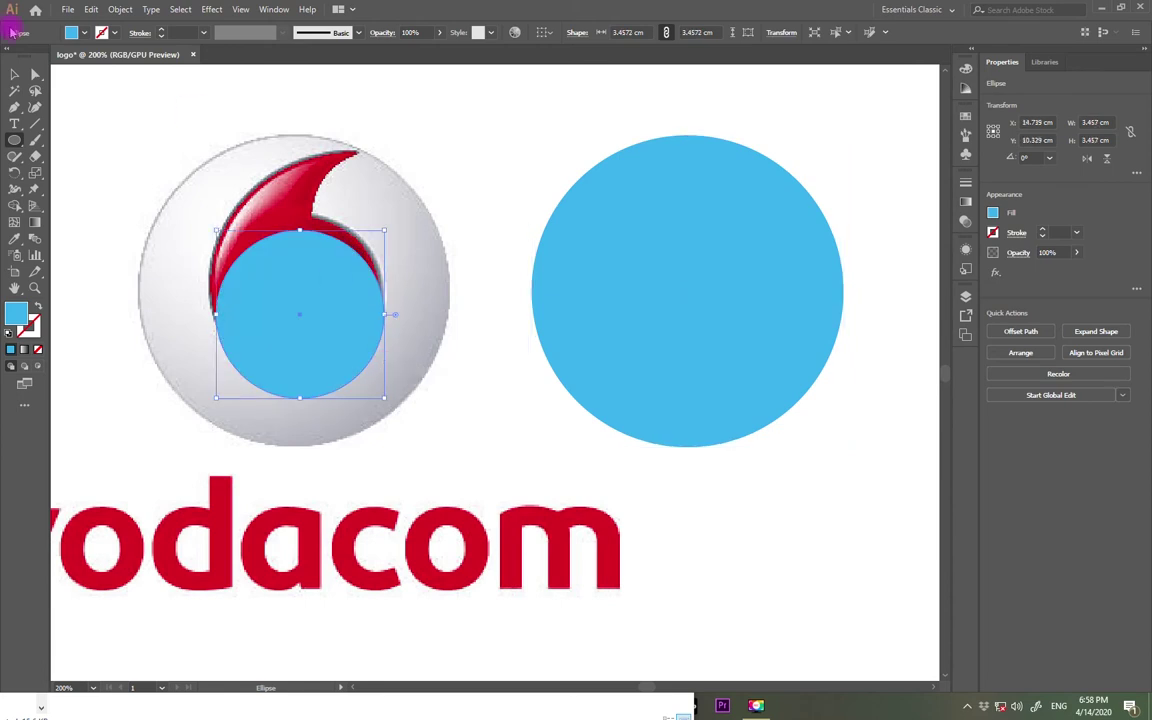
left_click(14, 76)
left_click_drag(318, 308, 309, 284)
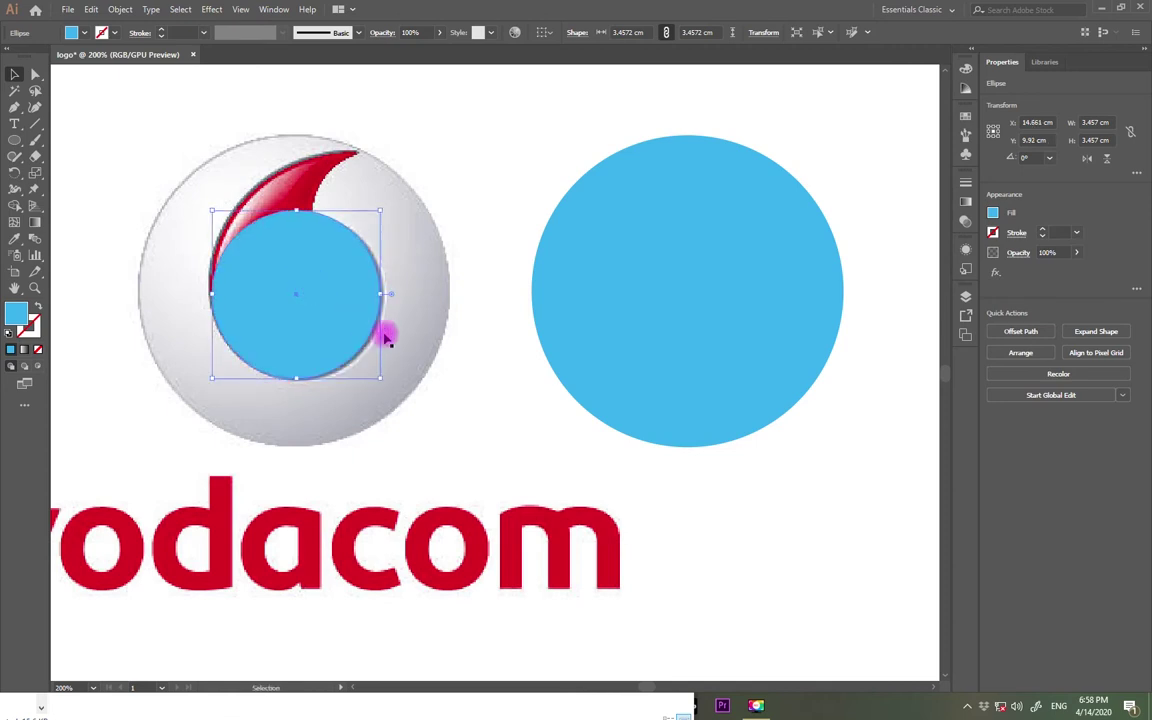
left_click_drag(753, 337, 696, 330)
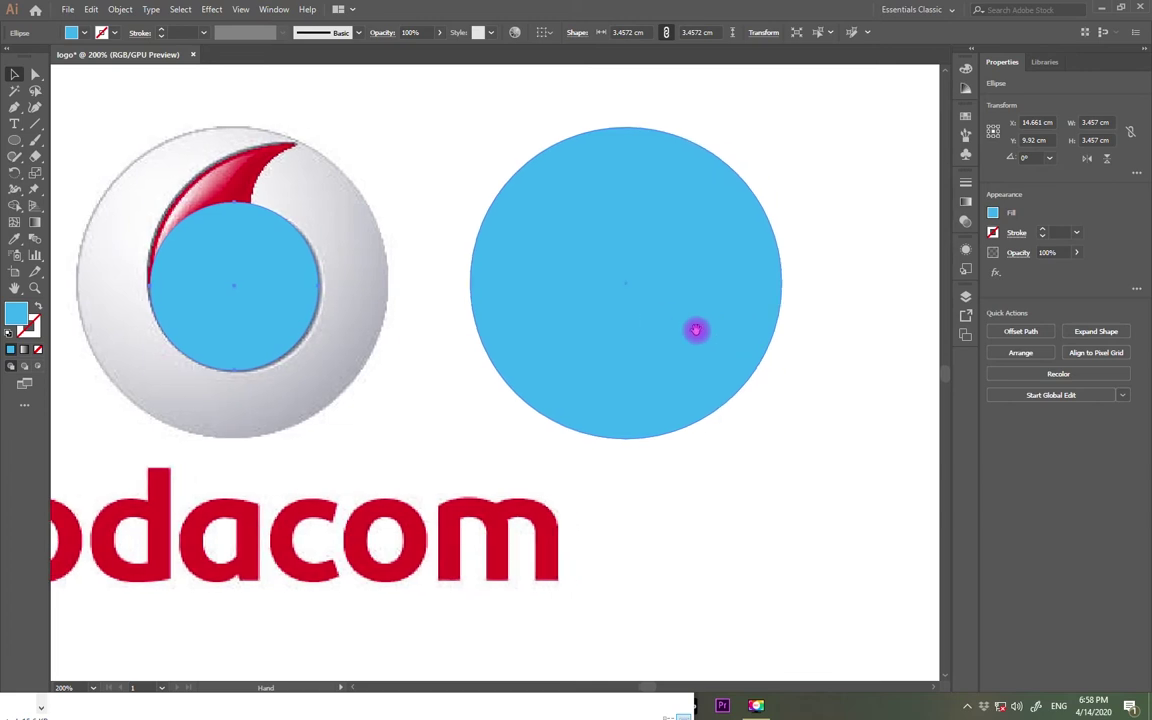
left_click(704, 300)
key("shift+Right")
key("shift+Right")
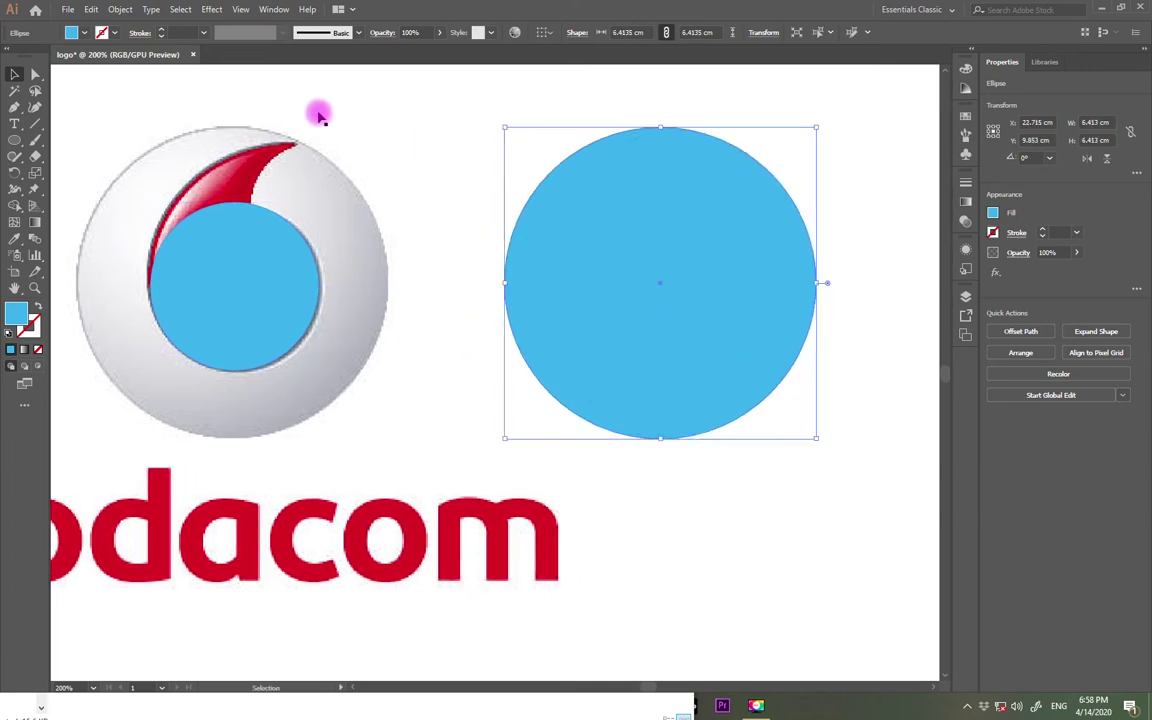
- Fill the small circle green and lower its opacity to 48%
left_click(215, 279)
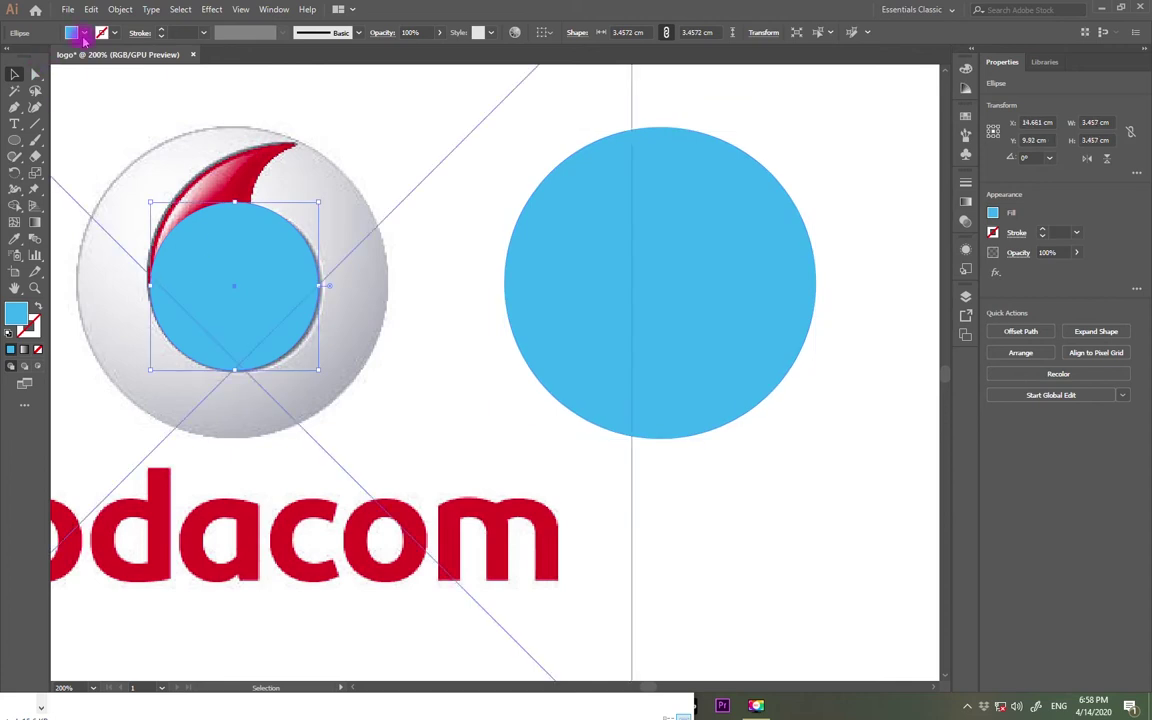
left_click(84, 35)
left_click(57, 71)
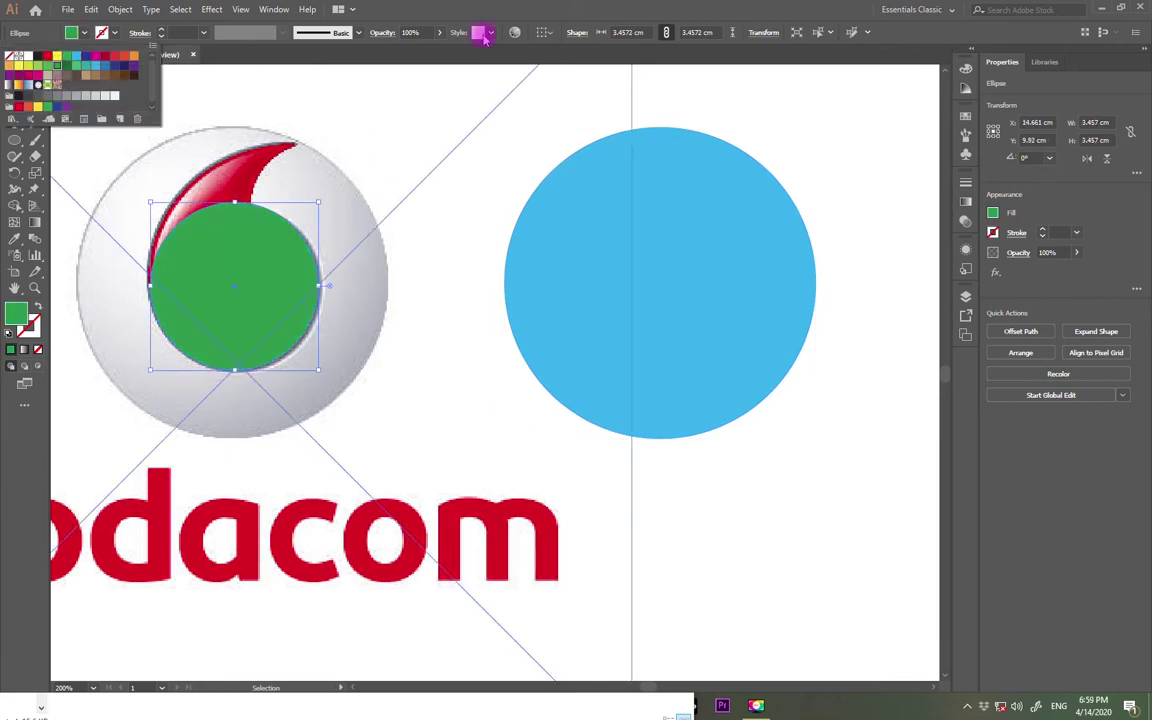
left_click(439, 33)
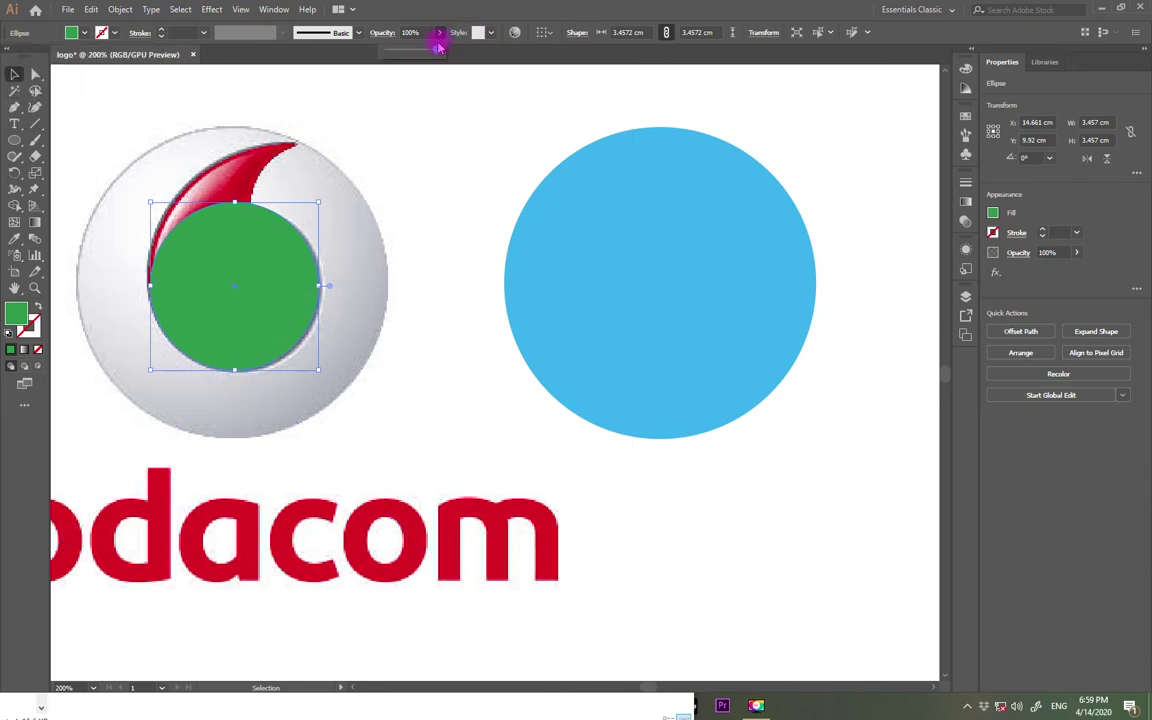
left_click_drag(426, 52, 412, 53)
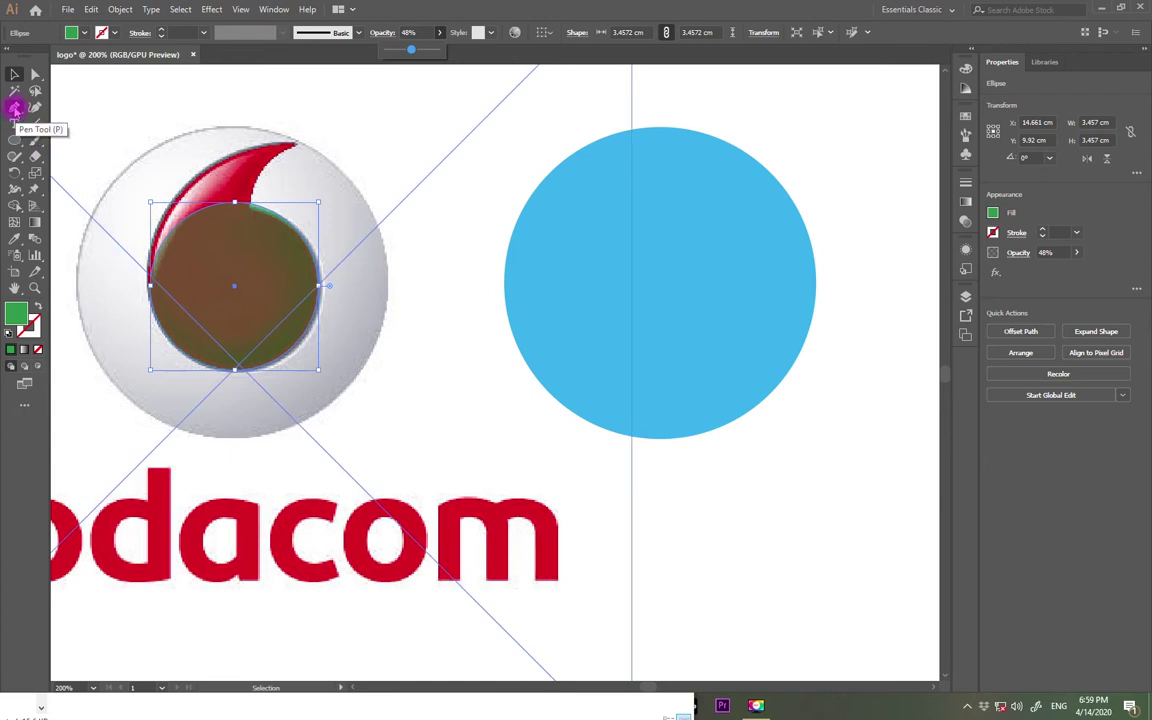
- Begin a Pen path on the circle's edge, then undo the misplaced anchor
left_click(14, 108)
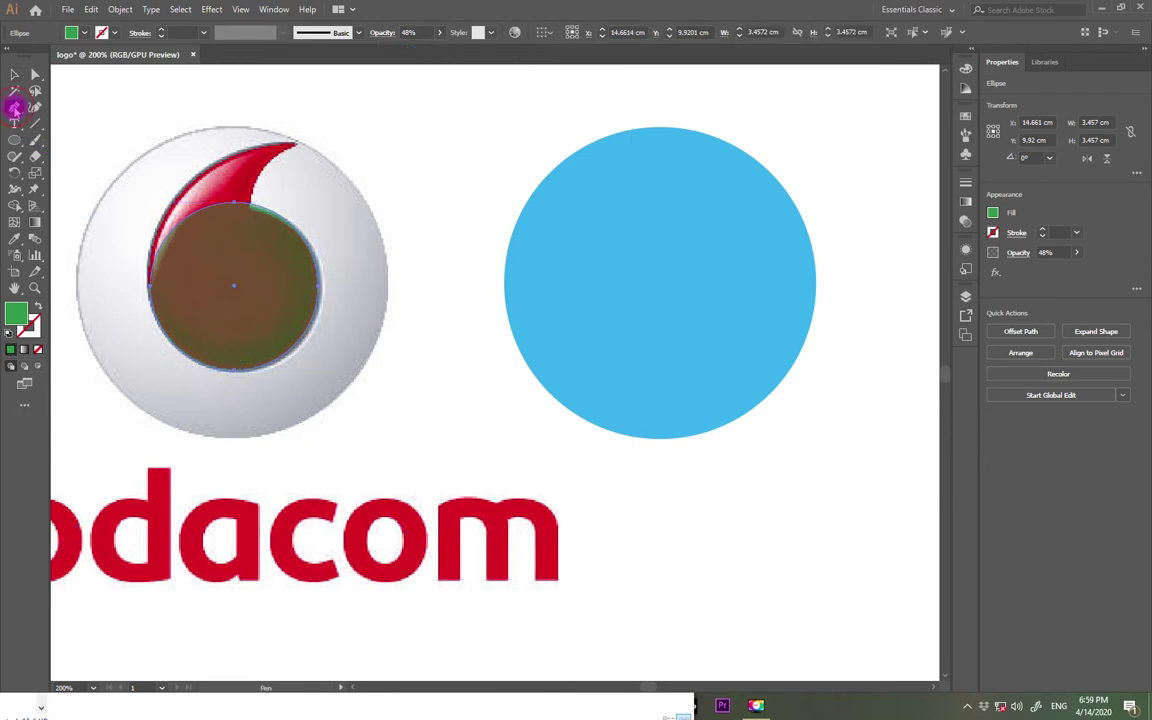
left_click(155, 305)
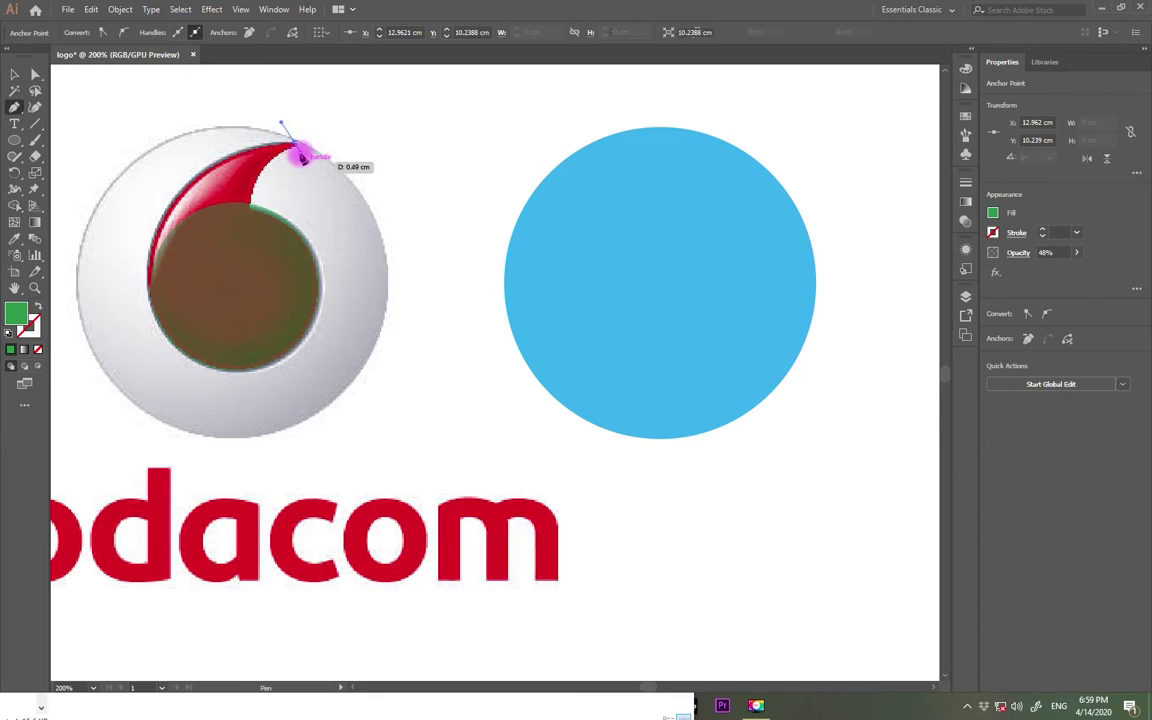
right_click(284, 110)
left_click(284, 110)
right_click(288, 108)
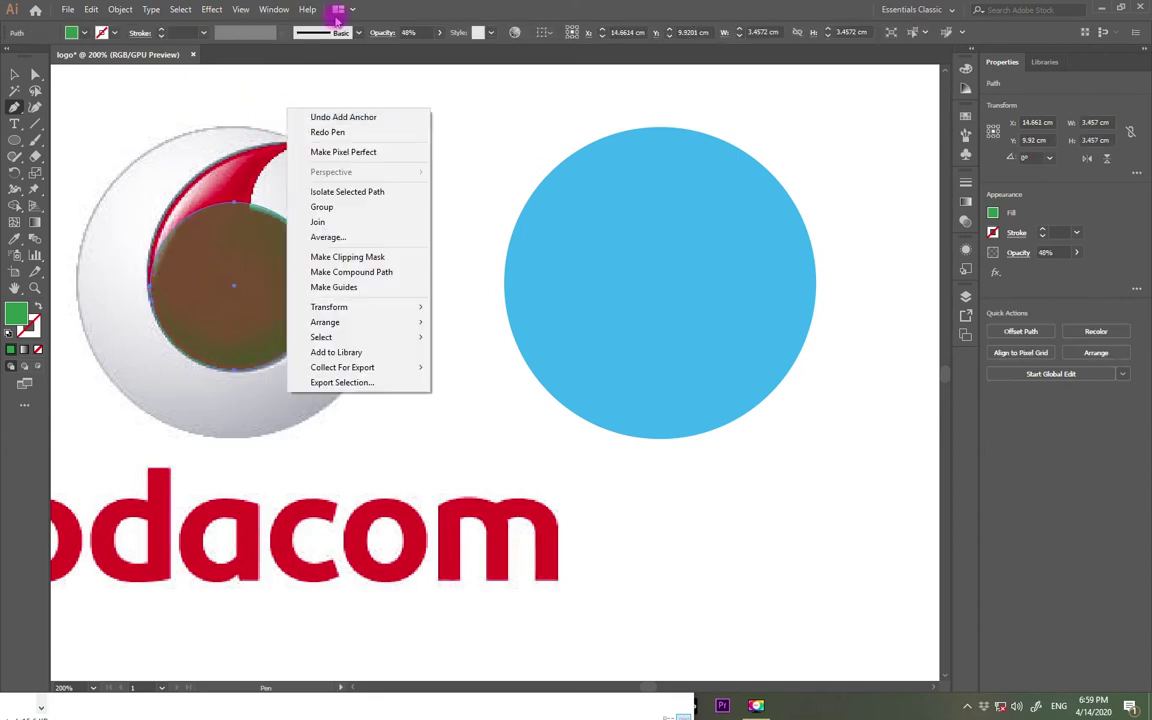
left_click(353, 58)
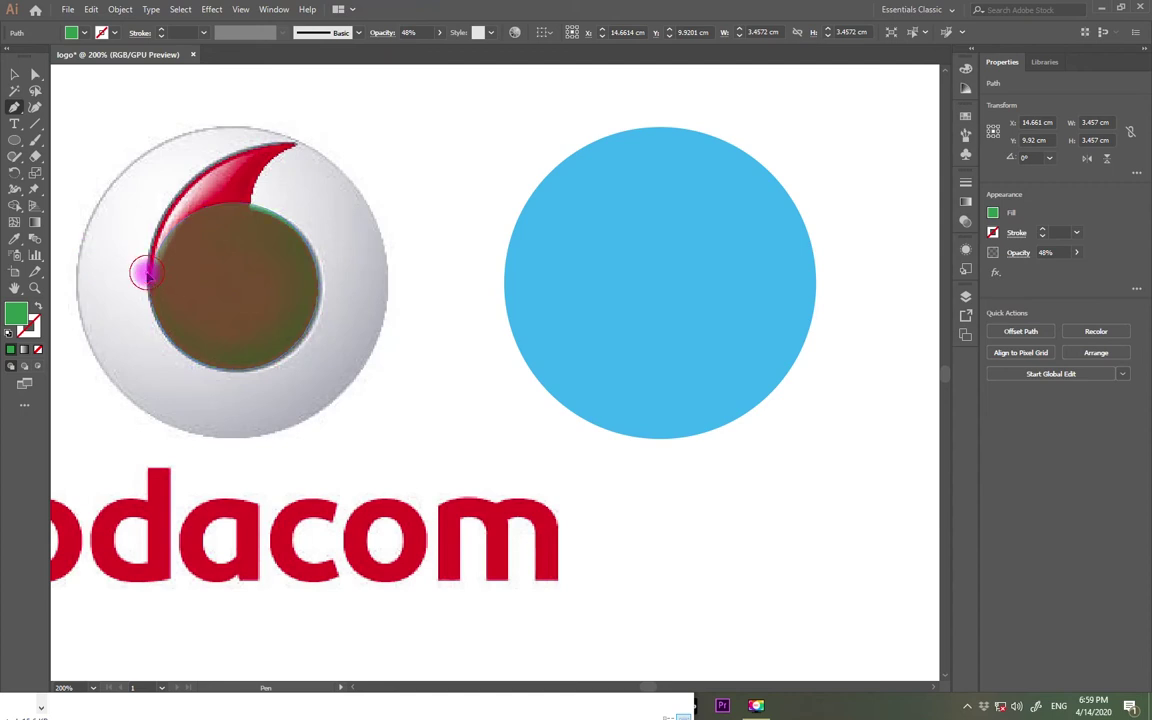
- Trace the curled tail from the circle's edge up to the red tip and back, closing the path
left_click(145, 271)
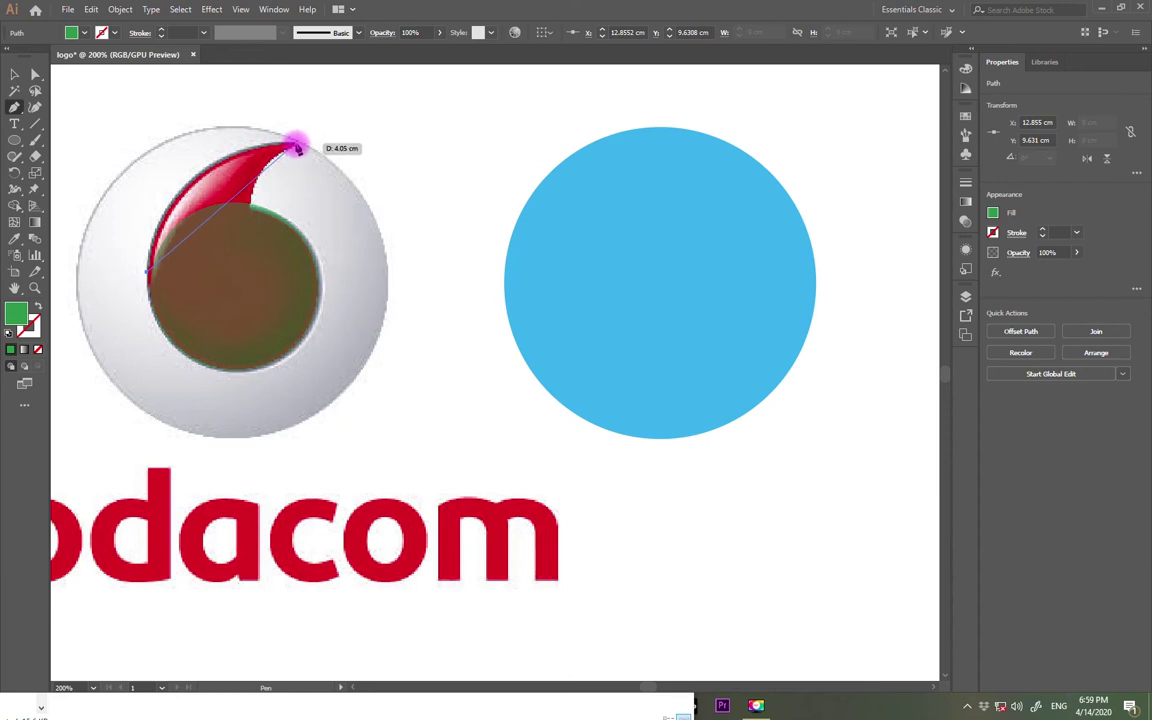
left_click_drag(297, 148, 433, 146)
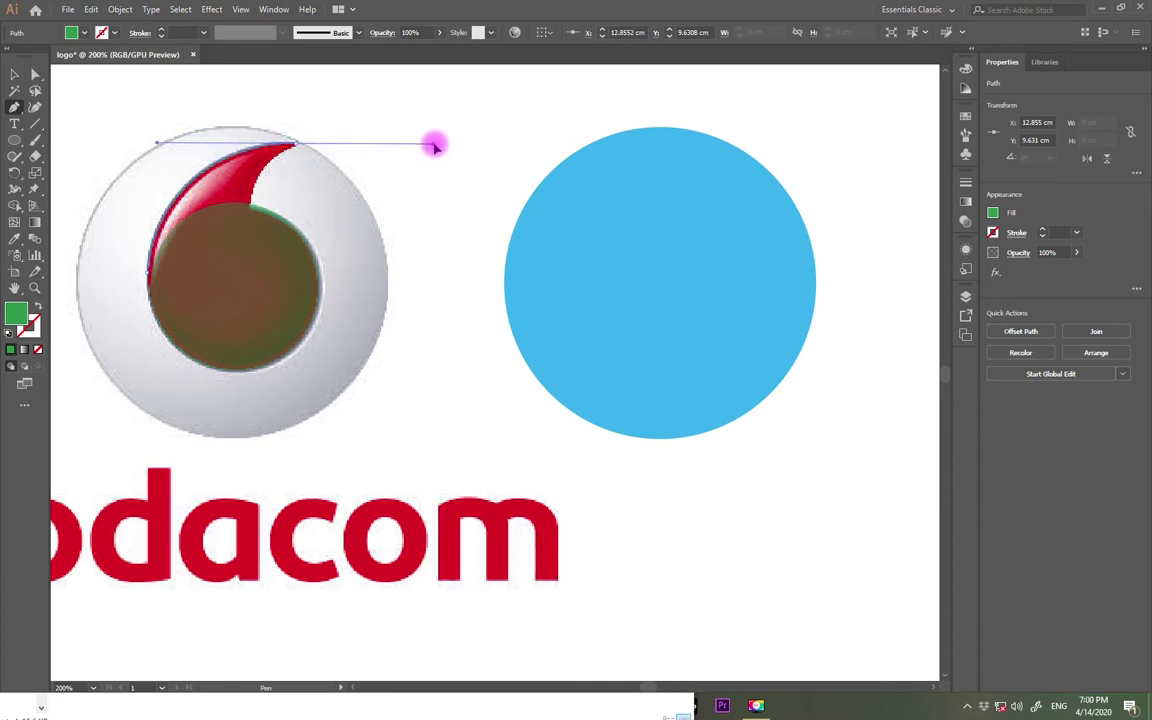
left_click_drag(433, 146, 435, 148)
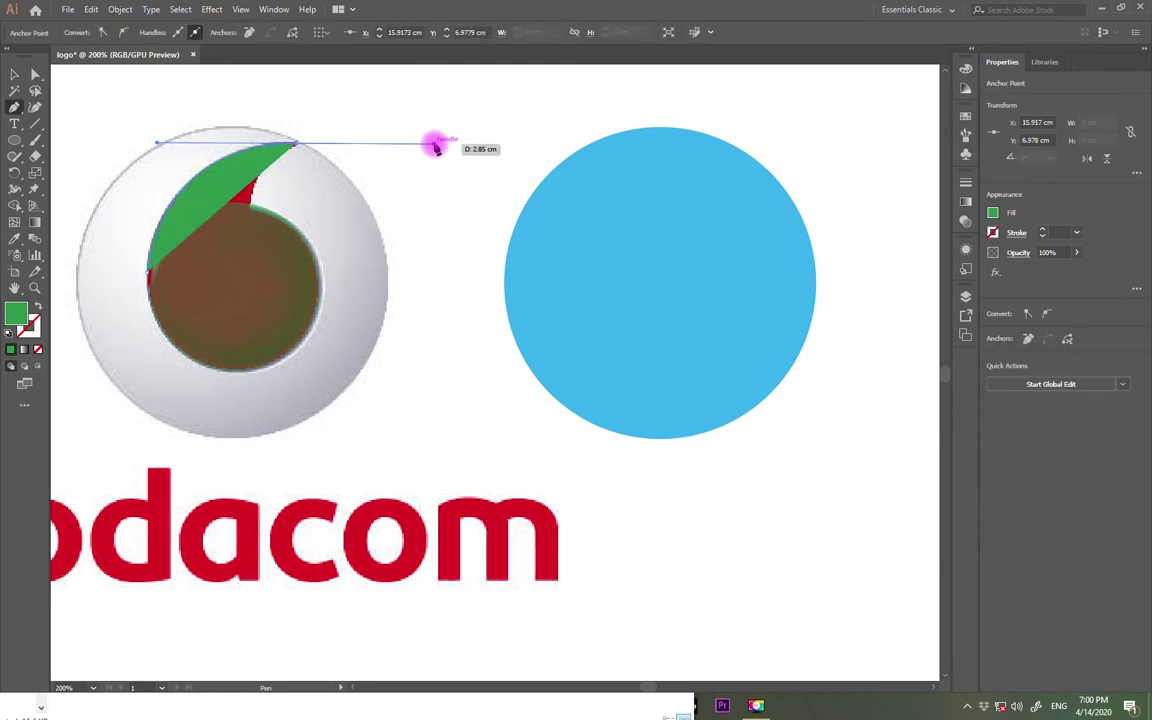
left_click(298, 147)
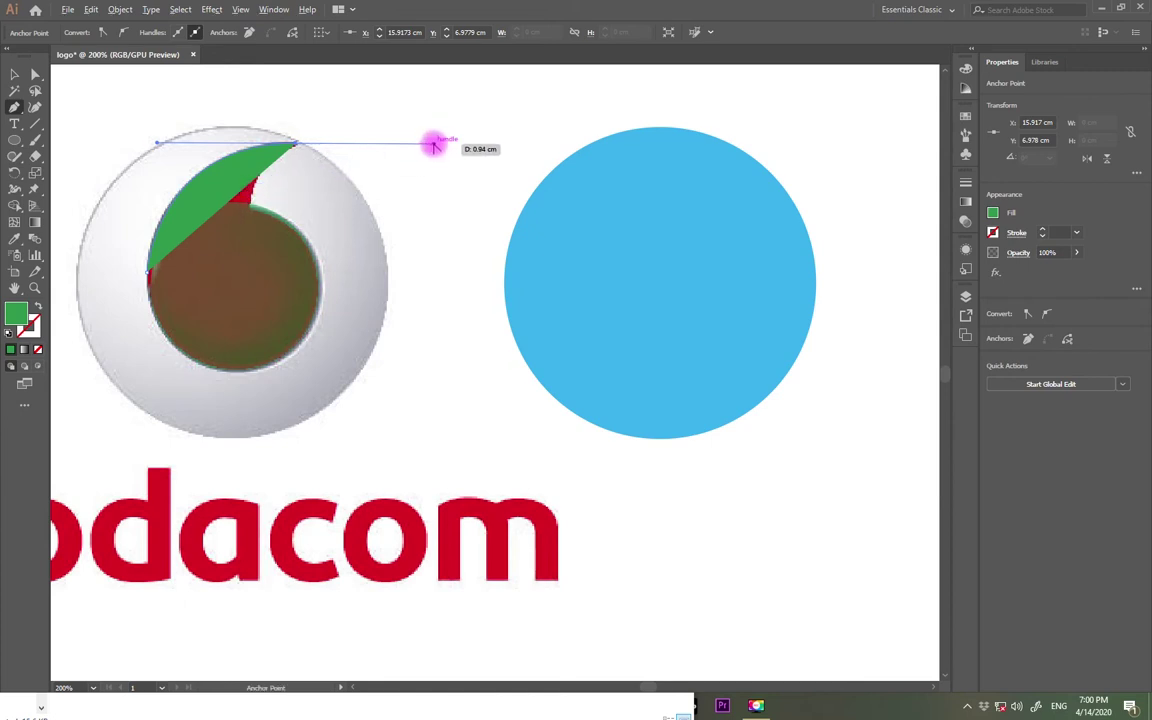
left_click_drag(432, 145, 297, 148)
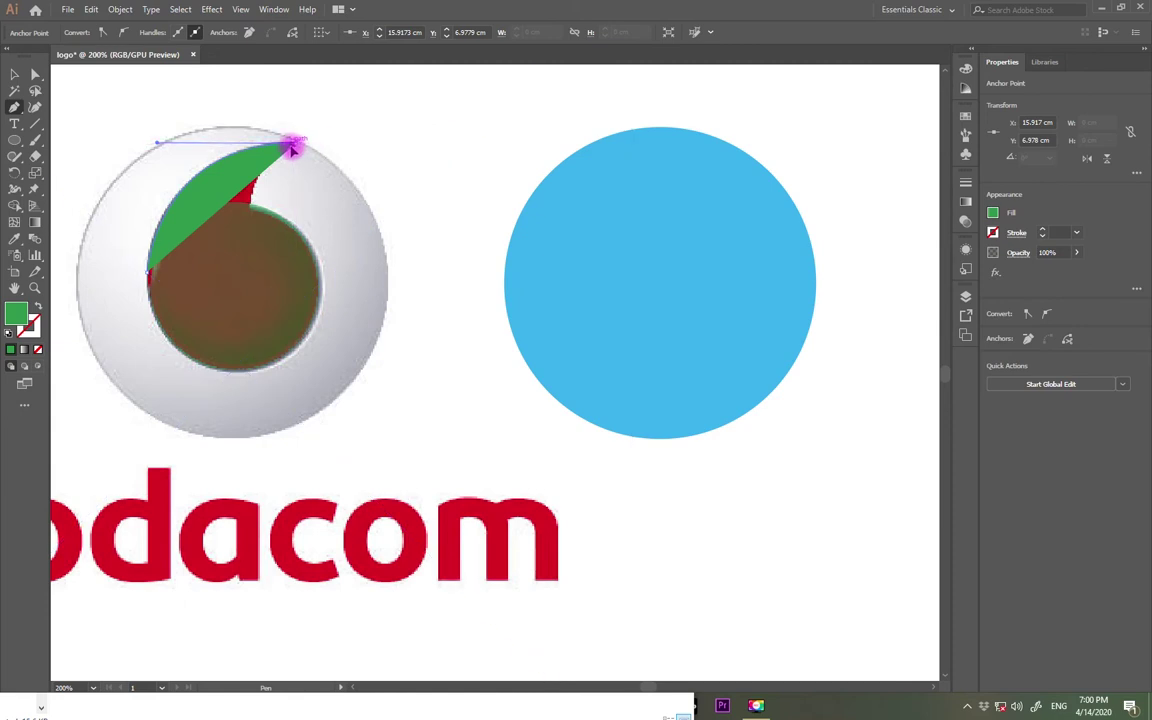
left_click(291, 148)
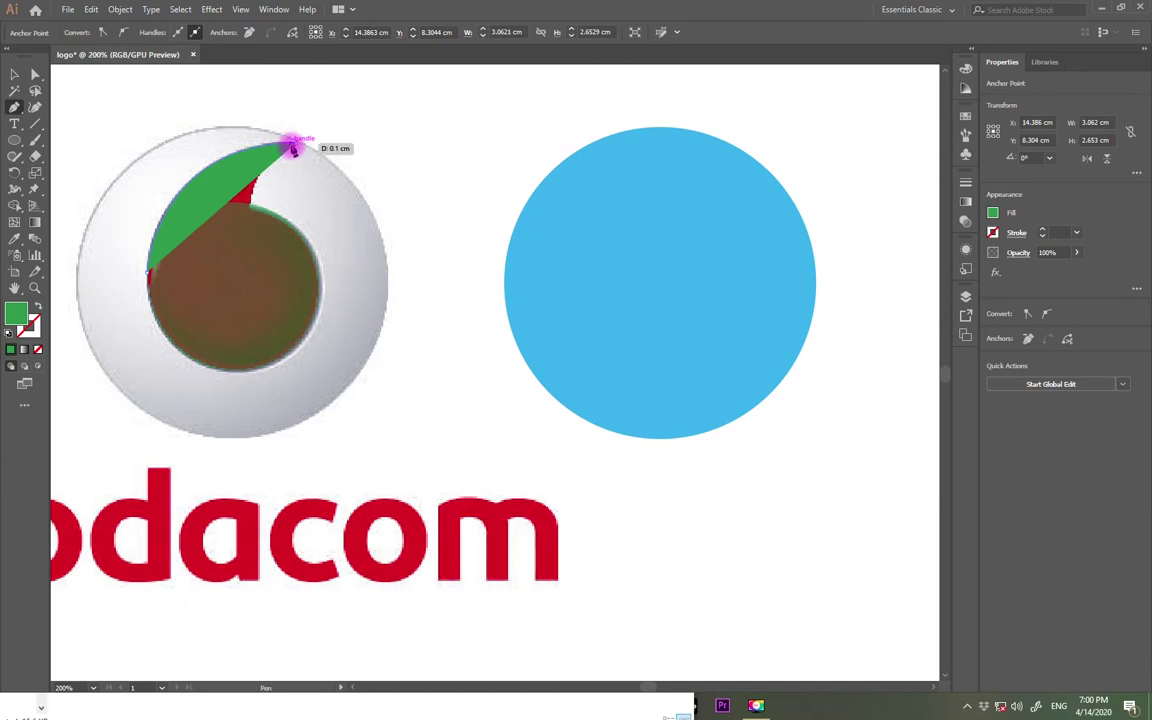
left_click_drag(291, 148, 254, 212)
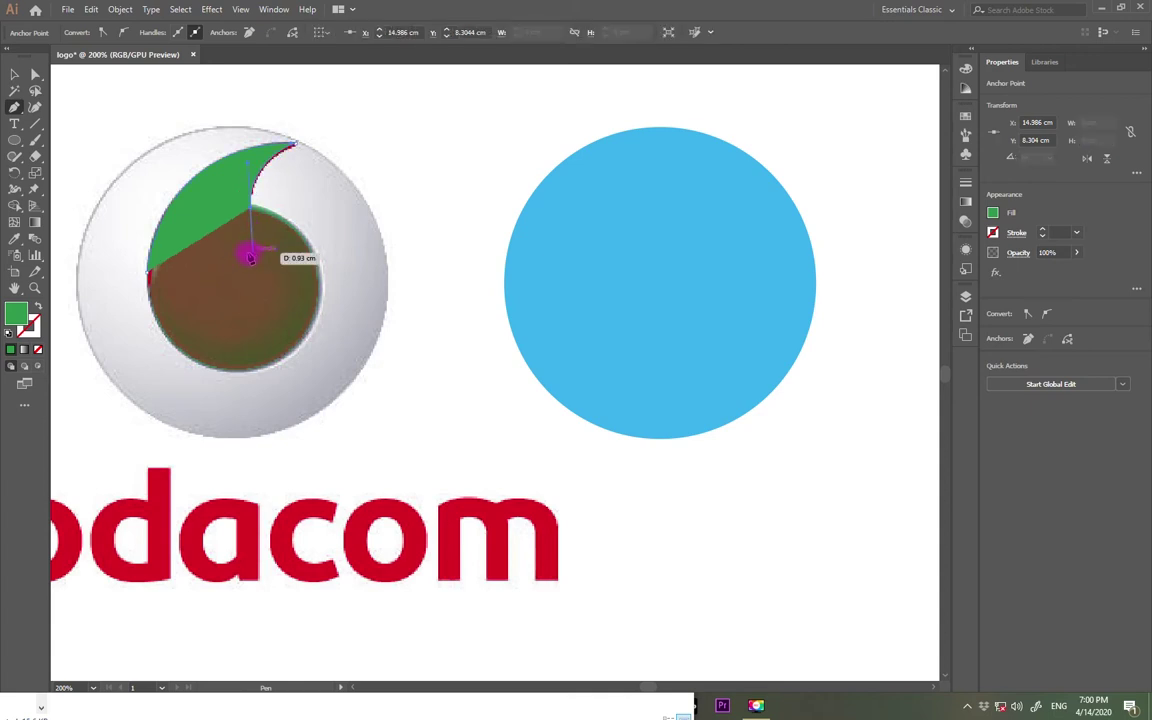
left_click_drag(150, 278, 148, 276)
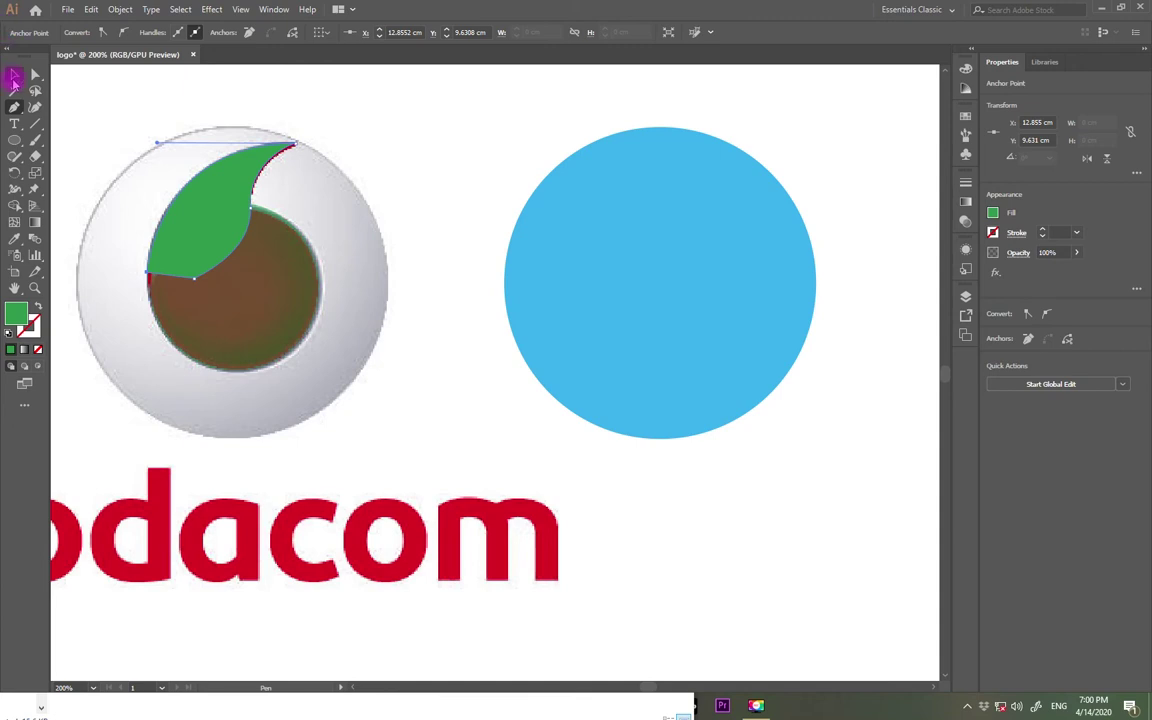
- Make the green circle fully opaque and shift it slightly
left_click(13, 79)
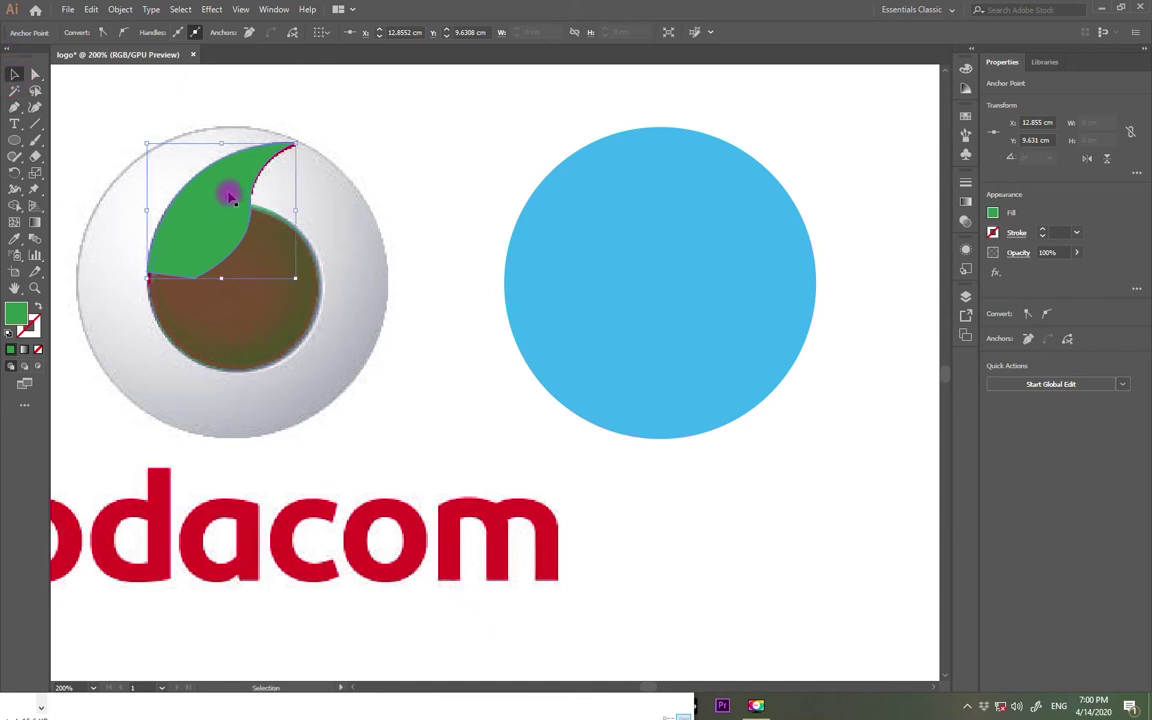
left_click(286, 330)
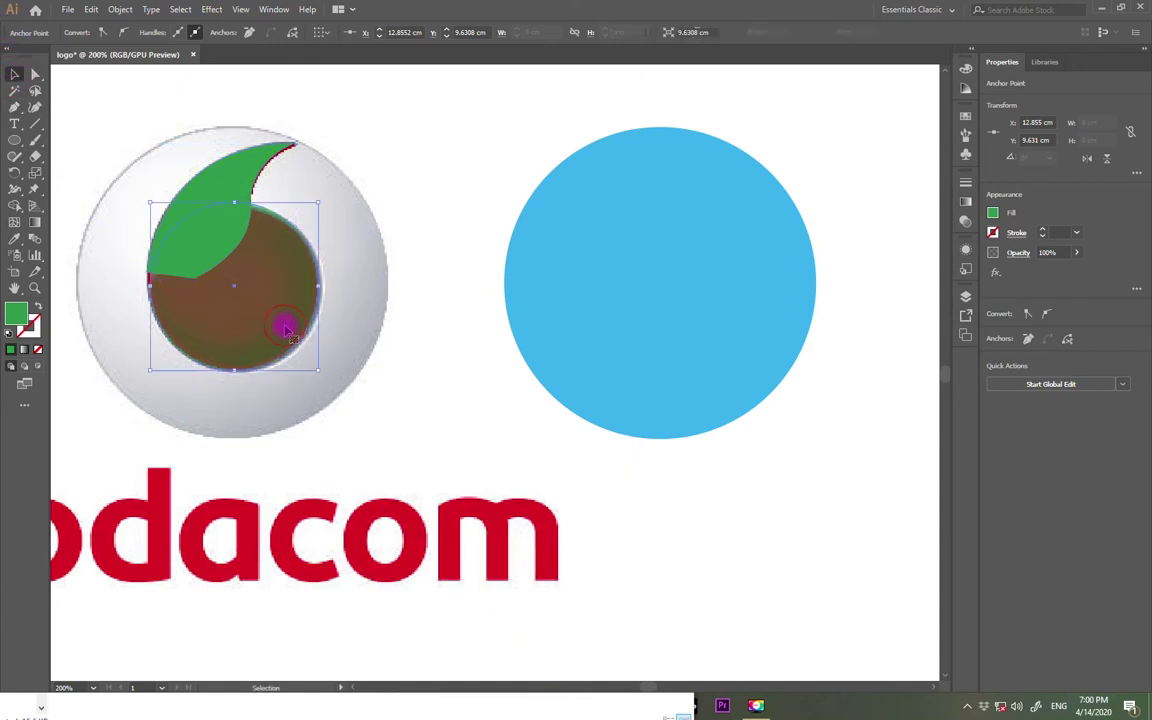
left_click(441, 32)
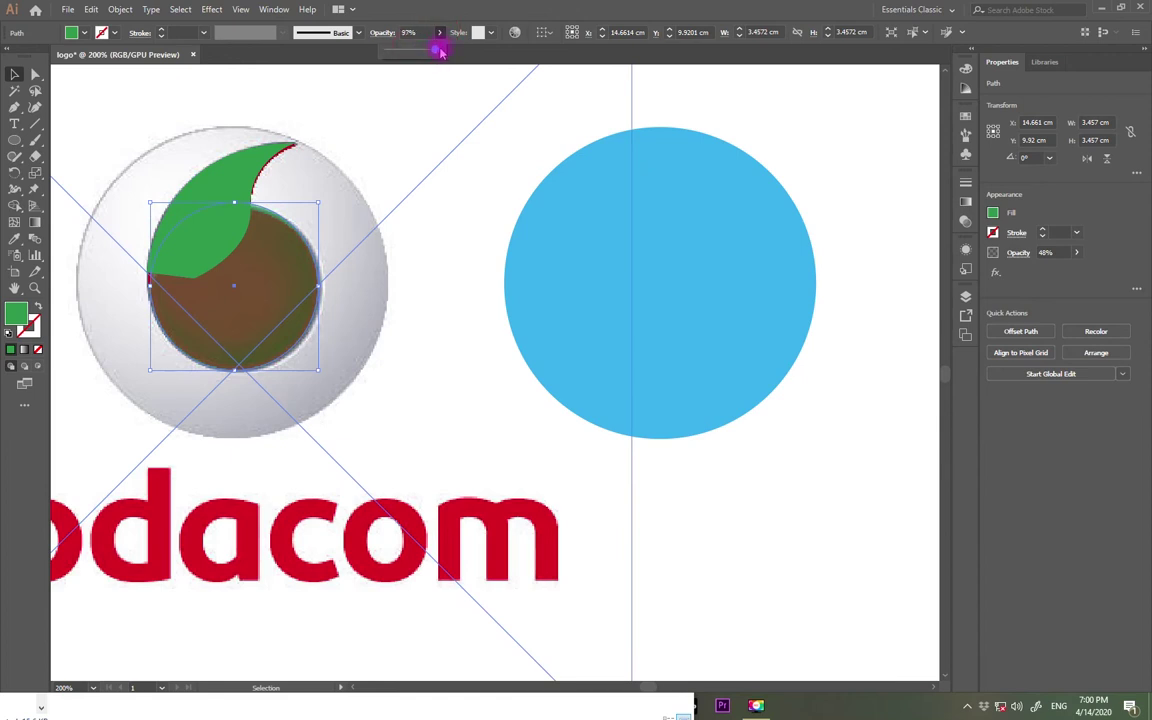
left_click_drag(441, 52, 458, 45)
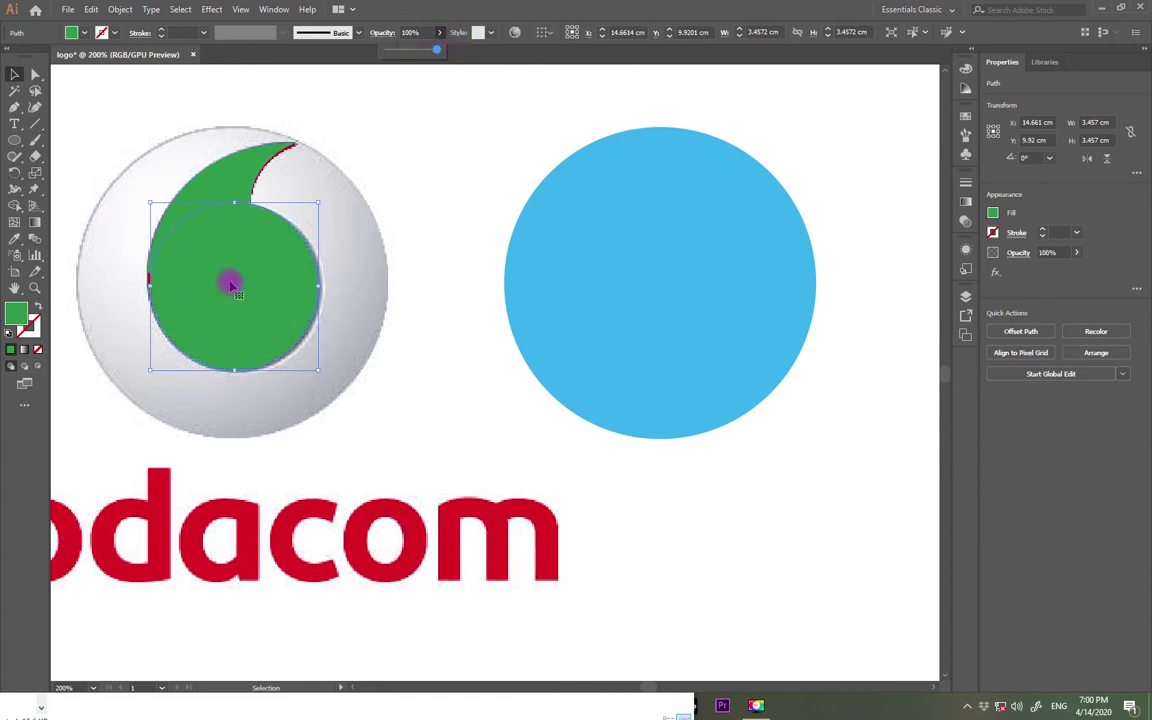
left_click_drag(229, 286, 237, 185)
- Fill the curled tail shape with red
left_click(237, 185)
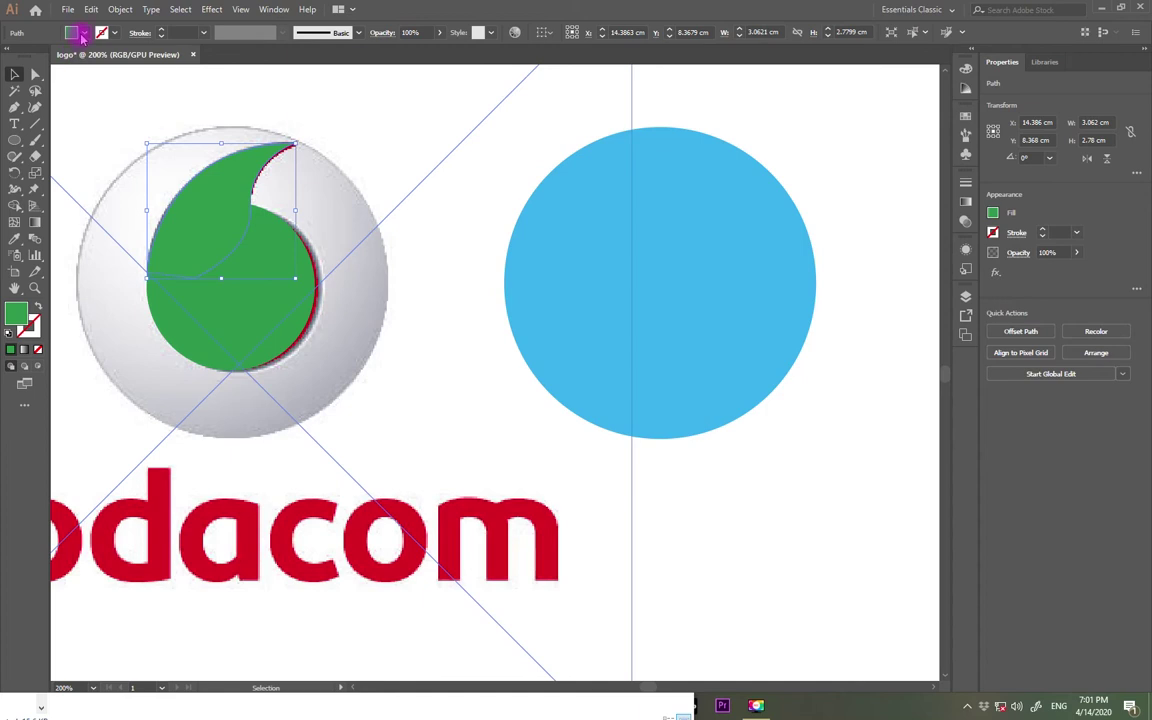
left_click(84, 33)
left_click(45, 52)
left_click(243, 309)
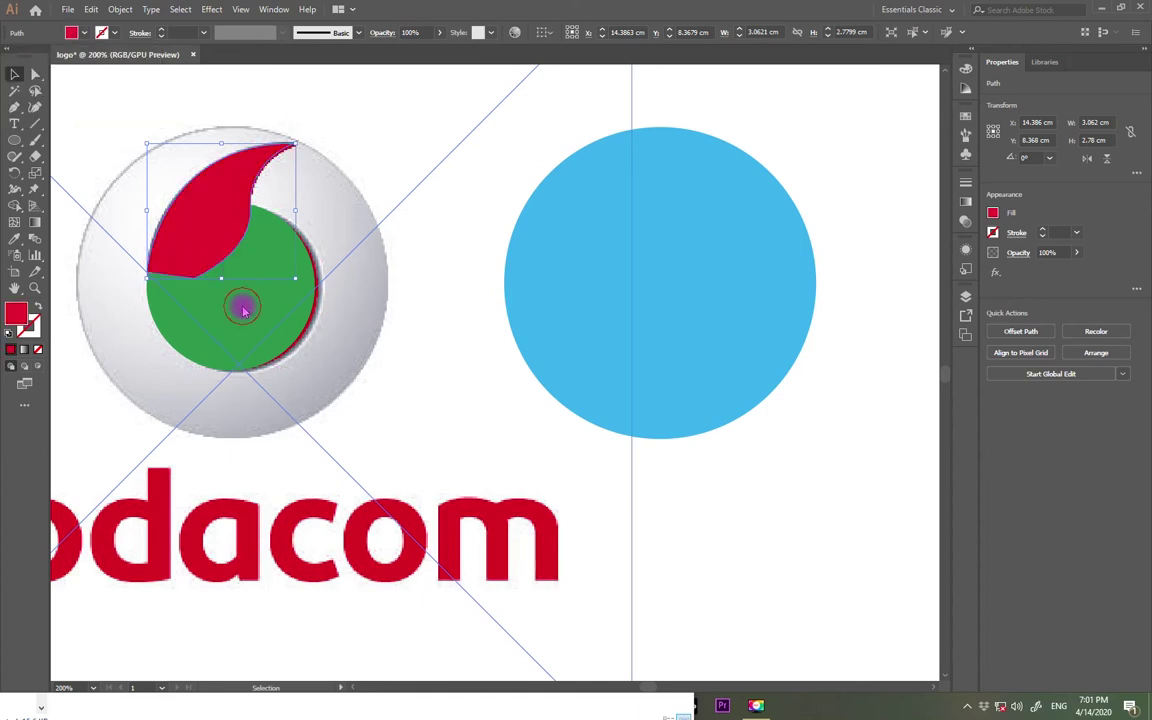
double_click(243, 309)
double_click(474, 232)
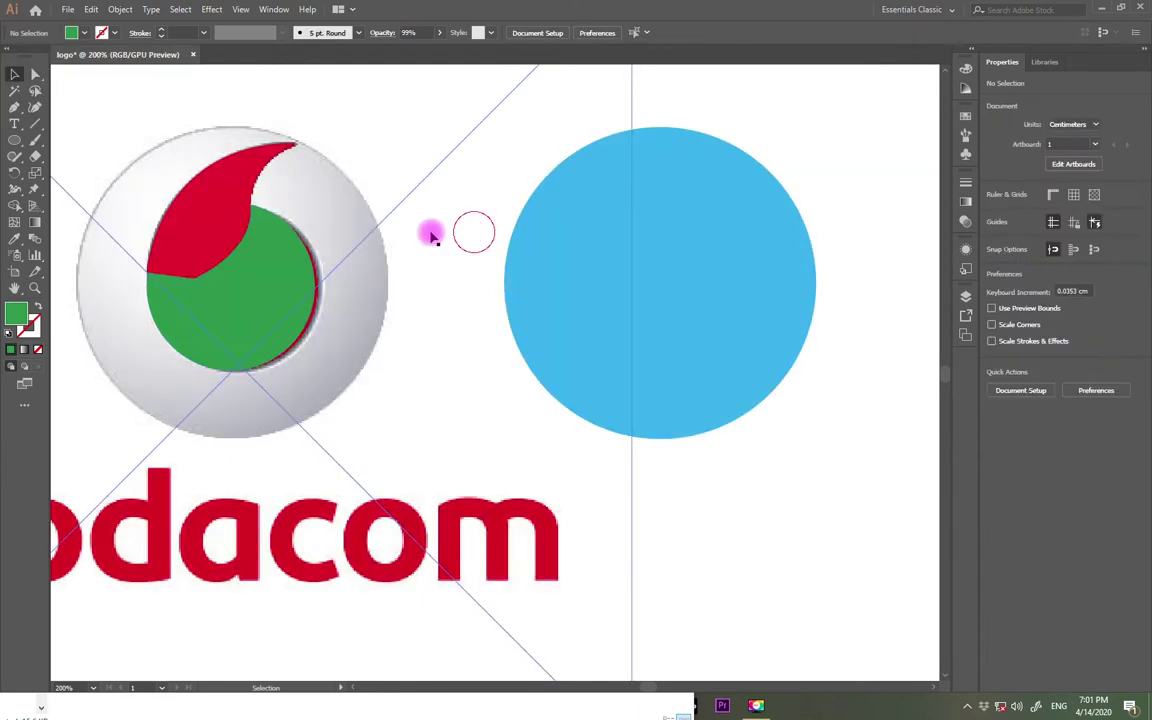
- Fill the small circle red as well, then zoom out
left_click(252, 262)
left_click(86, 33)
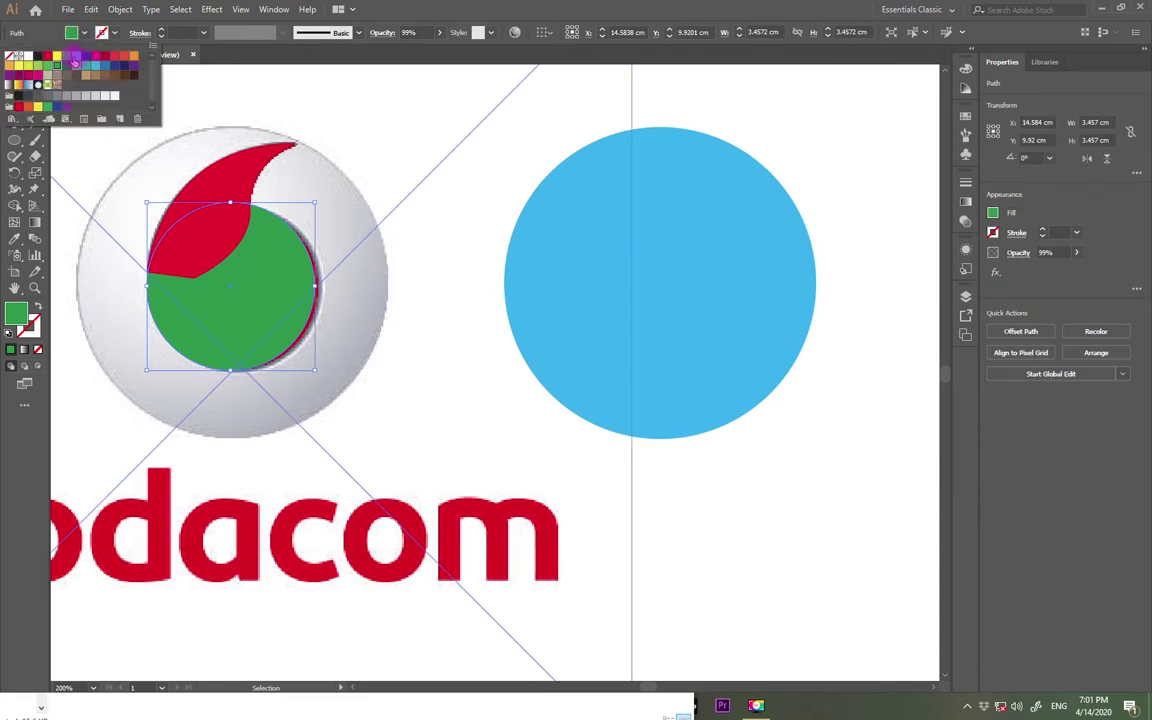
left_click(47, 55)
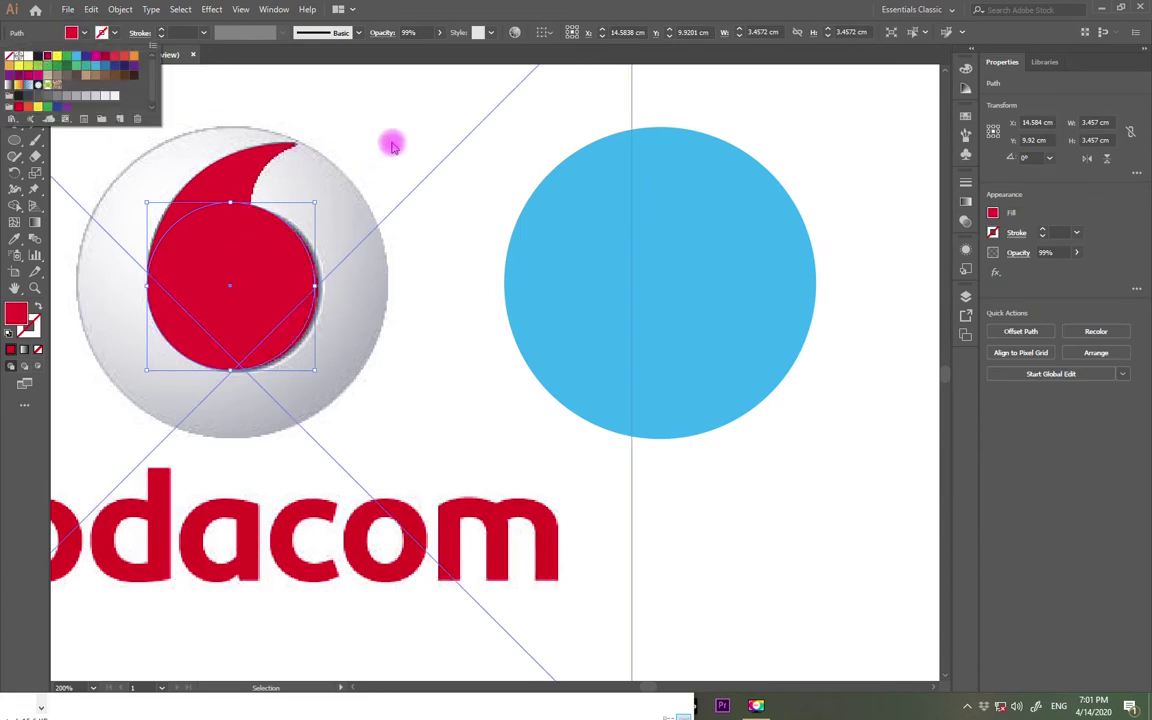
key("Escape")
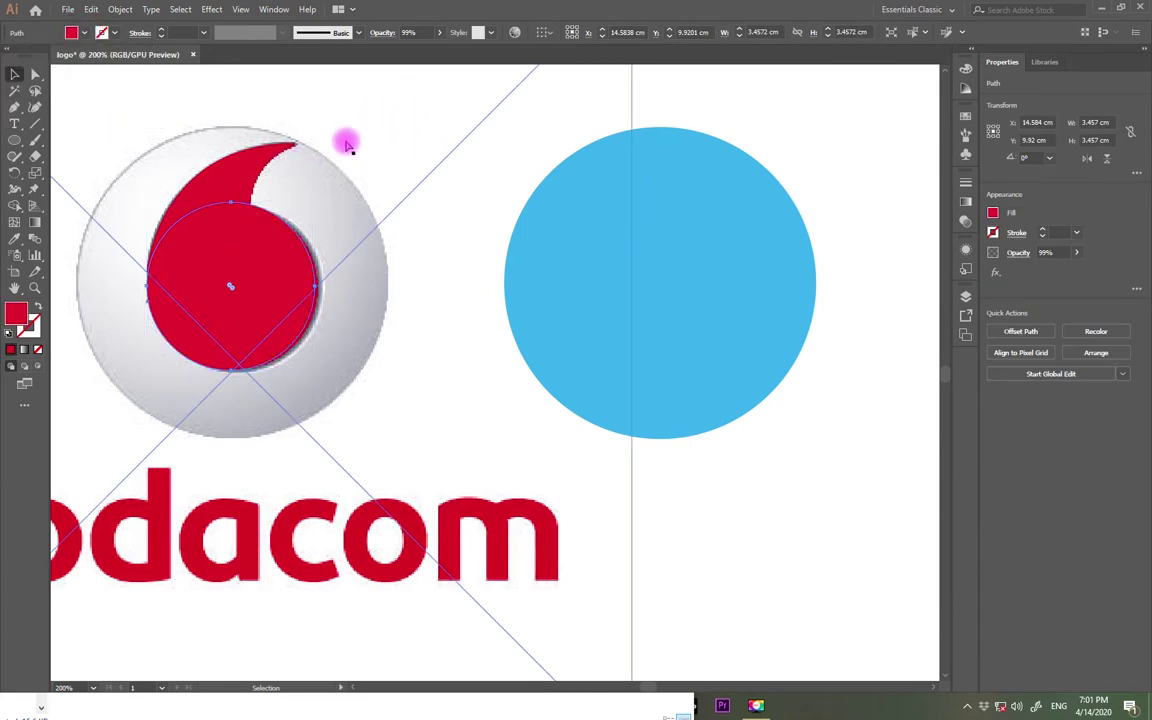
key("ctrl+minus")
- Move the reference Vodacom image aside and slide the blue circle behind the red drop
scroll(599, 424, "down", 5)
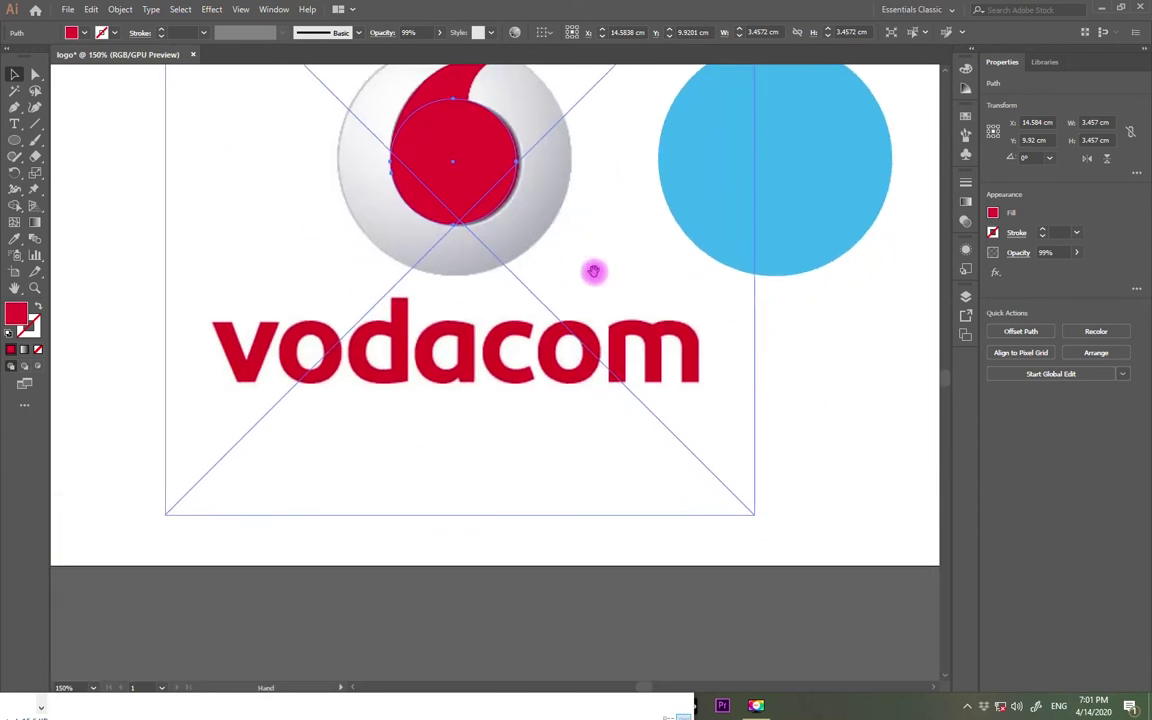
left_click_drag(611, 297, 363, 337)
scroll(581, 406, "left", 5)
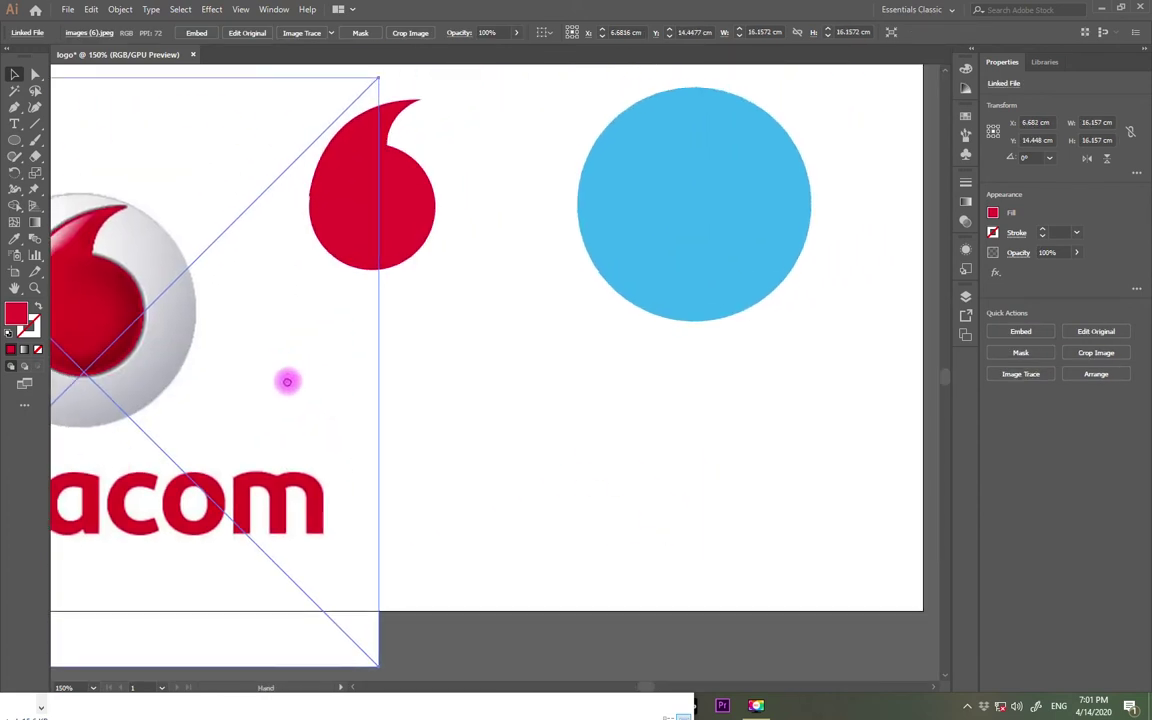
scroll(694, 386, "right", 3)
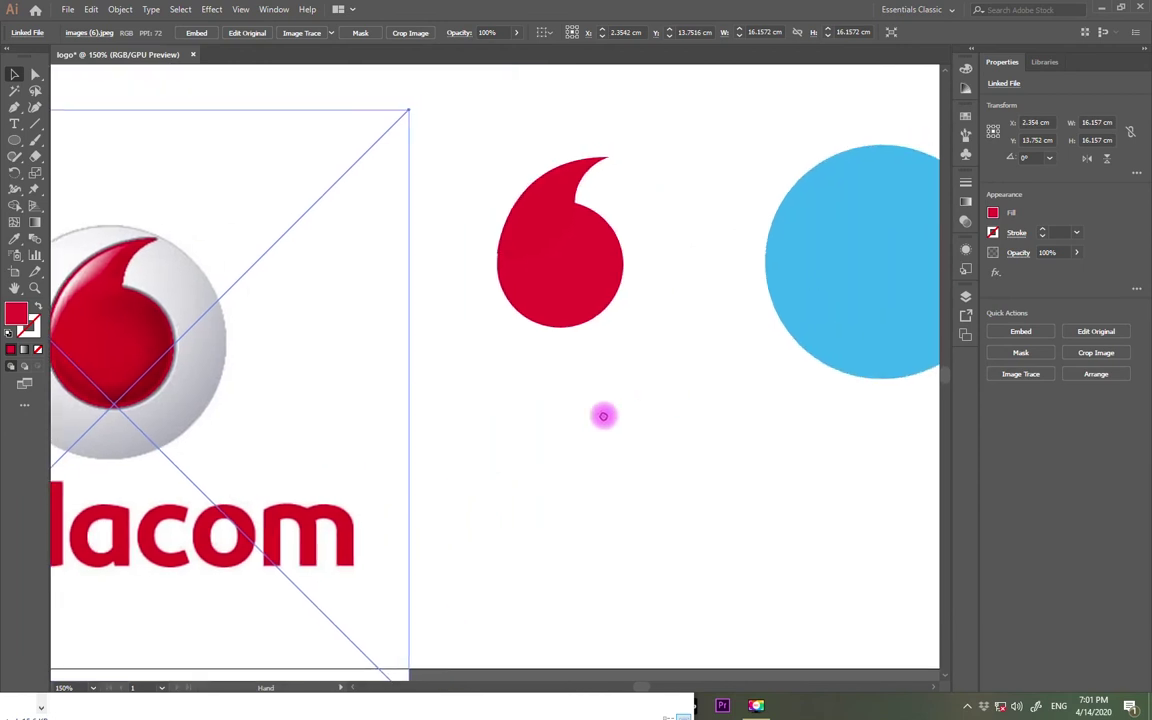
left_click_drag(868, 281, 557, 292)
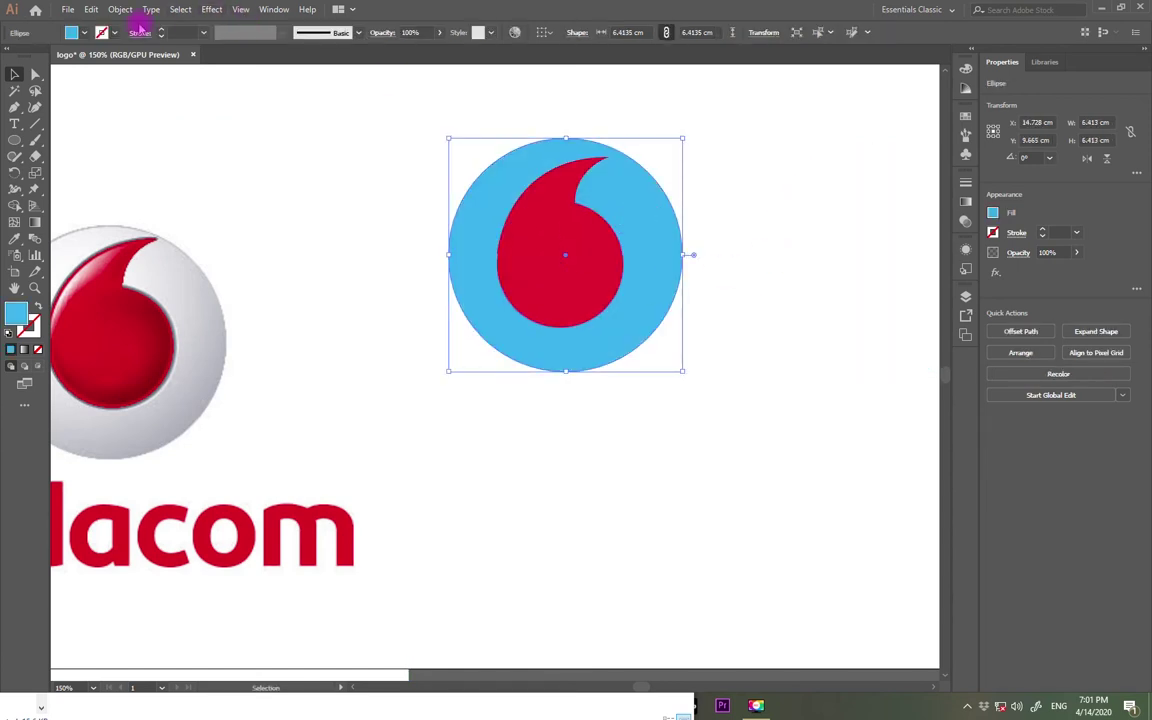
- Give the backing circle a White fill and a Black outline
left_click(86, 34)
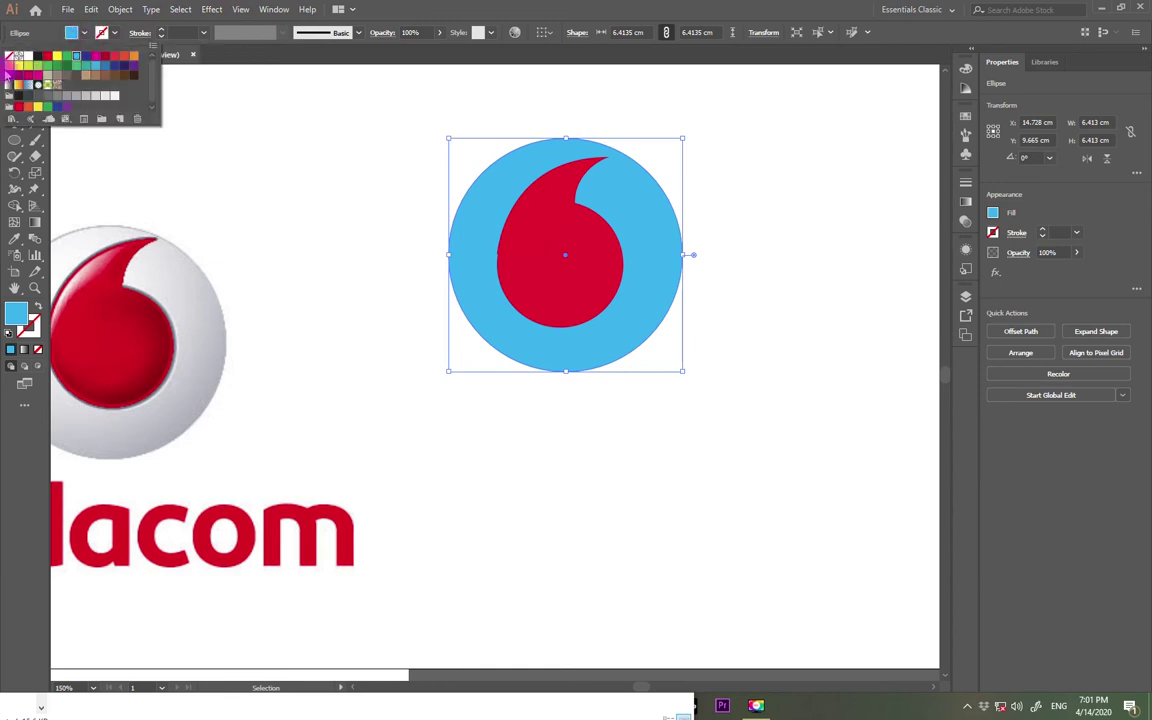
left_click(27, 61)
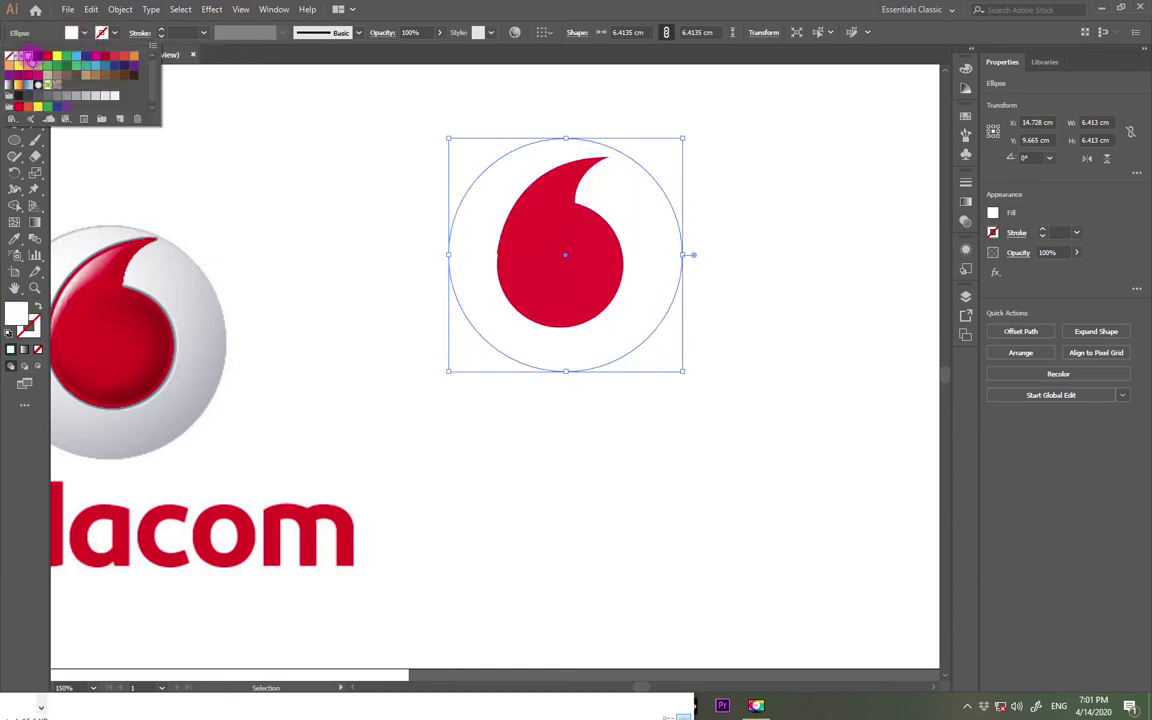
left_click(775, 195)
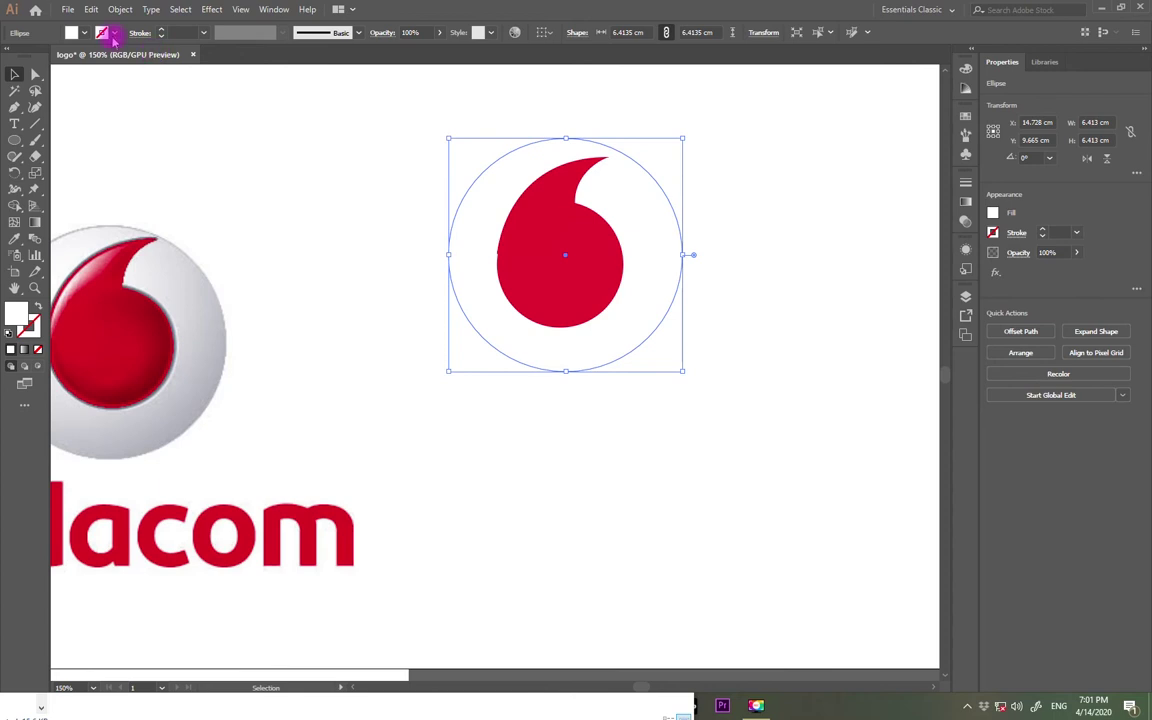
left_click(114, 34)
left_click(37, 57)
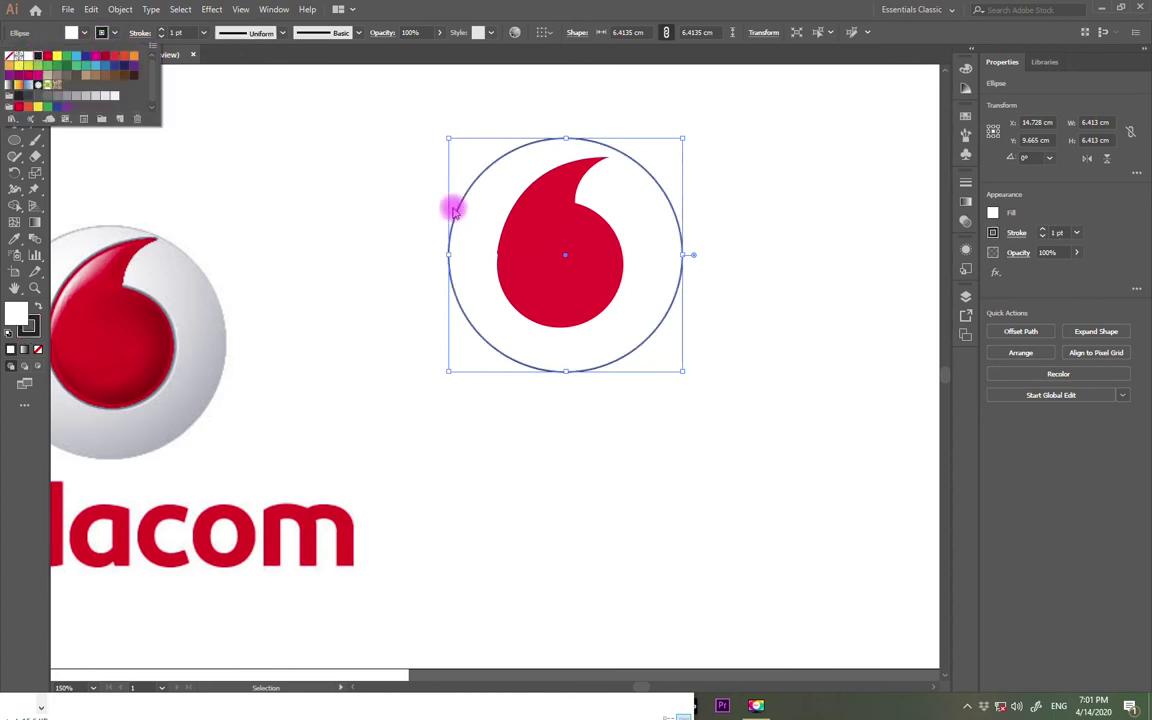
left_click(766, 309)
left_click(766, 309)
- Nudge the circle left to centre it on the red drop, then zoom out to the artboard
left_click_drag(741, 136, 555, 360)
left_click(871, 320)
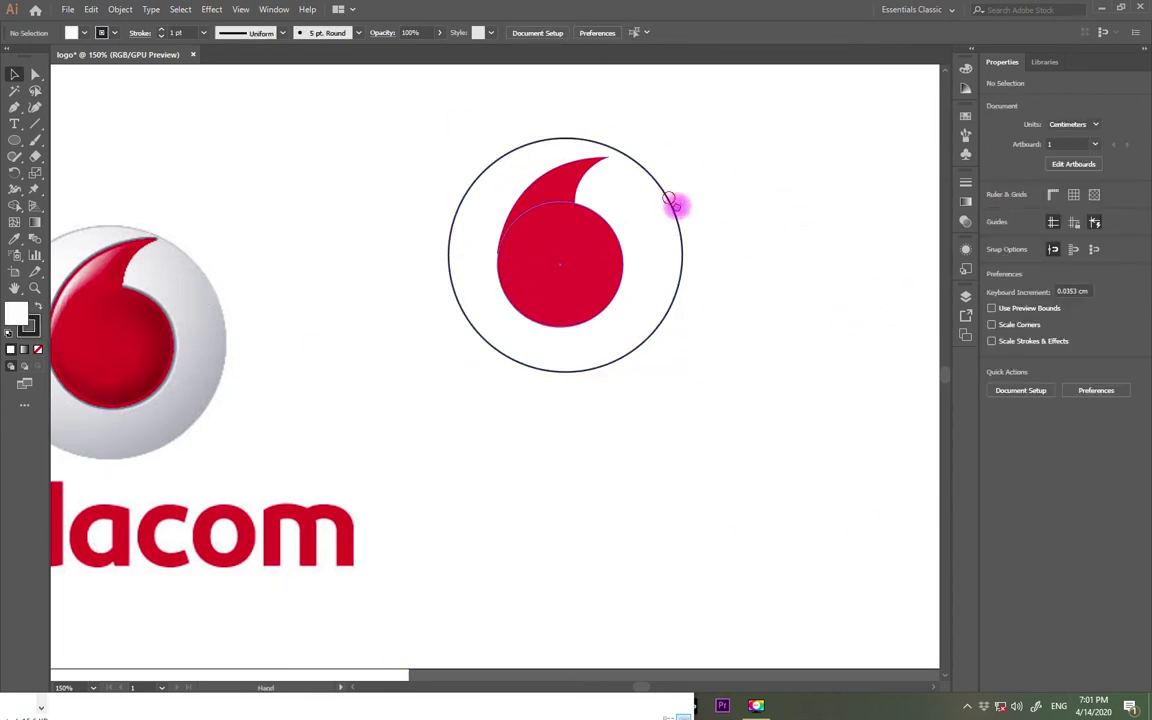
left_click_drag(676, 200, 758, 236)
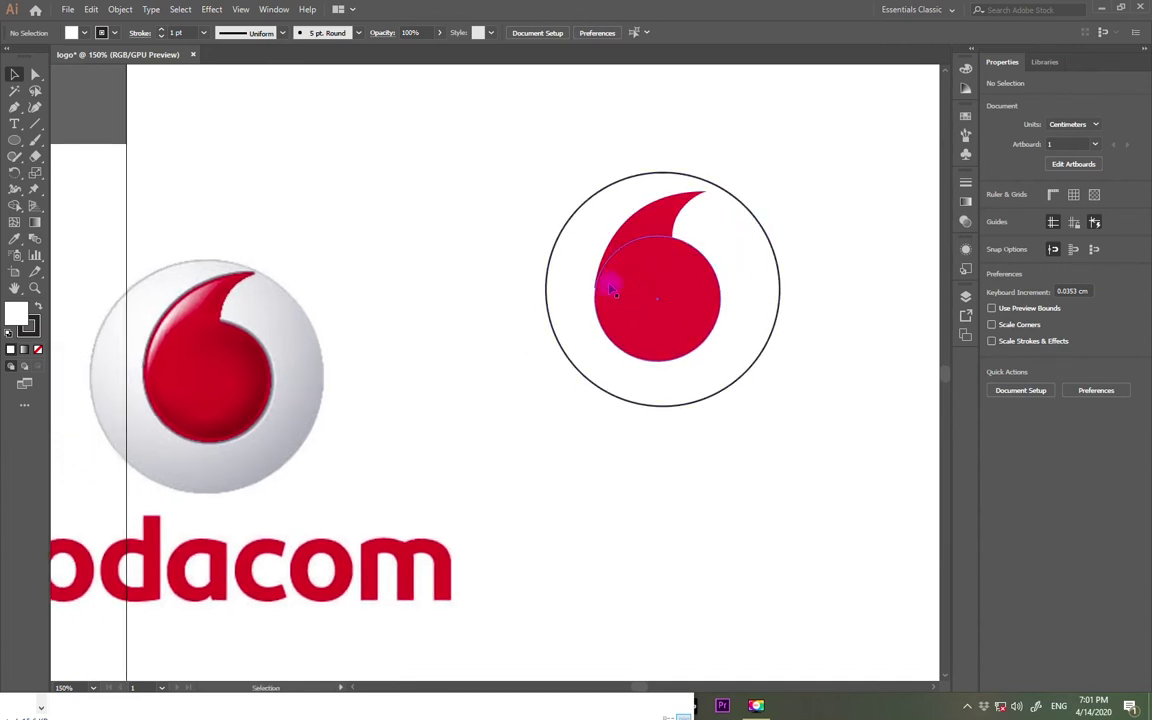
scroll(586, 296, "up", 5)
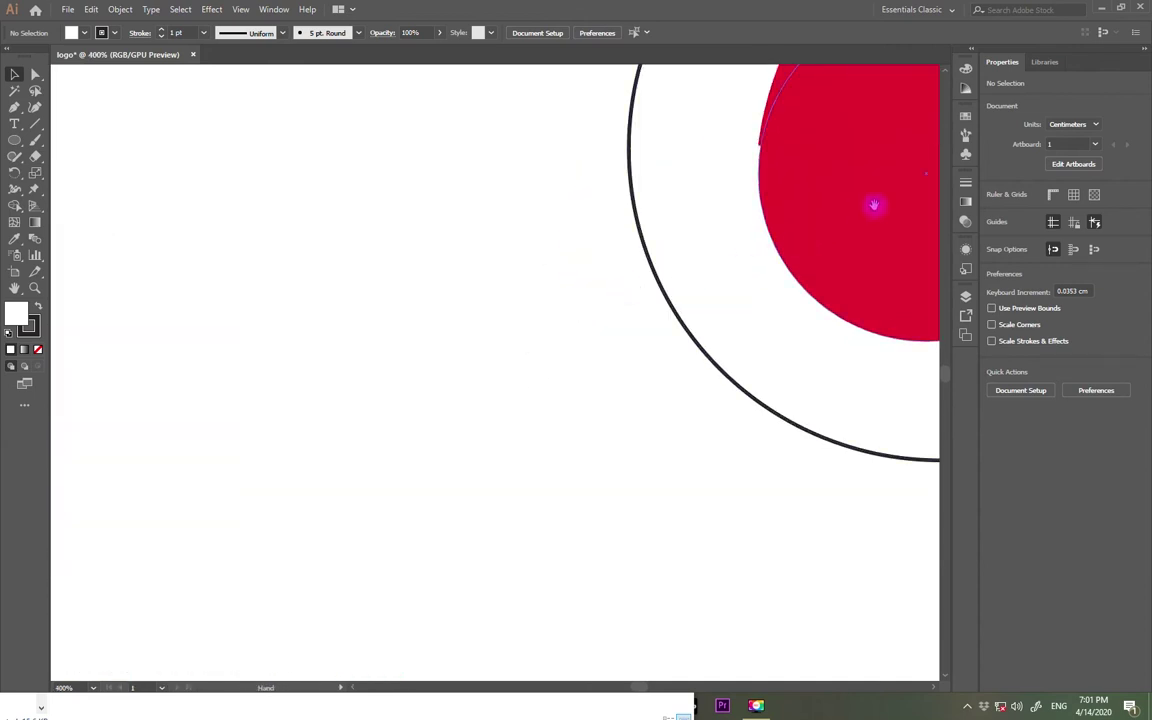
left_click_drag(874, 200, 564, 354)
left_click_drag(517, 348, 516, 344)
left_click(244, 396)
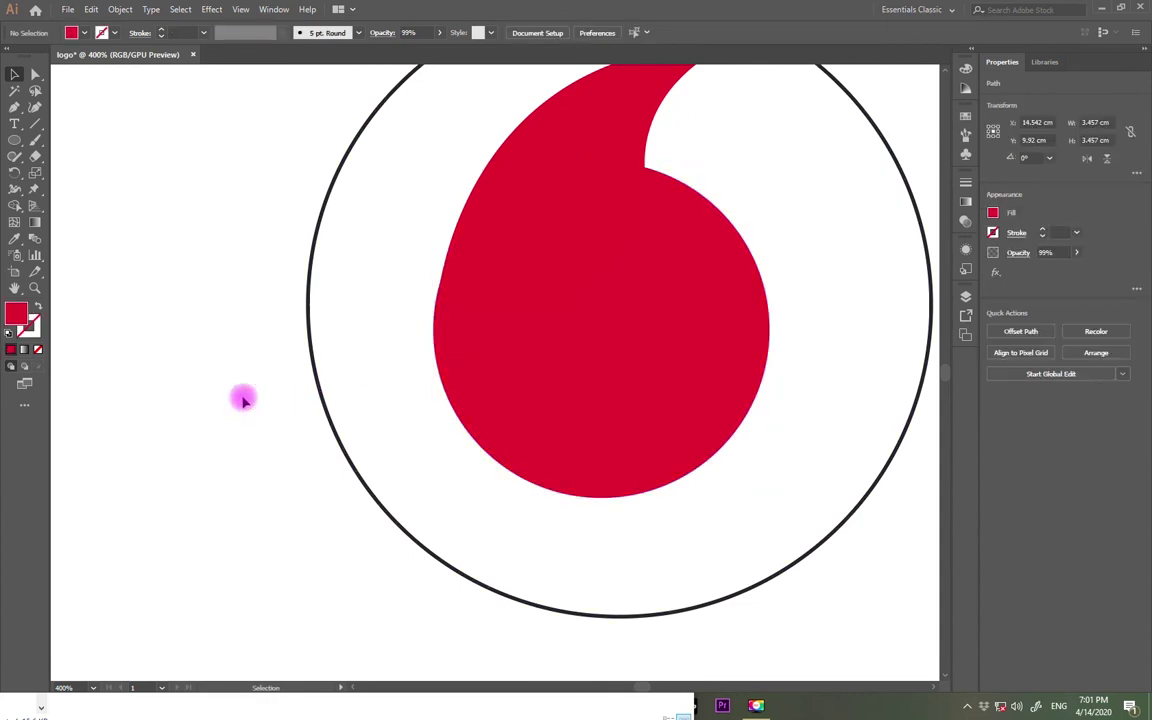
scroll(699, 321, "up", 3)
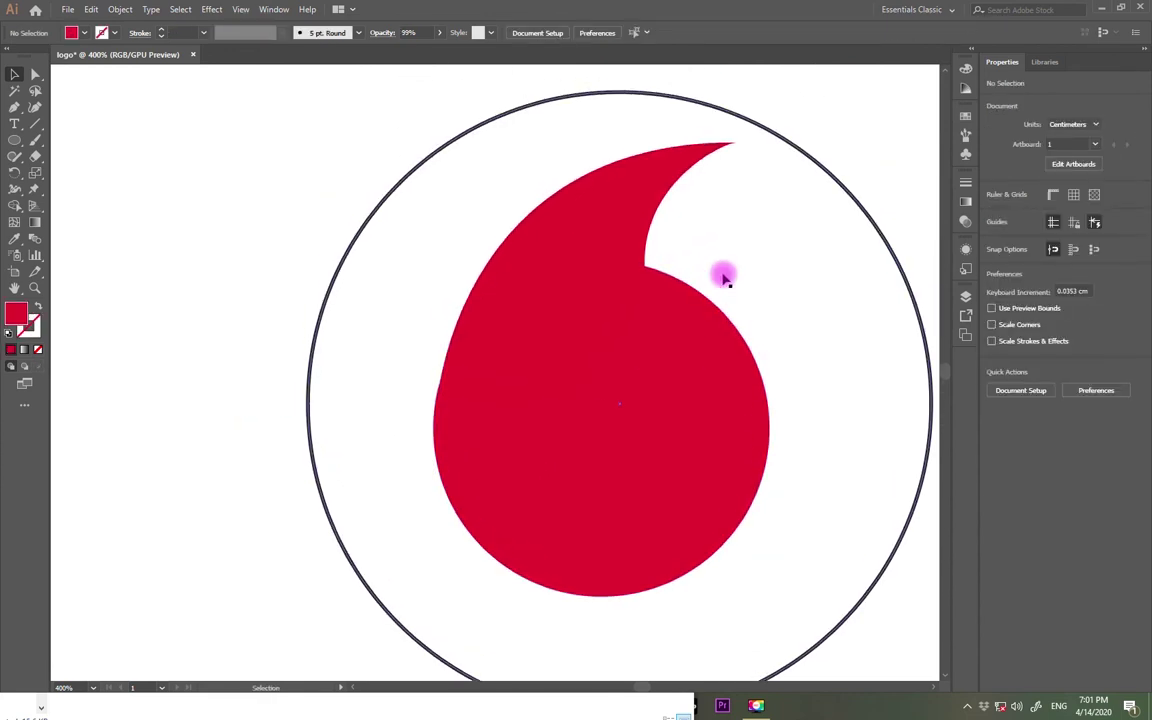
key("ctrl+minus")
key("ctrl+minus")
key("ctrl+minus")
key("ctrl+minus")
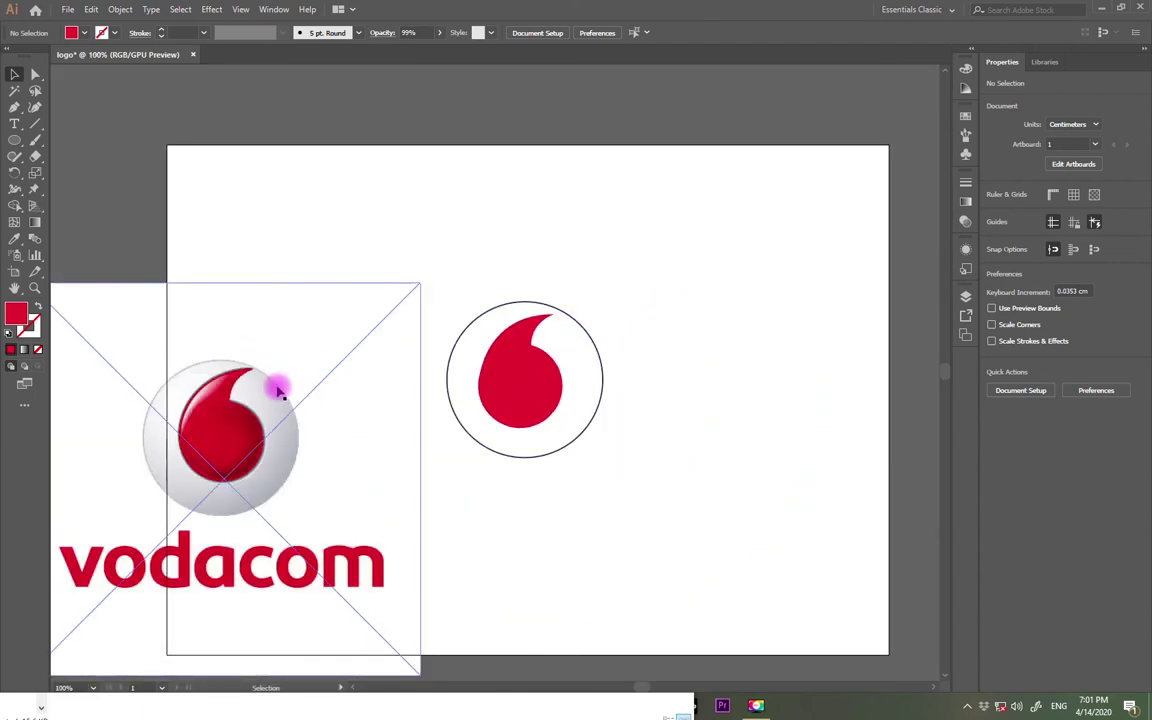
- Move the Vodacom reference and outlined circle aside, then select both red drop pieces
left_click_drag(271, 391, 256, 152)
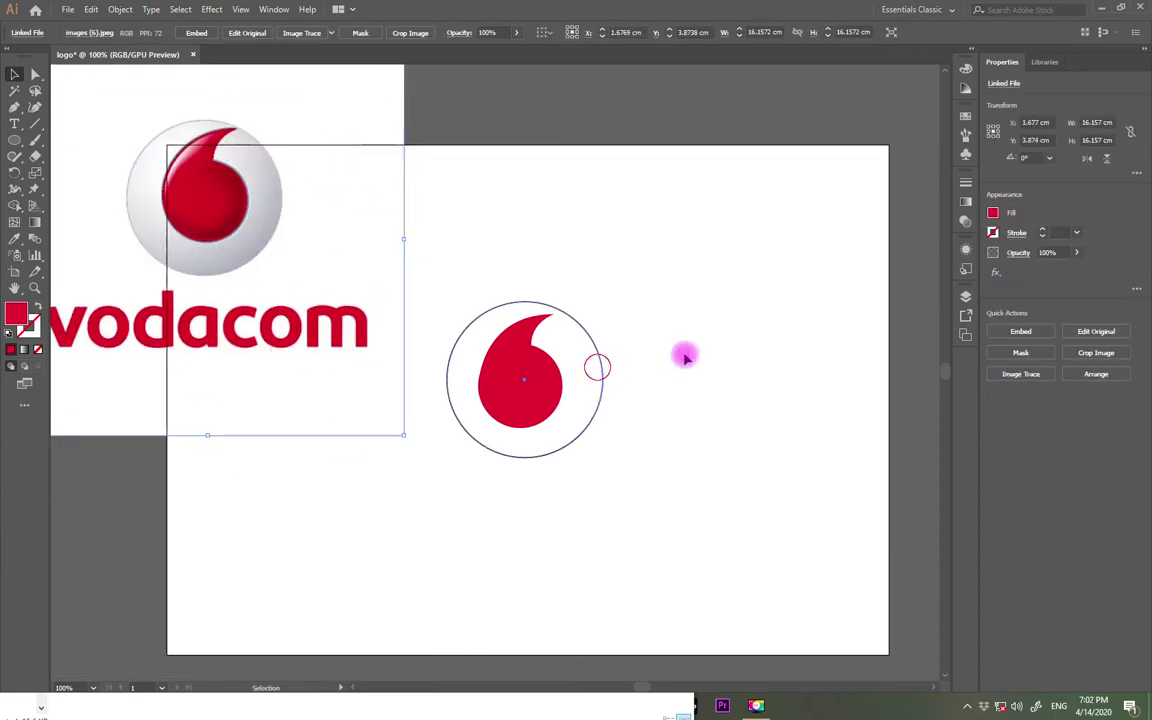
left_click_drag(602, 376, 814, 327)
left_click(505, 358)
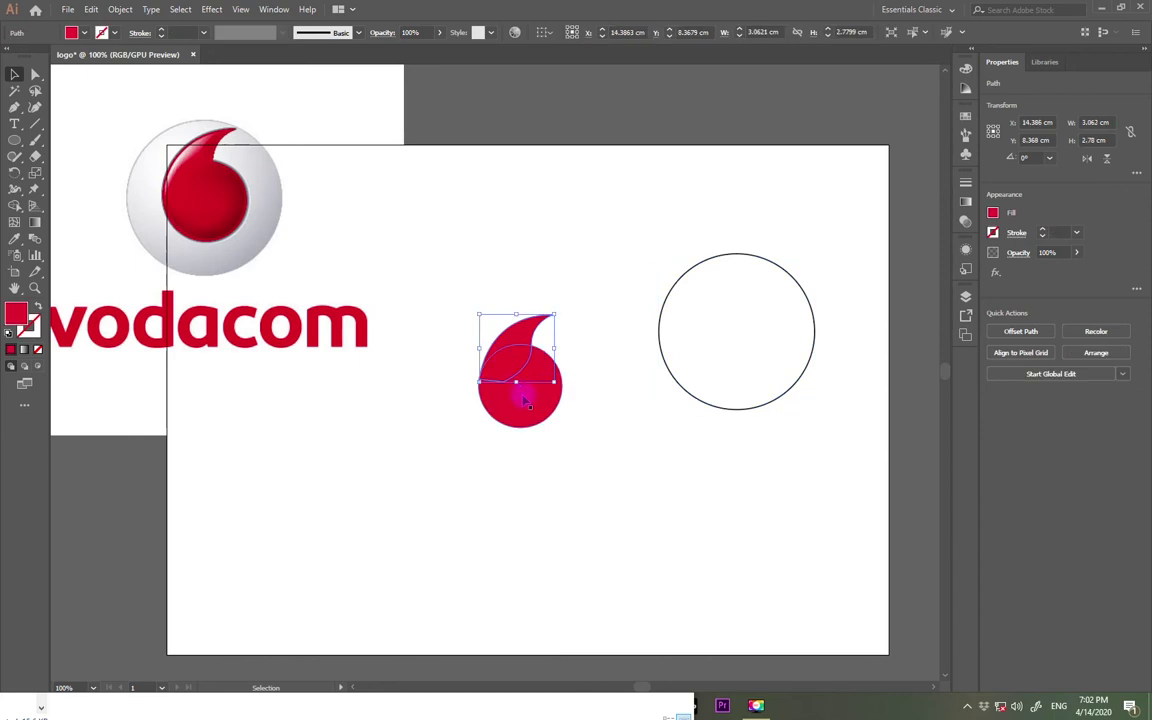
left_click_drag(573, 291, 505, 375)
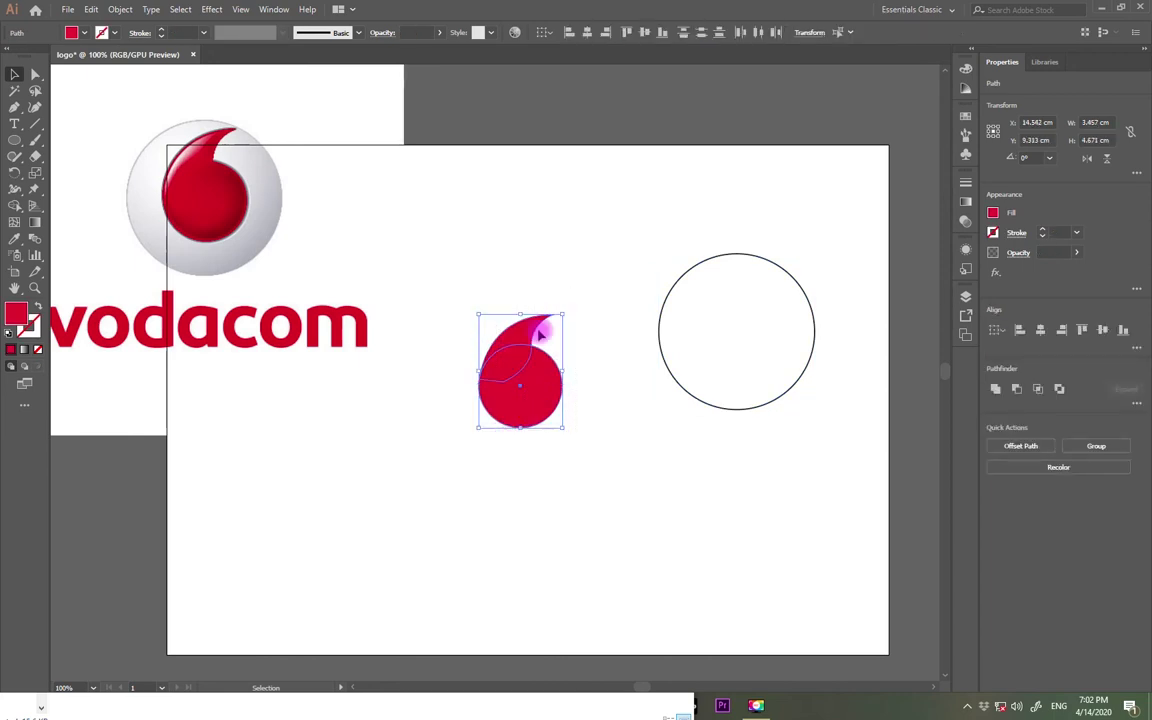
- Unite the two drop pieces into one shape with Window > Pathfinder
left_click(272, 9)
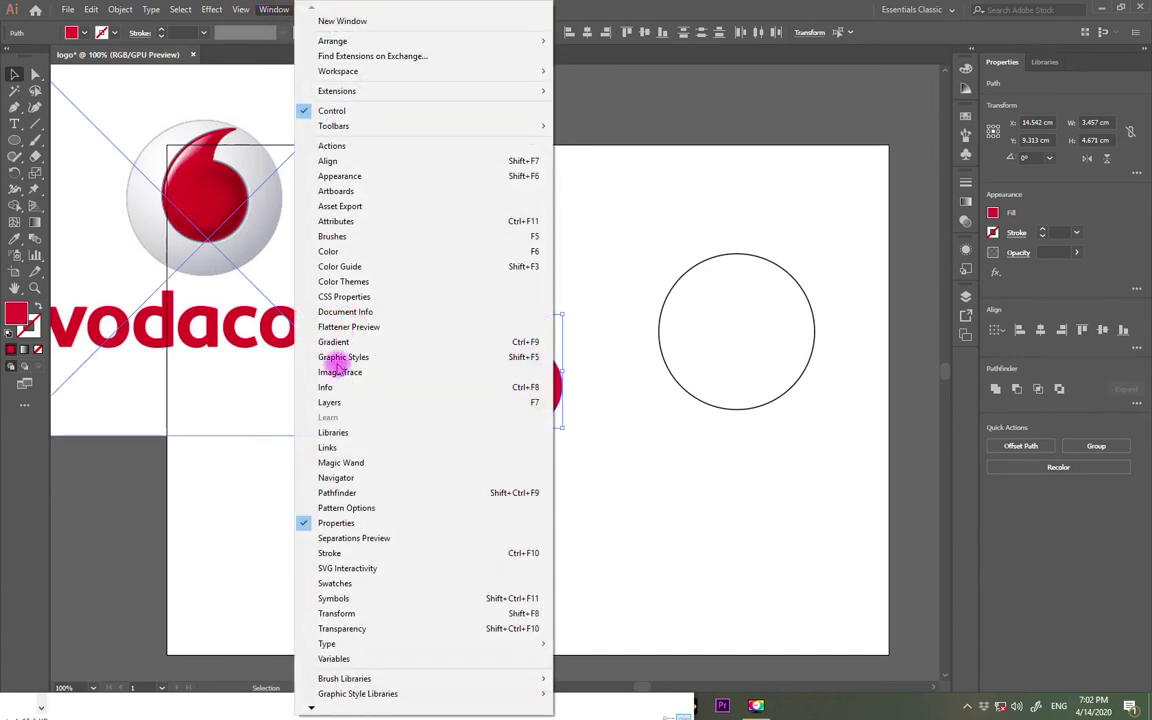
left_click(330, 492)
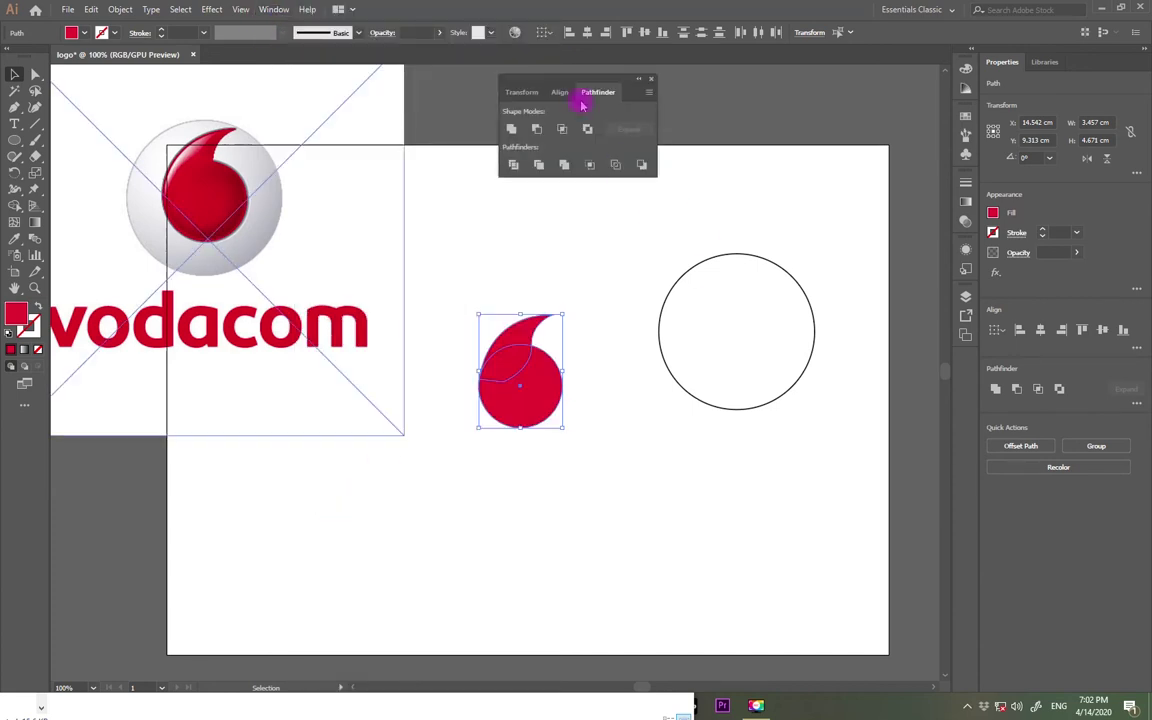
left_click_drag(562, 80, 883, 421)
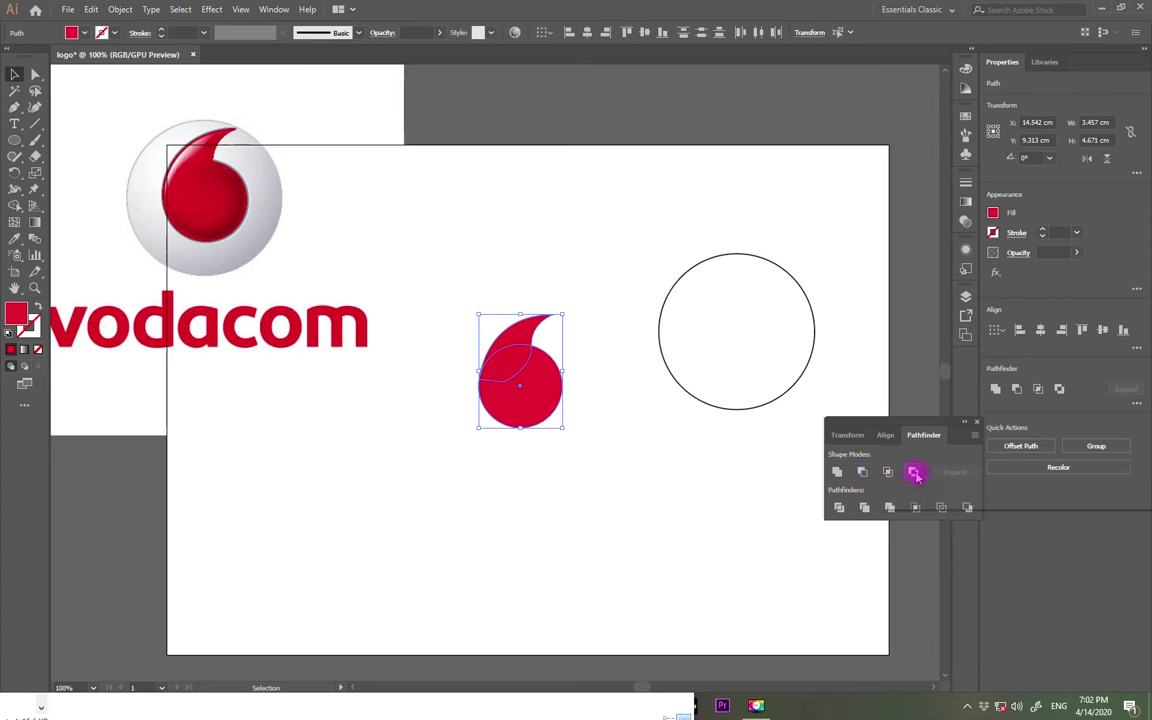
left_click(836, 474)
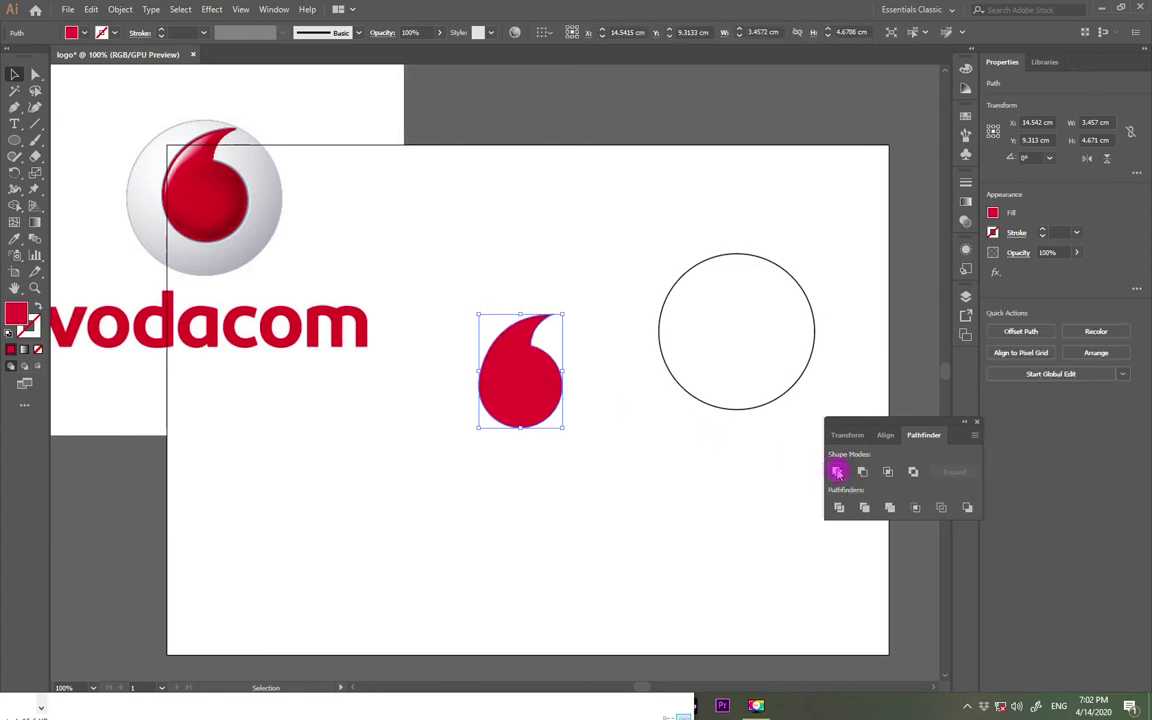
- Reposition the merged red drop so it sits inside the white circle
left_click(555, 427)
left_click_drag(520, 420, 450, 559)
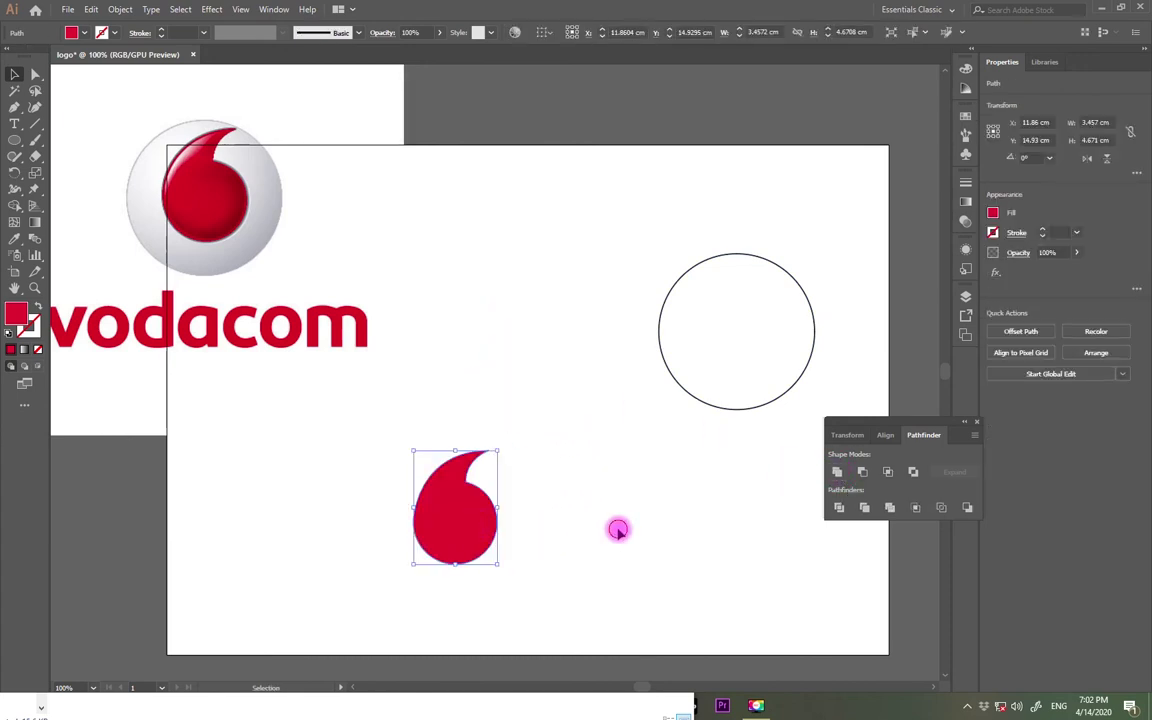
left_click_drag(481, 486, 550, 330)
left_click_drag(586, 375, 681, 437)
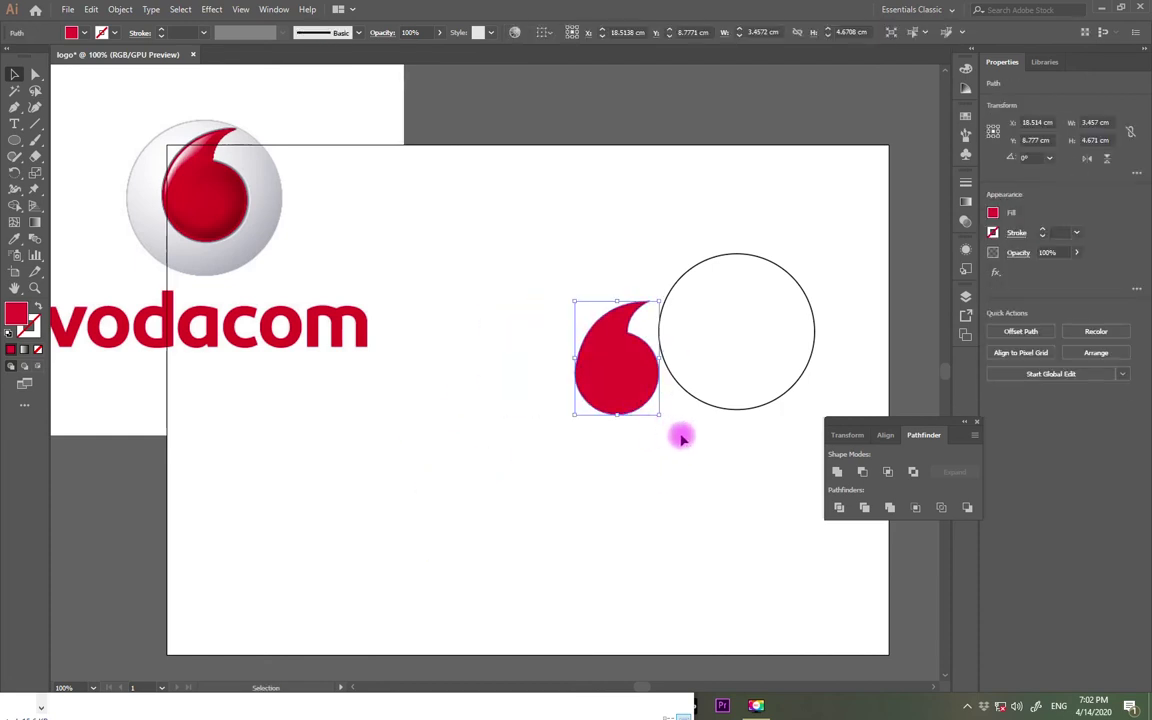
left_click(651, 420)
left_click_drag(733, 350, 516, 498)
left_click_drag(612, 393, 692, 330)
left_click_drag(532, 501, 604, 452)
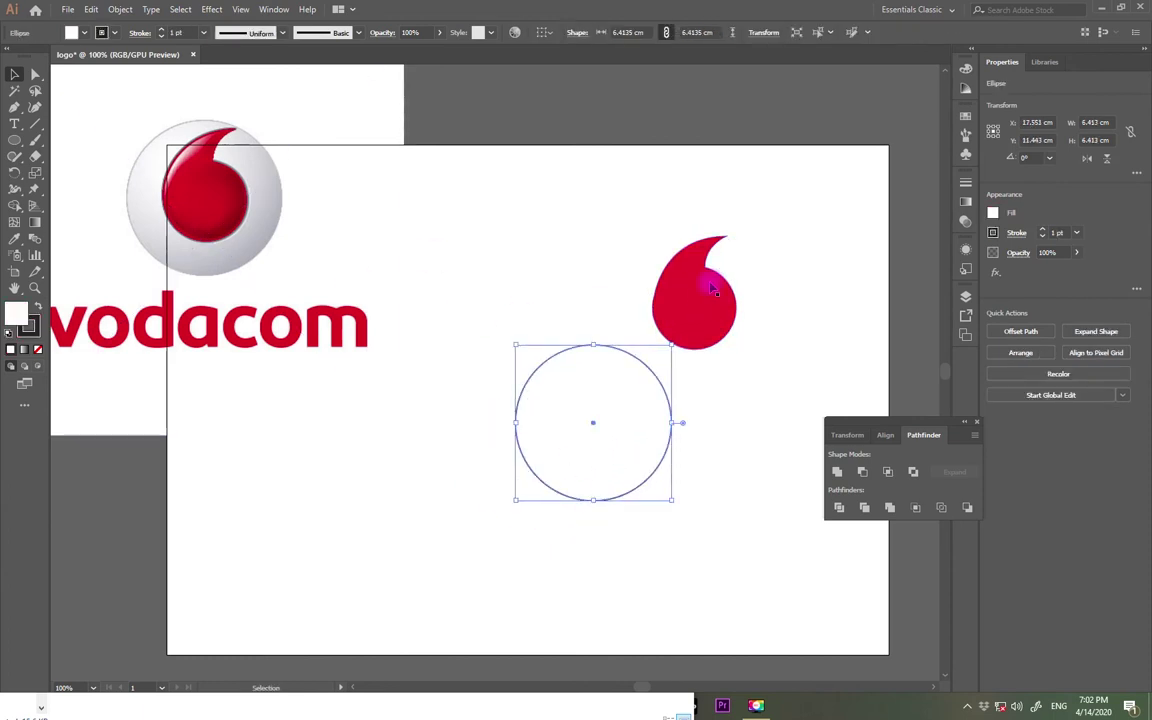
left_click_drag(703, 312, 597, 411)
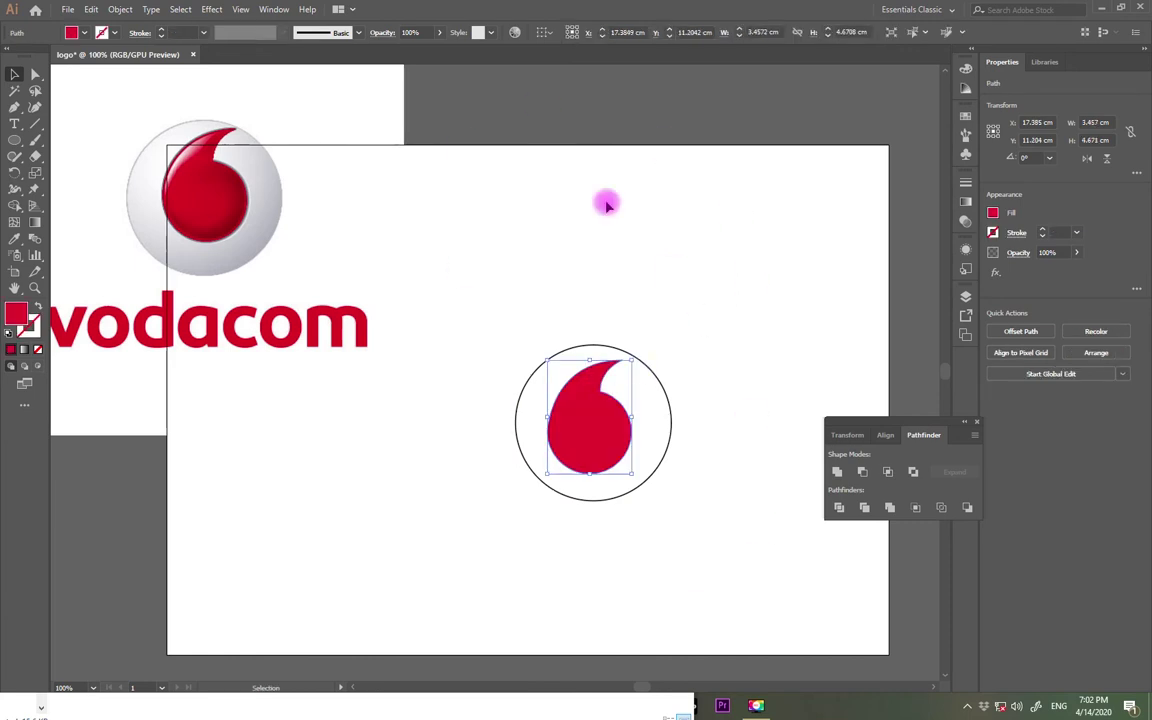
left_click(753, 244)
- Set the white circle's Stroke to None
left_click(671, 406)
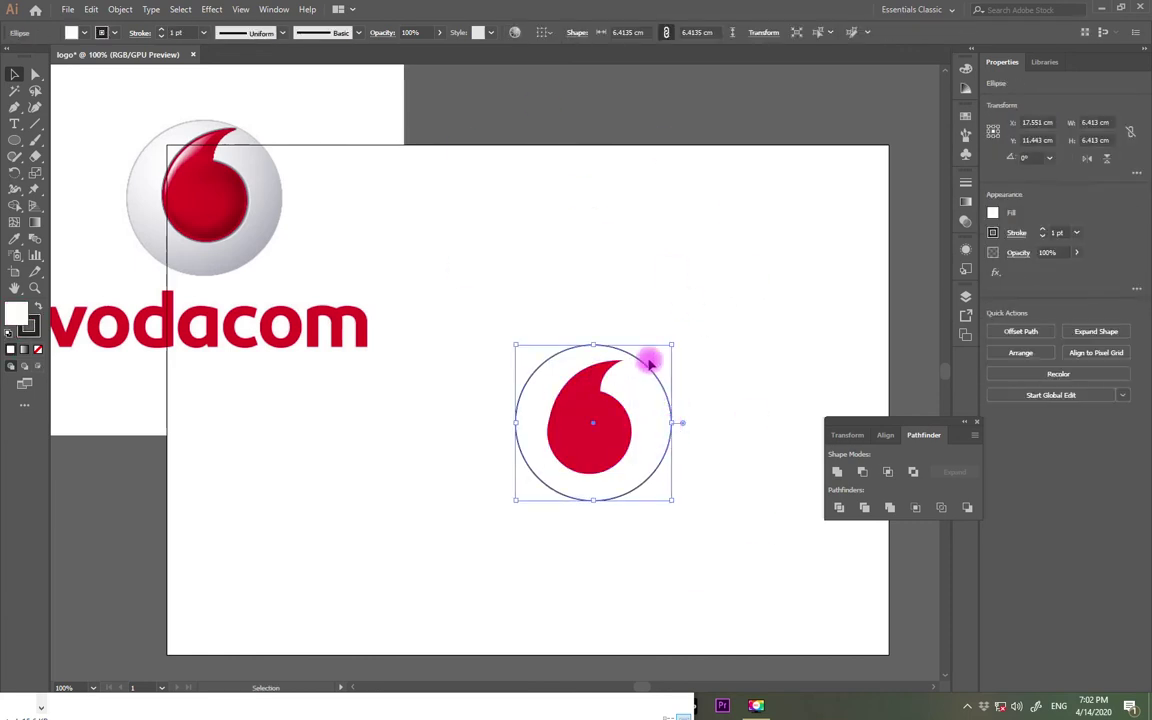
left_click(114, 33)
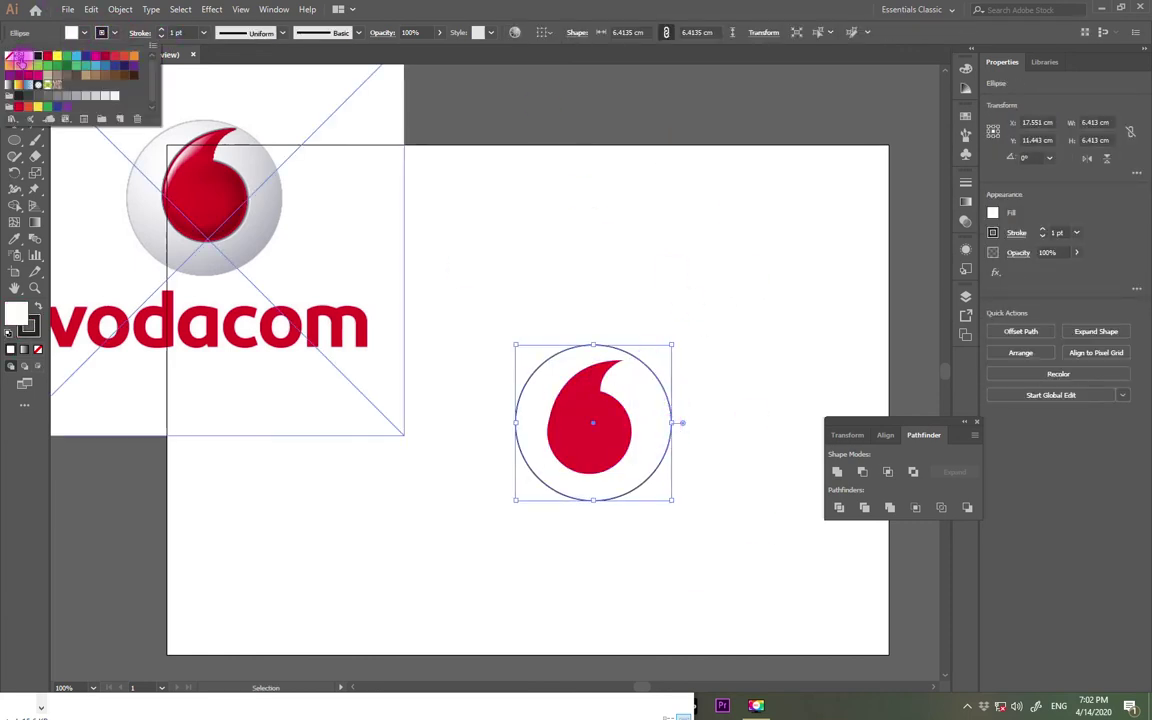
left_click(9, 57)
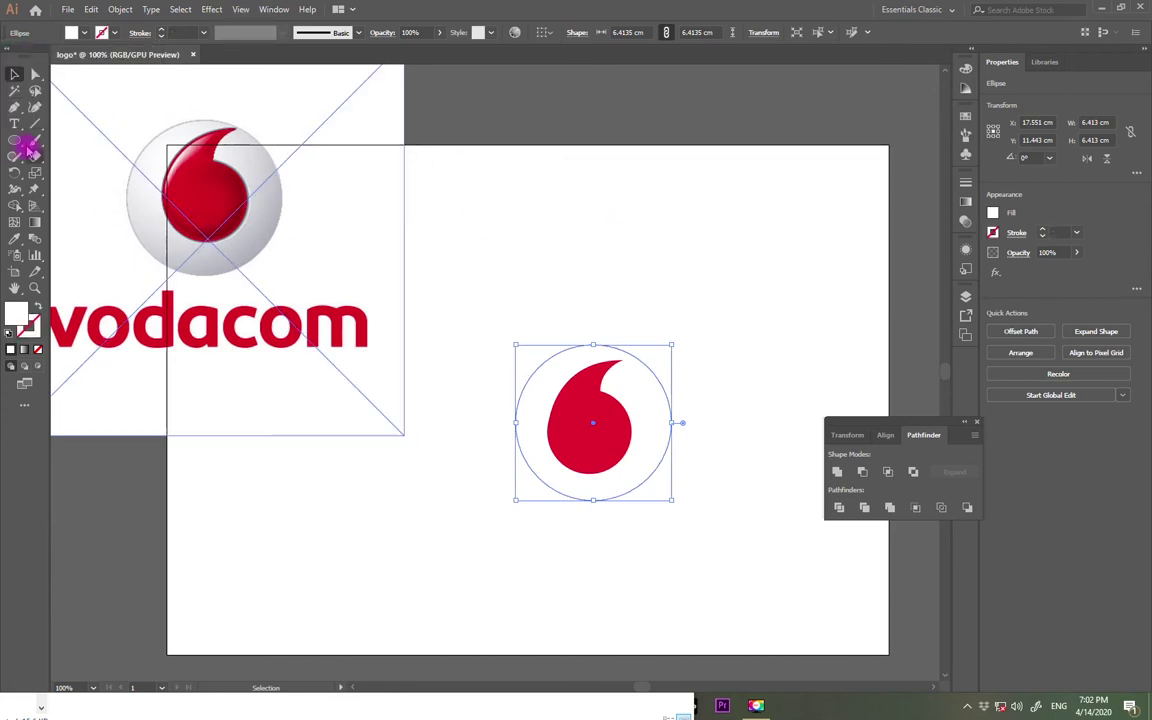
- Drag the circle and red drop together off the artboard to the right
left_click(707, 337)
left_click_drag(691, 294, 473, 547)
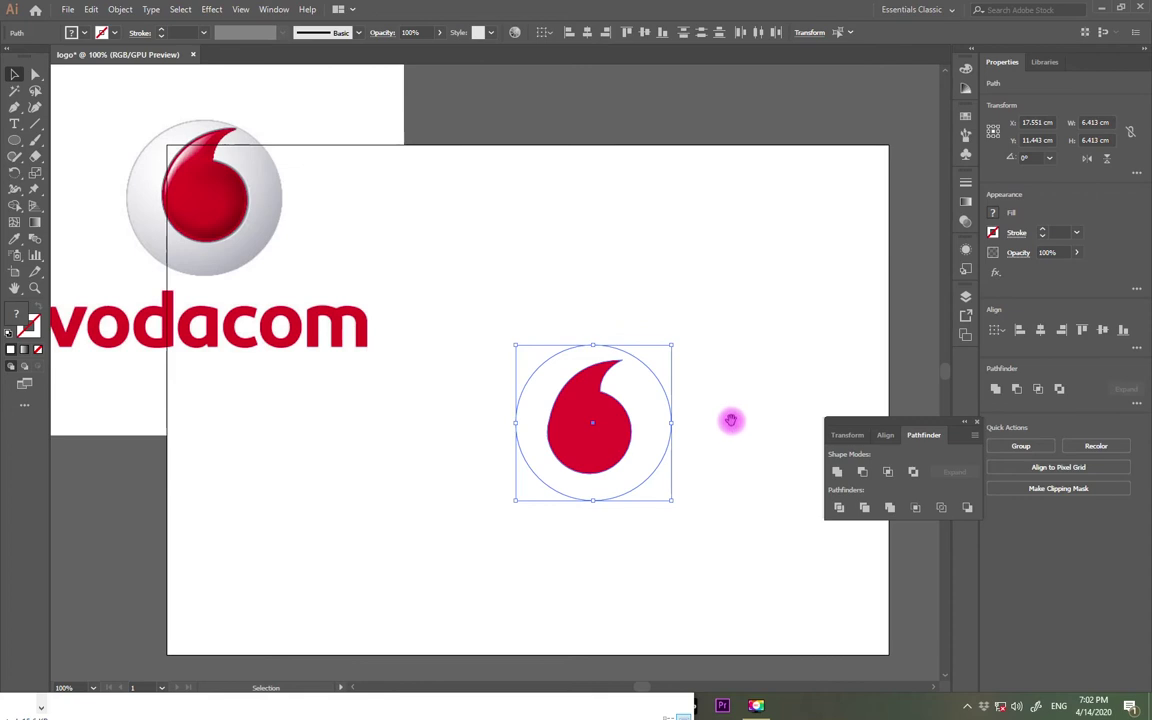
left_click_drag(731, 420, 458, 401)
left_click_drag(345, 402, 742, 308)
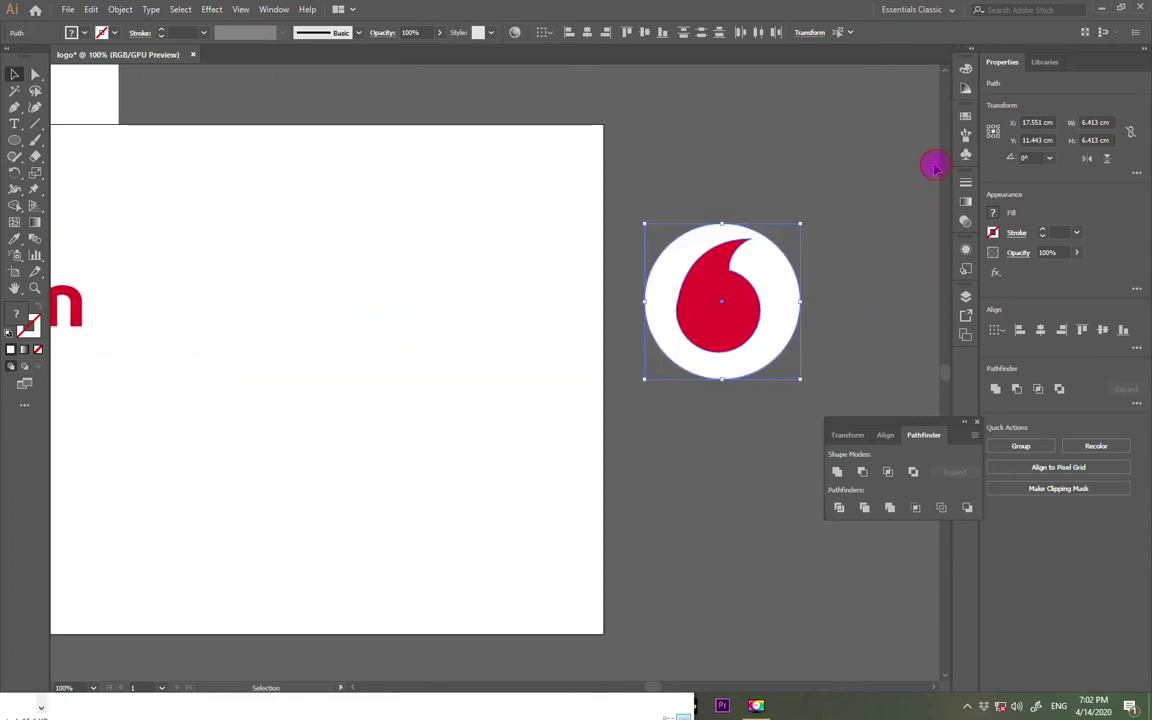
left_click(933, 167)
- Place the Vodacom reference image and the white circle side by side
left_click(728, 309)
left_click(892, 239)
left_click(16, 316)
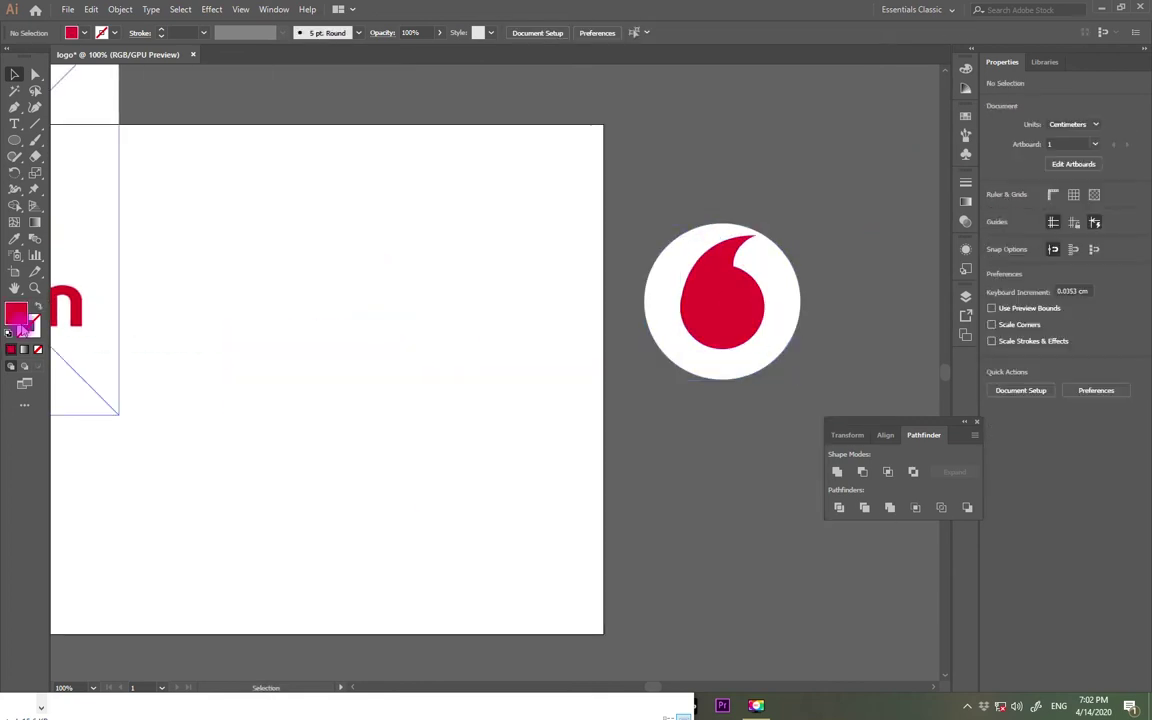
key("ctrl+v")
left_click_drag(707, 514, 473, 391)
left_click_drag(869, 267, 693, 308)
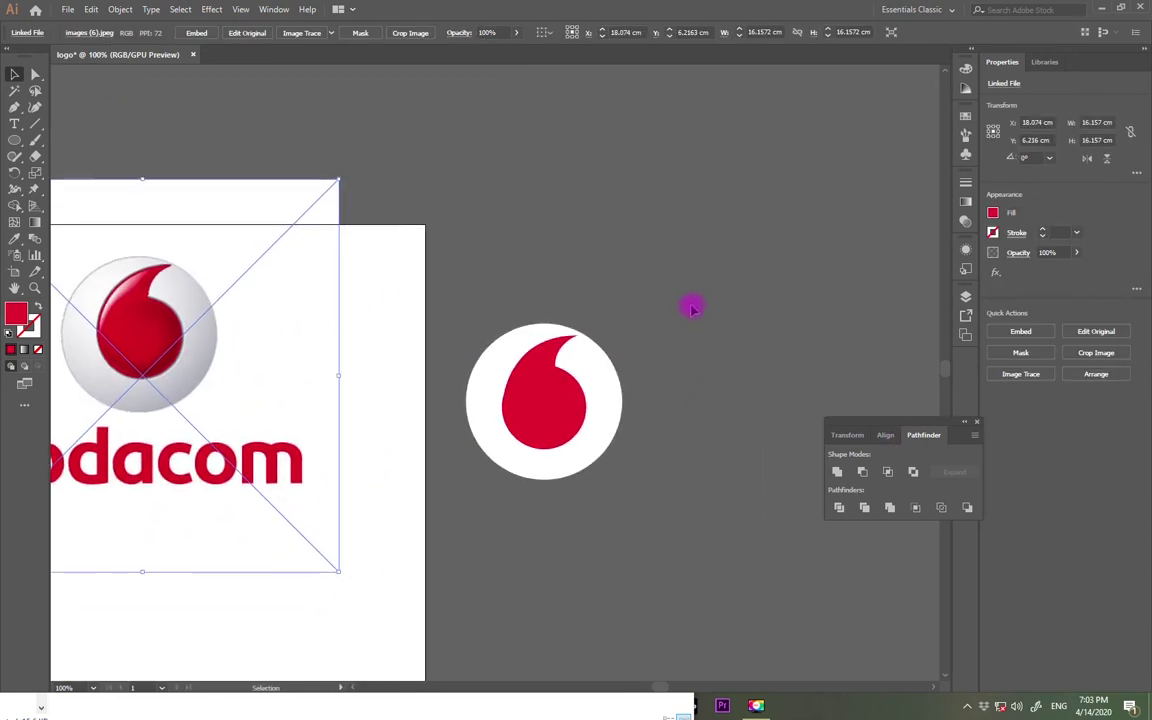
left_click_drag(540, 415, 624, 365)
left_click(577, 532)
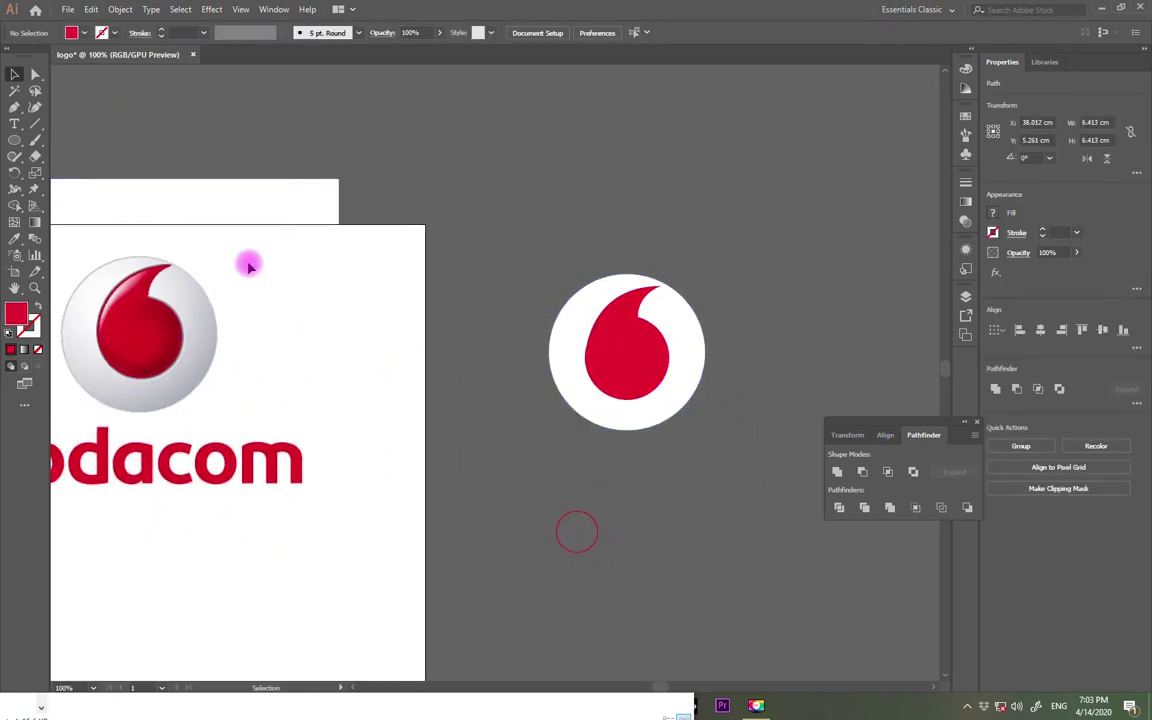
left_click(15, 126)
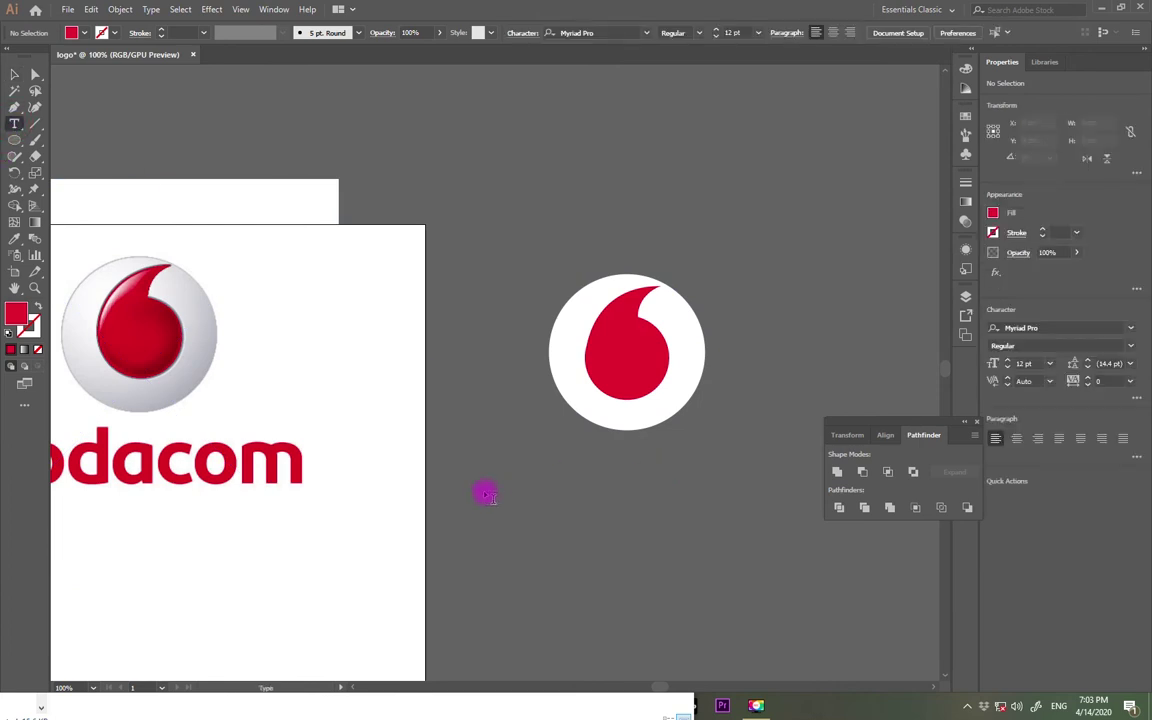
- Add 'vodacom' beneath the circle at 61 pt with a red fill
left_click_drag(331, 495, 415, 441)
left_click(681, 471)
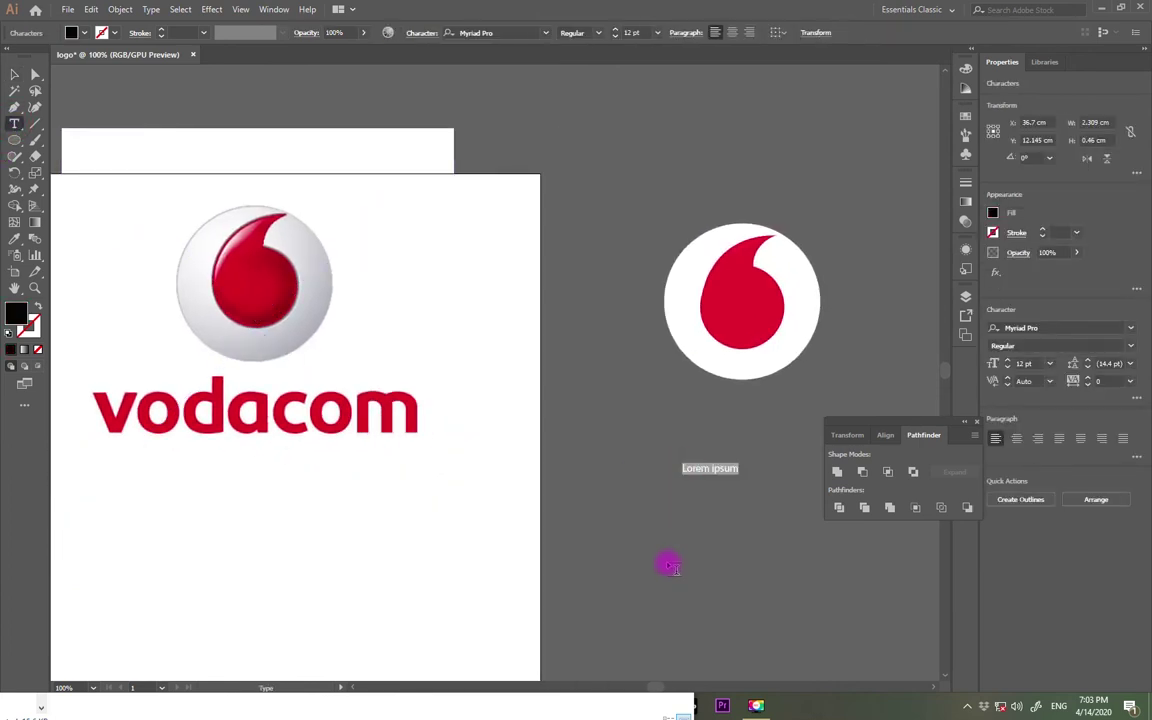
type("vodacom")
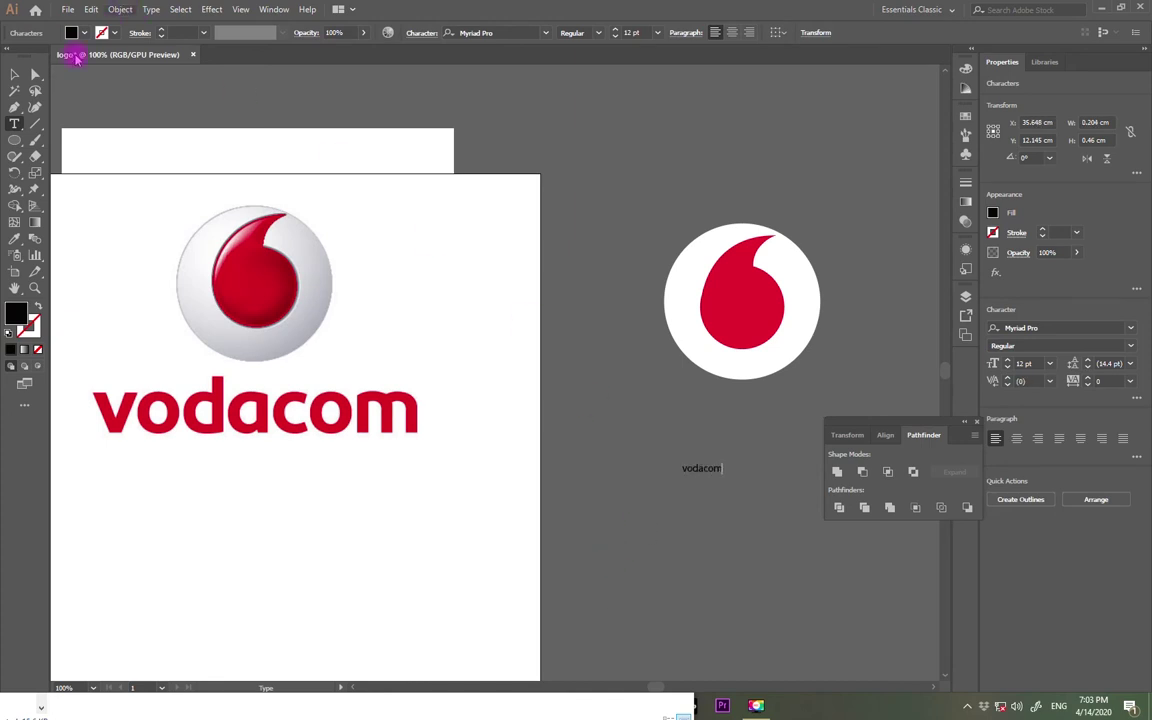
left_click(14, 77)
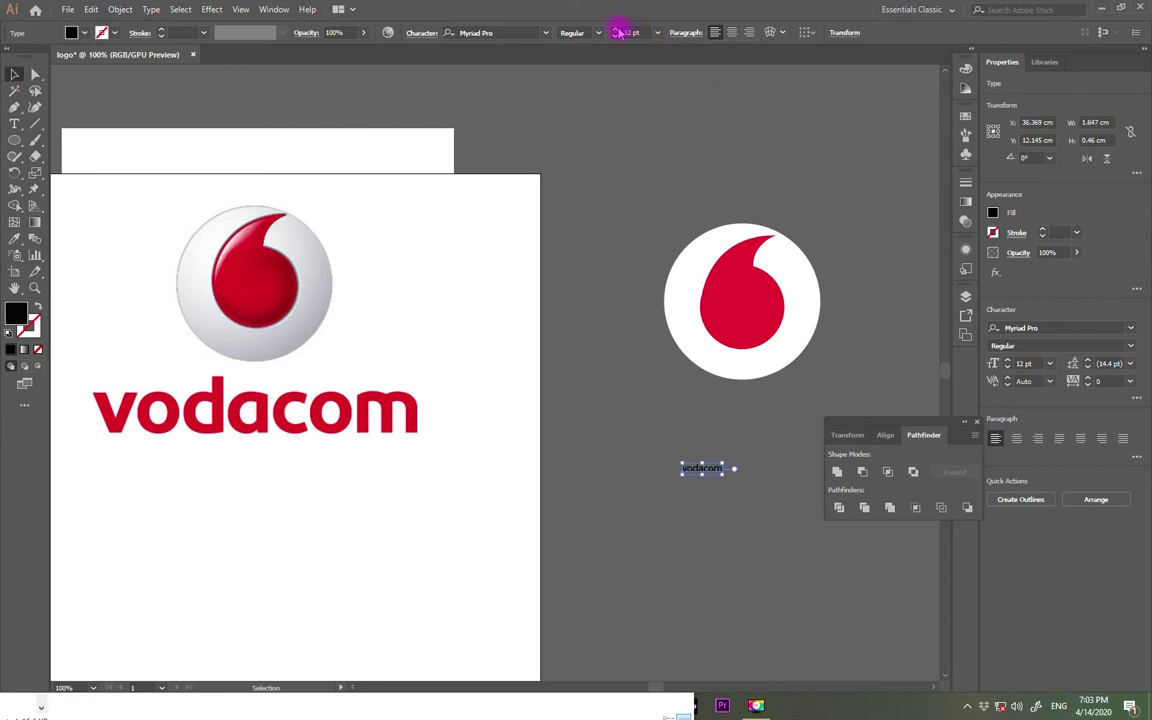
left_click_drag(615, 32, 613, 31)
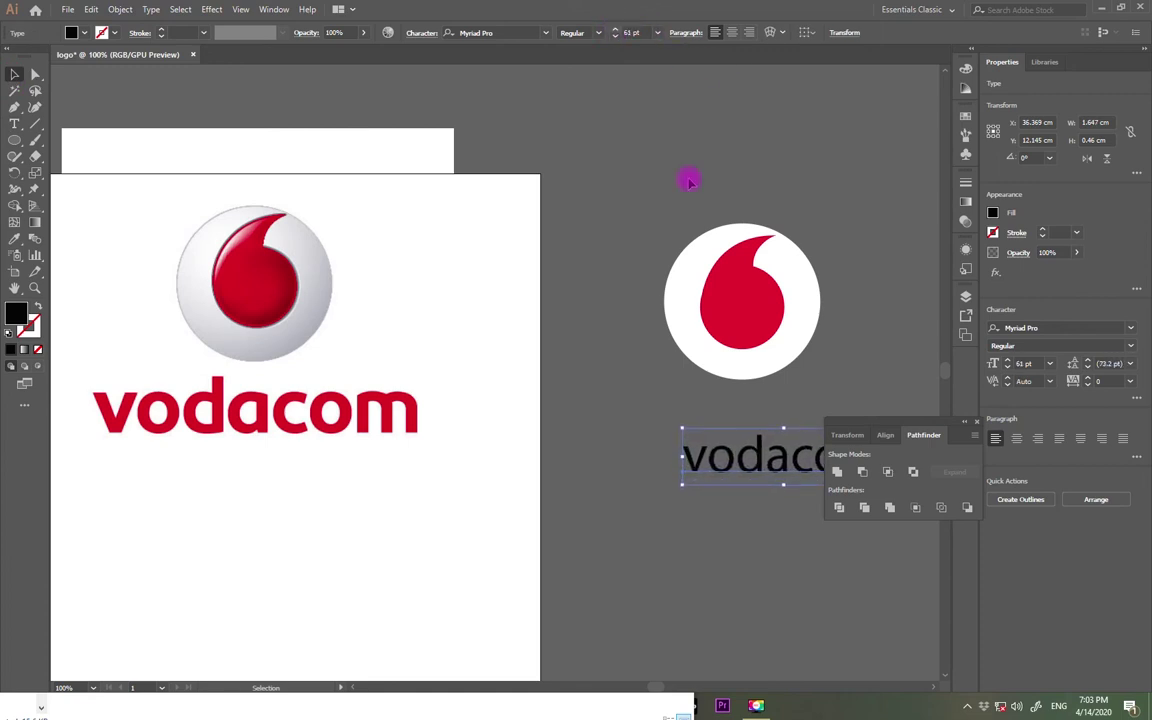
left_click_drag(751, 447, 750, 414)
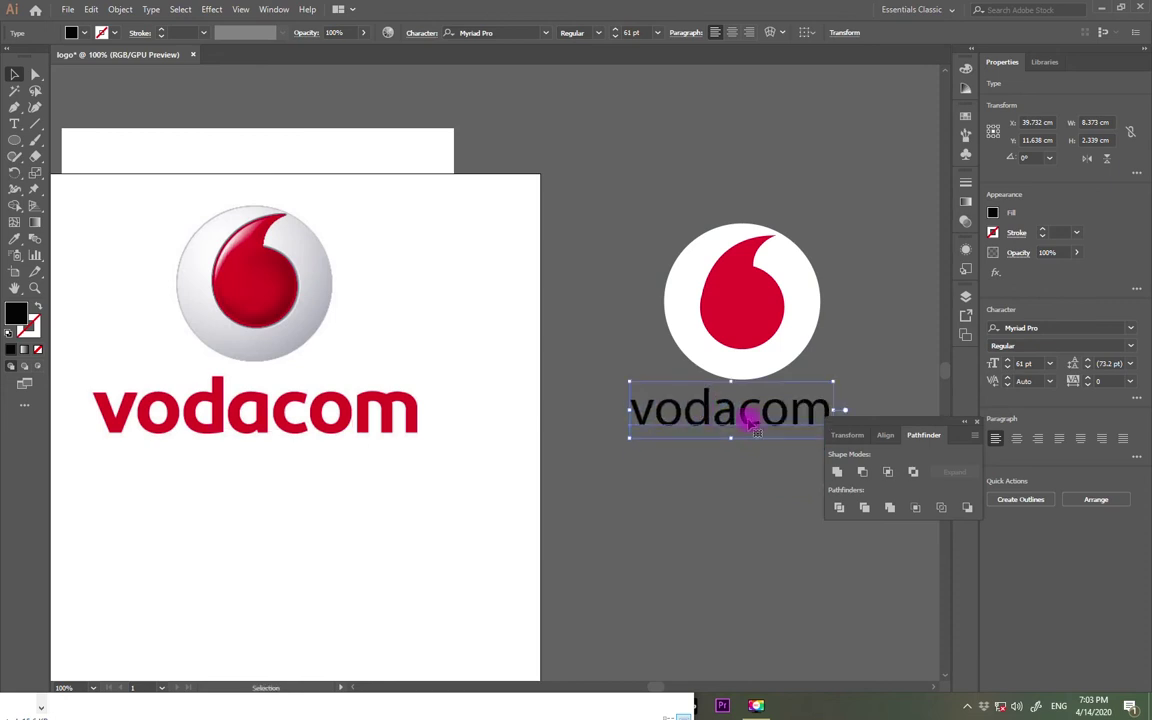
scroll(746, 386, "down", 3)
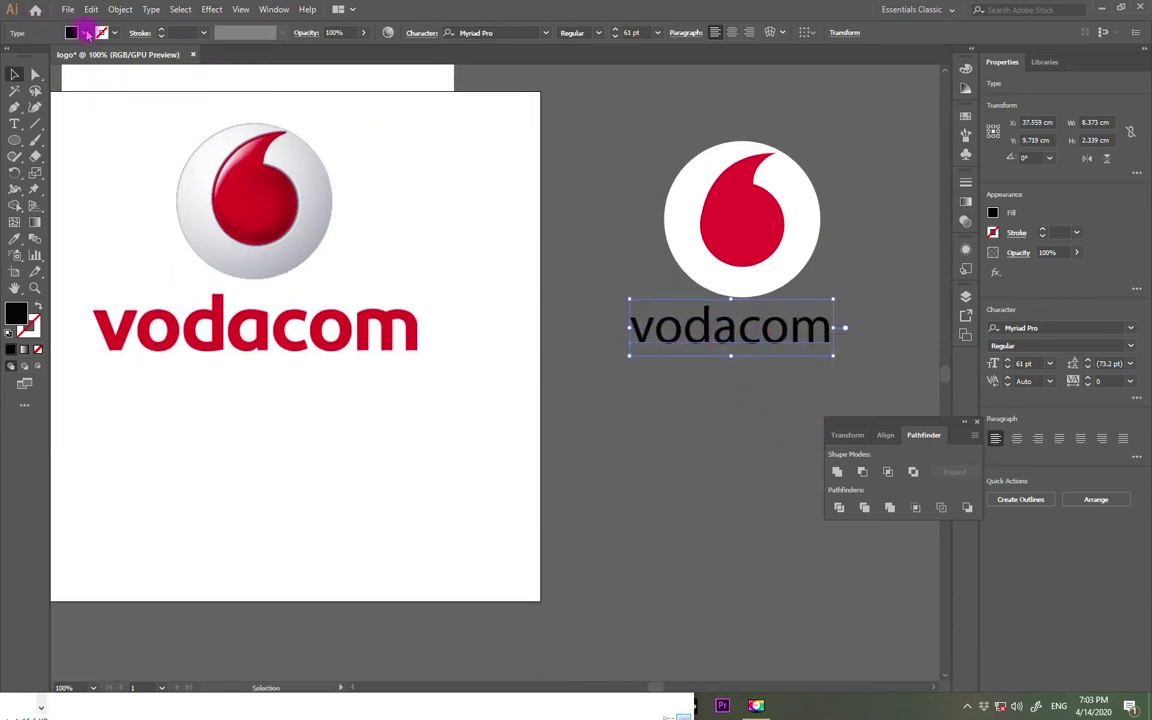
left_click(85, 33)
left_click(47, 60)
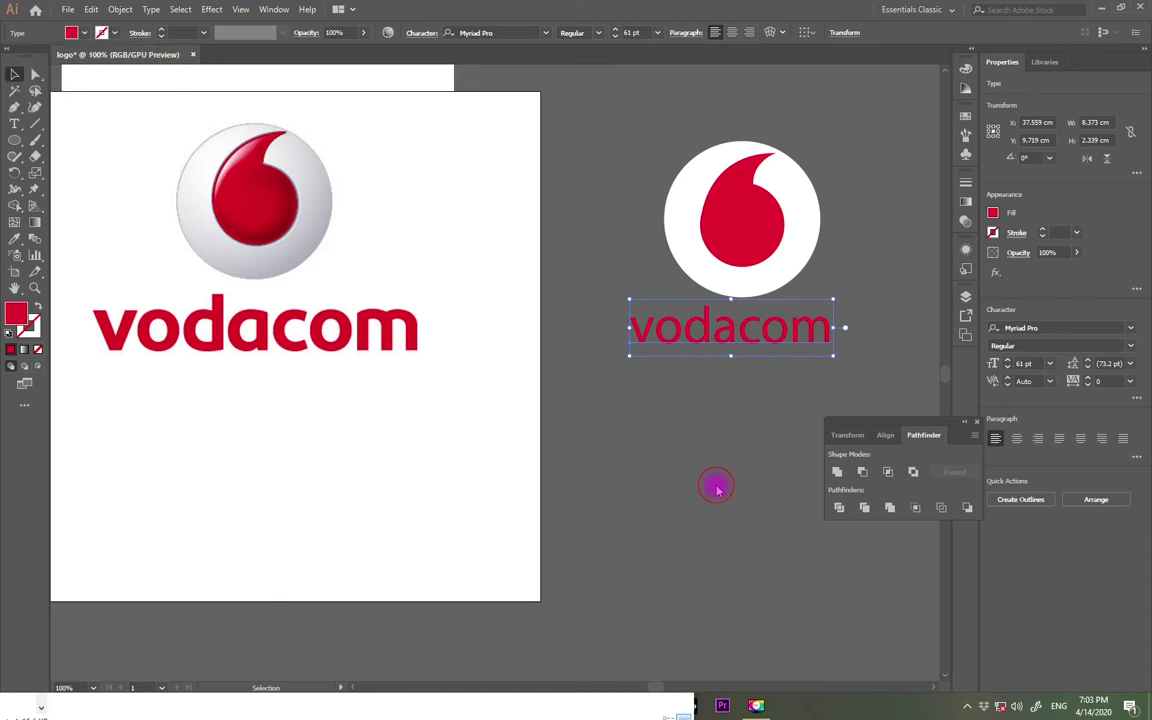
left_click(605, 460)
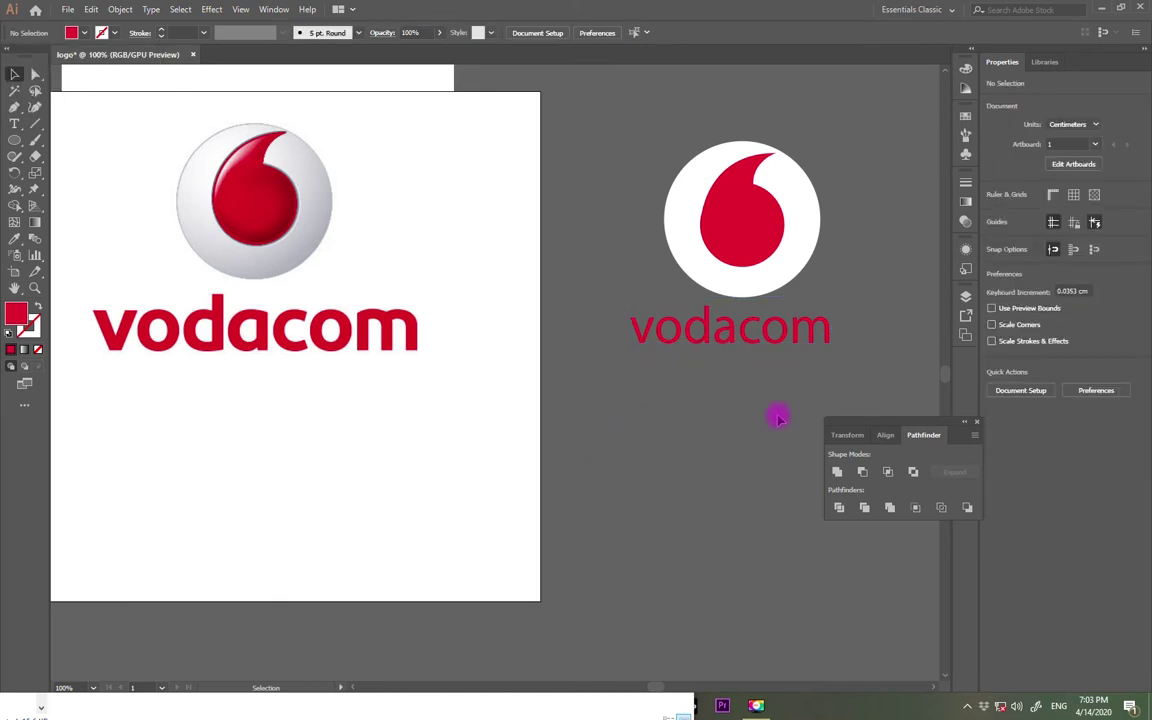
- Drag the recreated logo and wordmark far right and the reference image aside, clearing the artboard
left_click_drag(828, 279, 658, 399)
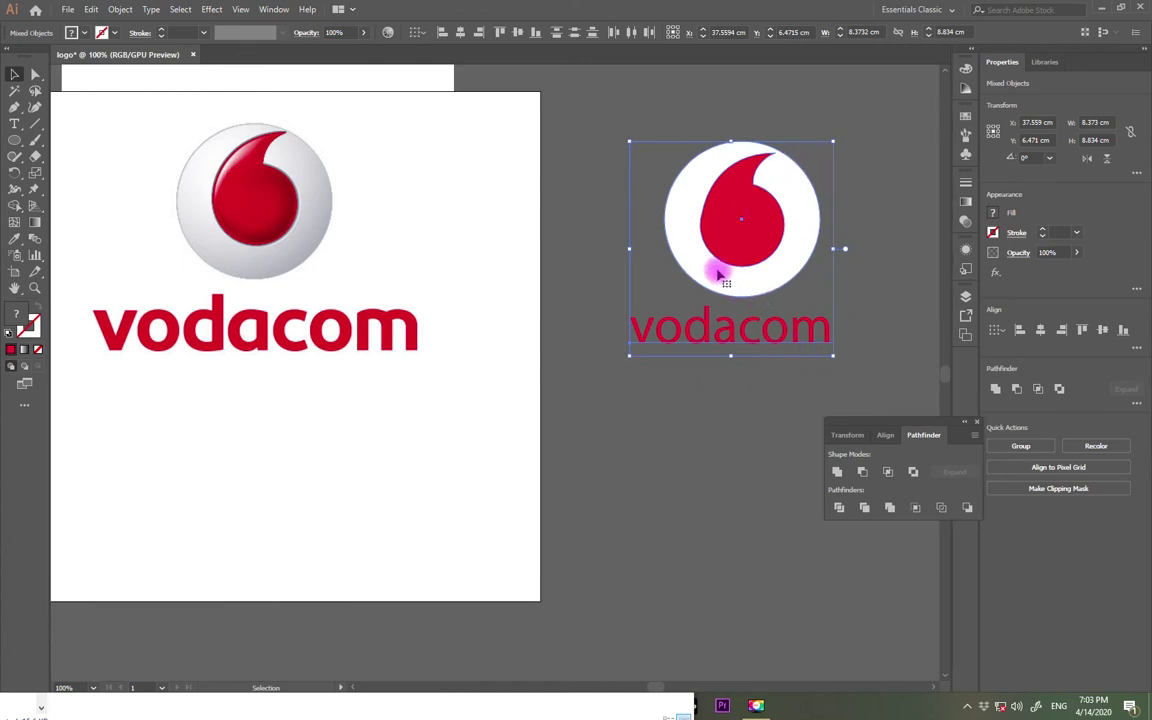
left_click_drag(720, 276, 802, 288)
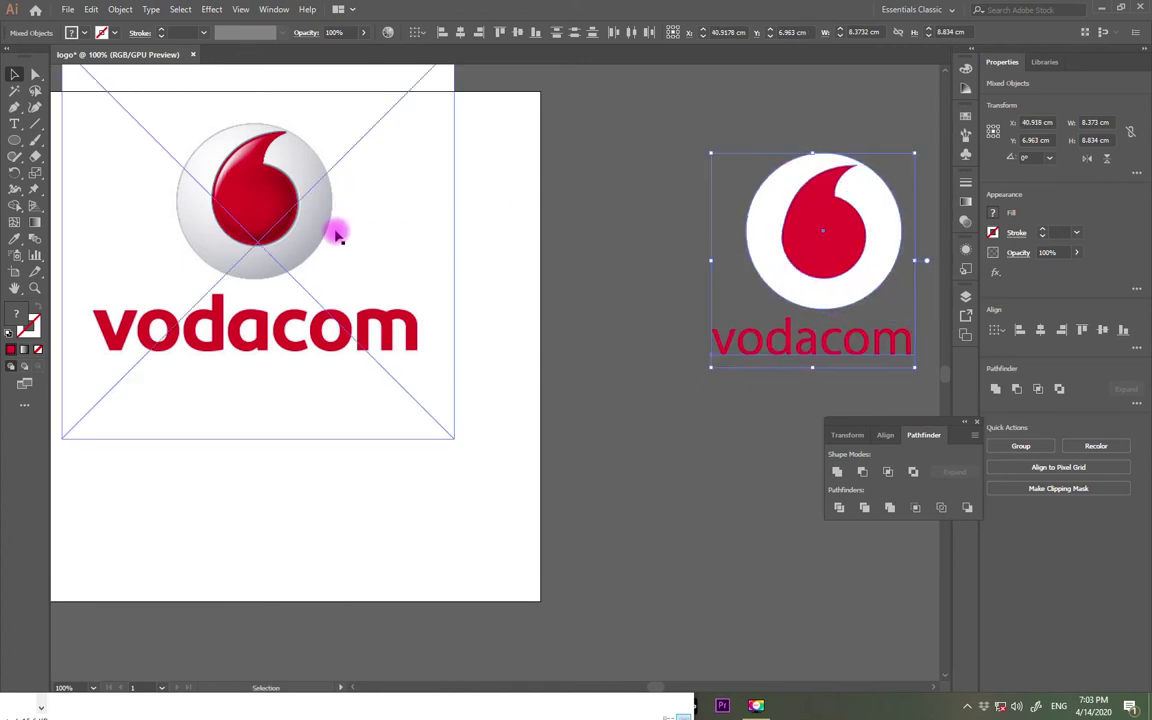
left_click_drag(311, 198, 797, 357)
left_click_drag(666, 180, 540, 434)
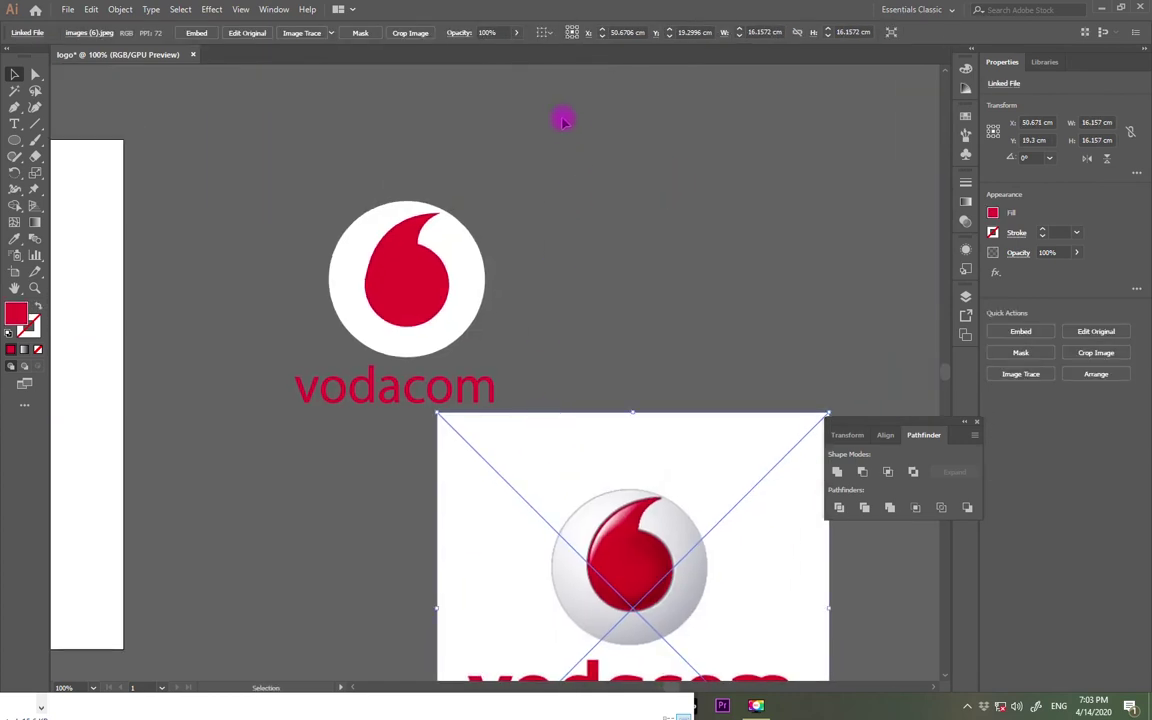
left_click(332, 386)
left_click_drag(337, 380, 640, 345)
scroll(746, 391, "left", 10)
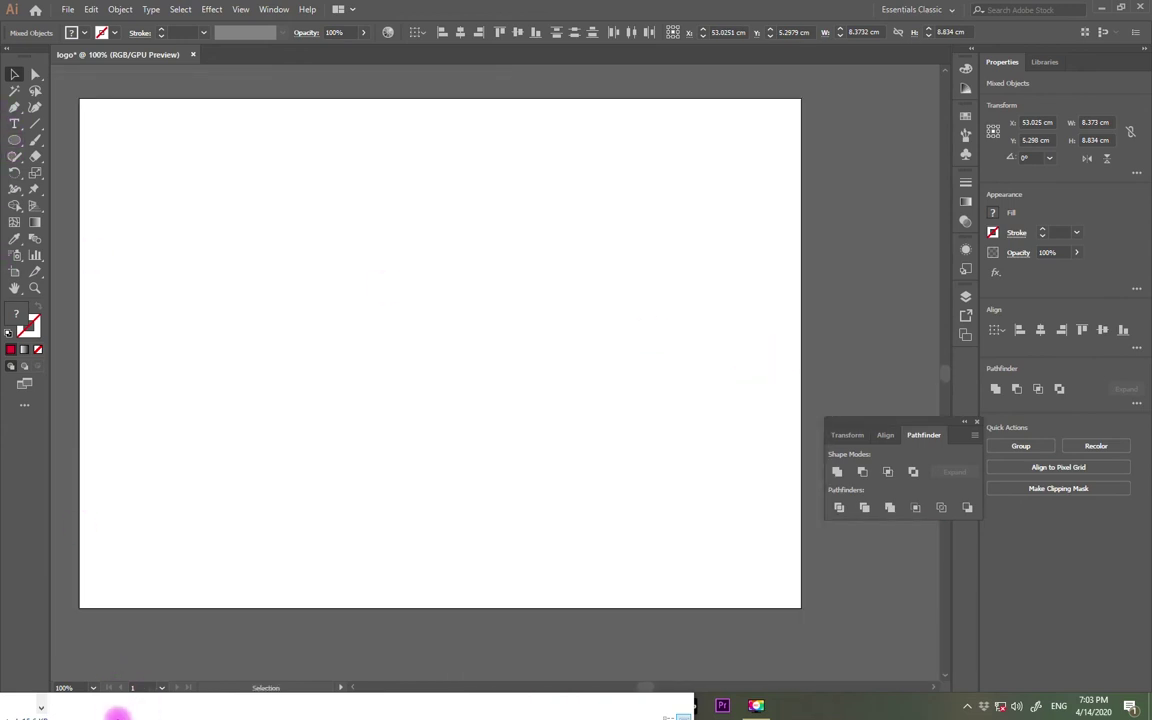
- Drag 'images (1)' from File Explorer onto the artboard and zoom to 200%
left_click_drag(129, 689, 222, 270)
left_click(196, 493)
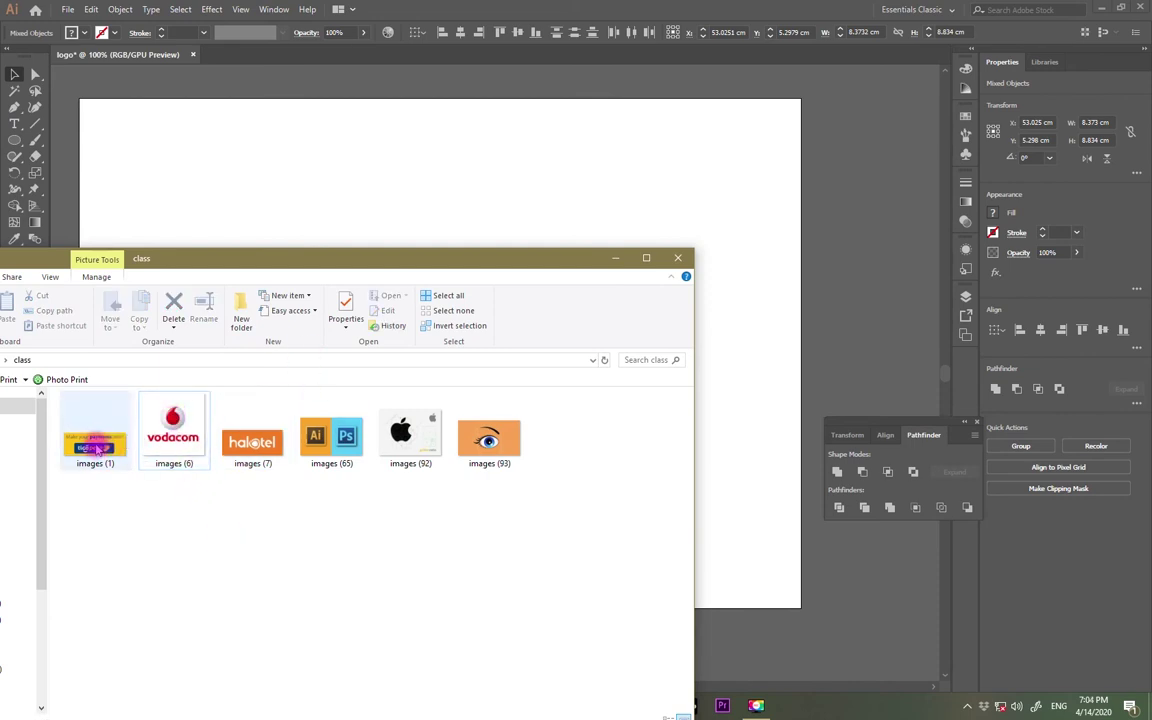
left_click_drag(96, 447, 368, 200)
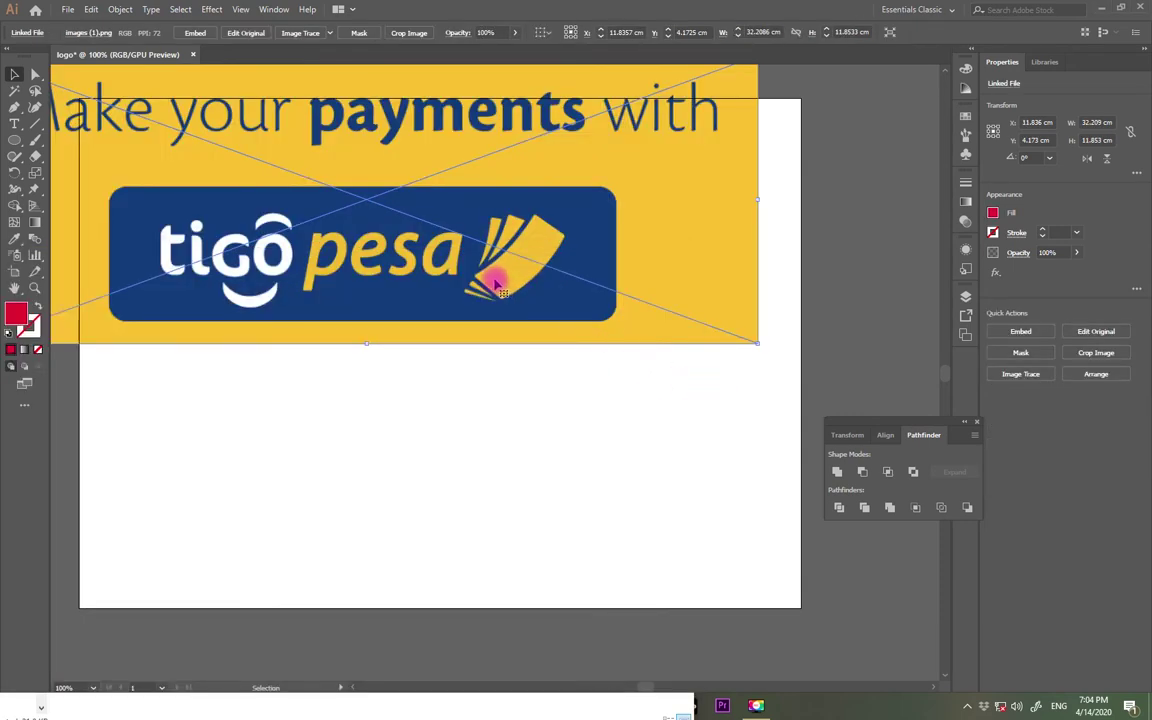
key("ctrl+equal")
key("ctrl+equal")
- Trace the pesa mark's largest curved stripe as a red-filled Pen path
left_click_drag(625, 458, 382, 263)
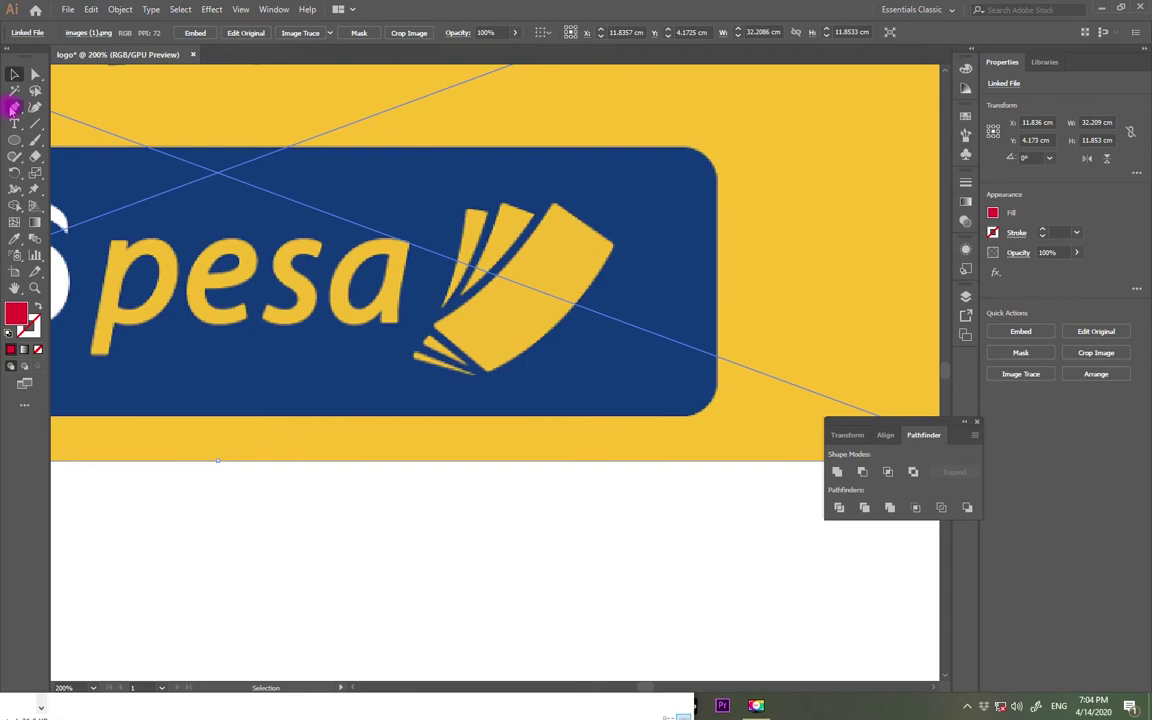
left_click(14, 108)
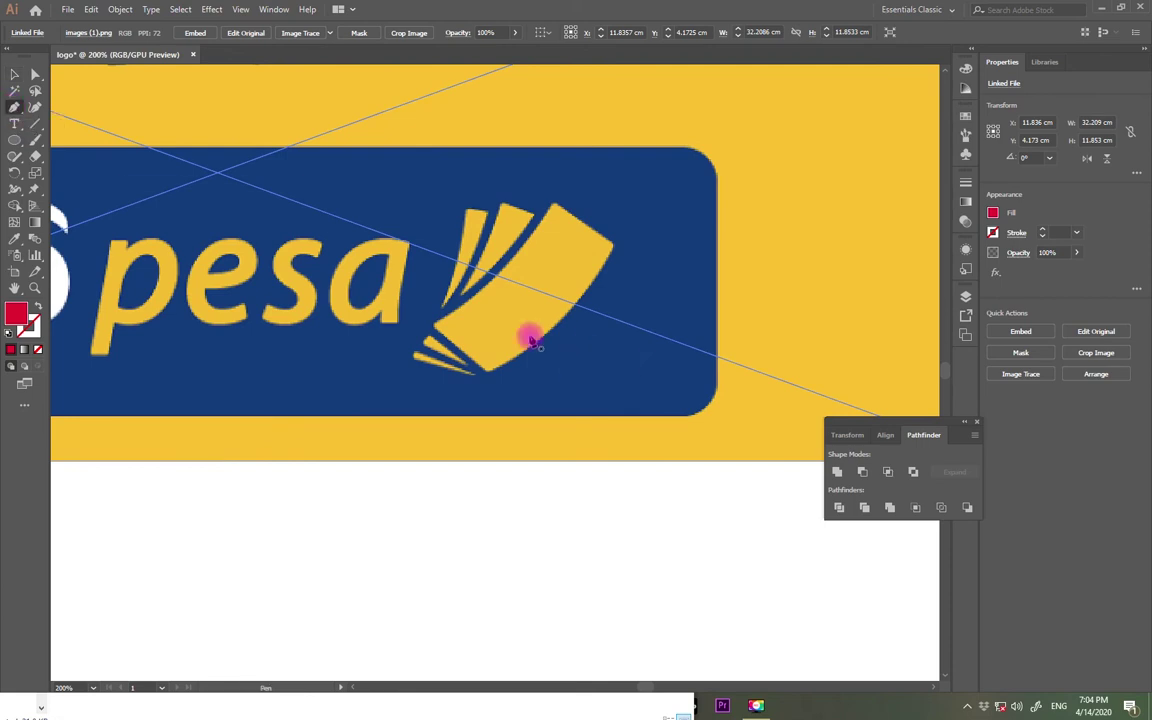
left_click(434, 326)
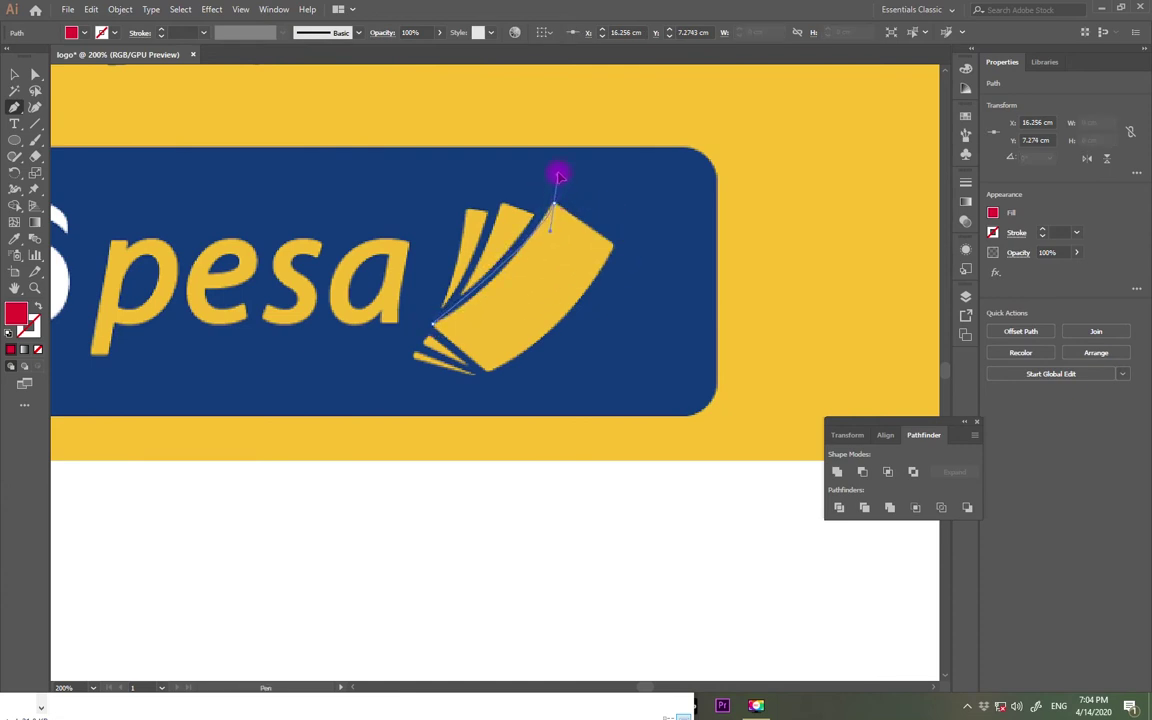
mouse_move(558, 177)
left_mouse_down()
mouse_move(571, 134)
mouse_move(620, 134)
mouse_move(601, 119)
mouse_move(610, 113)
left_mouse_up()
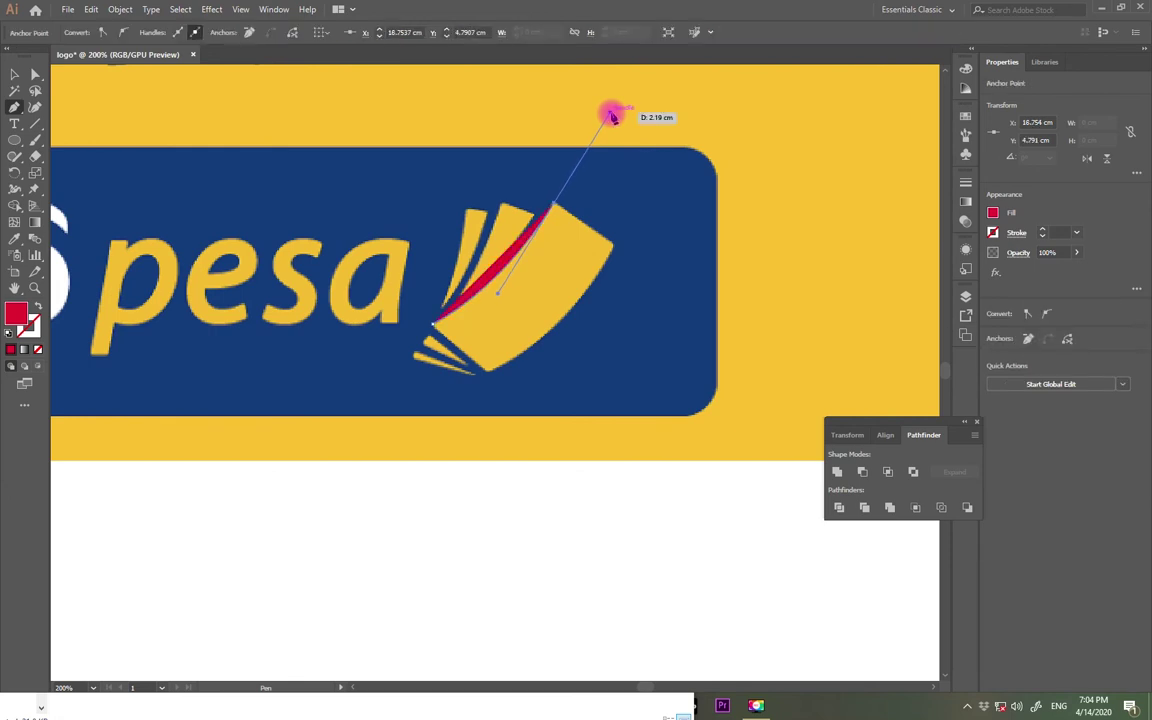
left_click_drag(611, 115, 554, 203)
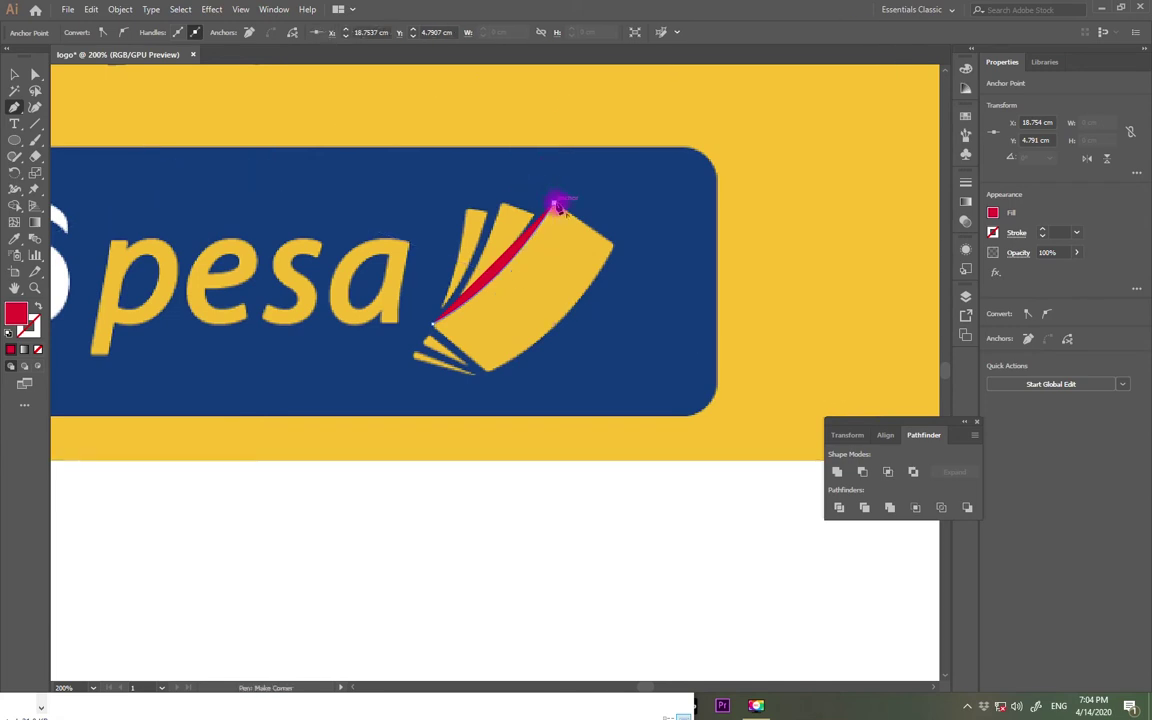
left_click(614, 245)
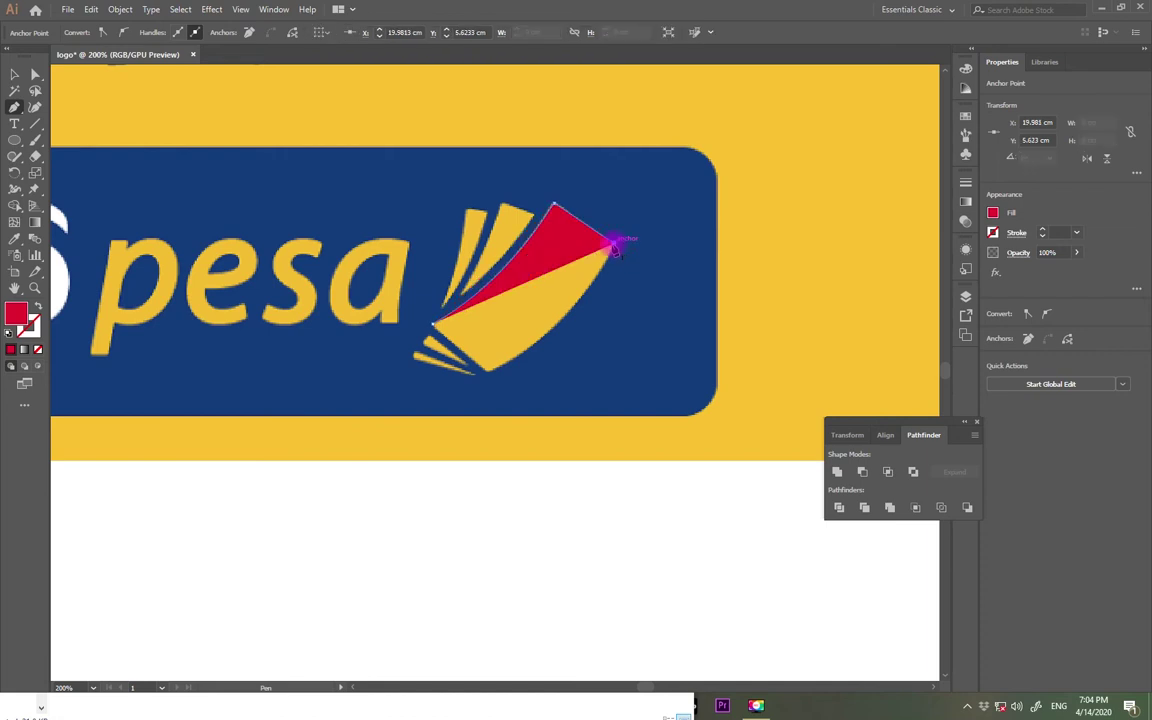
left_click(491, 375)
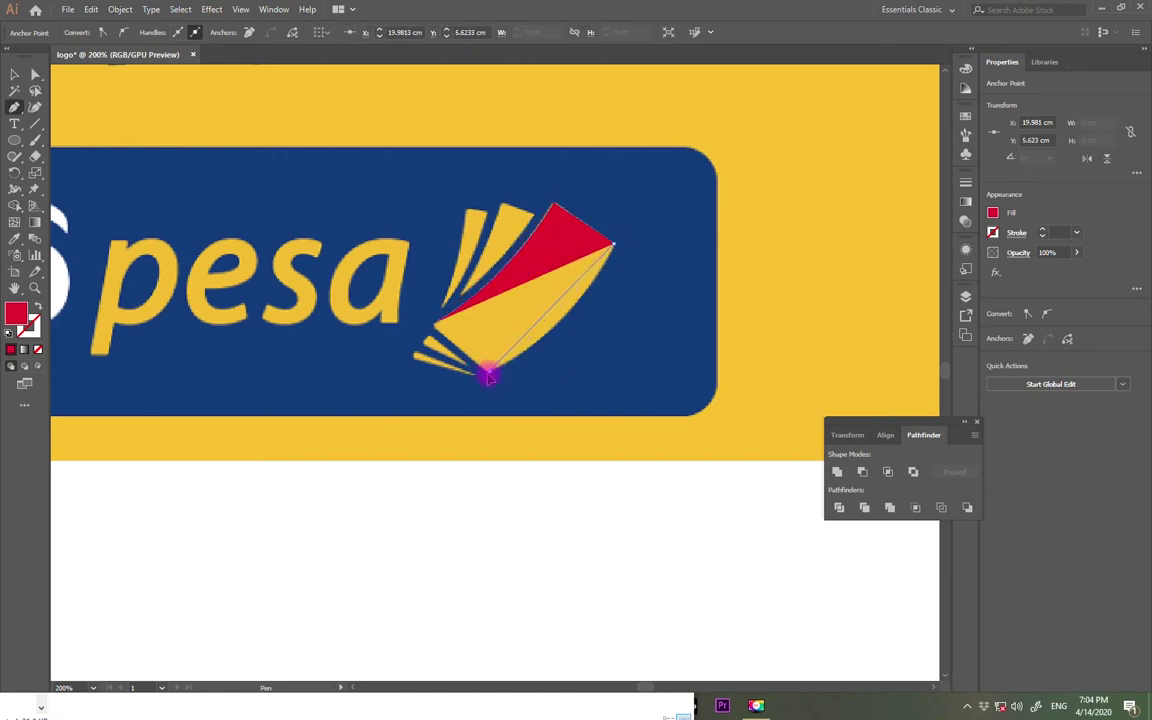
left_click_drag(489, 377, 433, 326)
left_click(489, 374)
left_click_drag(498, 293, 567, 290)
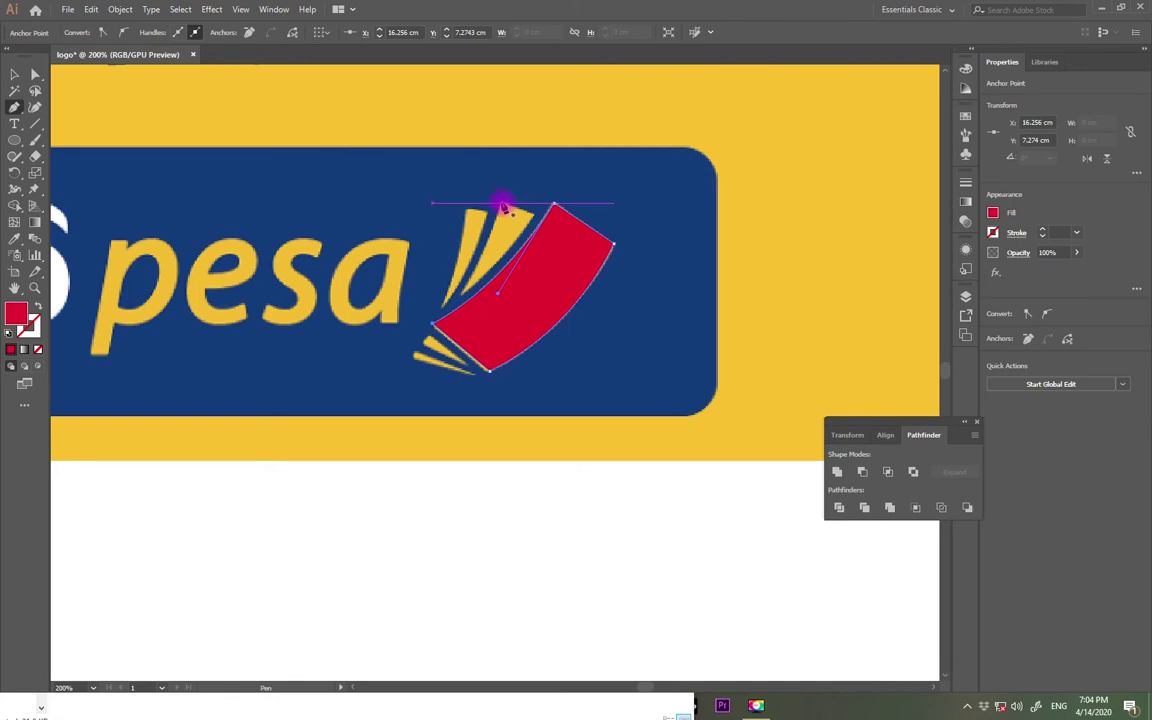
left_click_drag(505, 208, 467, 294)
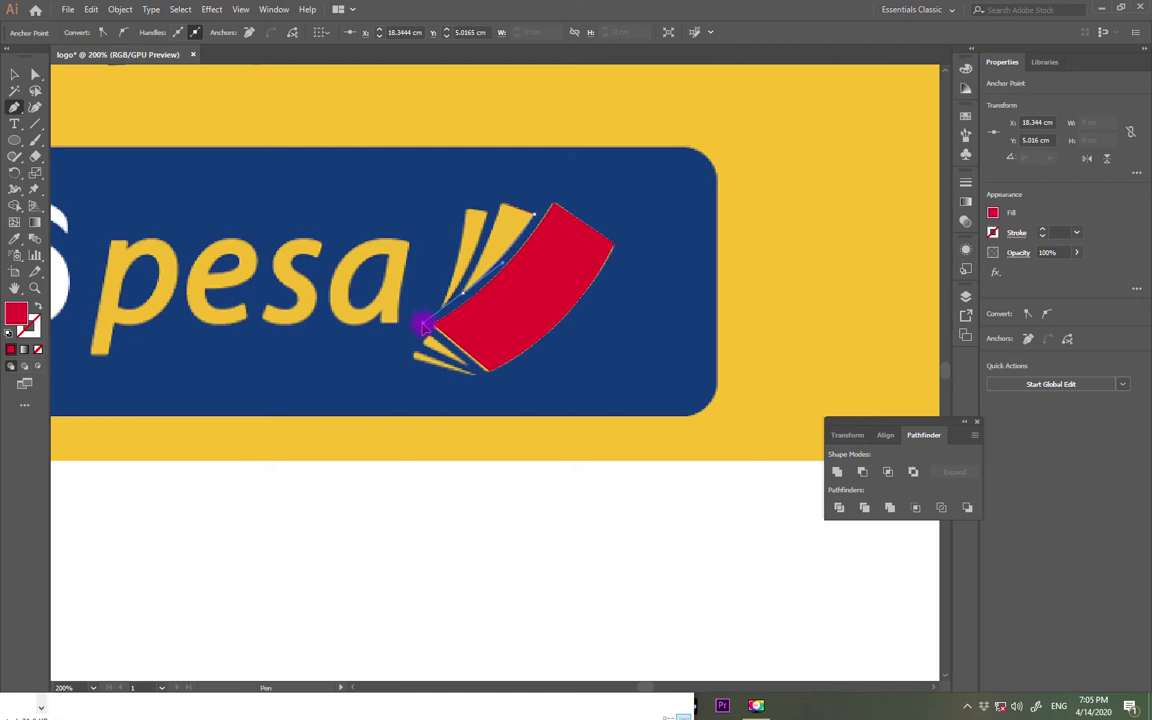
- Close the large shape and trace the thin upper feathers with the Pen tool
left_click_drag(423, 325, 463, 292)
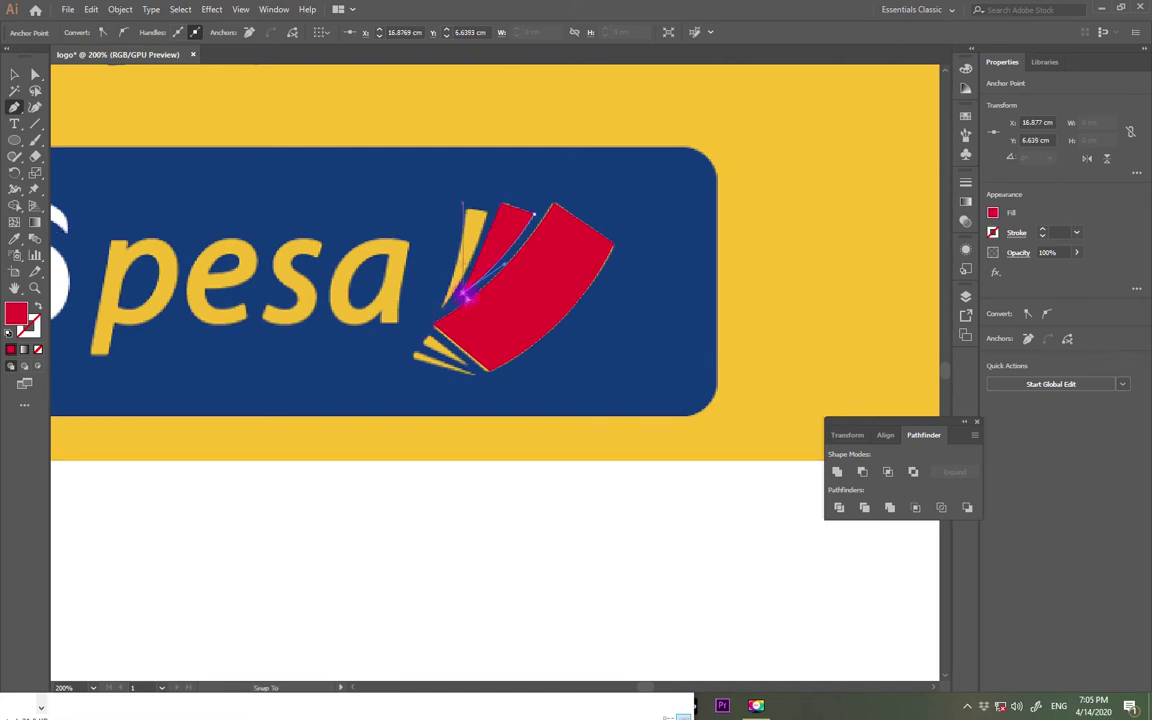
left_click(502, 205)
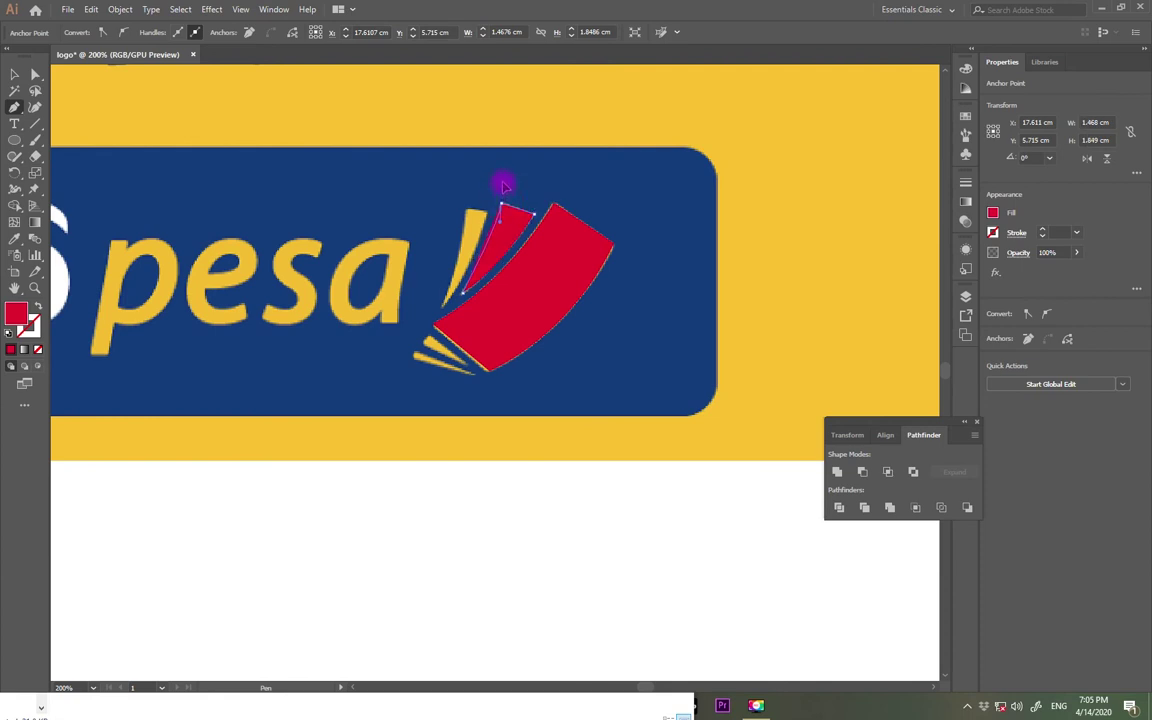
left_click(507, 183)
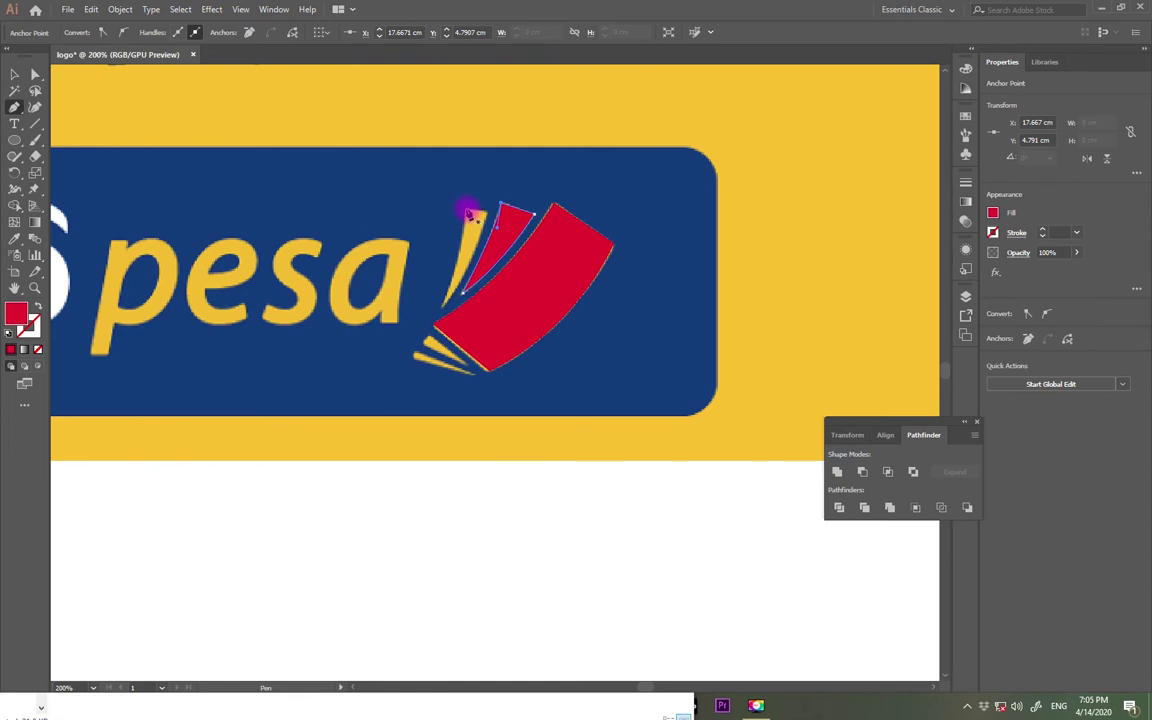
left_click_drag(468, 210, 446, 311)
key("ctrl")
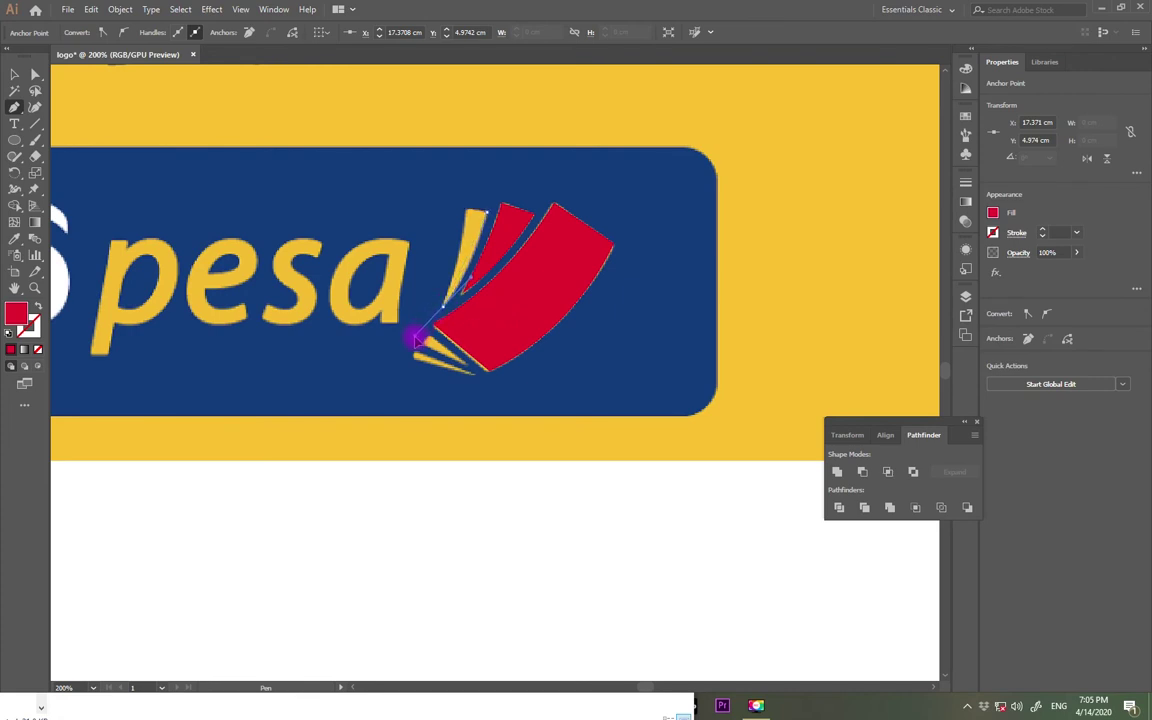
left_click_drag(415, 343, 418, 345)
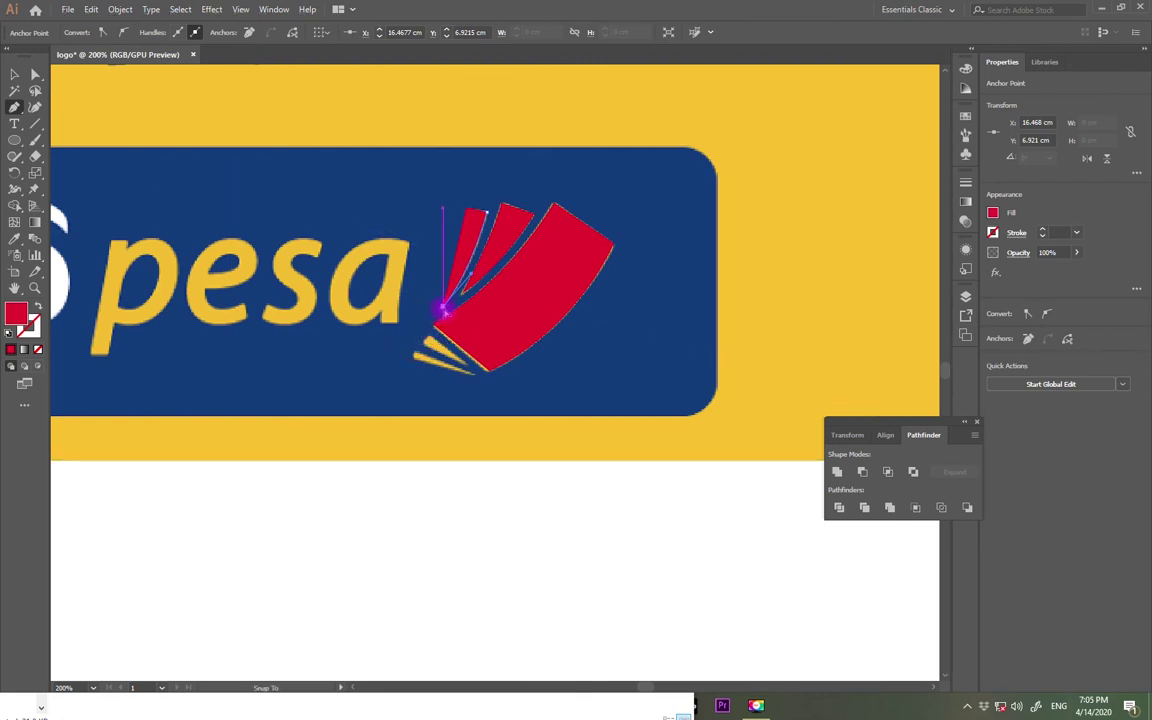
key("ctrl+z")
left_click_drag(467, 208, 467, 210)
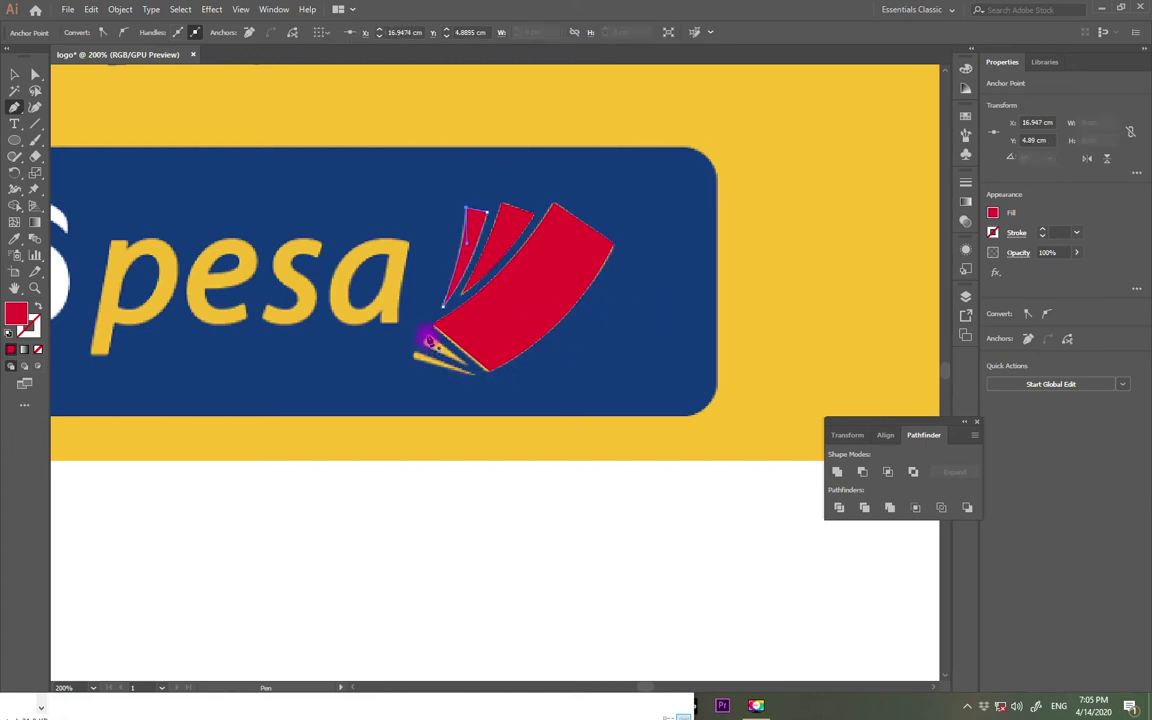
- Trace the small lower wedge and bring the whole tigo pesa logo into view
mouse_move(428, 340)
left_mouse_down()
mouse_move(471, 369)
mouse_move(424, 346)
mouse_move(428, 336)
mouse_move(418, 357)
mouse_move(450, 360)
mouse_move(476, 381)
mouse_move(411, 355)
left_mouse_up()
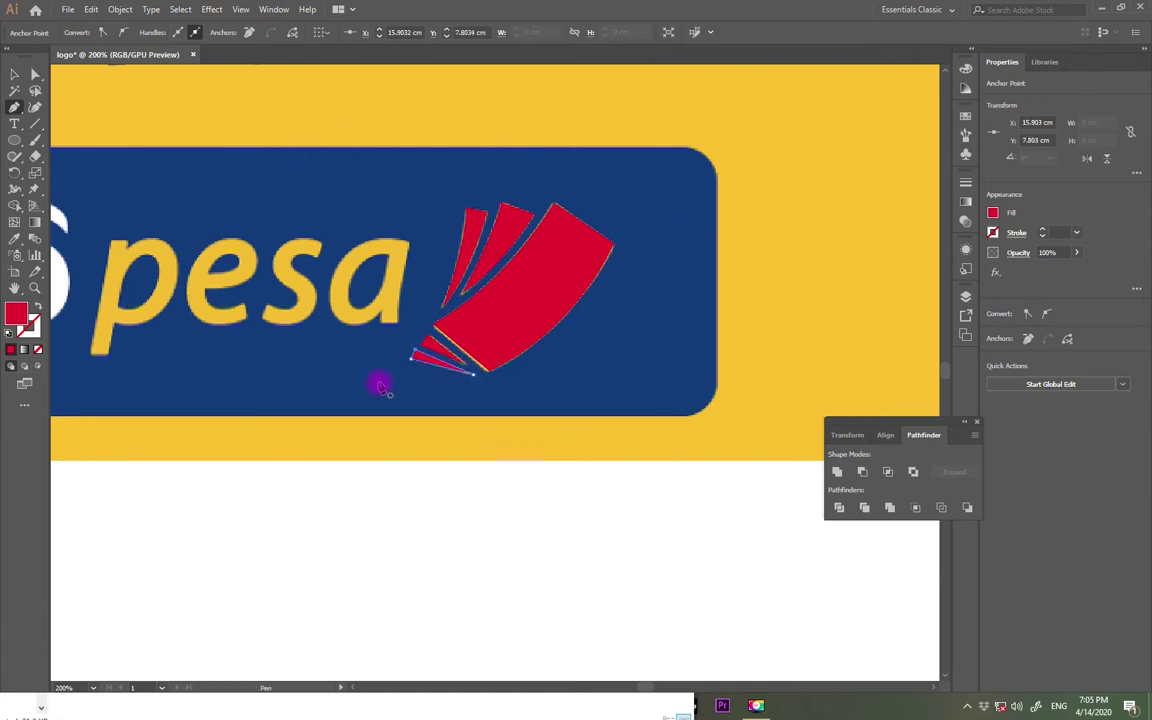
left_click_drag(327, 331, 450, 321)
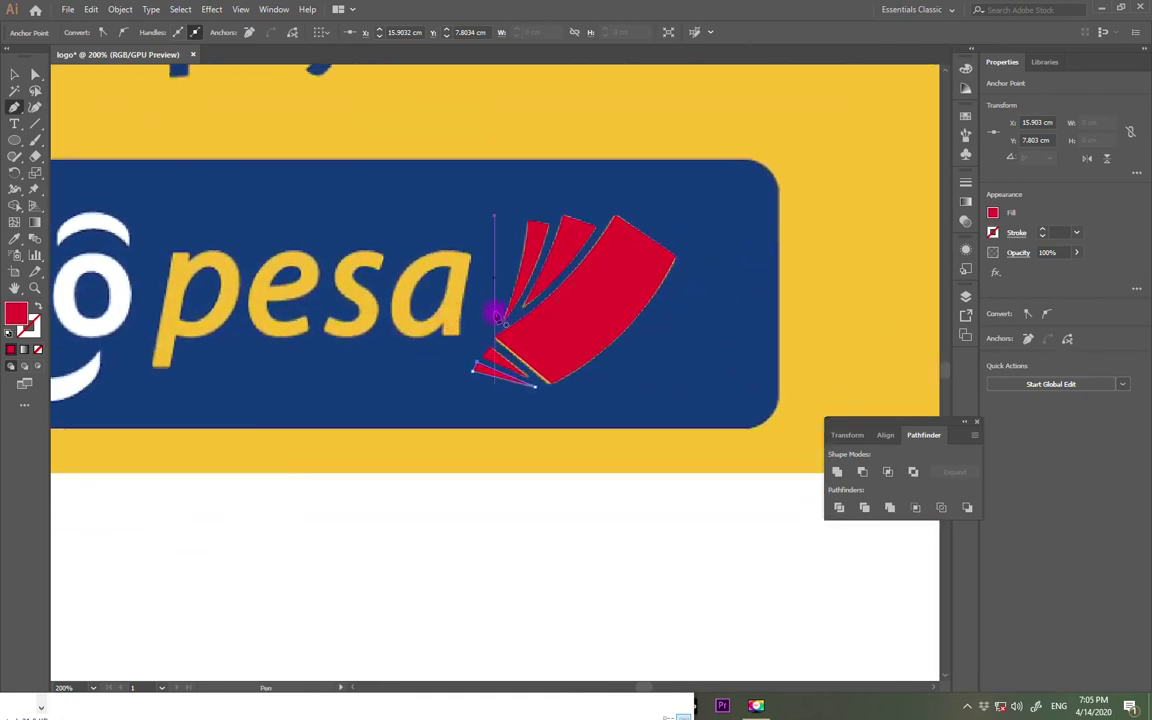
left_click_drag(295, 315, 553, 290)
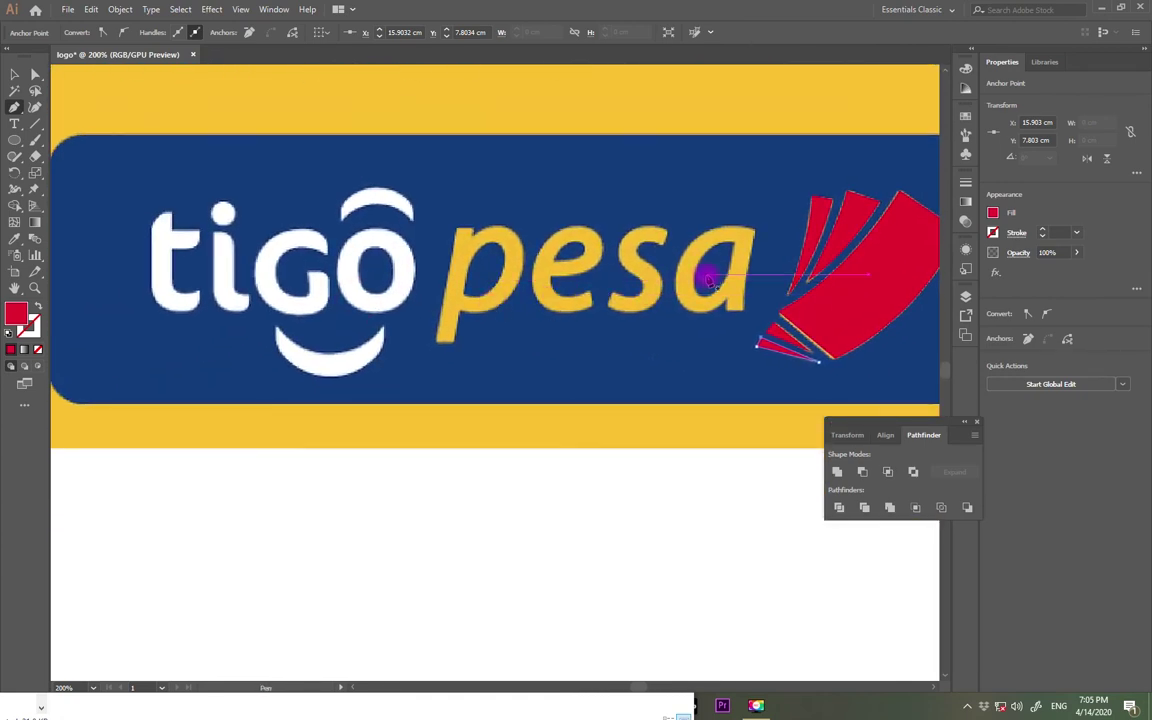
left_click(14, 75)
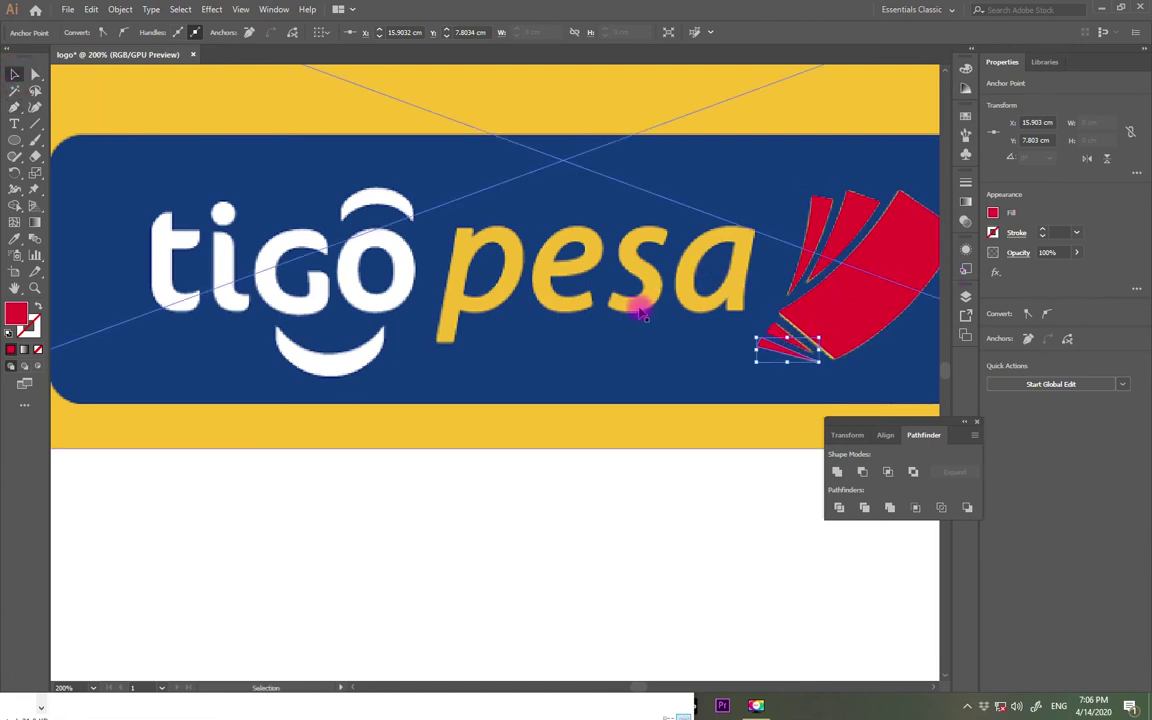
- Zoom out, move the reference banner up, and group all the red traced pieces
key("ctrl+minus")
key("ctrl+minus")
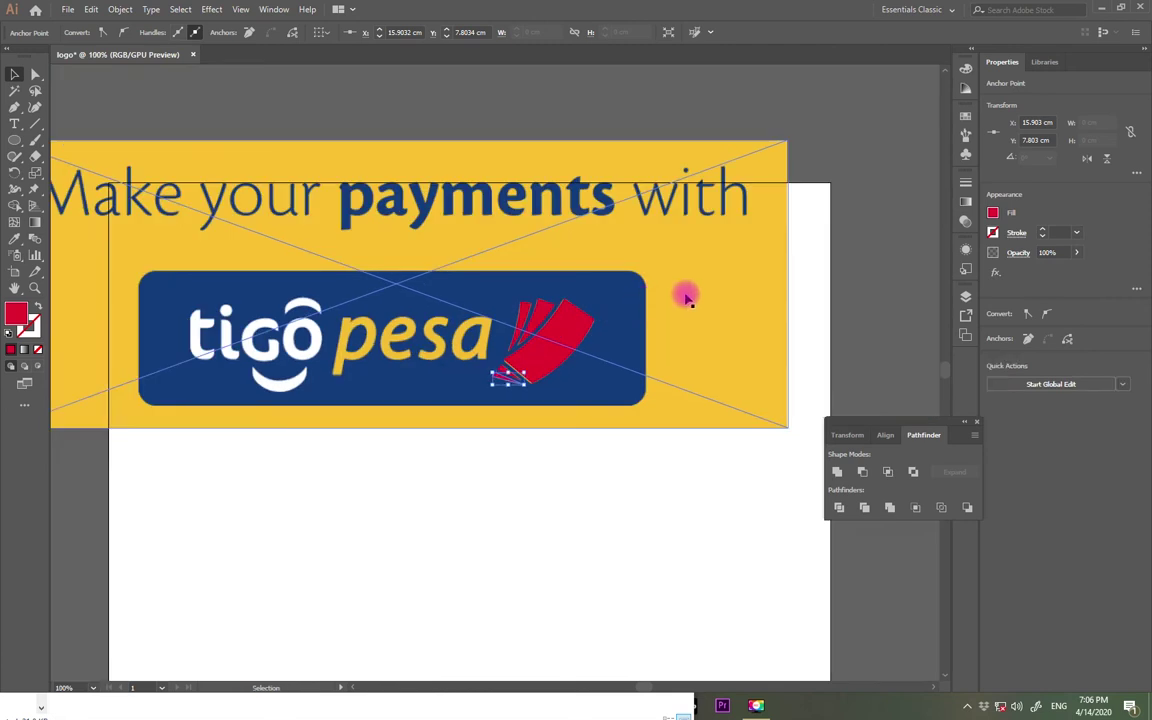
left_click_drag(687, 296, 681, 152)
left_click_drag(629, 299, 461, 410)
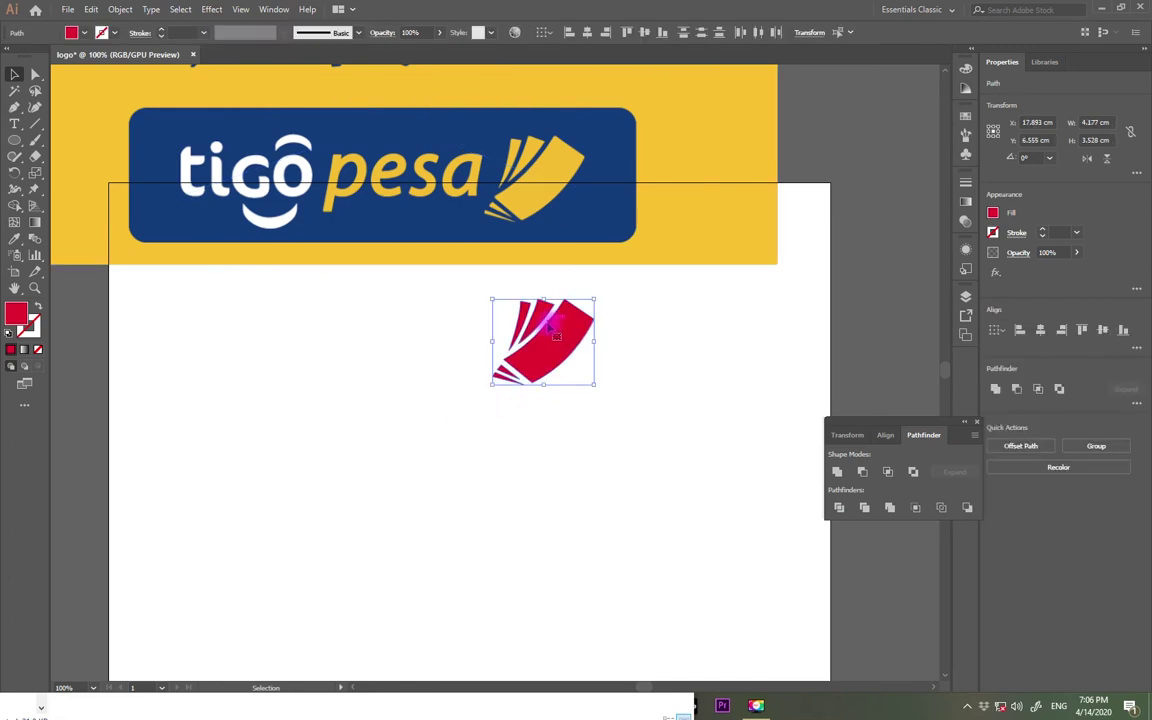
left_click(846, 475)
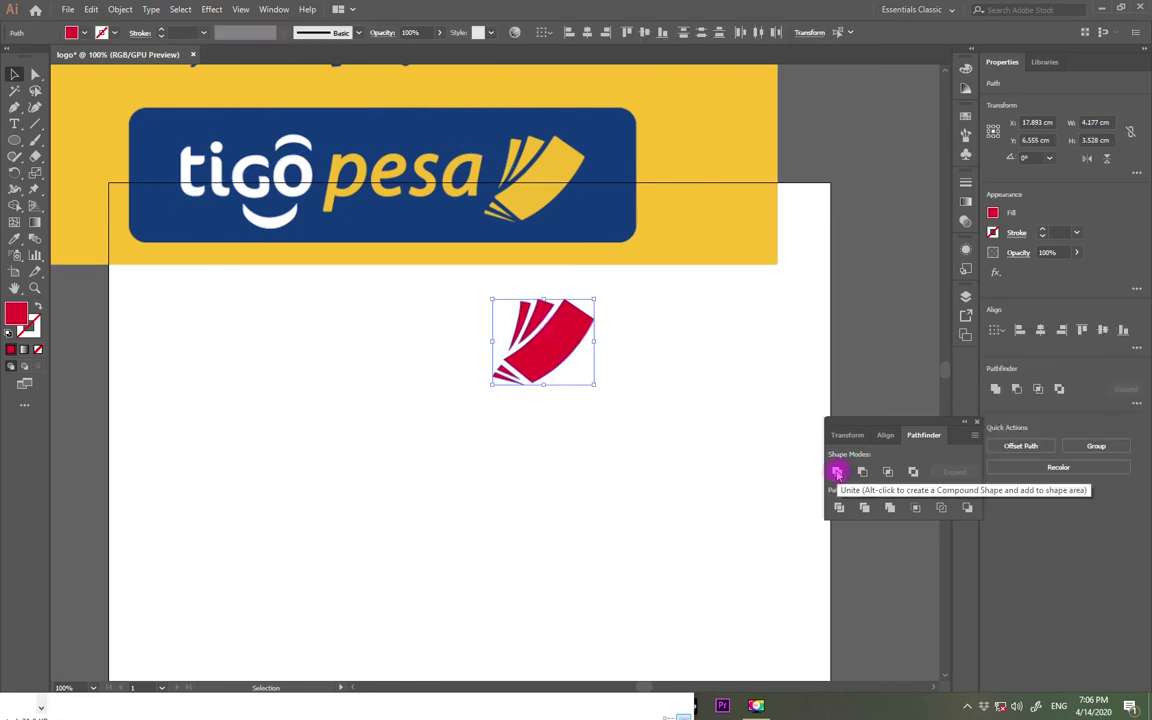
right_click(545, 339)
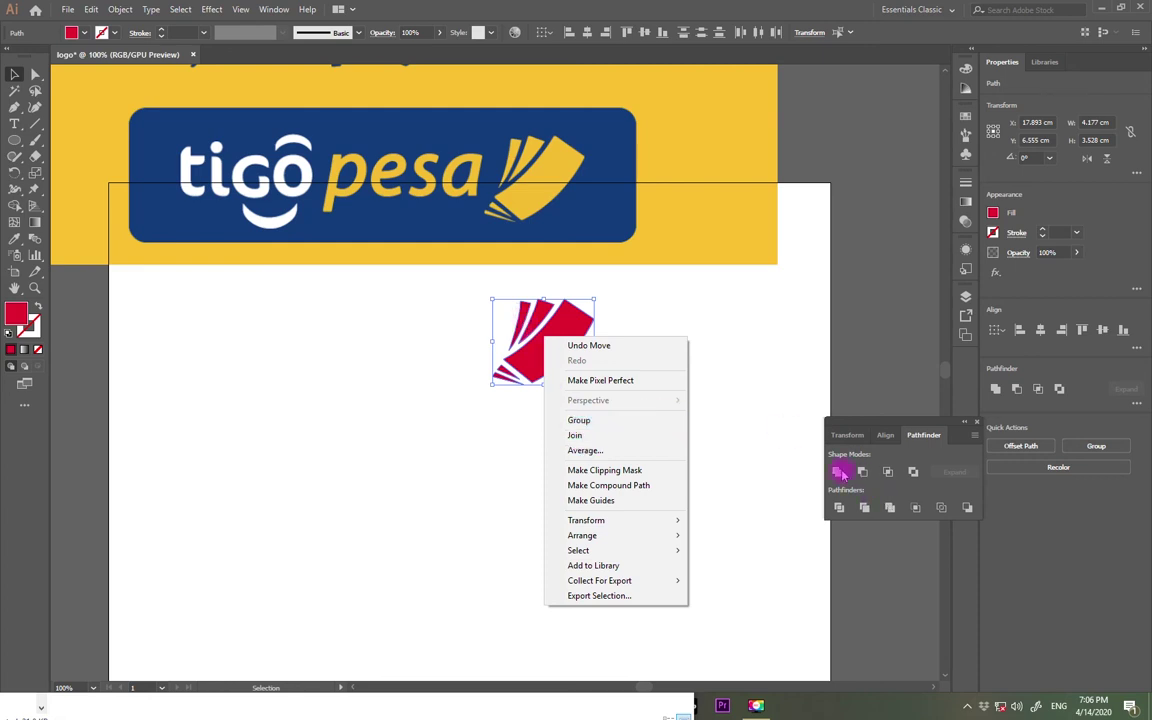
left_click(573, 420)
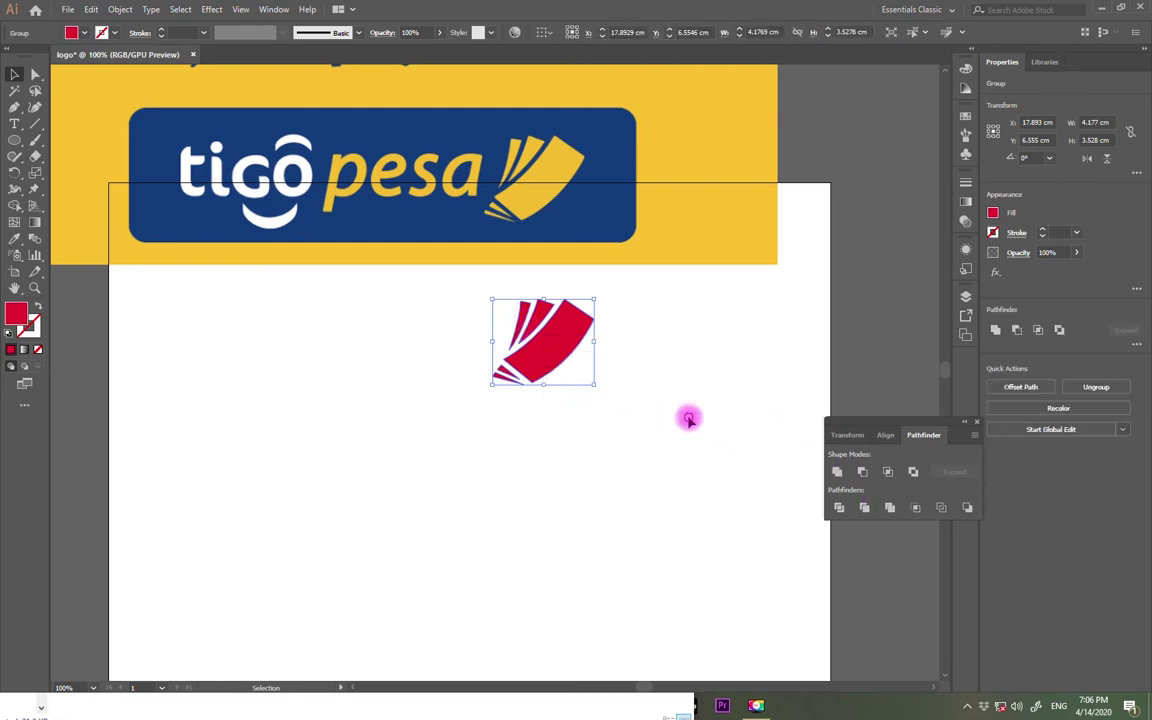
- Move the red group lower on the artboard and ungroup its pieces
left_click(688, 418)
left_click_drag(575, 318, 580, 422)
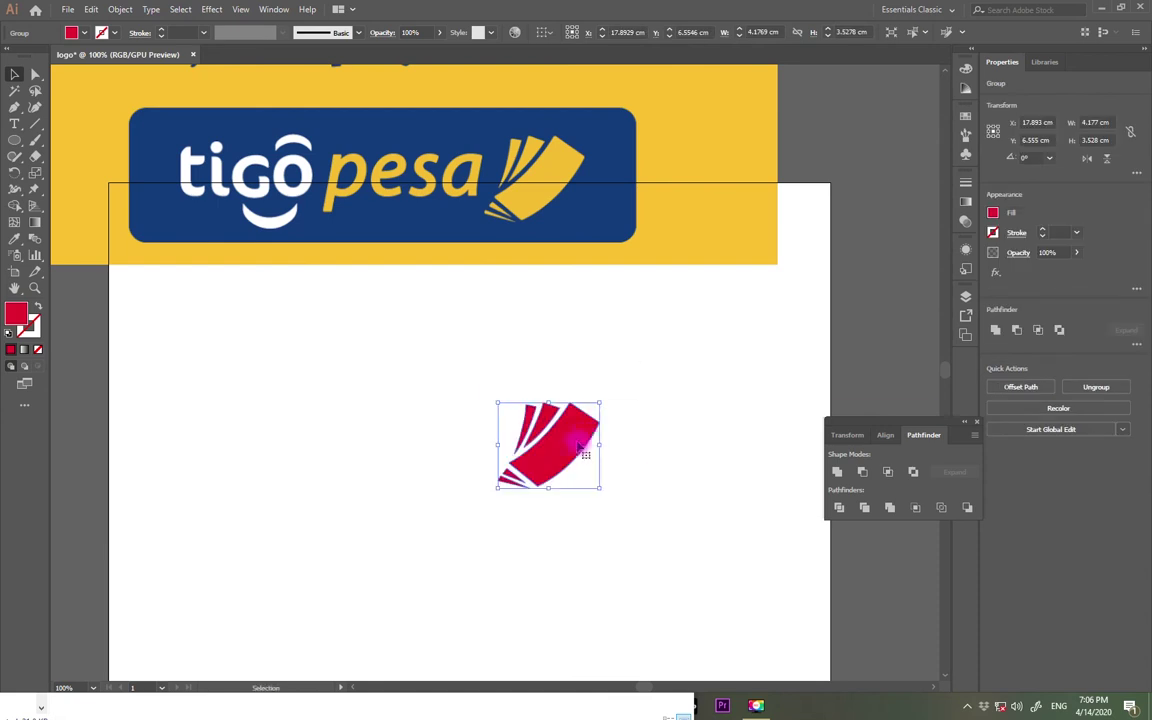
left_click(662, 411)
right_click(555, 440)
left_click(625, 357)
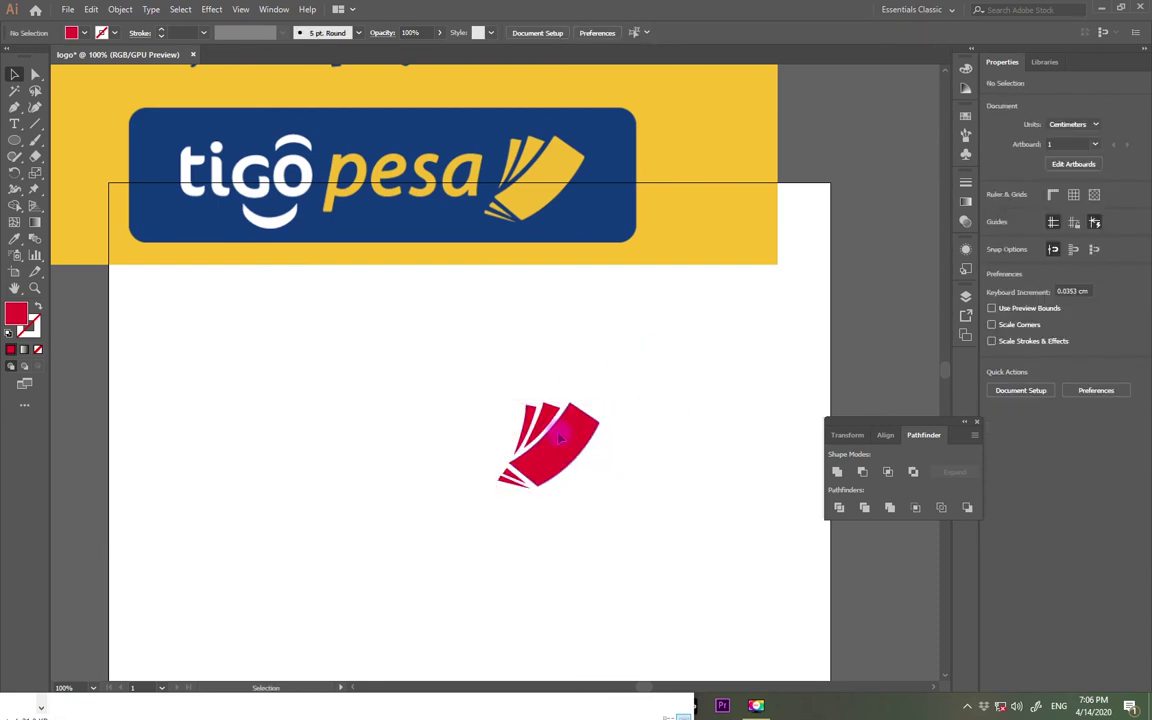
right_click(559, 437)
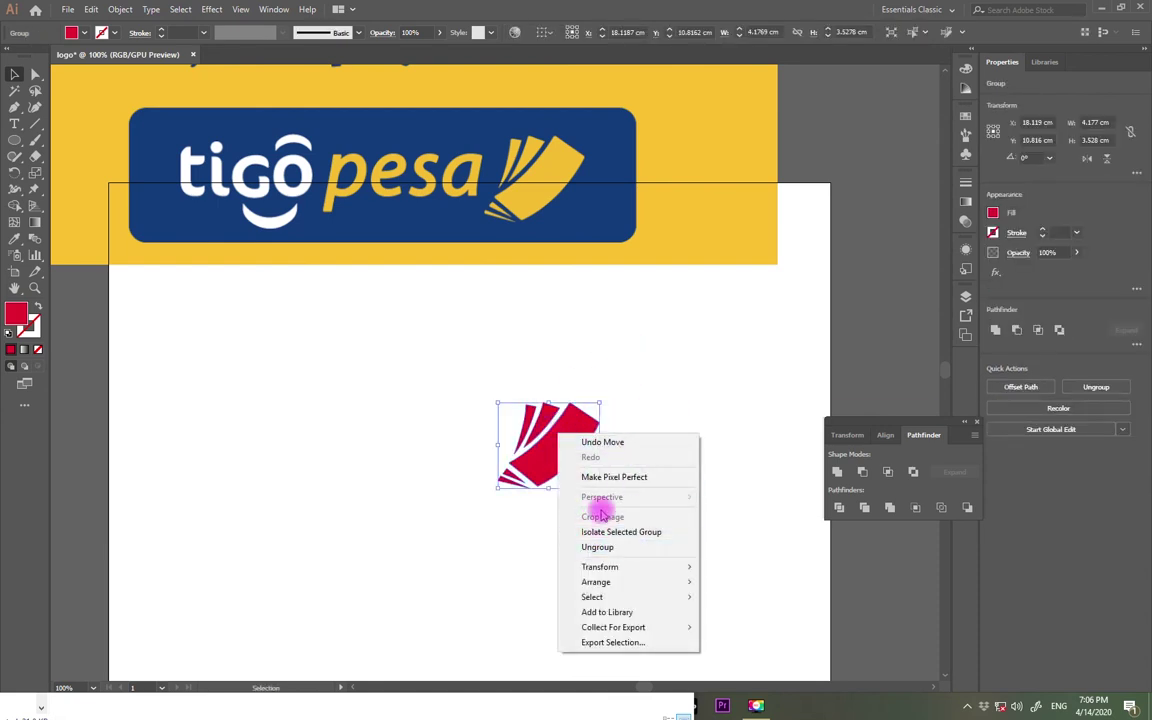
left_click(595, 546)
left_click(658, 411)
- Try moving the red logo pieces, then undo them back to their original positions
left_click_drag(548, 447, 633, 405)
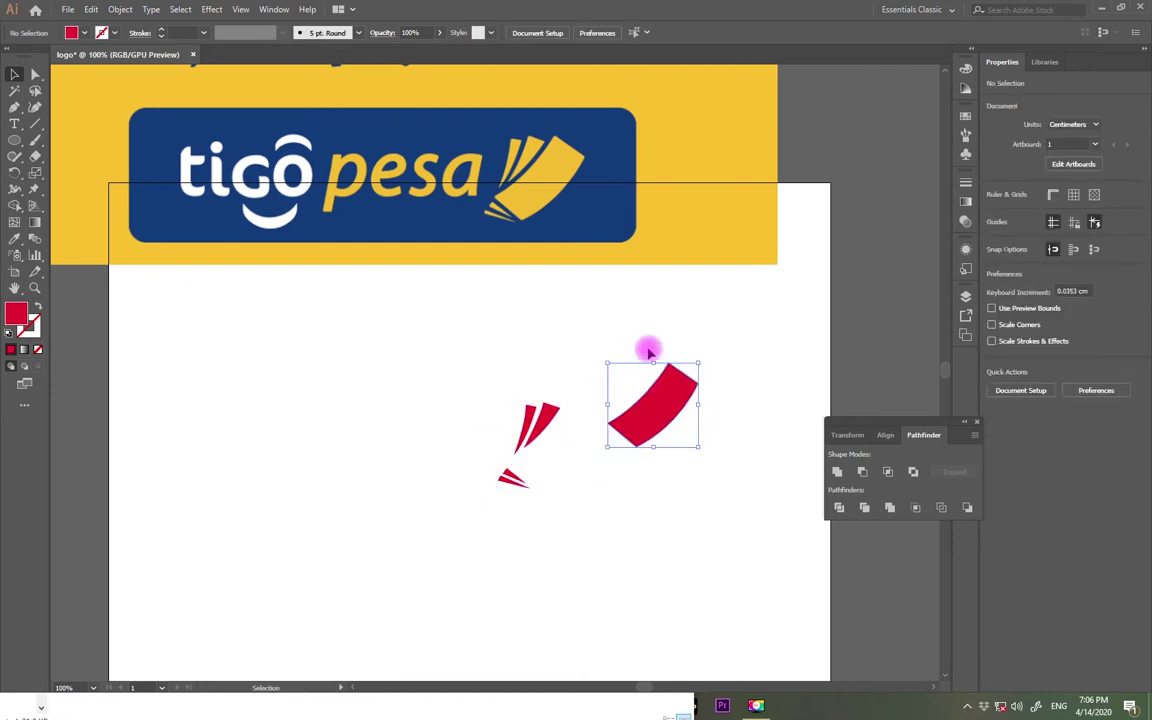
left_click_drag(535, 413, 515, 354)
right_click(591, 327)
left_click(597, 329)
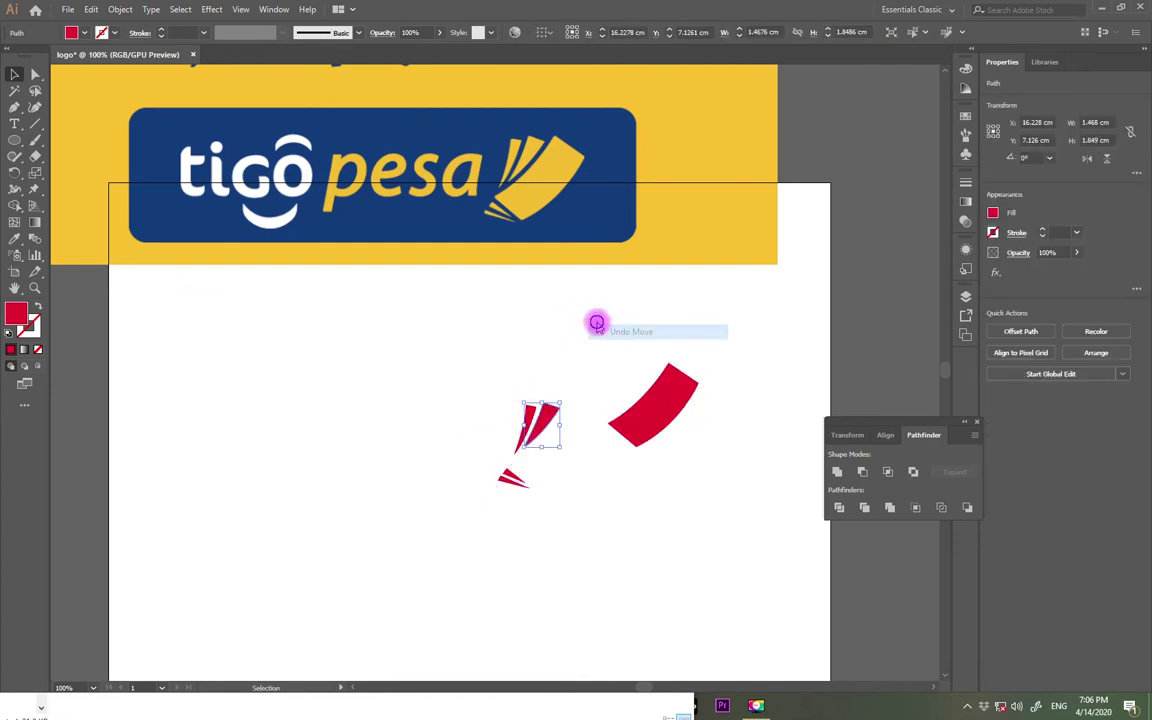
key("ctrl+z")
key("ctrl+z")
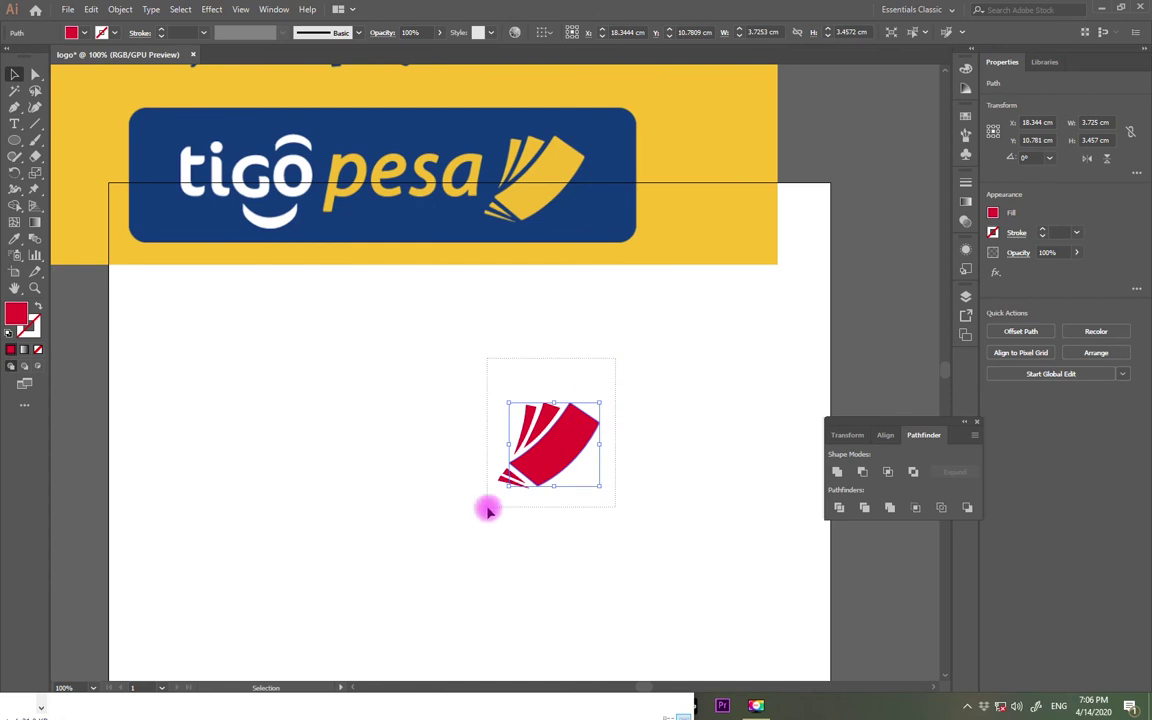
- Group all the red logo pieces and move the group further right on the artboard
left_click_drag(487, 511, 487, 510)
right_click(605, 476)
left_click(606, 261)
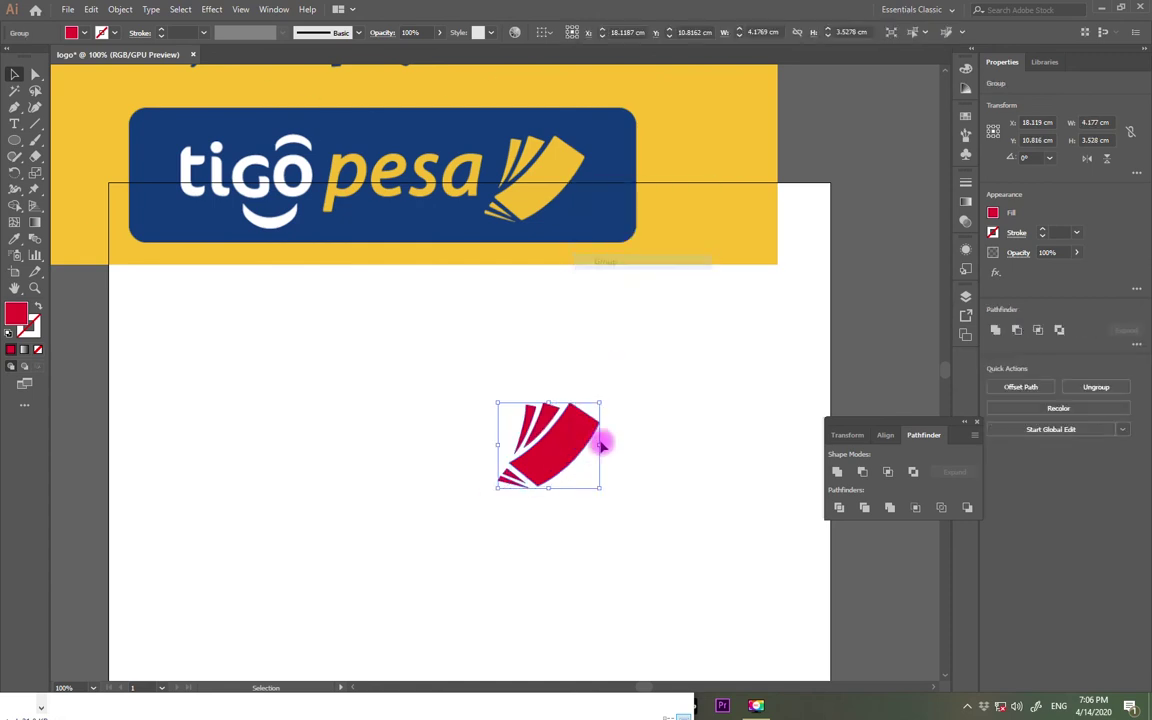
left_click_drag(548, 450, 694, 425)
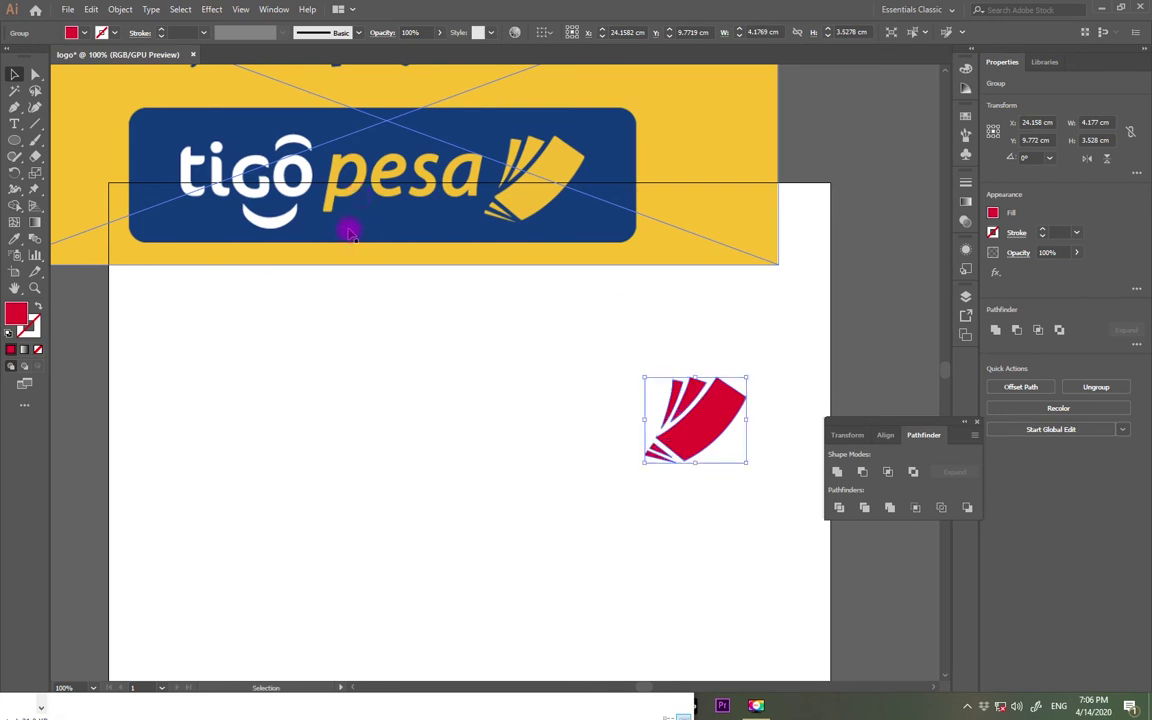
left_click_drag(379, 245, 343, 187)
- Add a text object reading 'tigo pesa' on the artboard left of the red mark
left_click(14, 123)
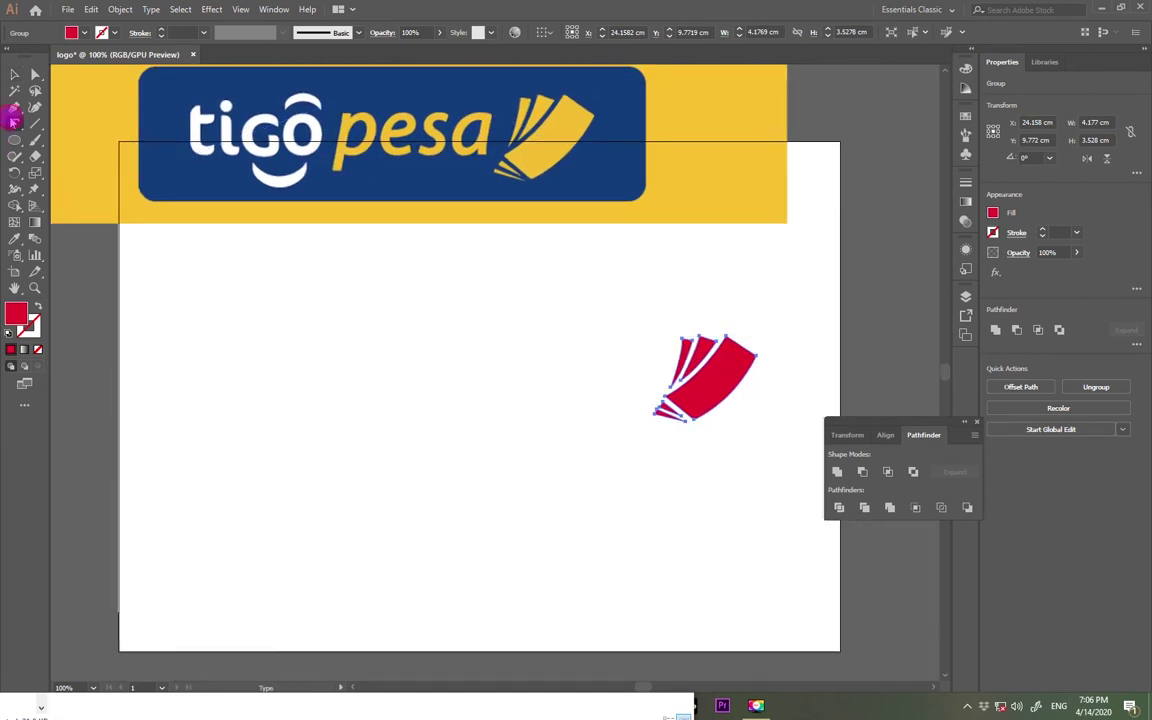
left_click(238, 389)
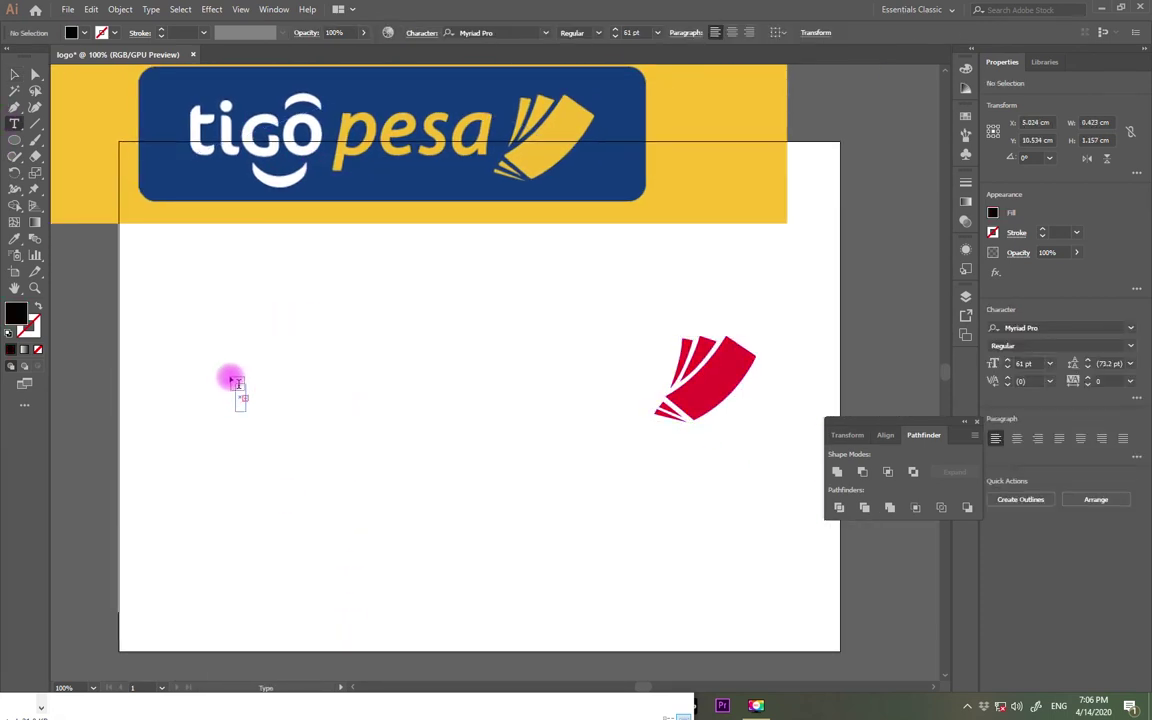
key("ctrl+z")
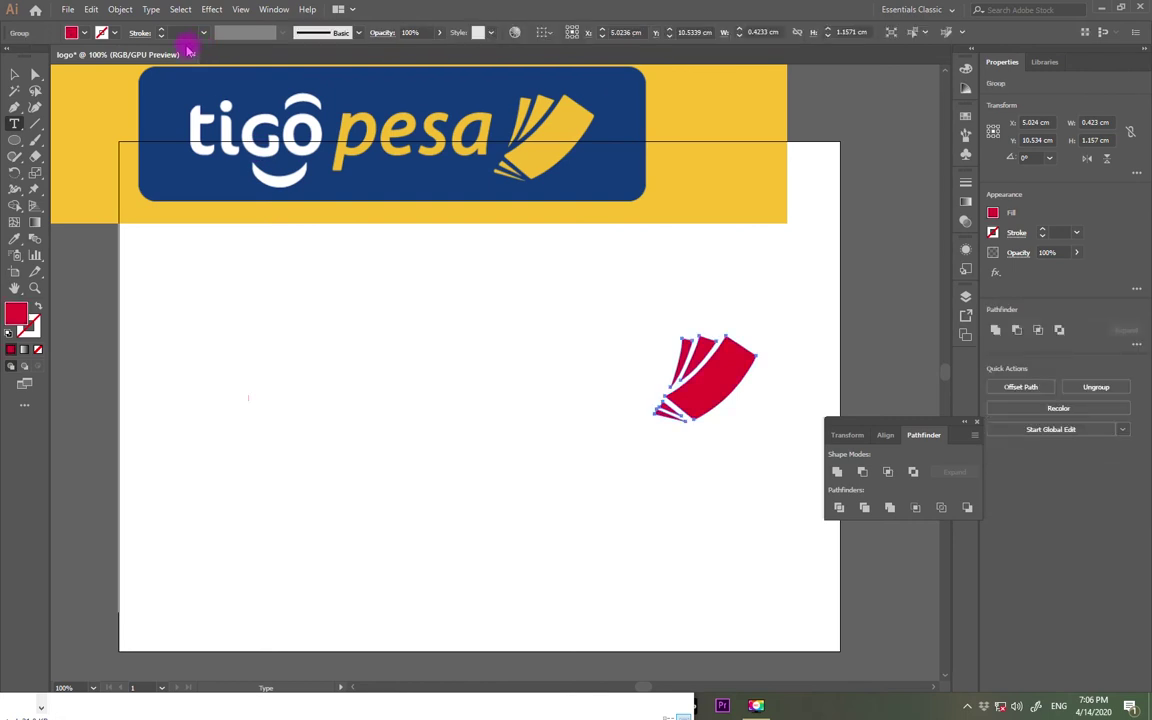
left_click(293, 368)
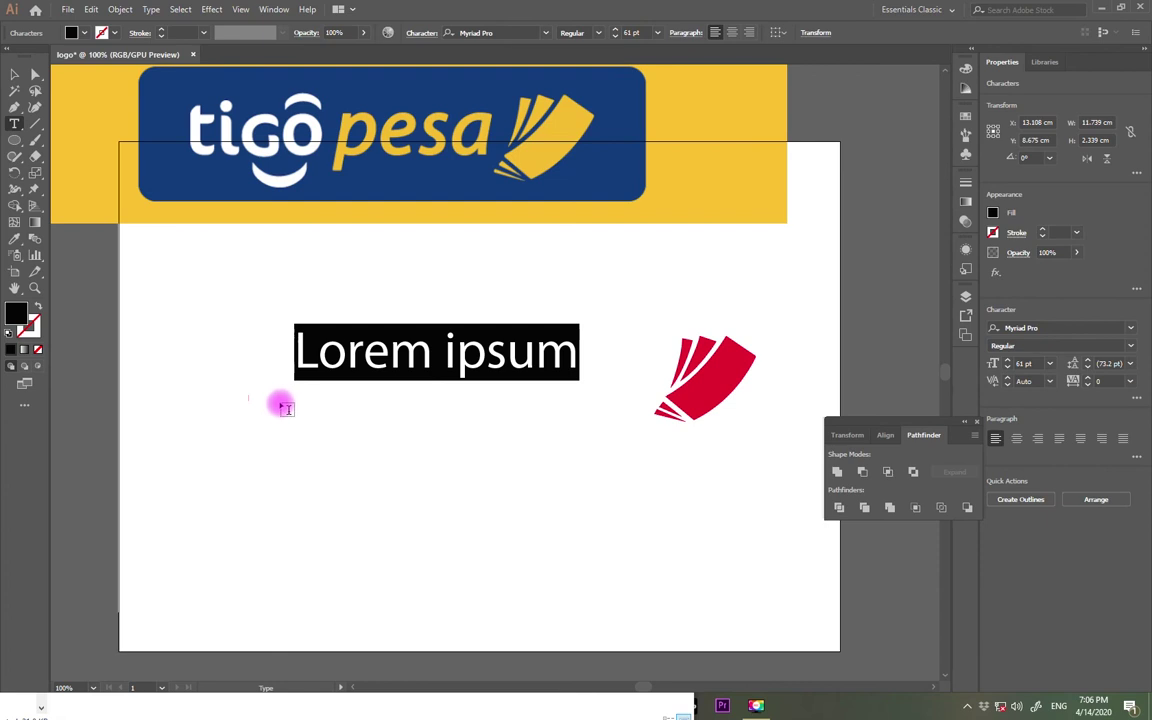
type("tigo")
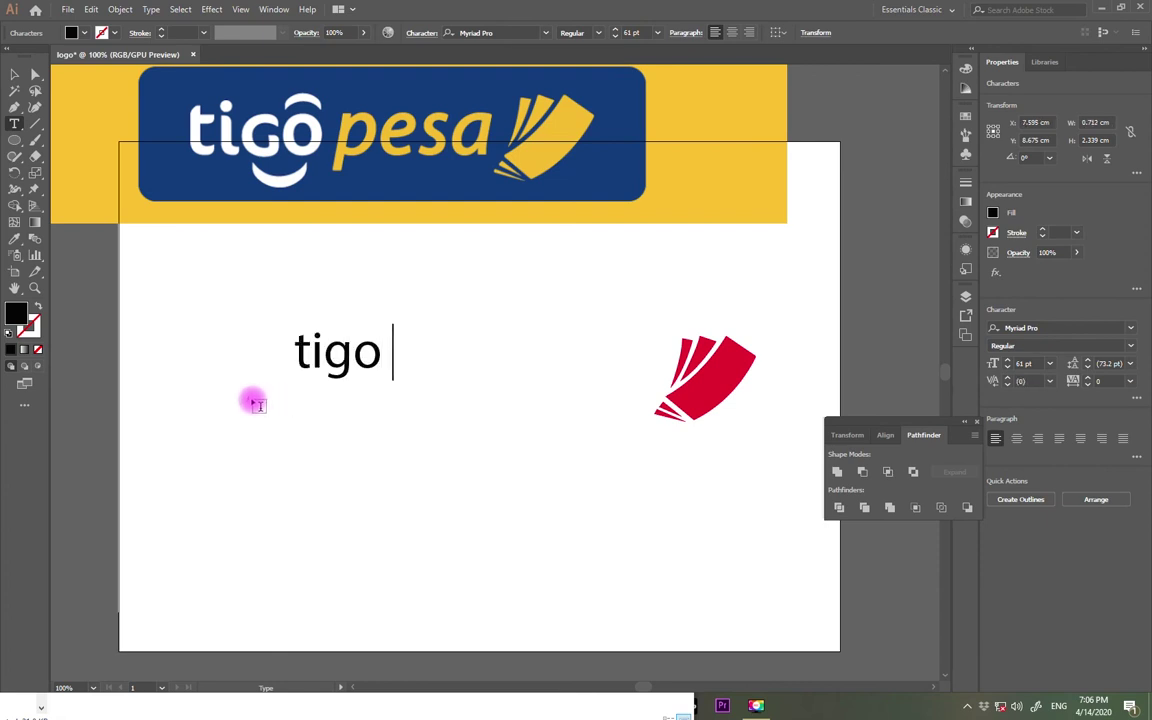
type(" p")
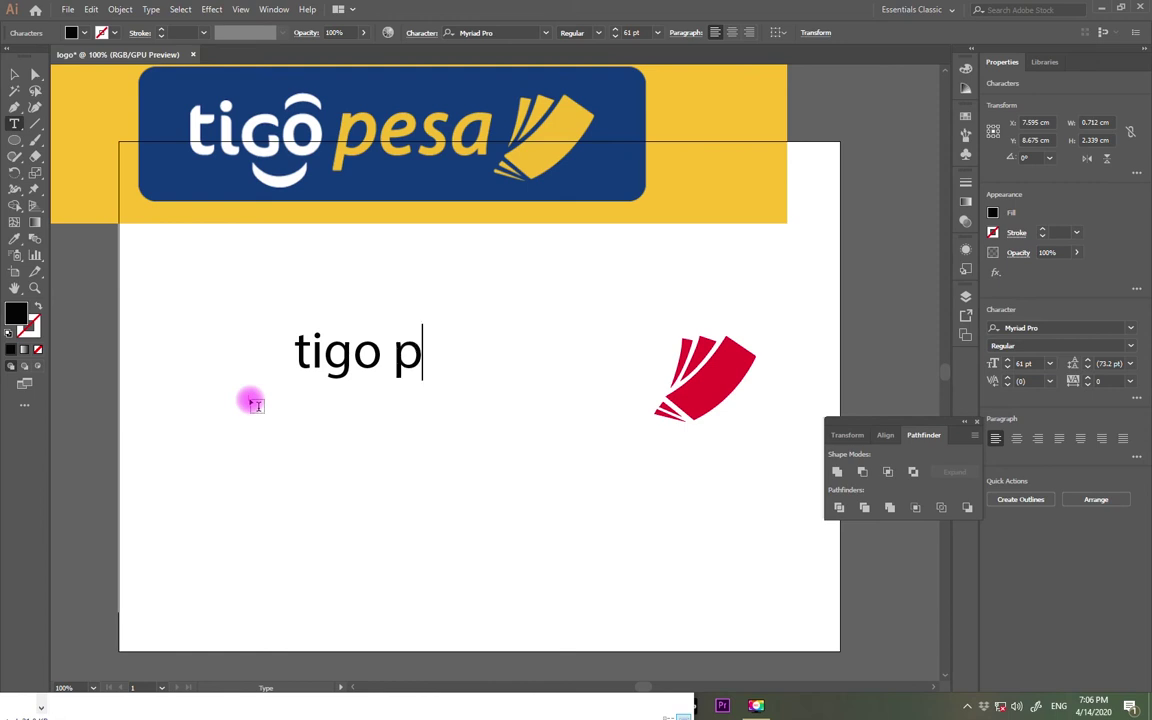
type("es")
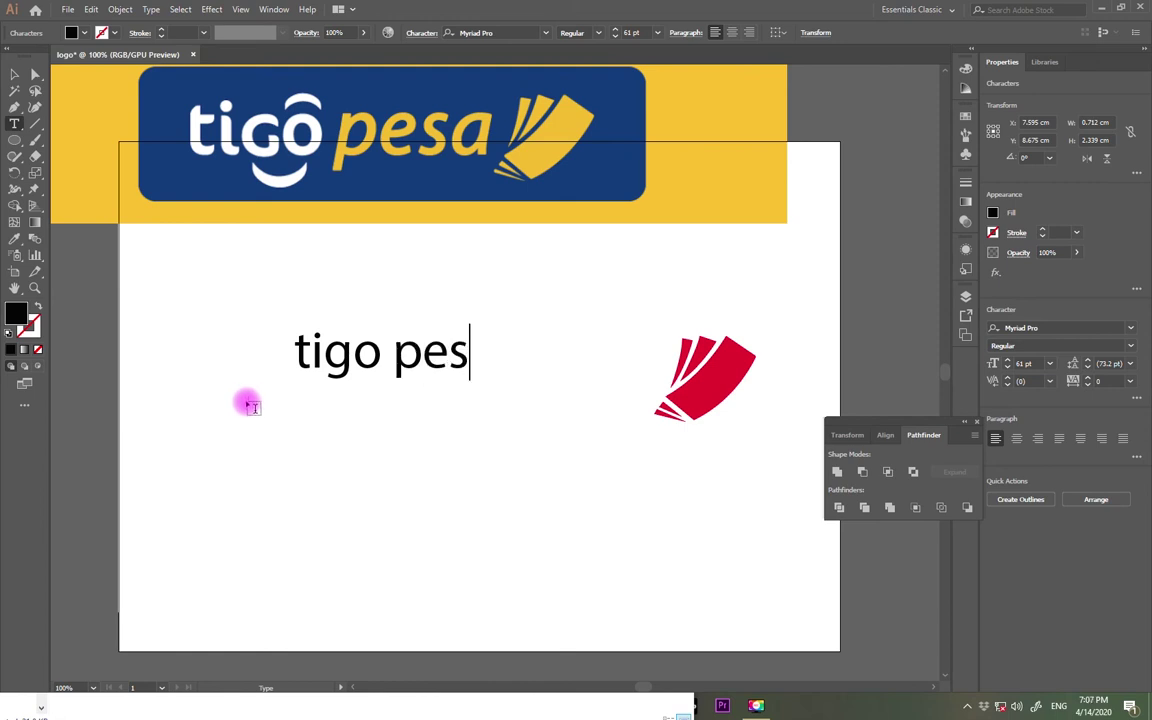
type("a")
- Set the 'tigo pesa' text to Myriad Pro Bold
left_click(17, 74)
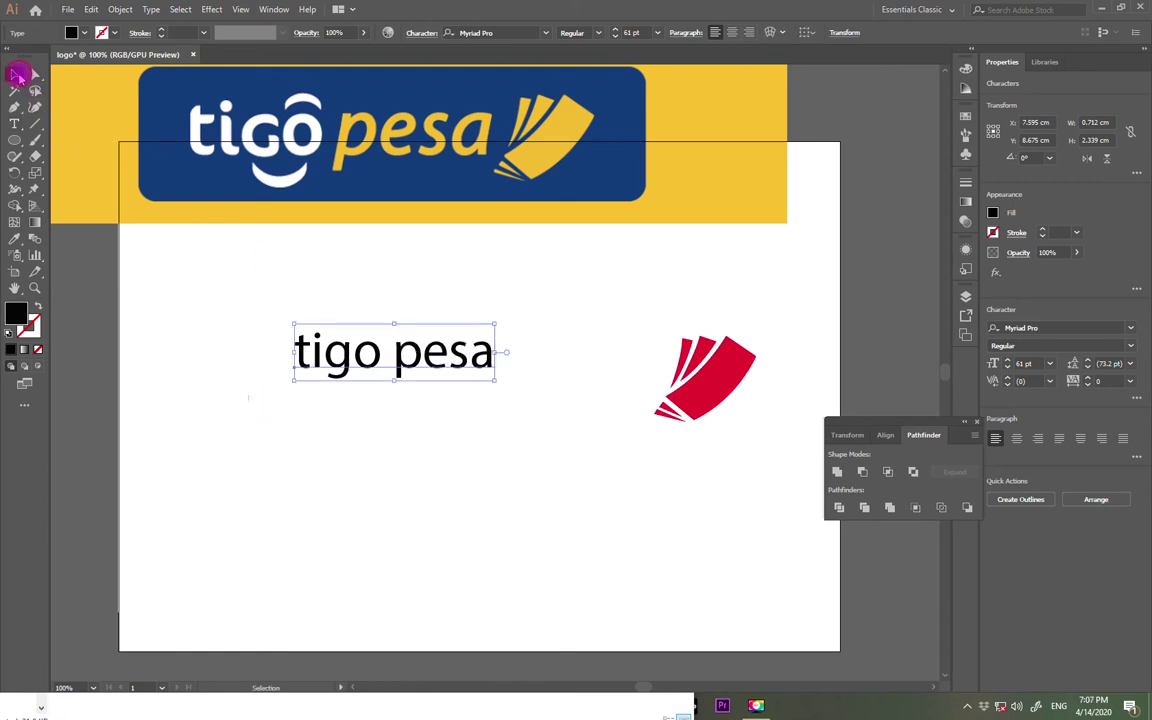
left_click(600, 33)
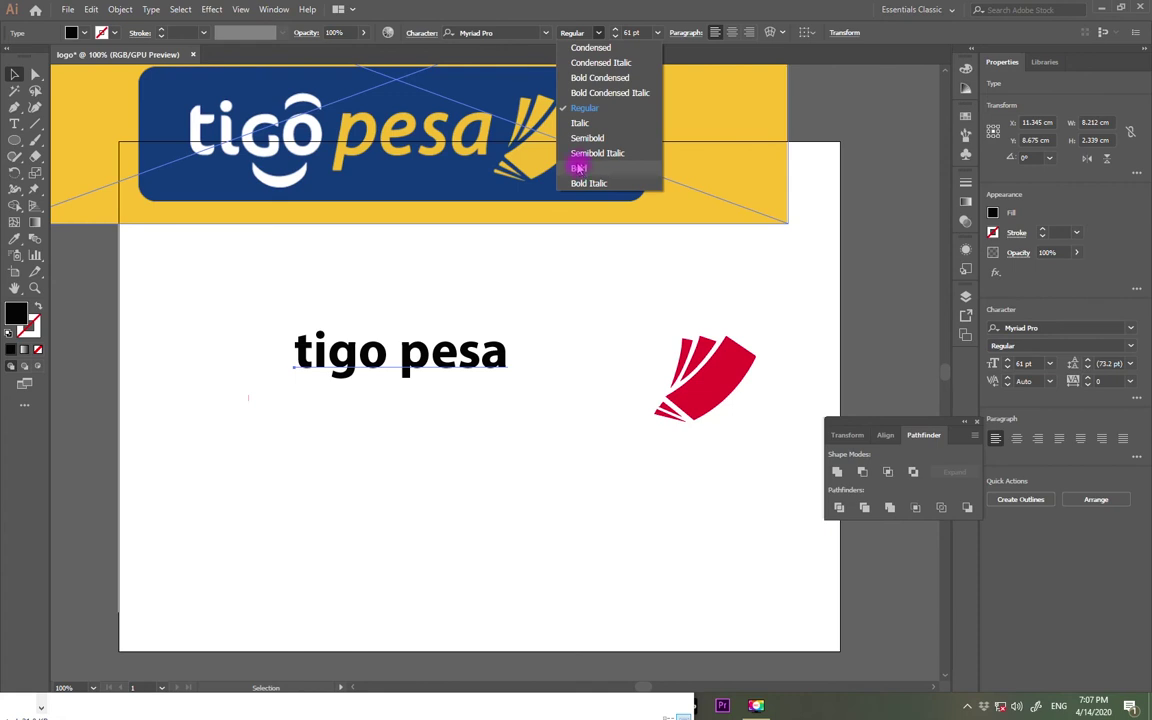
left_click(578, 168)
- Try a capital G in 'tigo', then revert it to a lowercase g
double_click(342, 357)
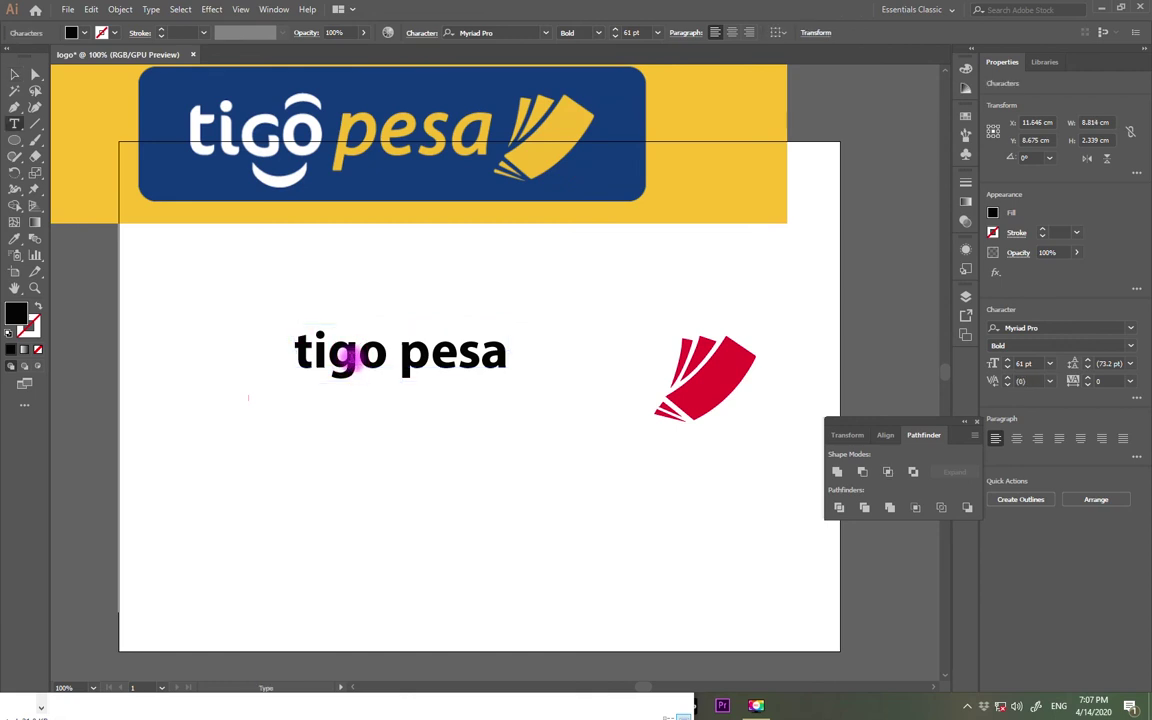
left_click_drag(356, 358, 342, 360)
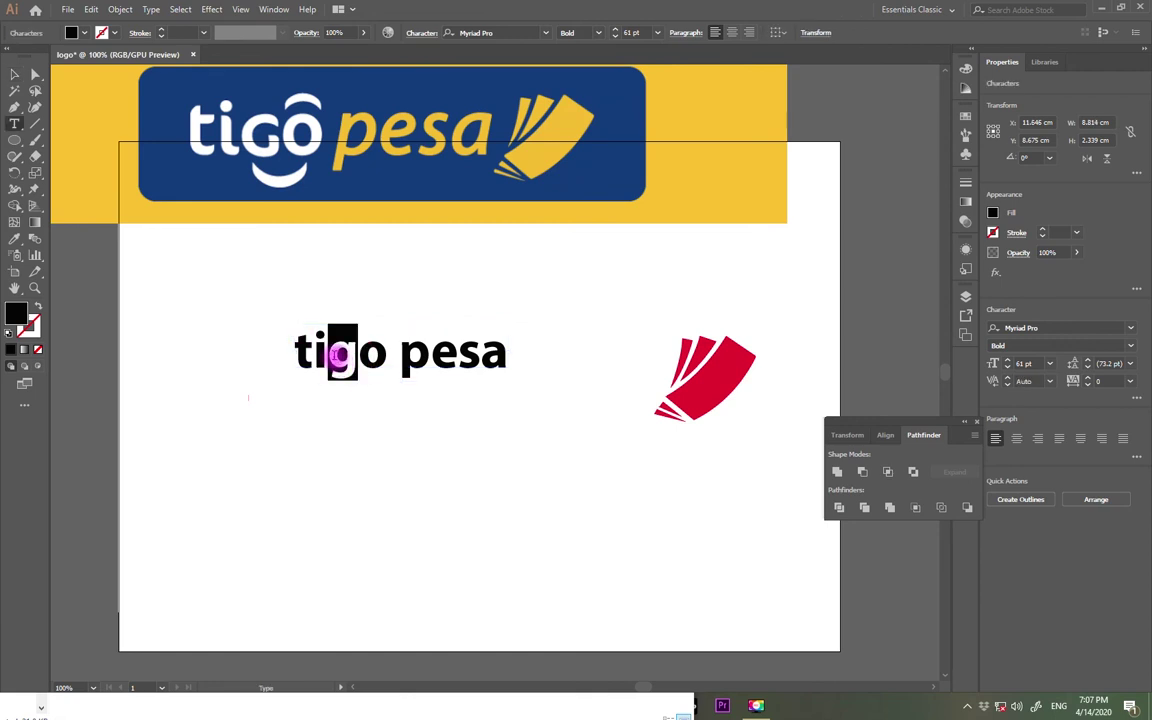
type("G")
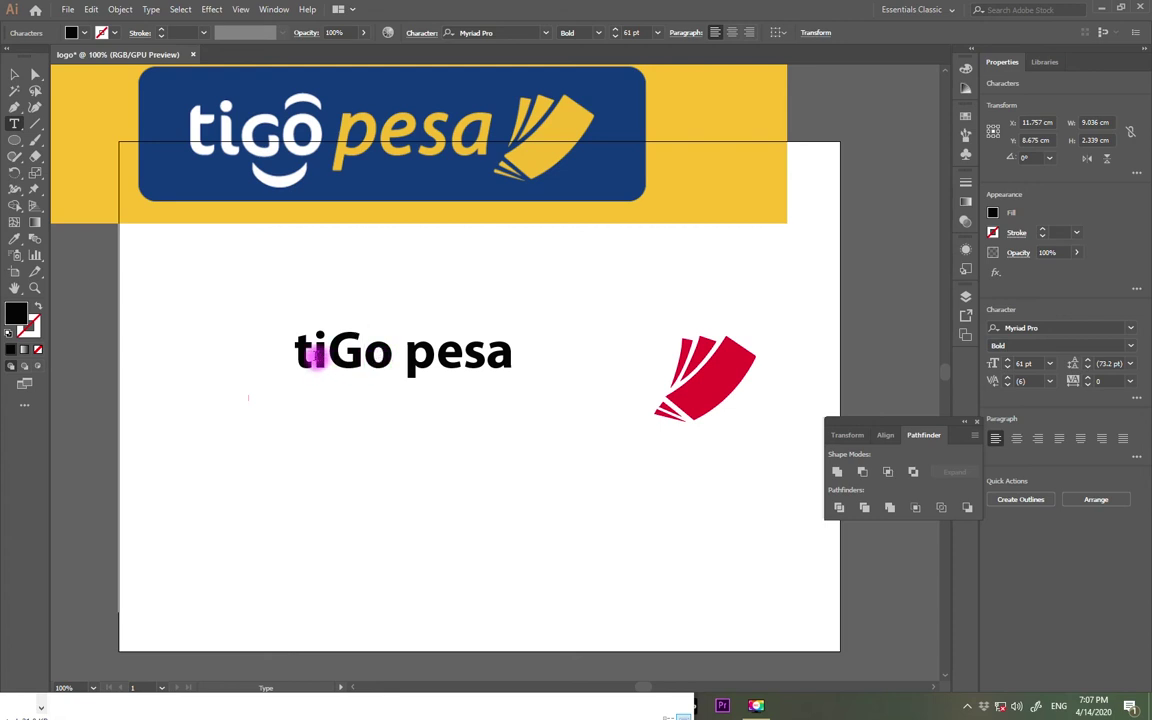
left_click_drag(363, 352, 339, 351)
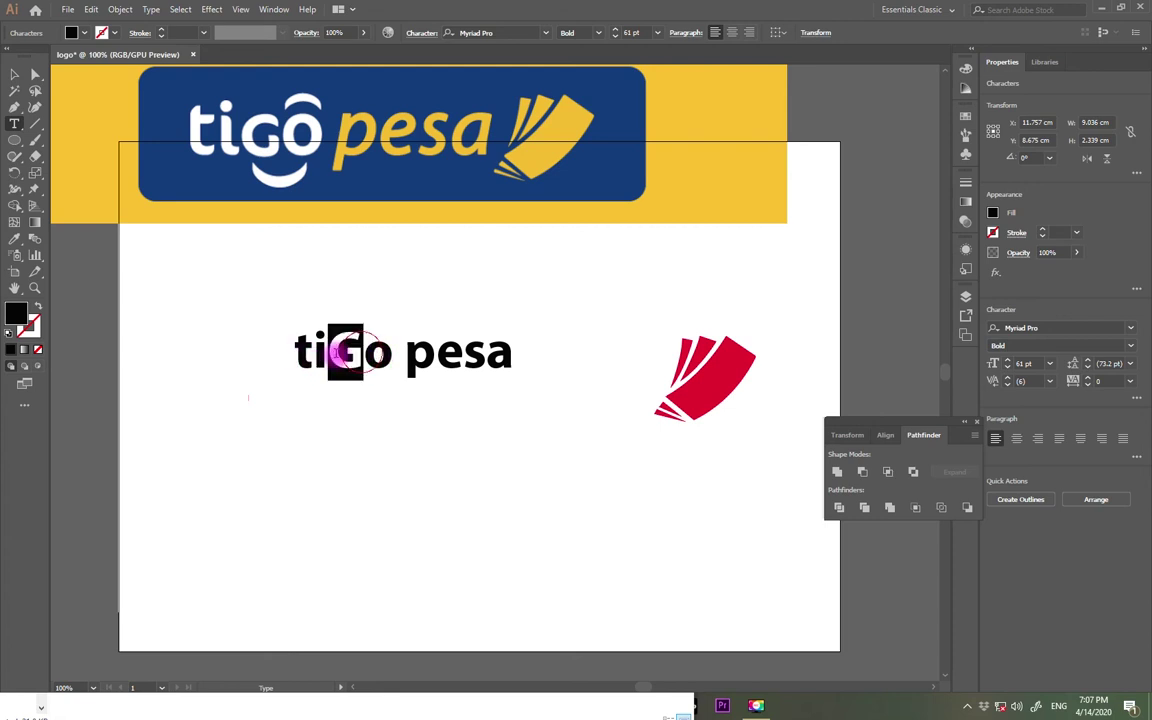
key("BackSpace")
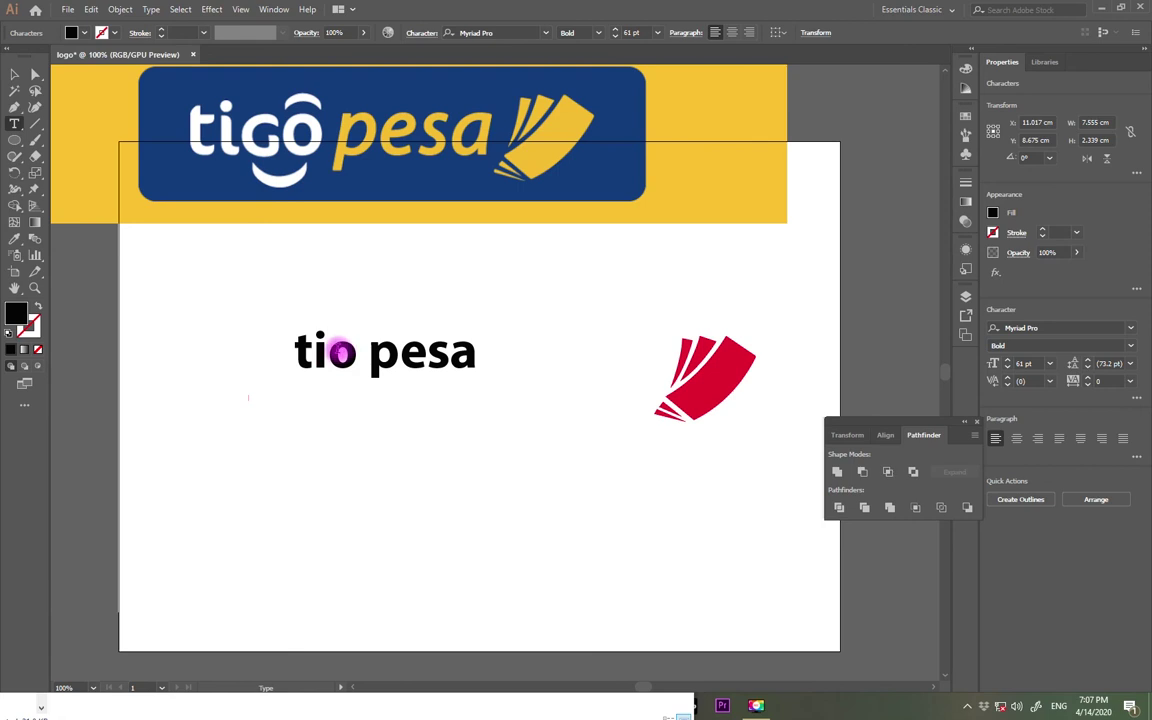
type("g")
left_click(14, 74)
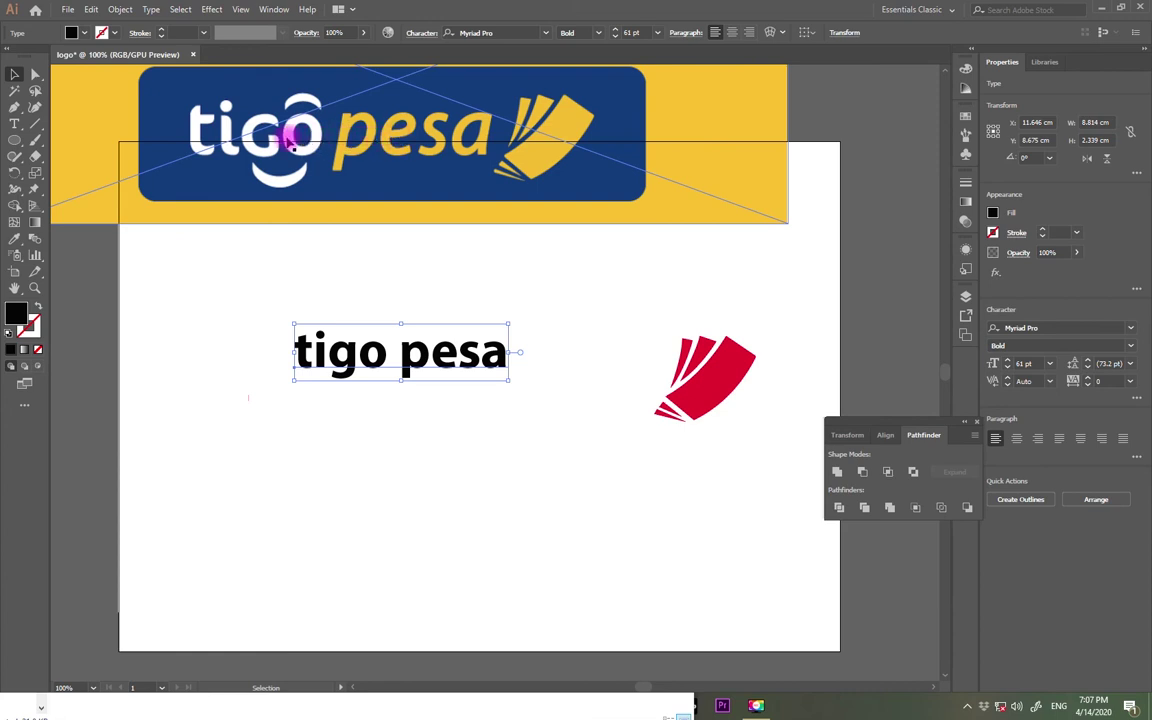
- Move the 'tigo pesa' text lower and right, then inspect the reference banner logo
left_click_drag(342, 365, 358, 412)
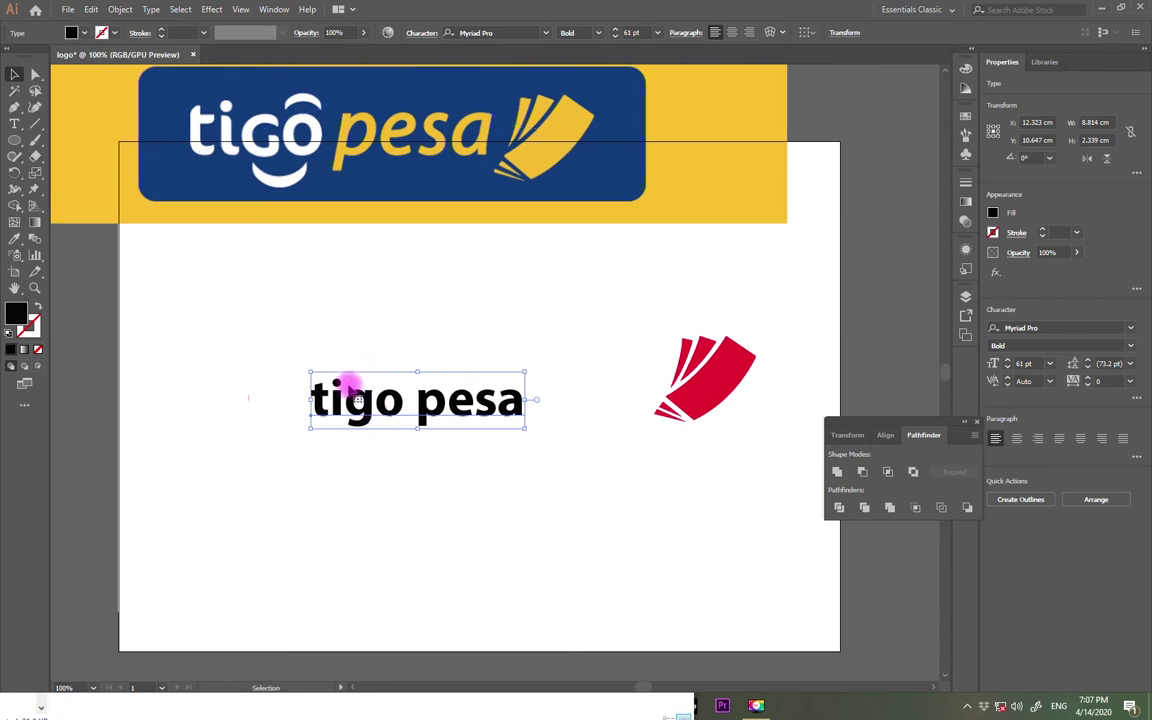
key("a")
scroll(343, 385, "up", 2)
left_click_drag(442, 211, 489, 589)
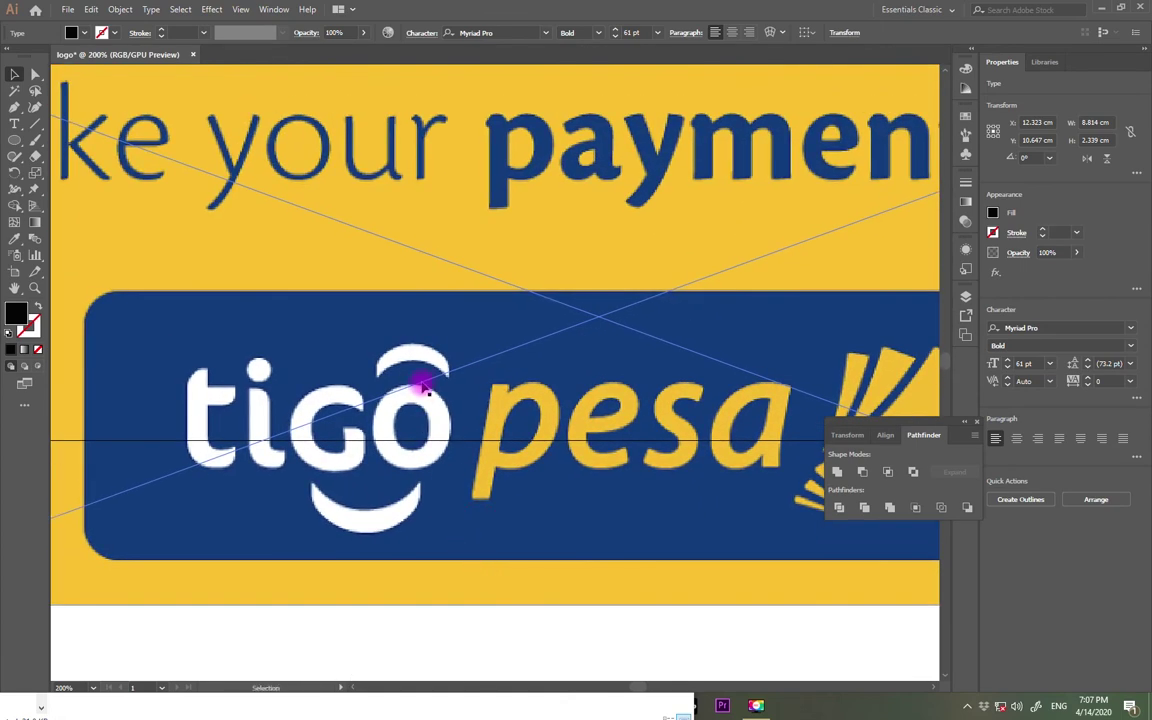
left_click_drag(460, 514, 432, 330)
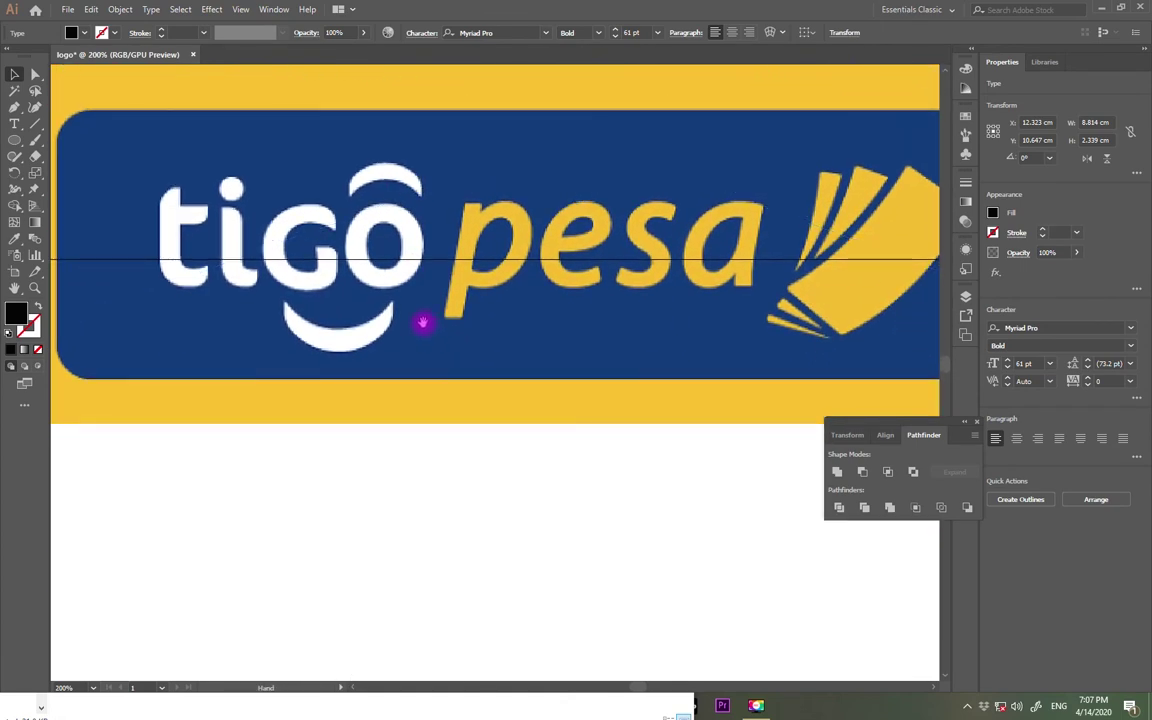
key("ctrl+minus")
key("ctrl+minus")
key("ctrl+minus")
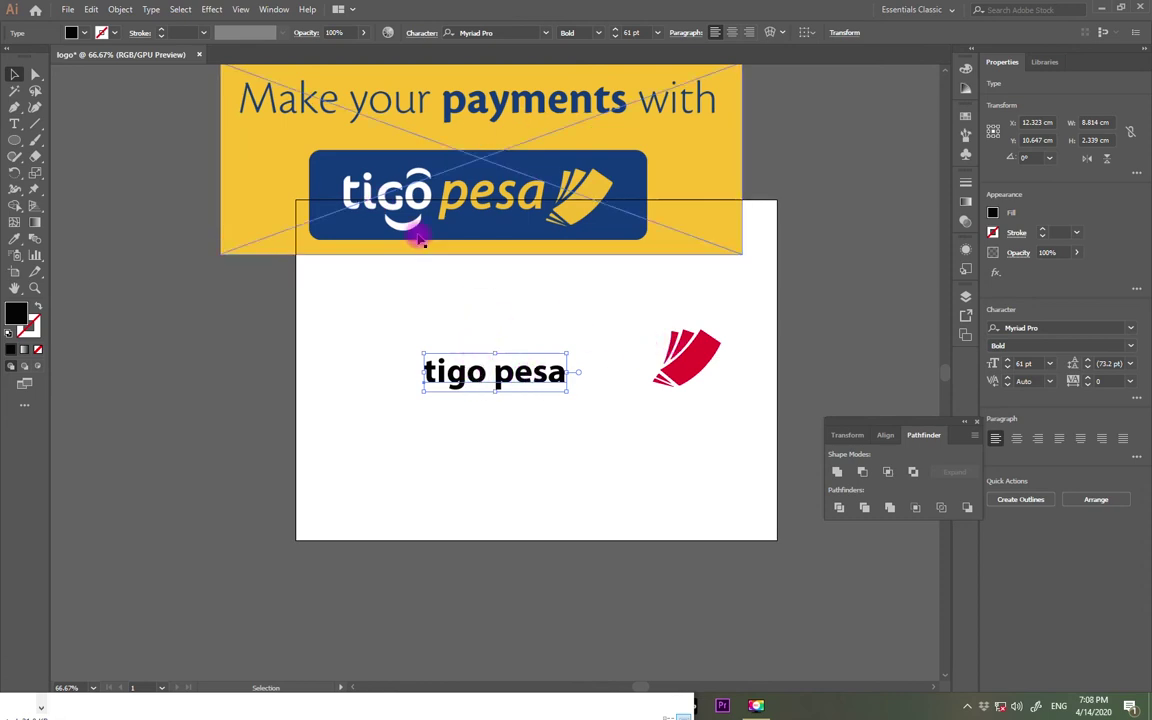
- Place the red card icon beside the text and move the reference banner down onto the artboard
left_click_drag(694, 362, 610, 383)
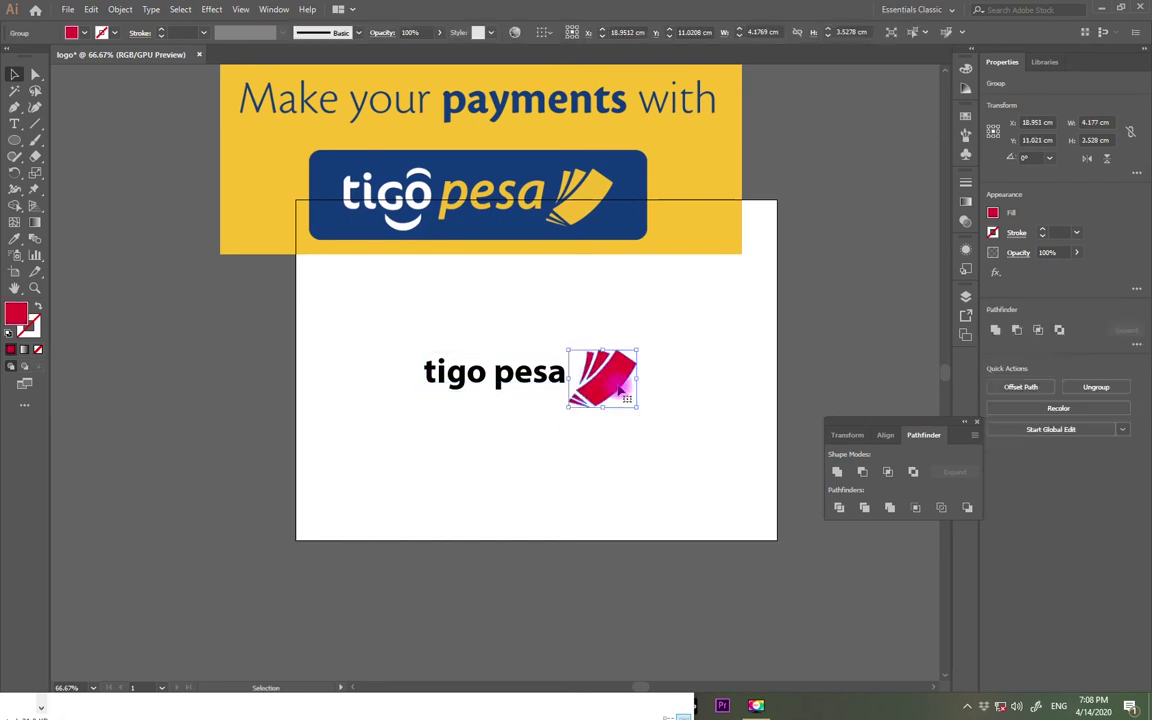
left_click(645, 320)
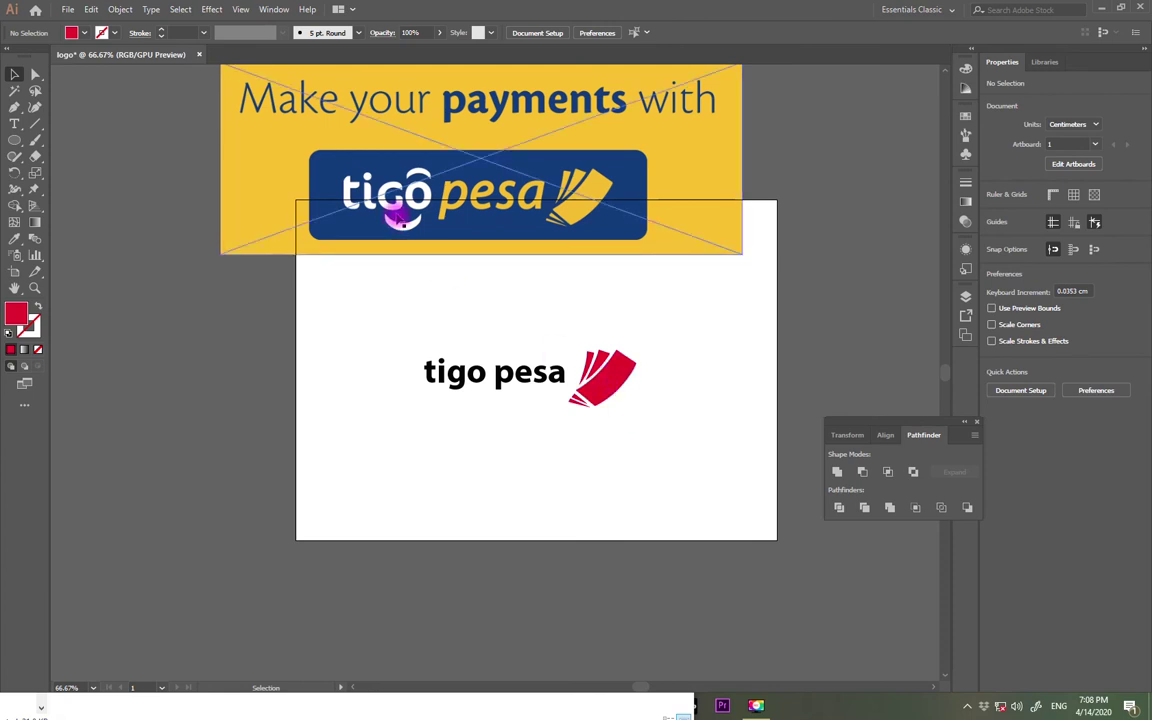
left_click_drag(397, 212, 463, 297)
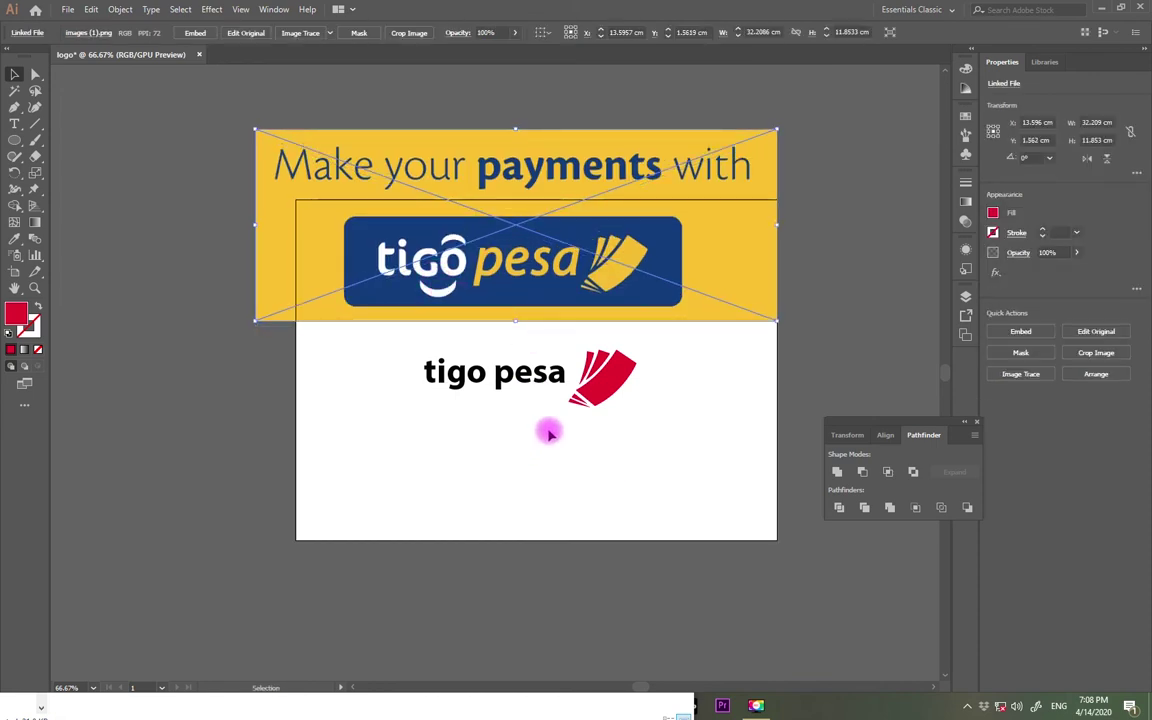
- Increase the 'tigo pesa' font size to 84 pt
left_click(498, 378)
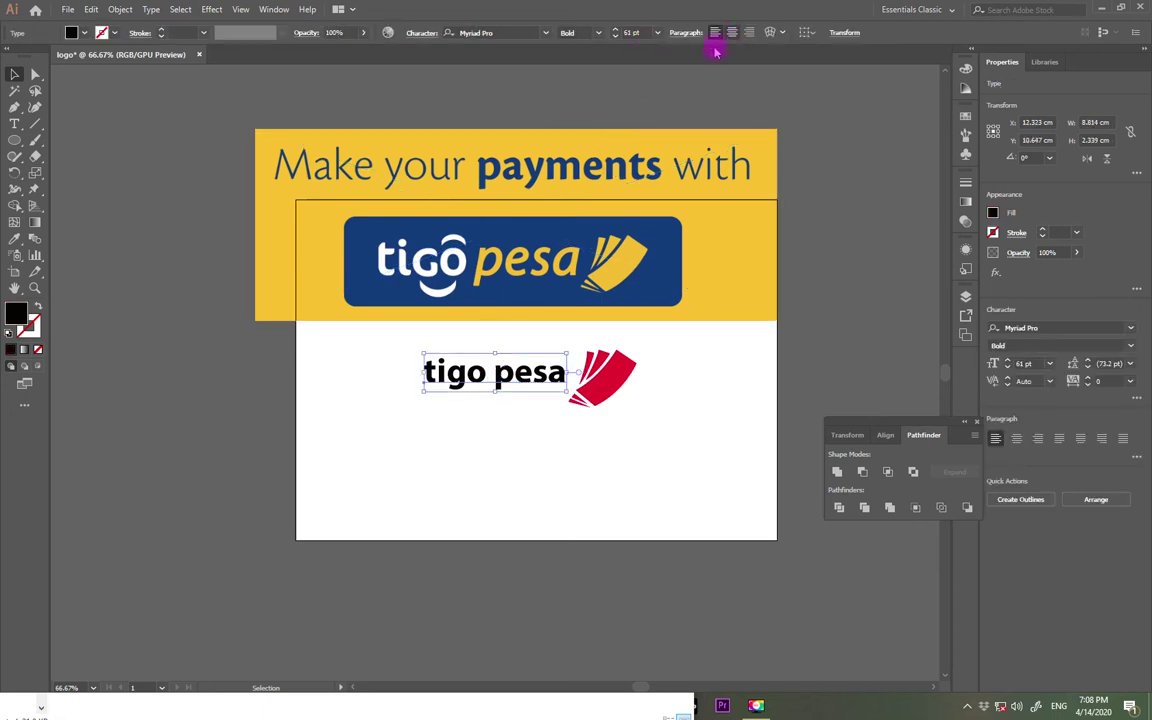
left_click(616, 31)
left_click(616, 31)
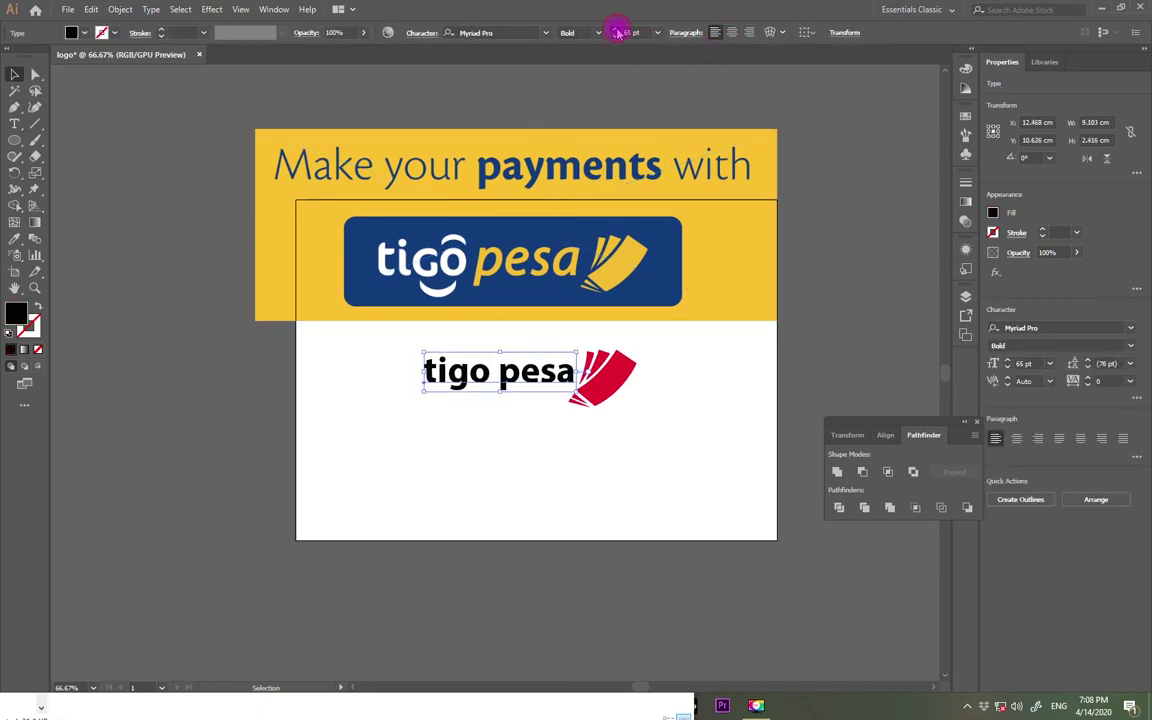
left_click(616, 31)
left_click(616, 31)
left_click(616, 31)
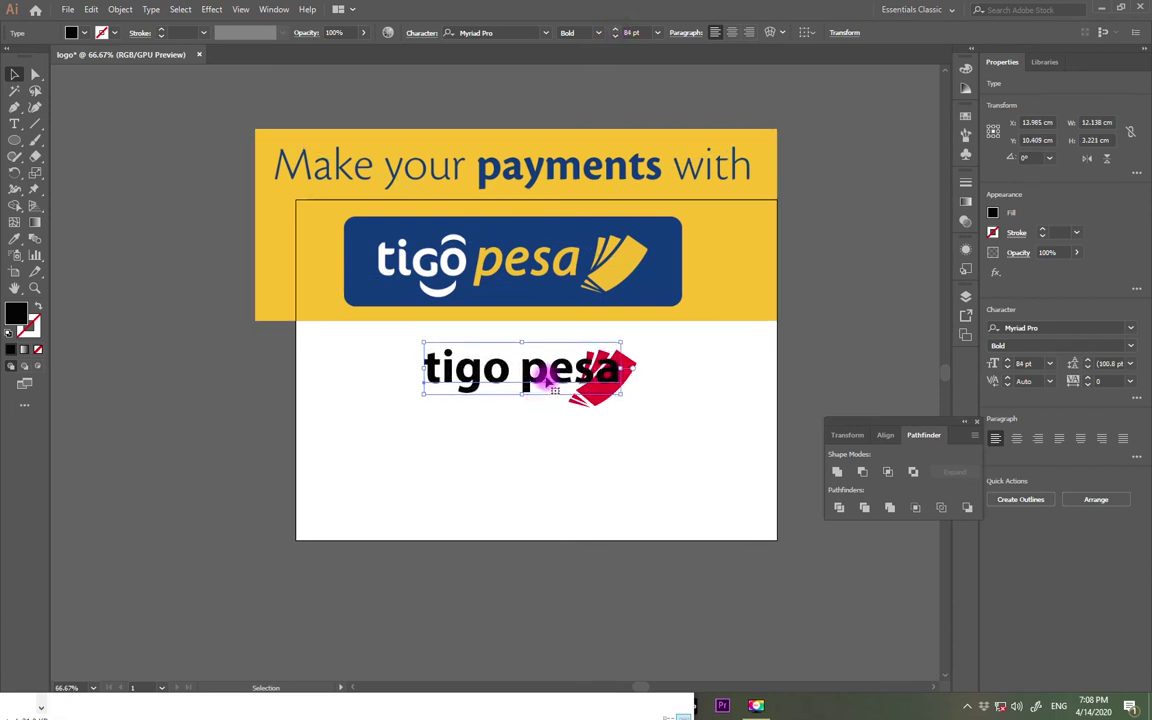
- Shift the enlarged text left and set the red card icon against the end of 'pesa'
left_click_drag(542, 381, 501, 380)
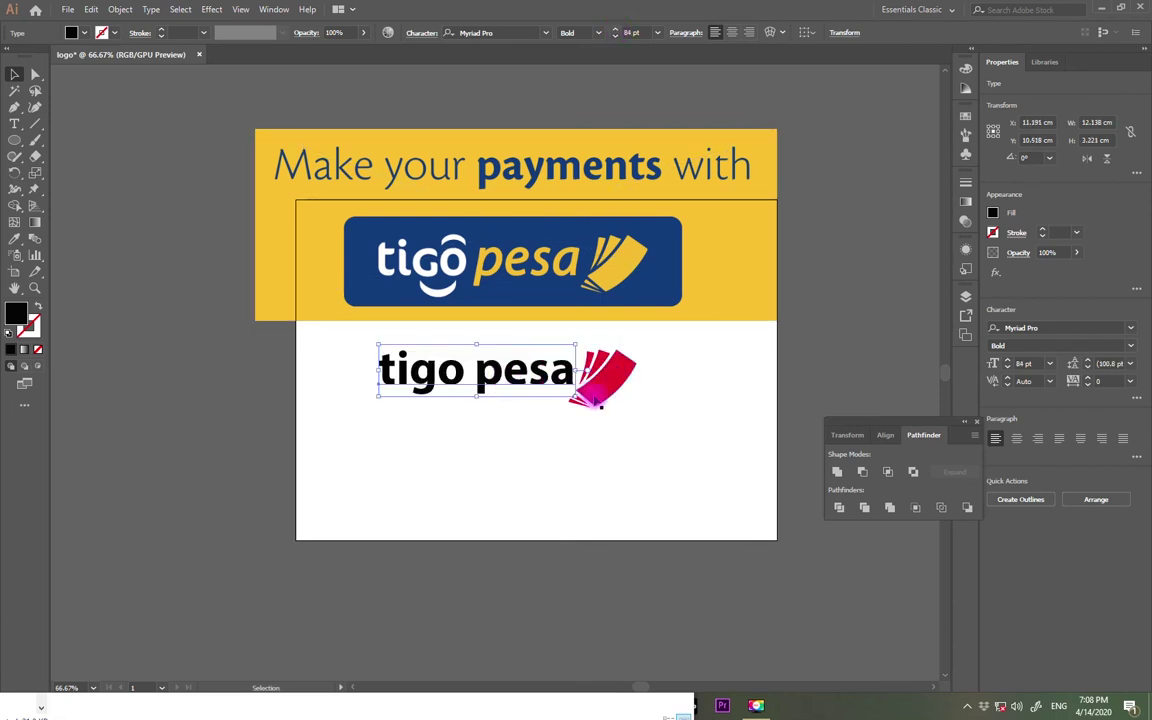
left_click_drag(613, 392, 614, 392)
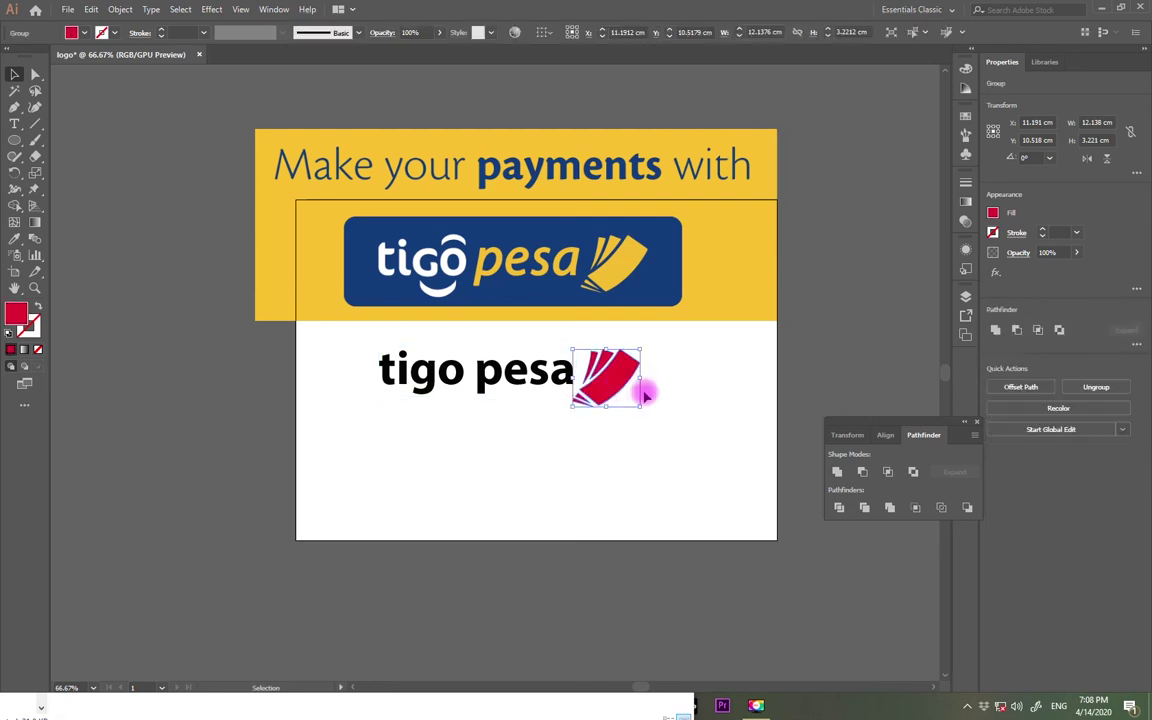
left_click(550, 337)
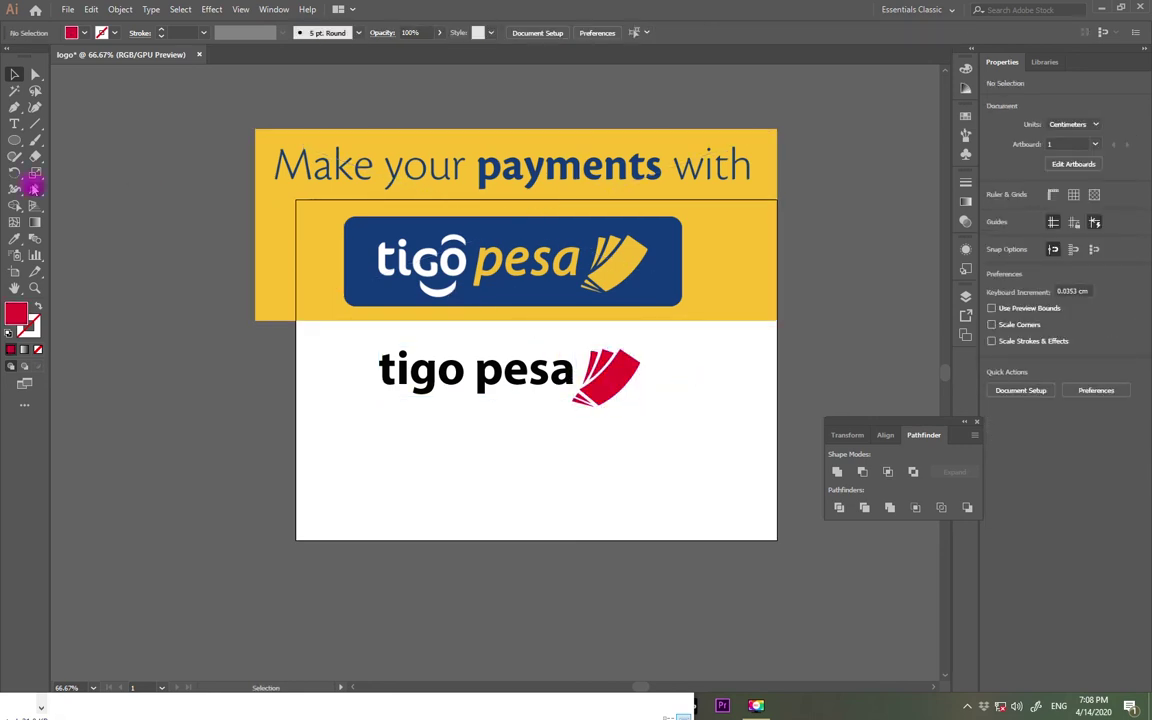
left_click(14, 123)
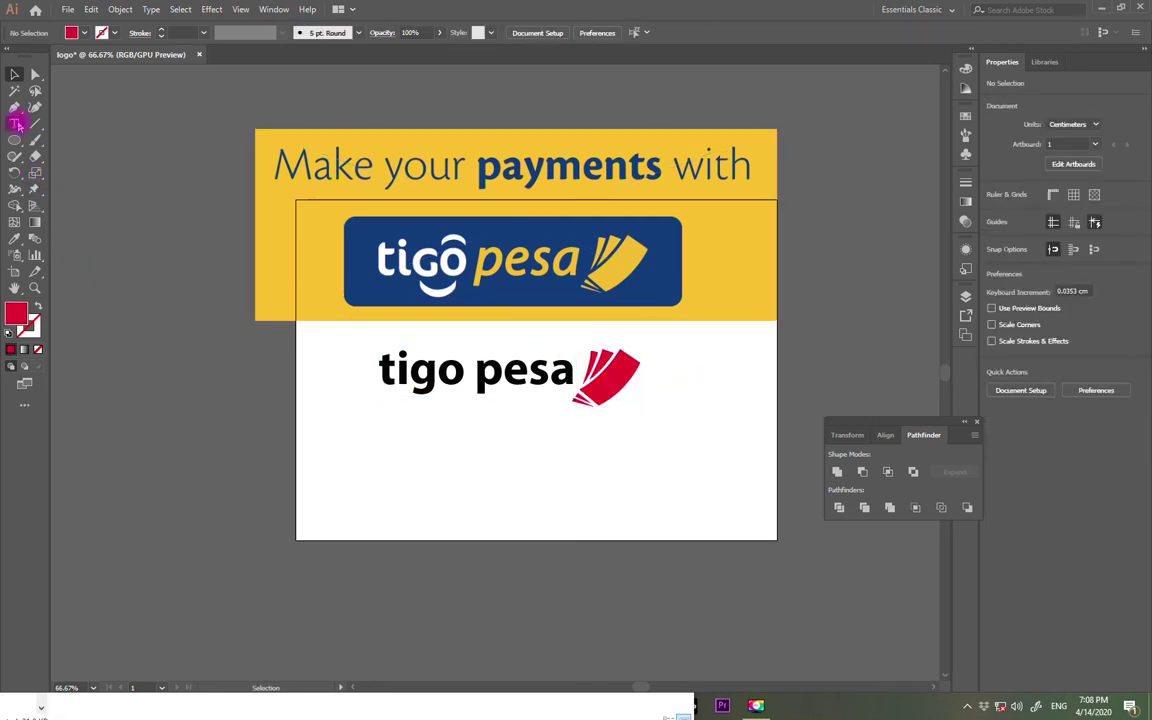
- Type a ')' and rotate it sideways into a smile arc beneath 'tigo'
left_click(463, 463)
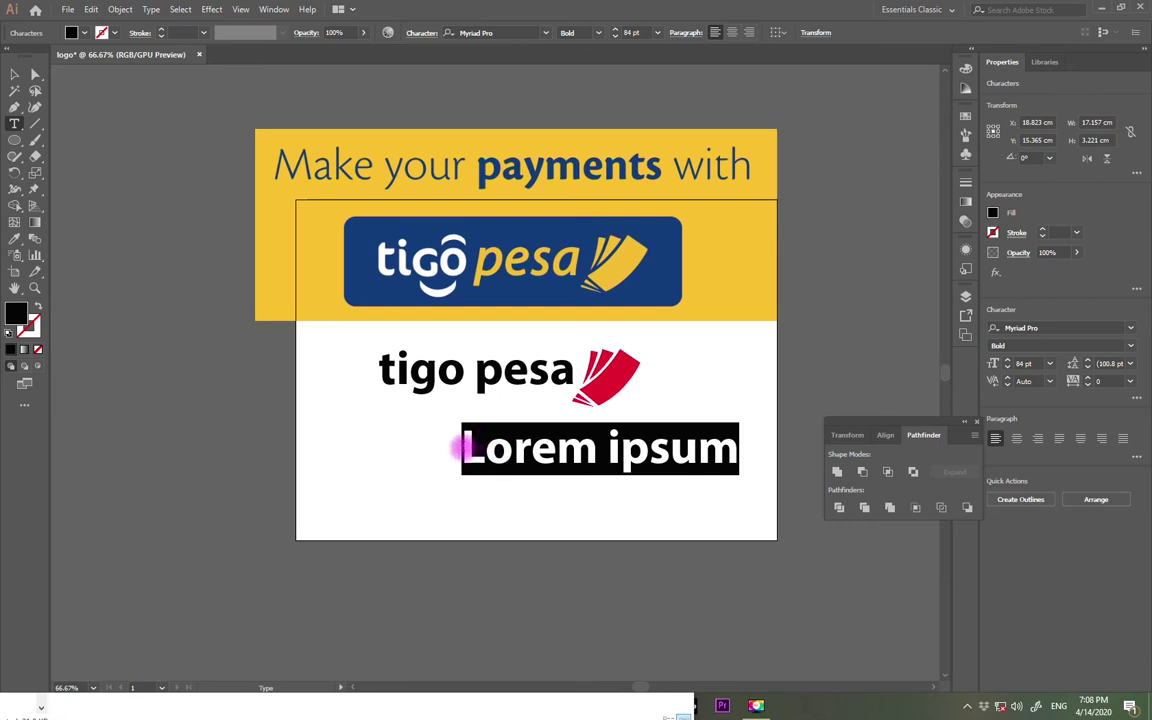
type(")")
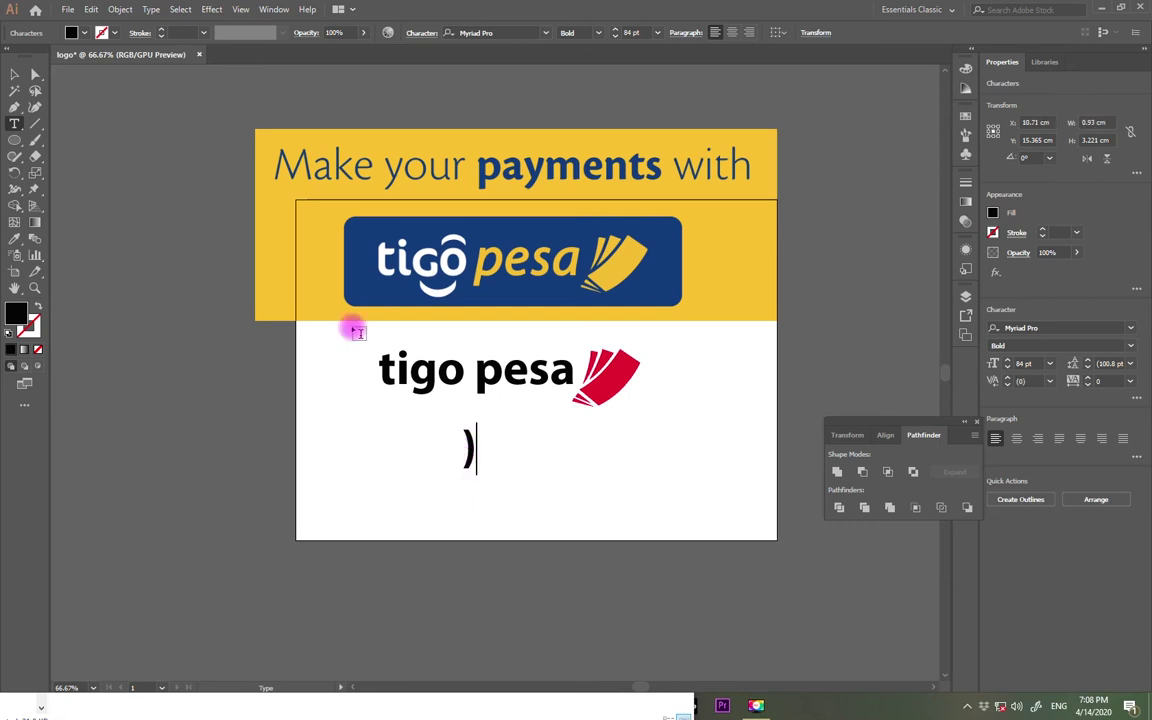
left_click(14, 74)
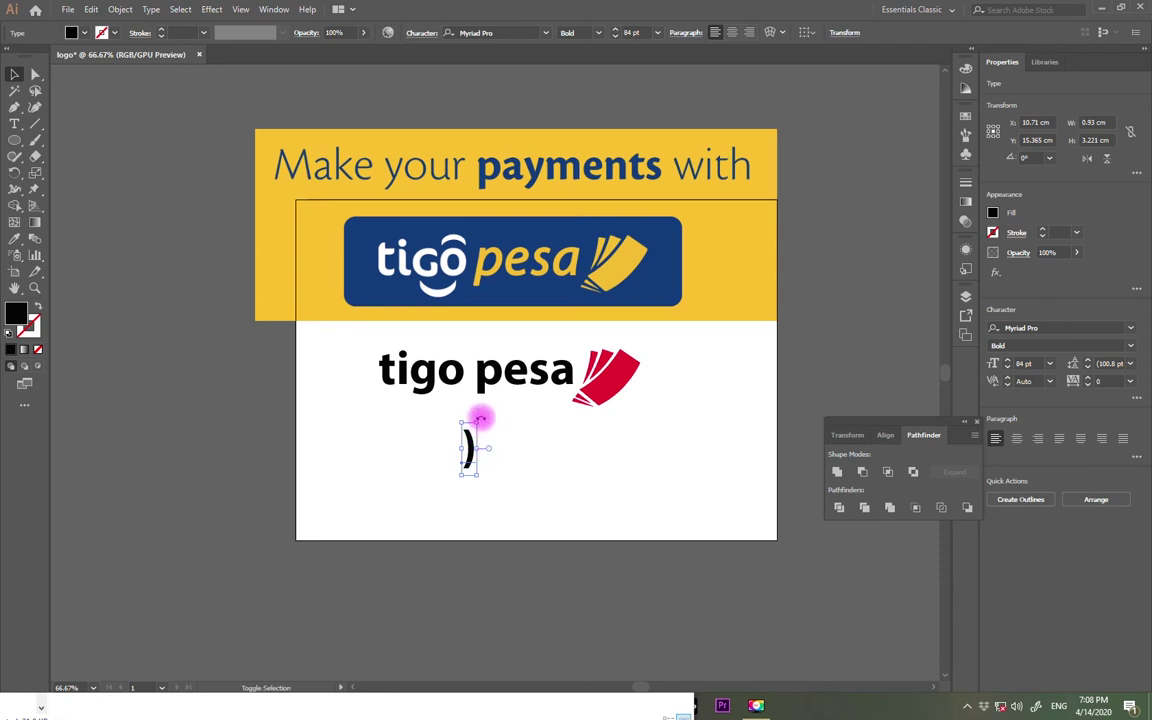
left_click_drag(476, 418, 456, 403)
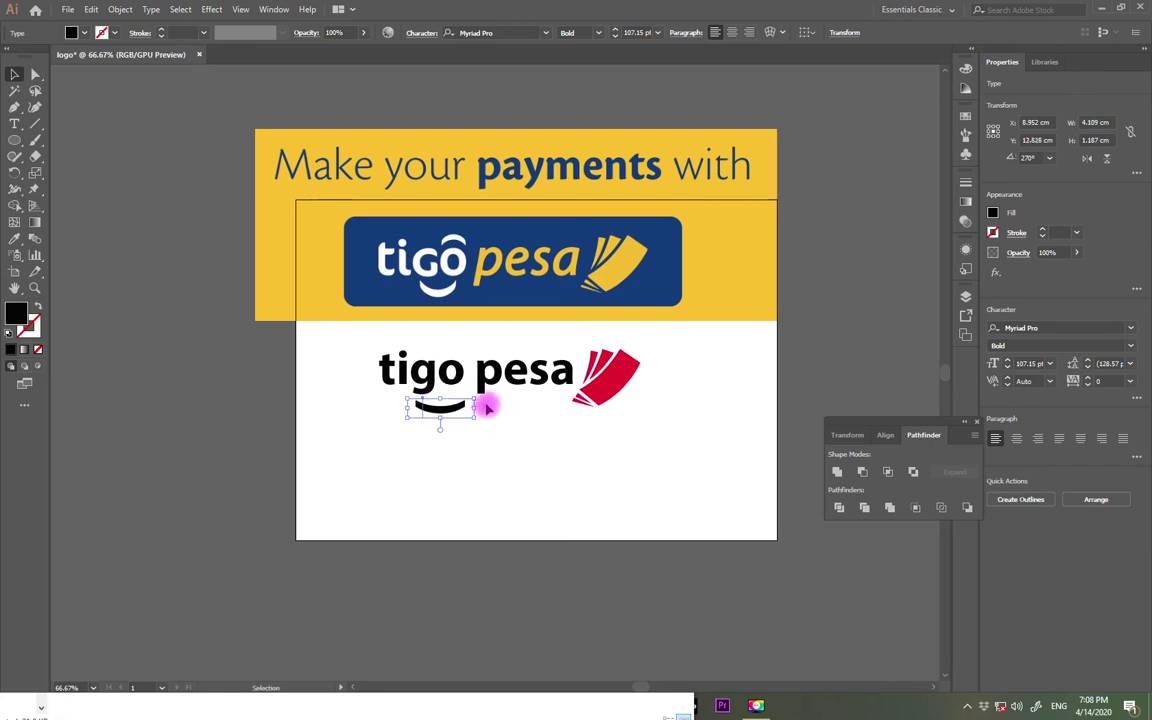
left_click(481, 406)
left_click(466, 406)
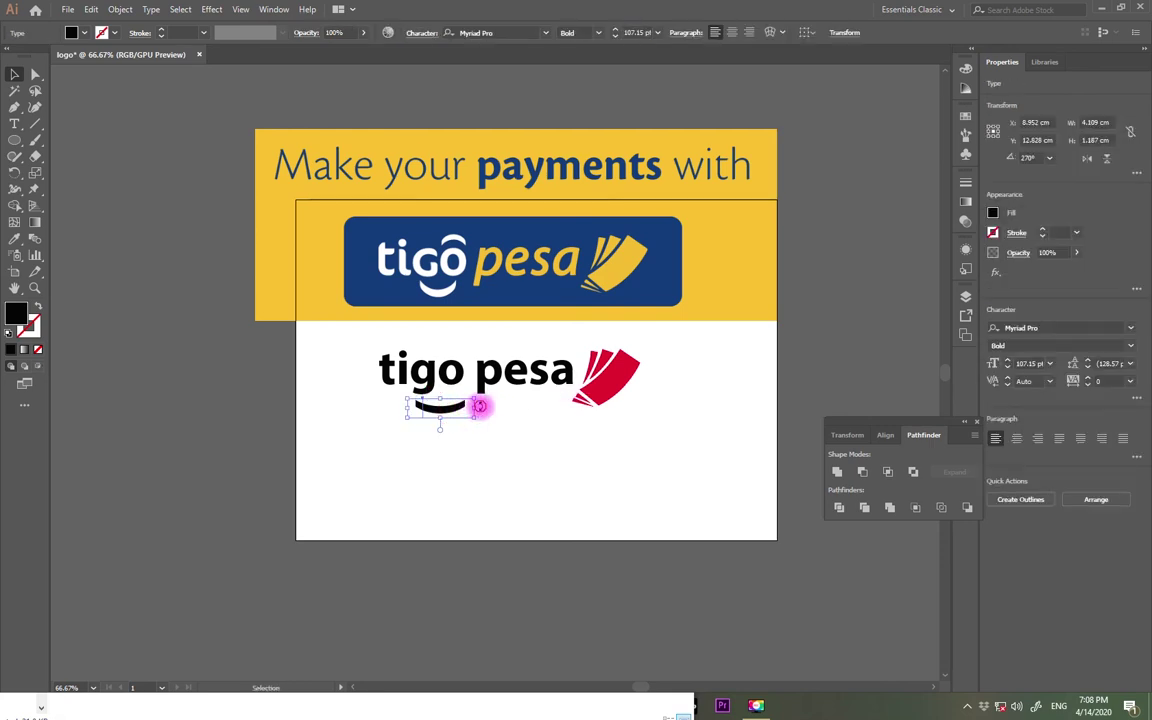
left_click_drag(478, 404, 478, 404)
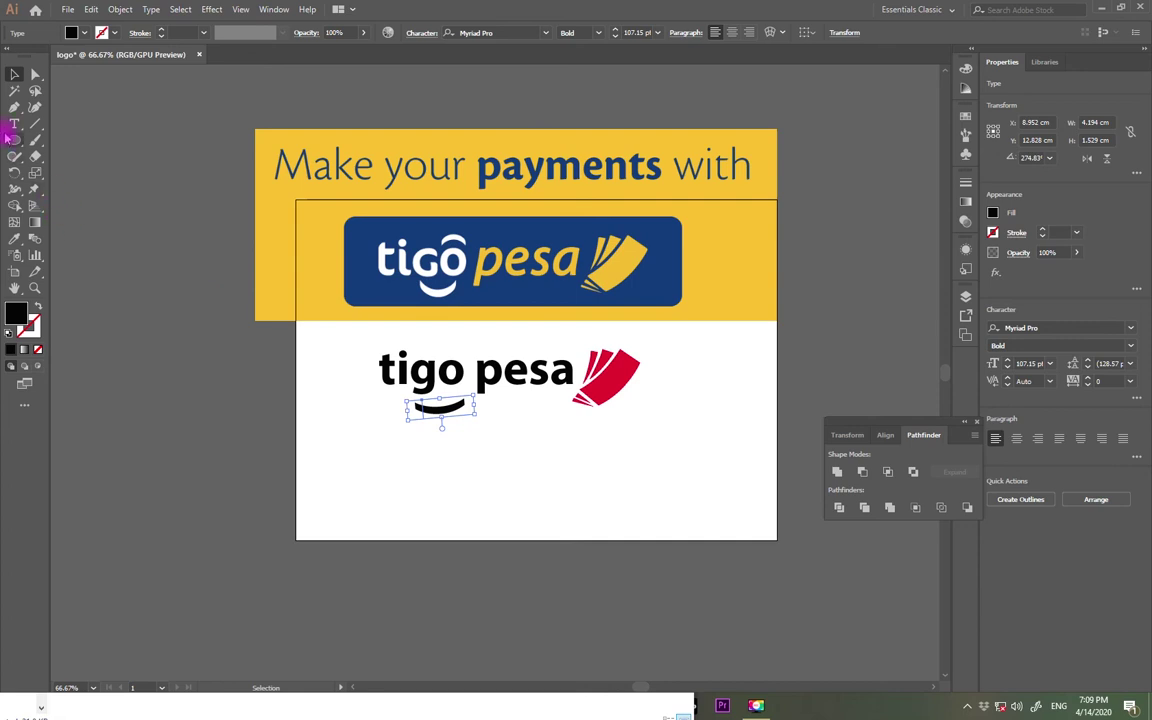
- Add a 53.05 pt '(' rotated 270° as an arc above the 'o' of 'tigo'
left_click(13, 123)
left_click(463, 478)
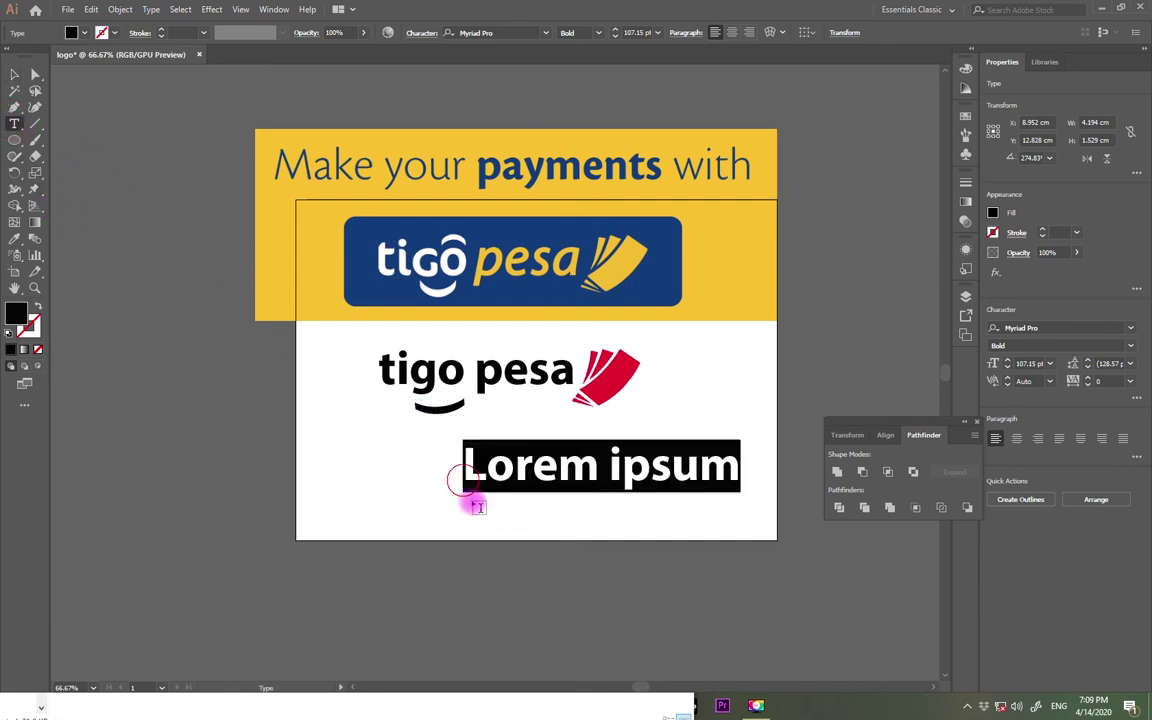
type("(")
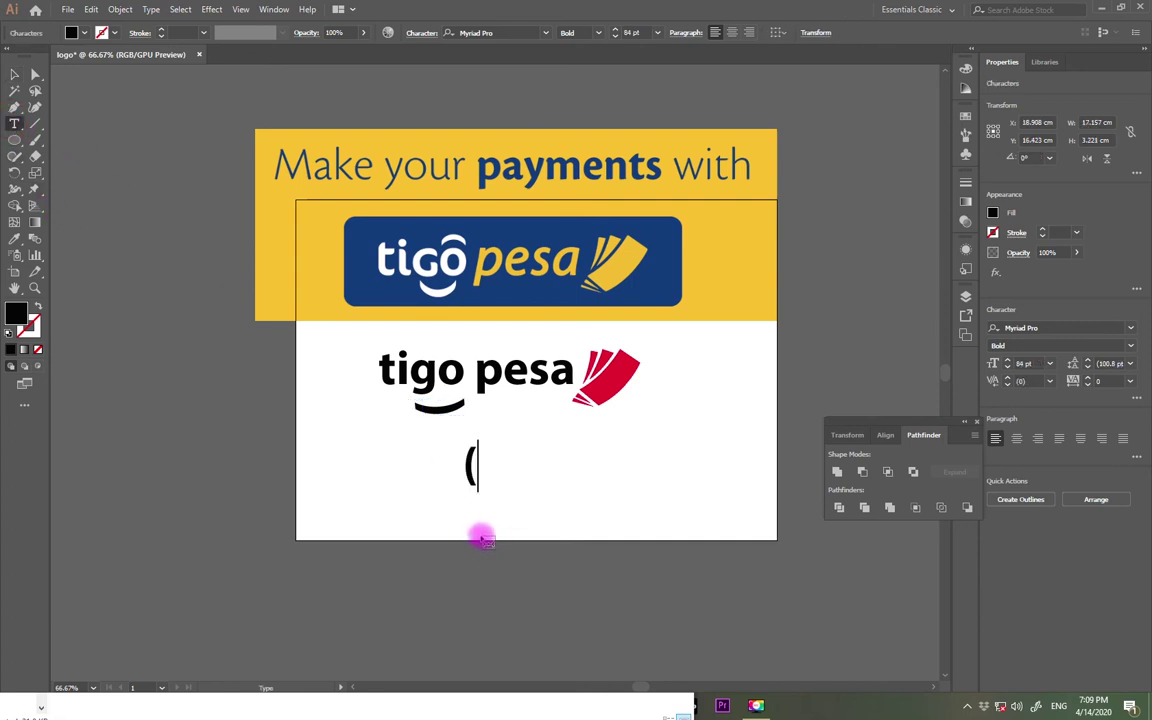
left_click(11, 75)
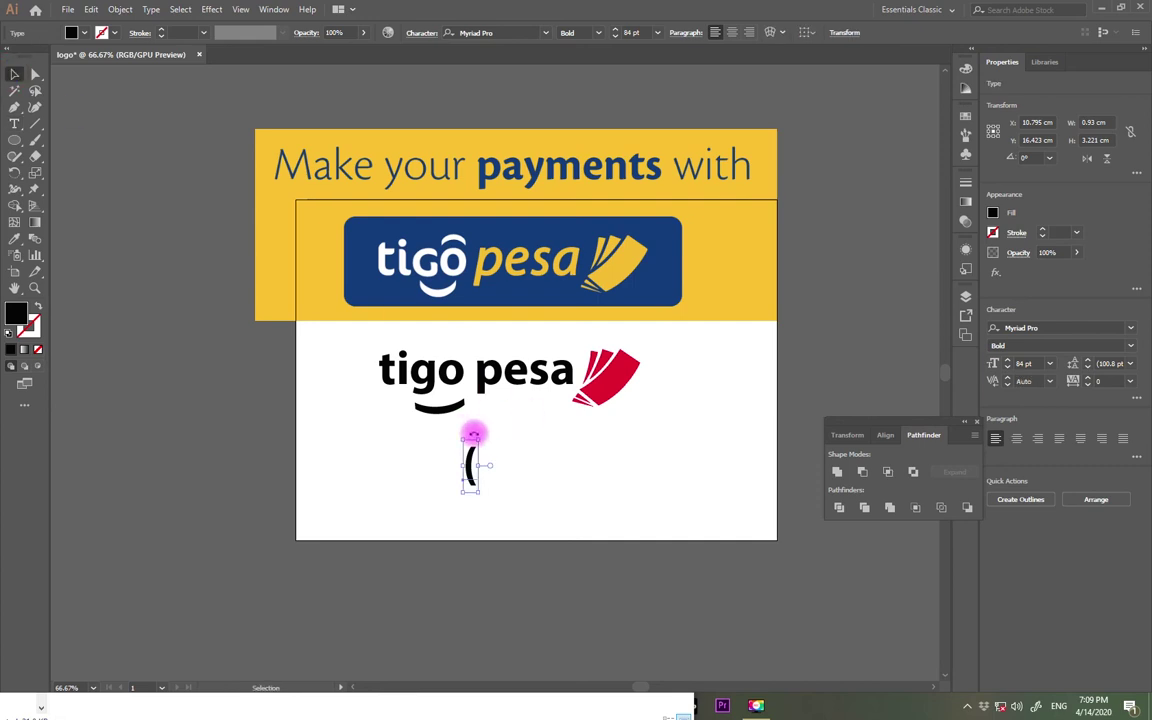
left_click_drag(473, 433, 456, 351)
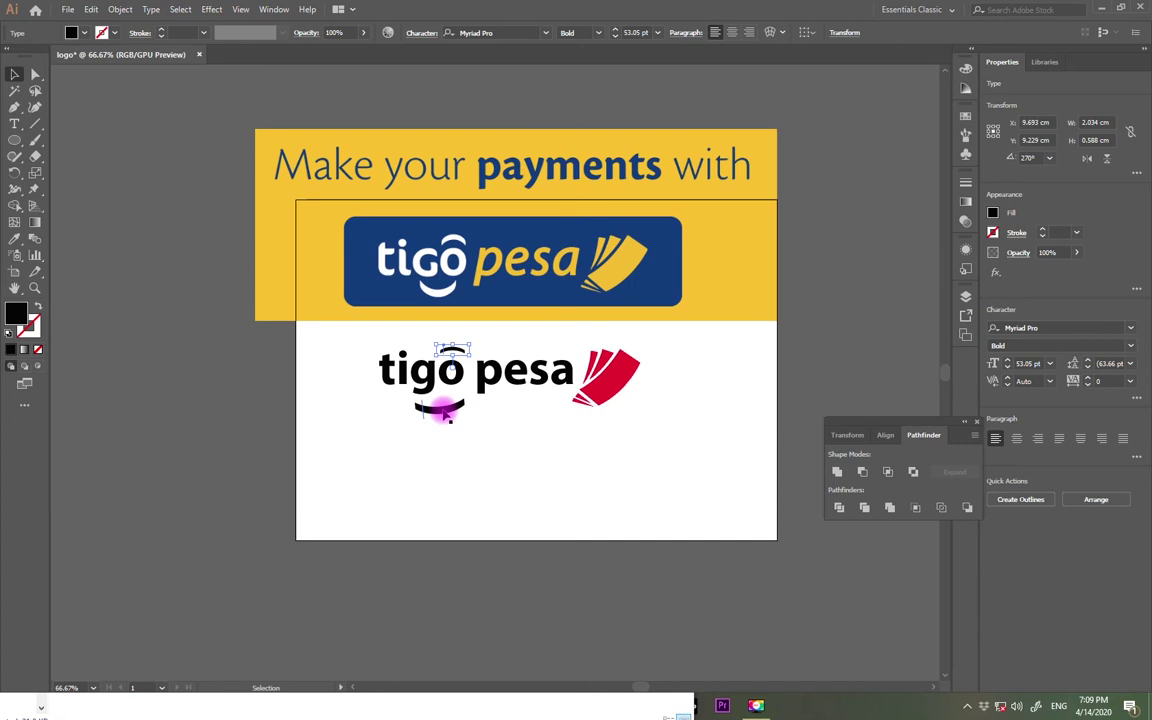
left_click(540, 429)
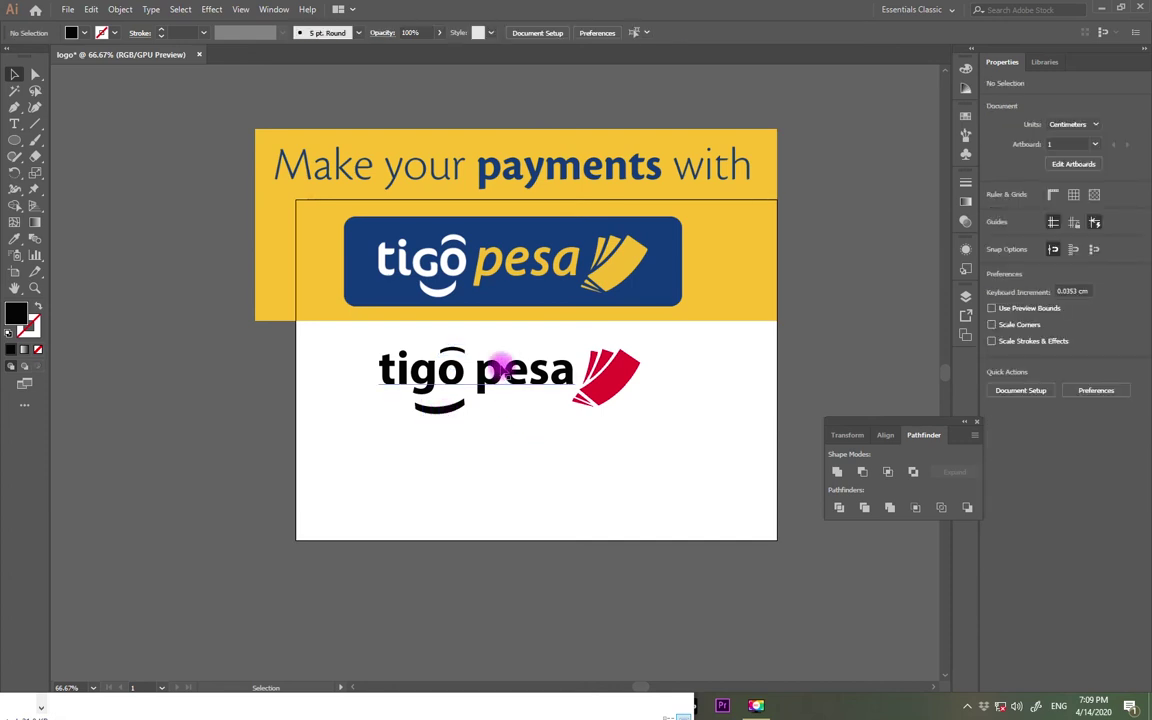
scroll(485, 370, "up", 2)
left_click_drag(566, 452, 501, 512)
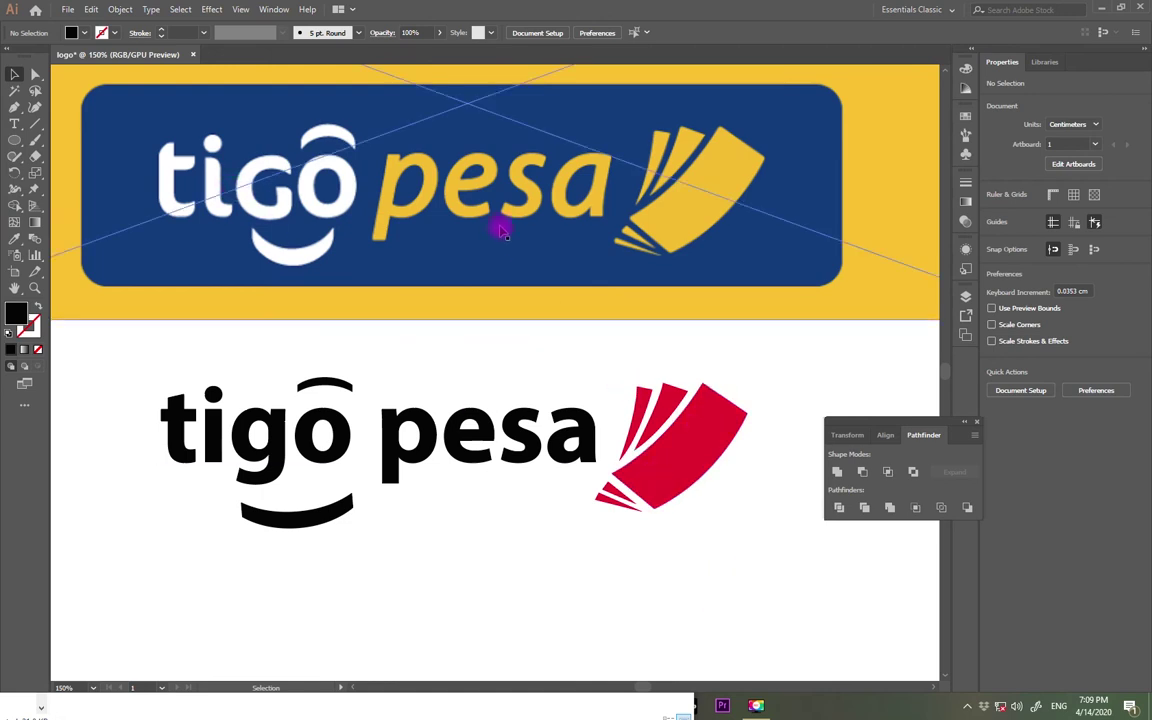
left_click(676, 468)
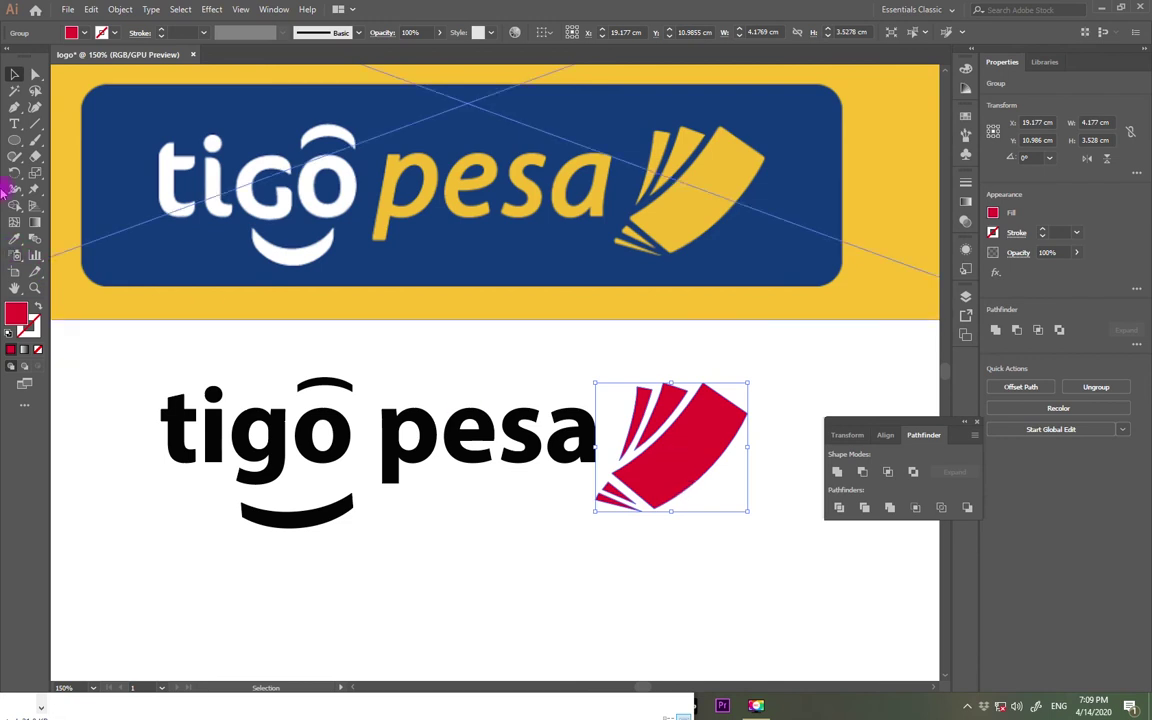
left_click(15, 238)
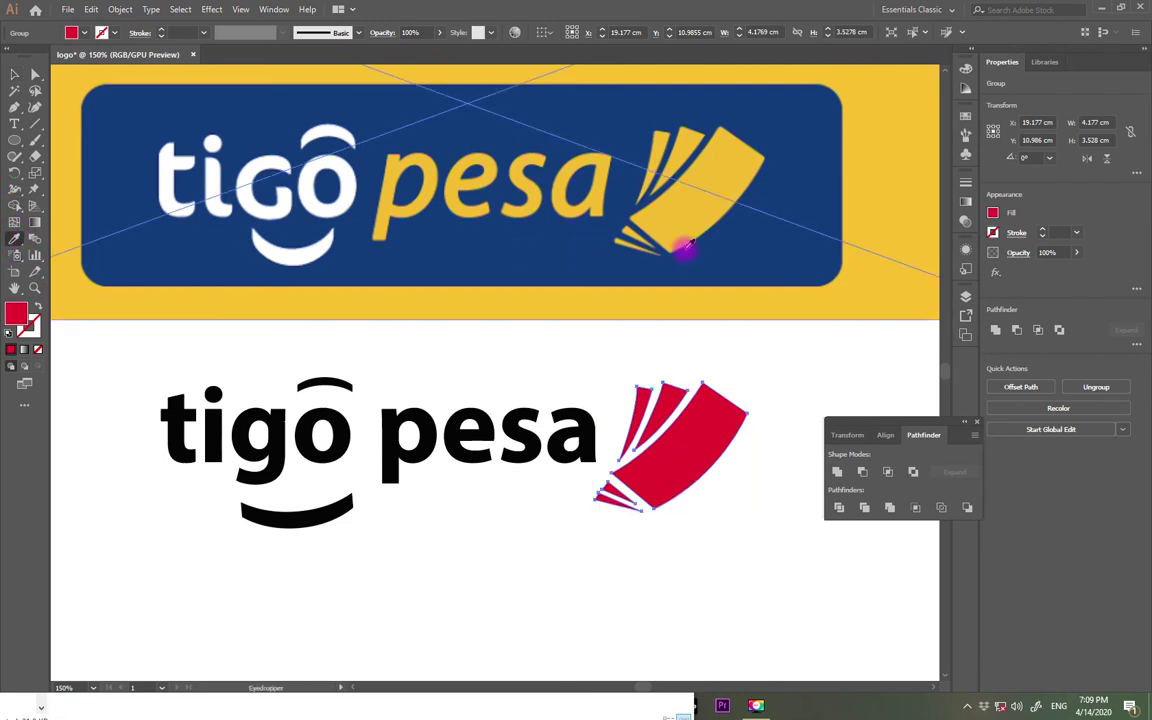
- Eyedrop the banner's yellow onto the card shape and onto the word 'pesa'
left_click(693, 210)
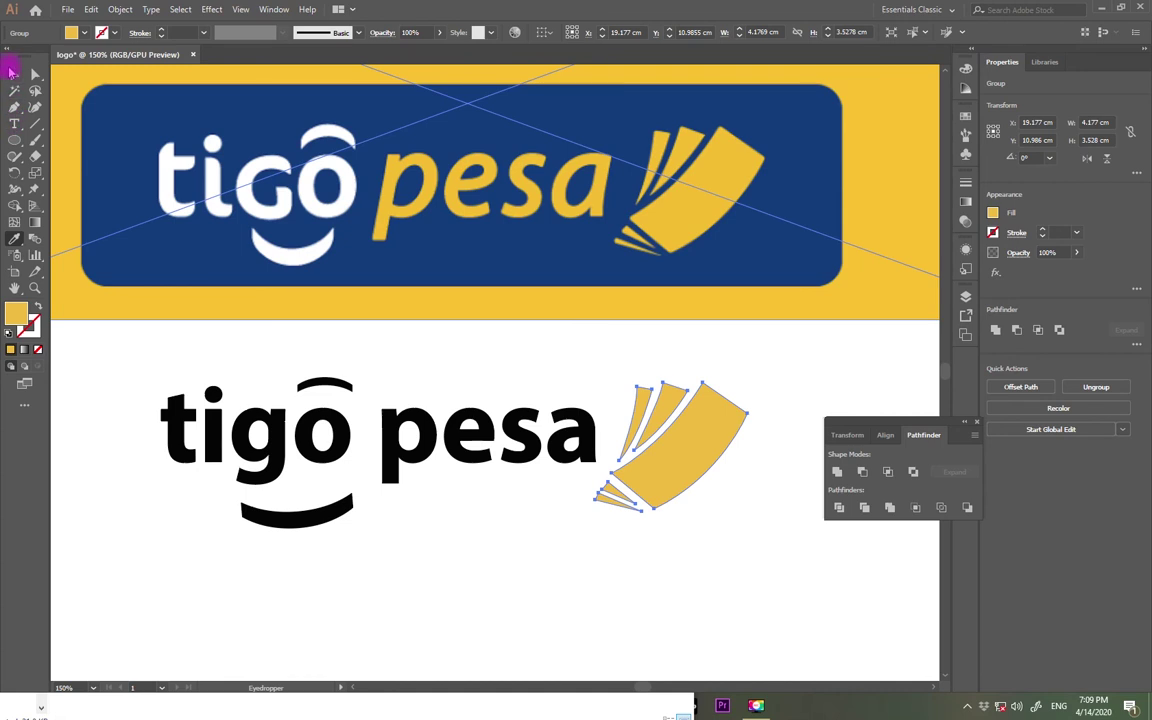
left_click(12, 73)
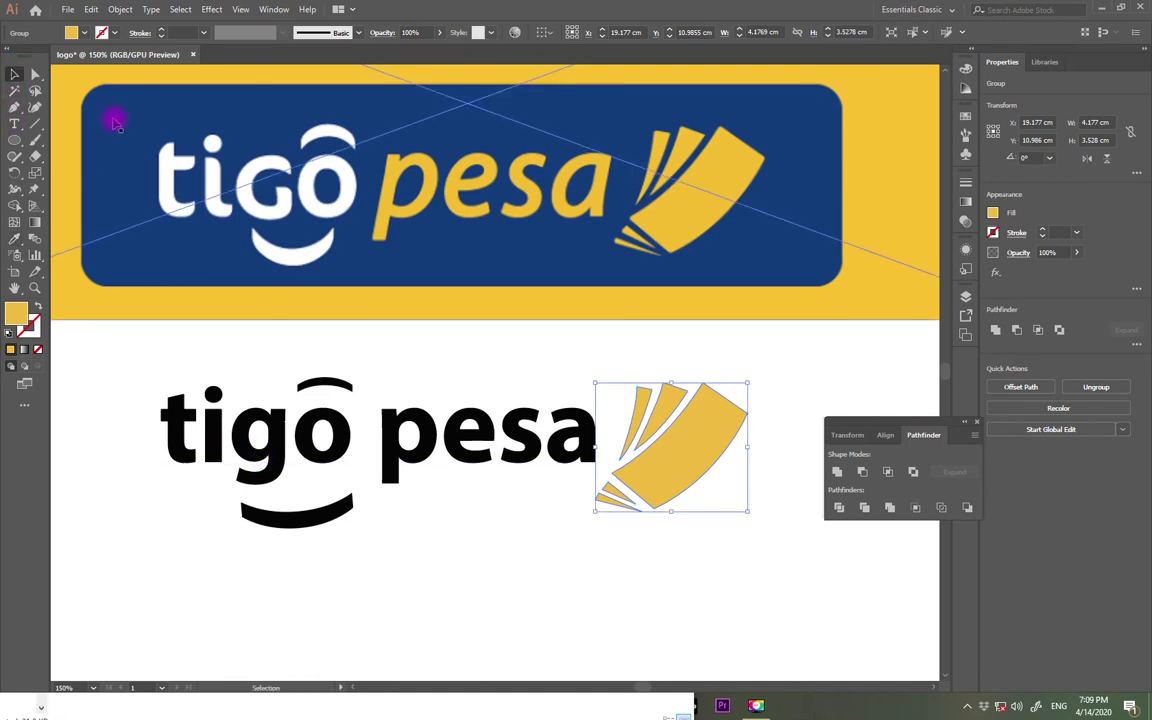
left_click(14, 124)
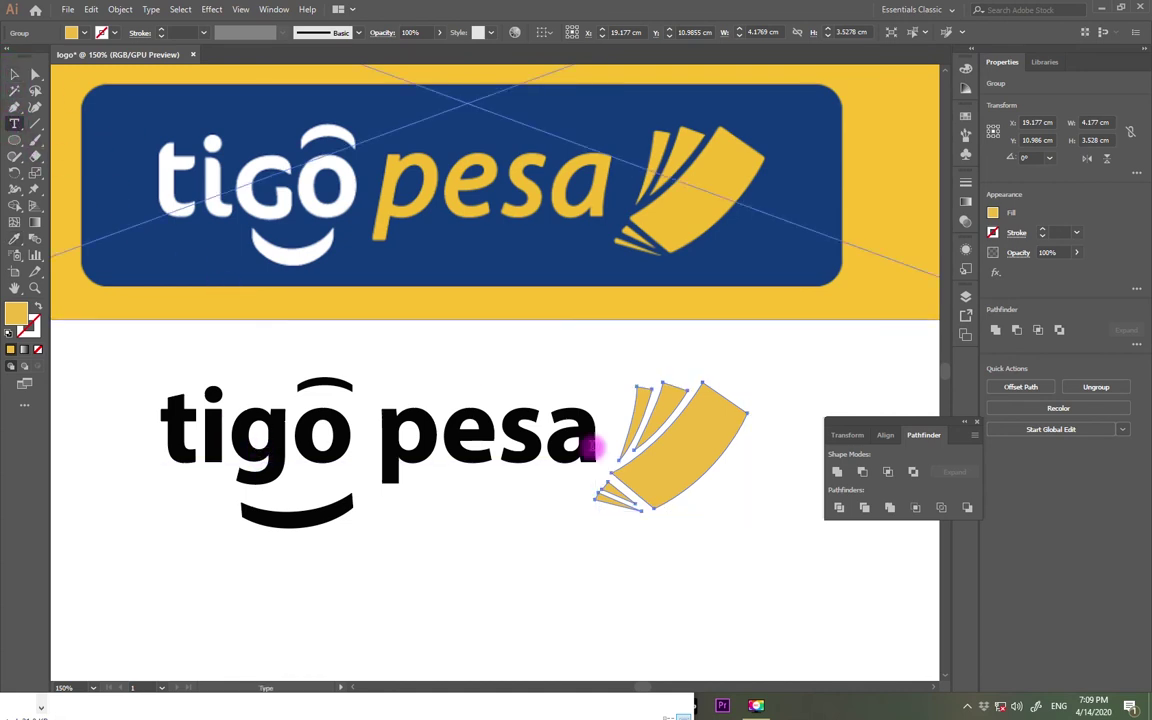
left_click_drag(380, 445, 592, 442)
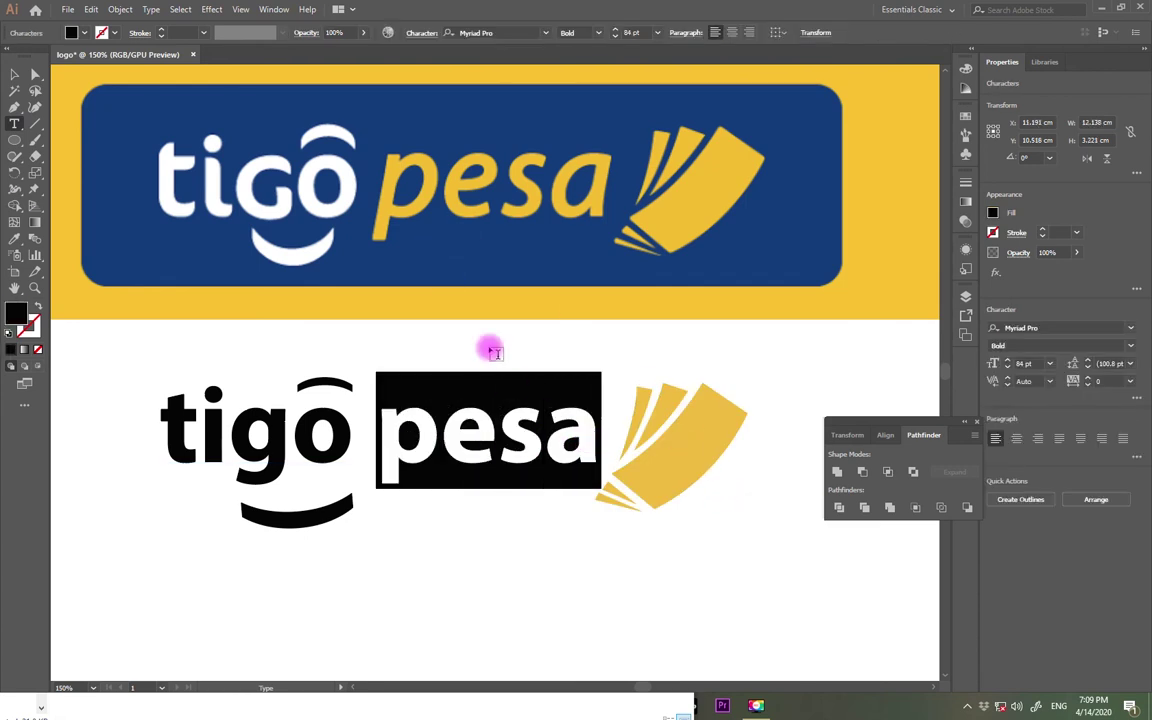
left_click(15, 240)
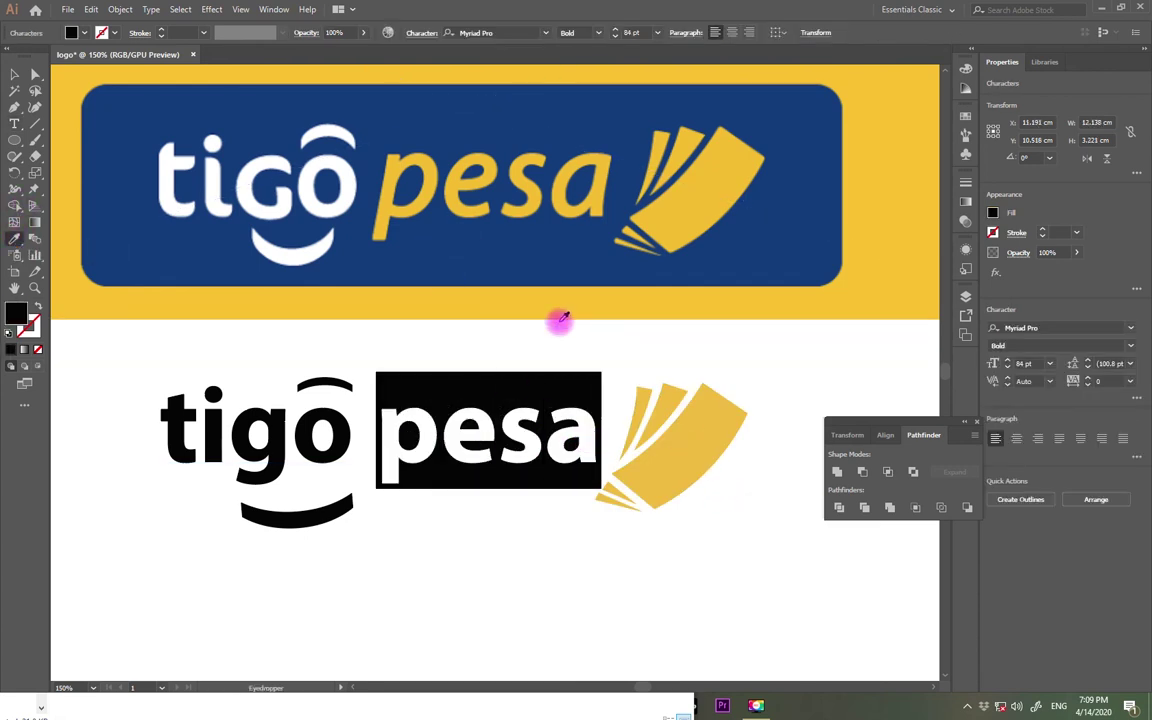
left_click(614, 306)
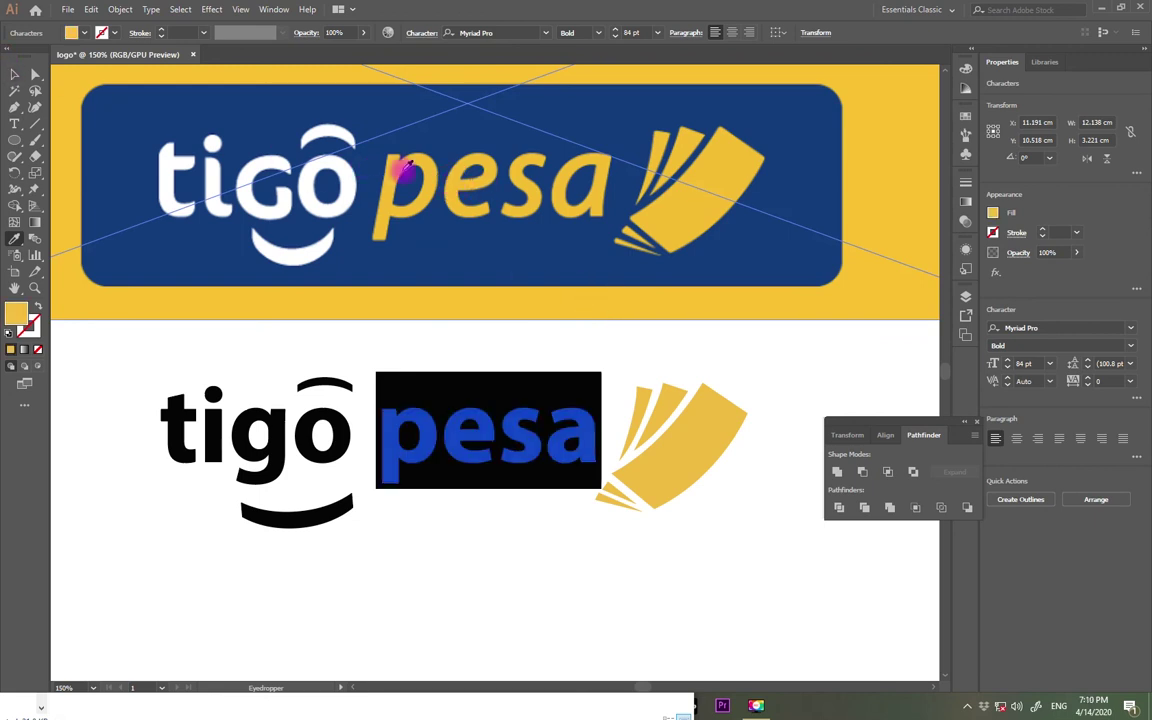
left_click(16, 75)
left_click(448, 515)
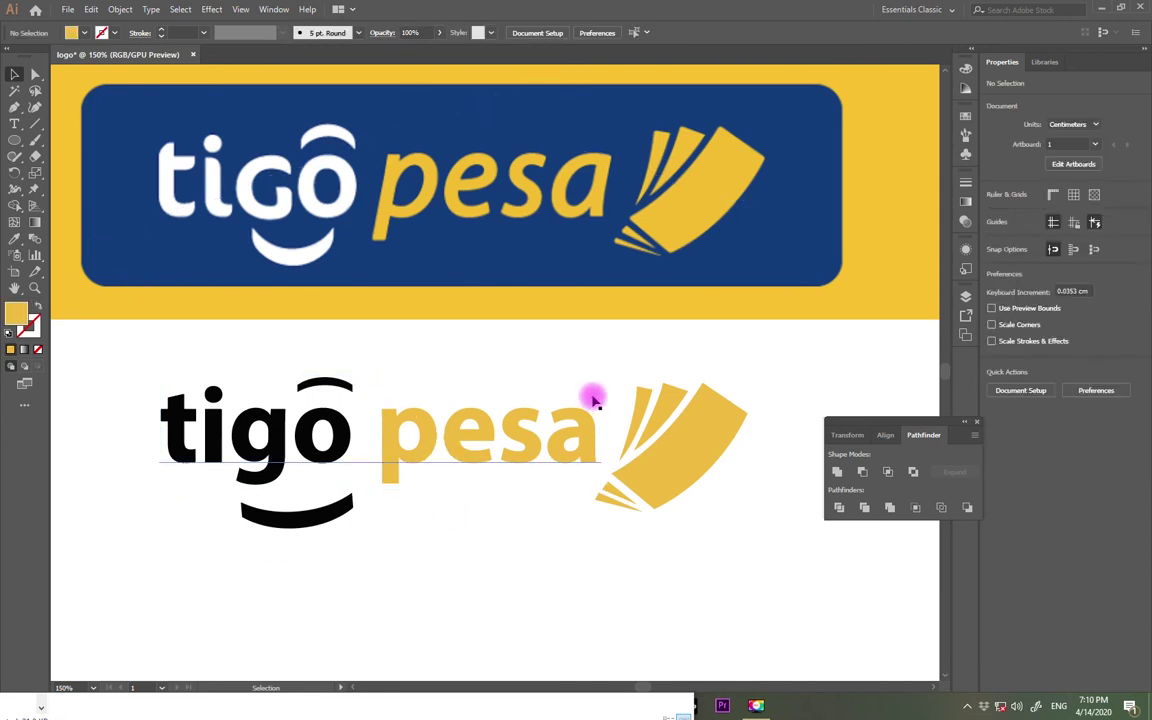
- Draw an 18.495 × 7.319 cm rounded rectangle around the logo, filled with the reference's navy blue
left_click_drag(480, 283, 474, 186)
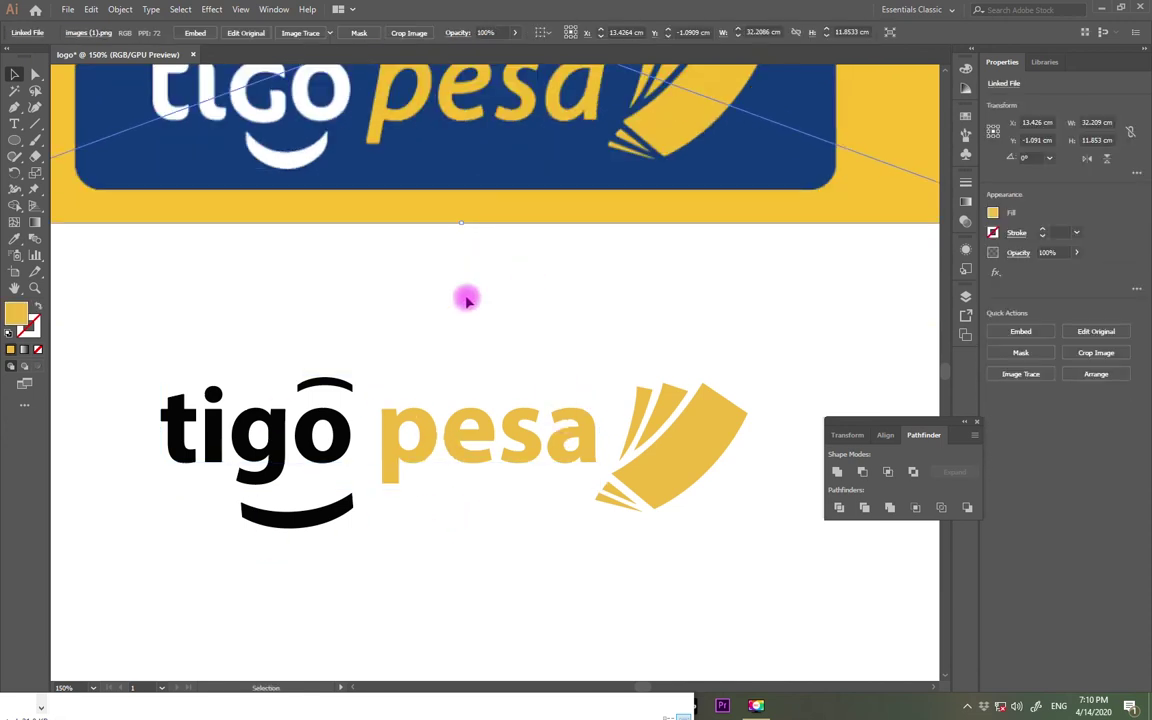
left_click_drag(15, 139, 60, 158)
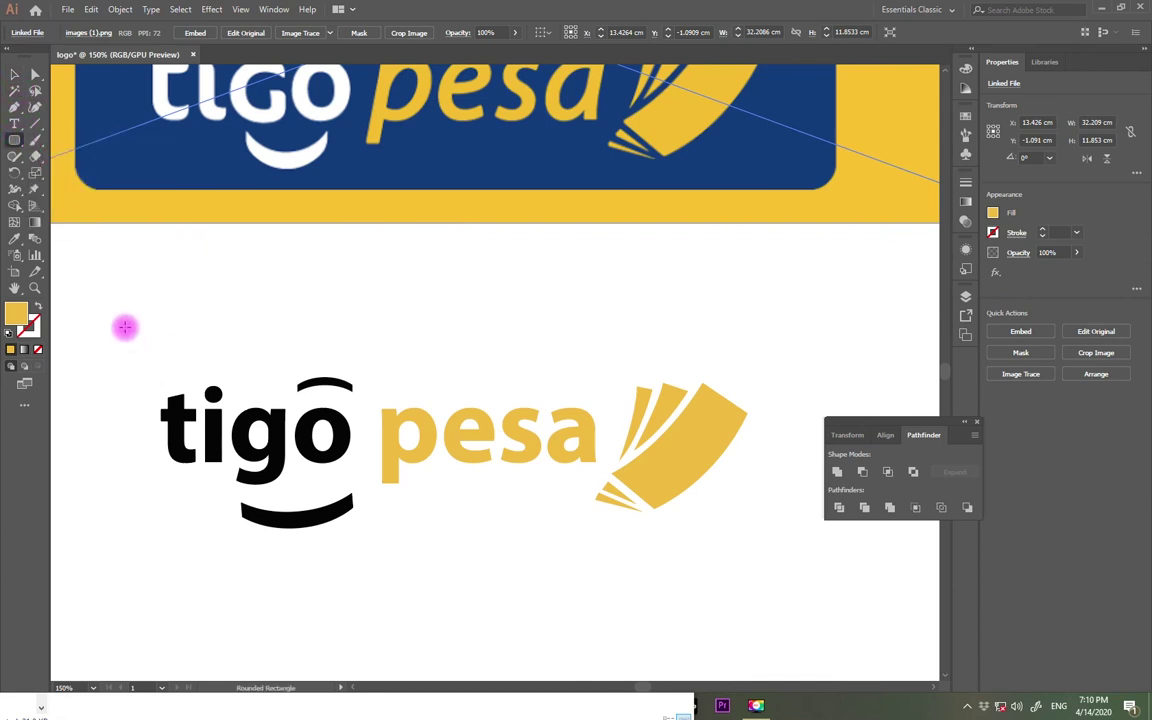
left_click_drag(122, 314, 797, 579)
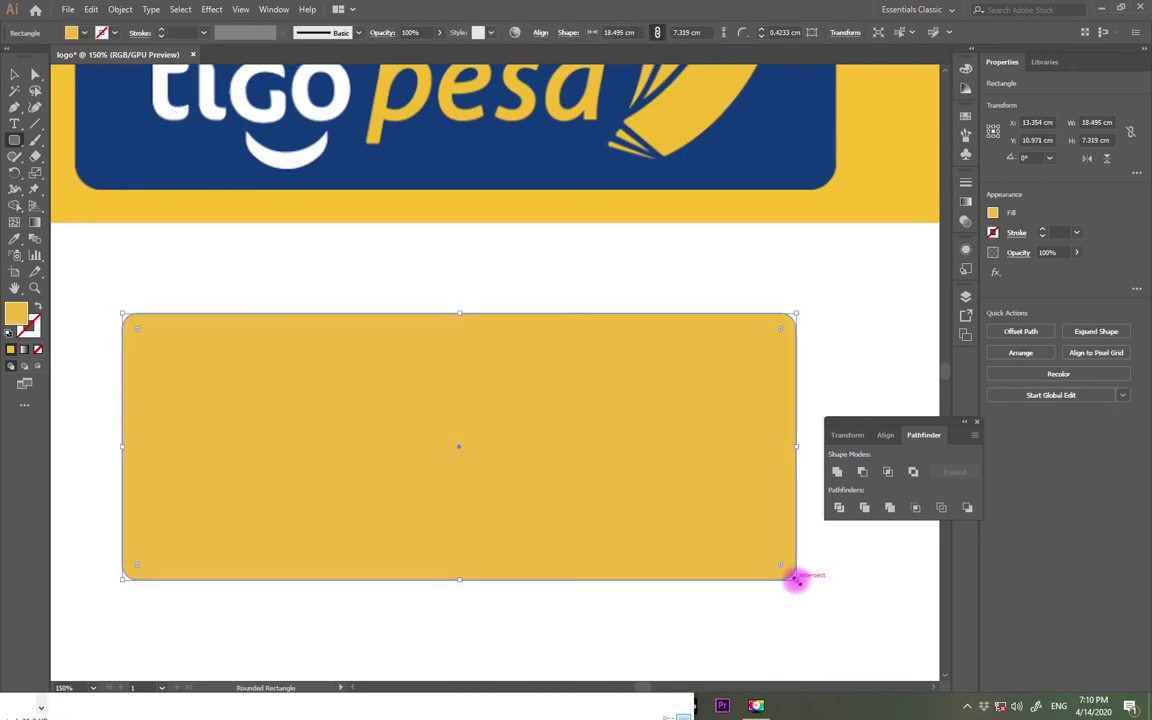
left_click(15, 240)
left_click(175, 149)
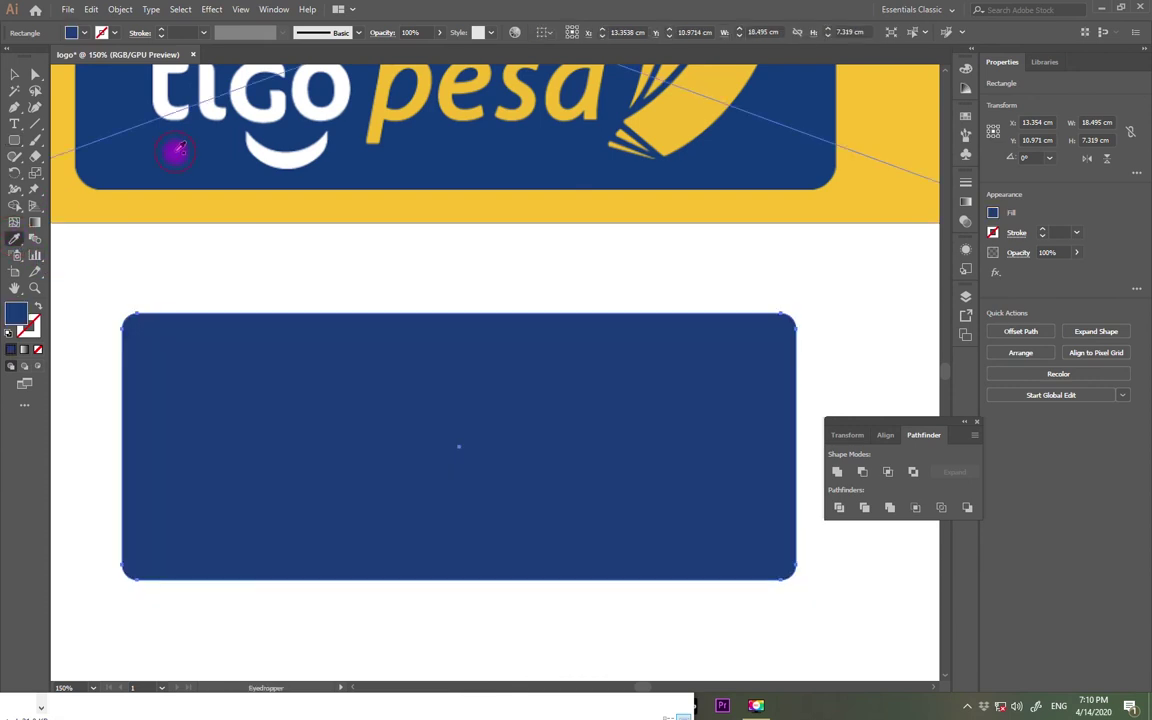
left_click(15, 75)
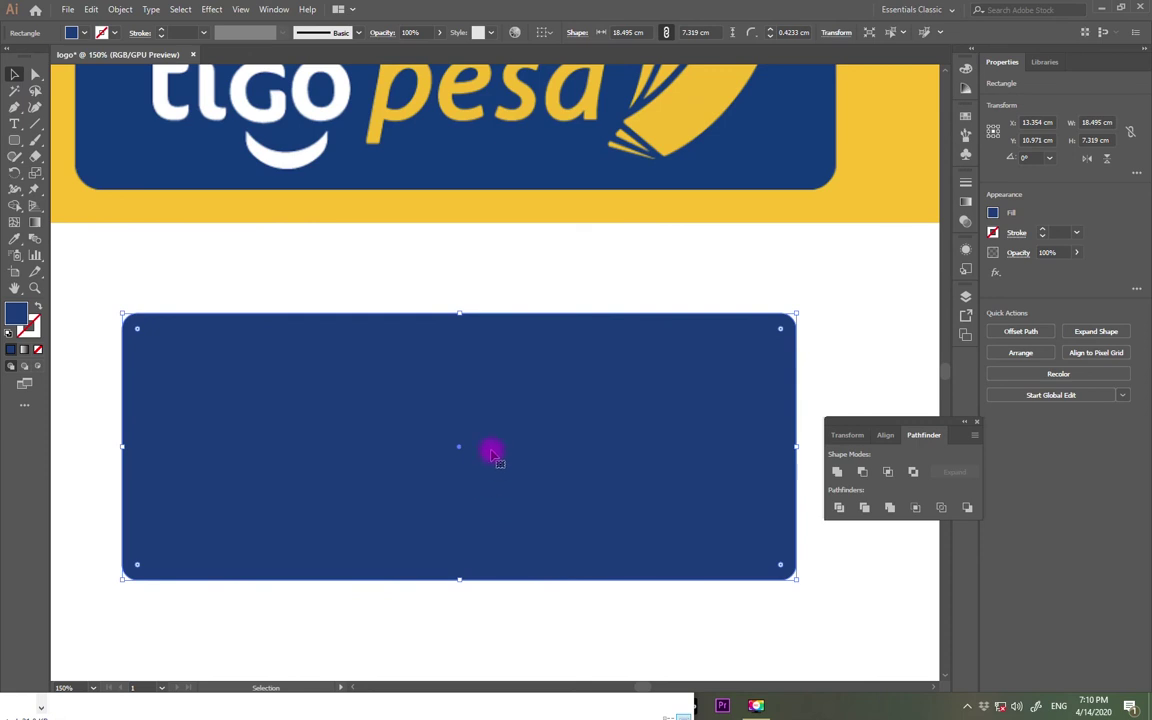
- Send the navy rounded rectangle to the back, behind the 'tigo pesa' lettering
right_click(416, 392)
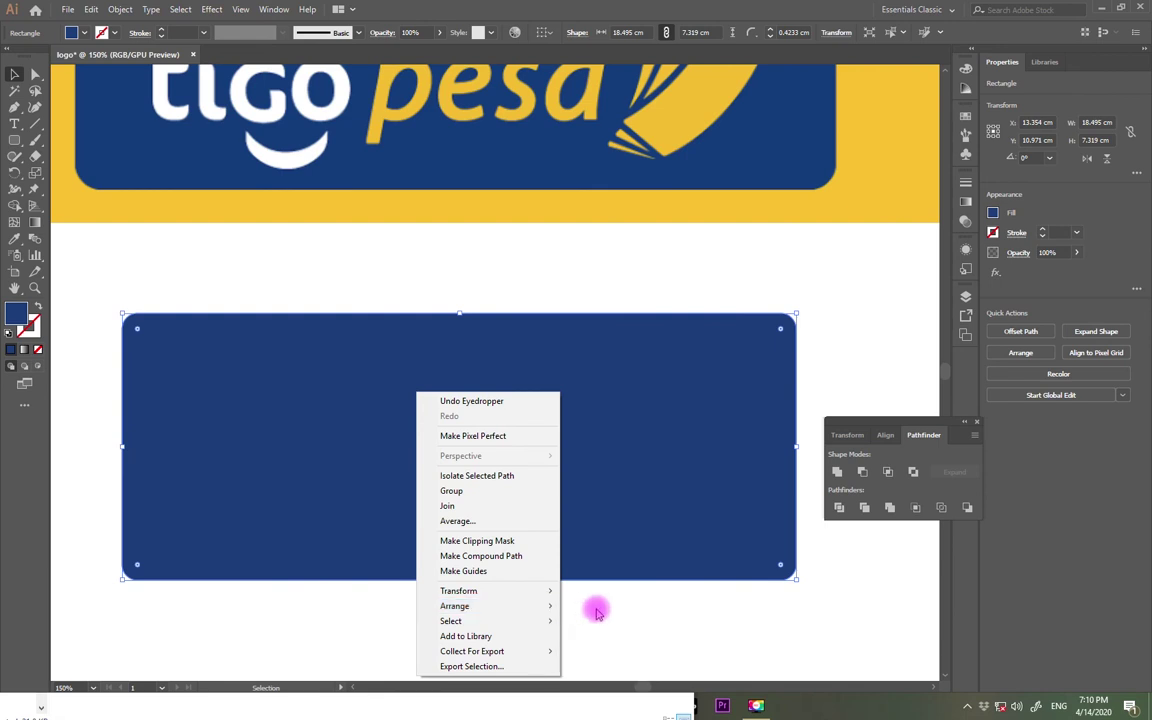
mouse_move(548, 607)
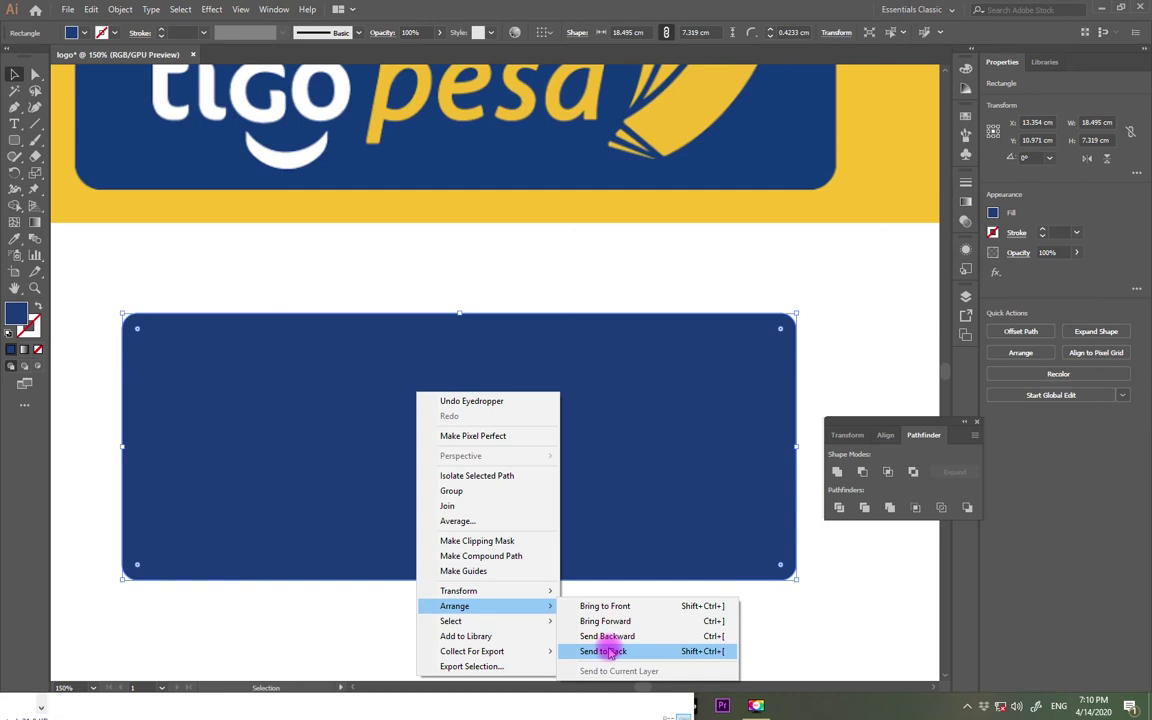
left_click(609, 651)
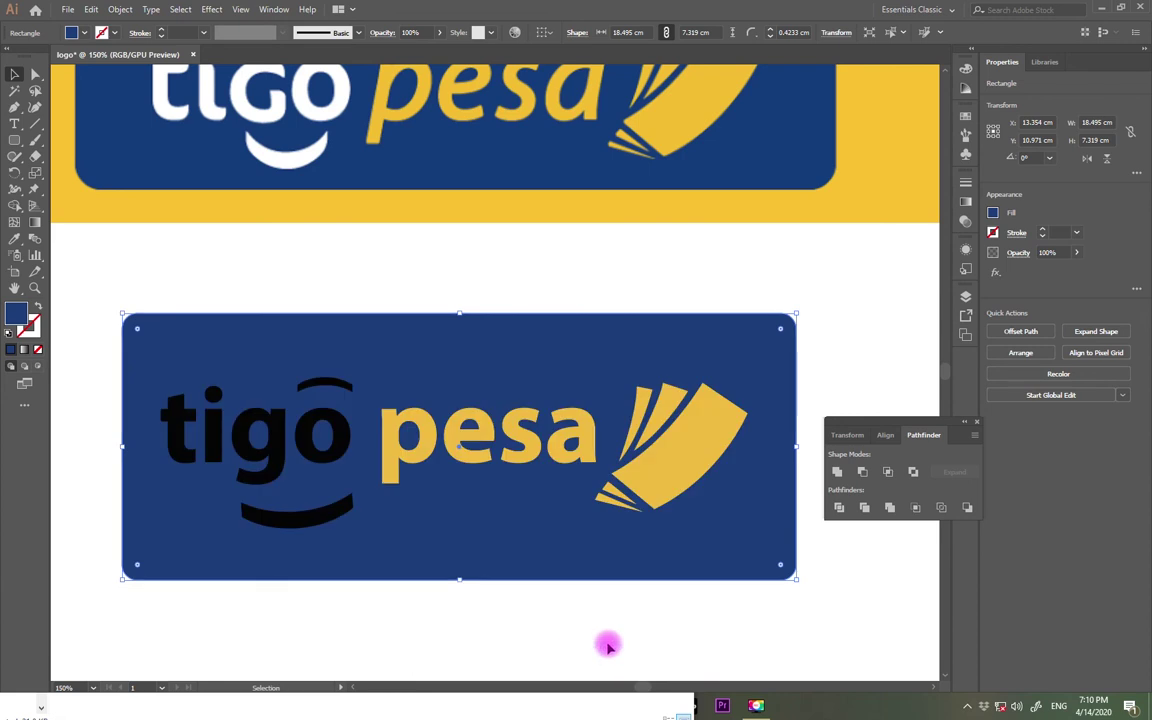
- Make both smile arcs of the logo white
left_click(330, 388)
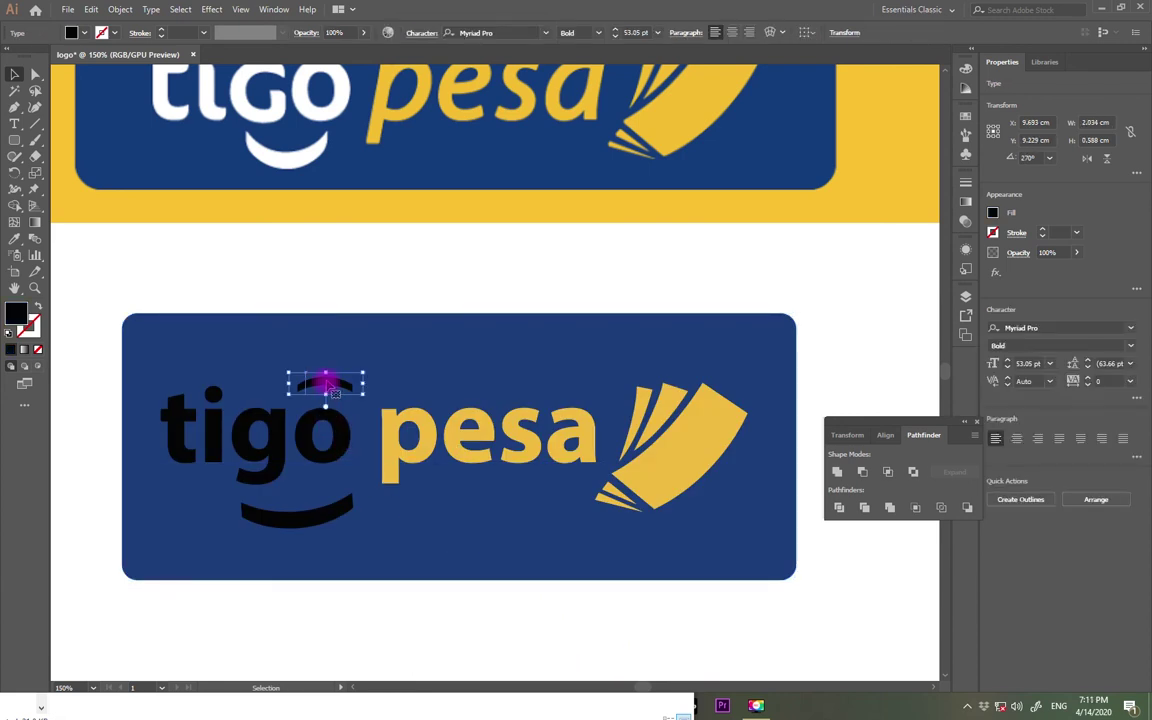
left_click(313, 527, "shift")
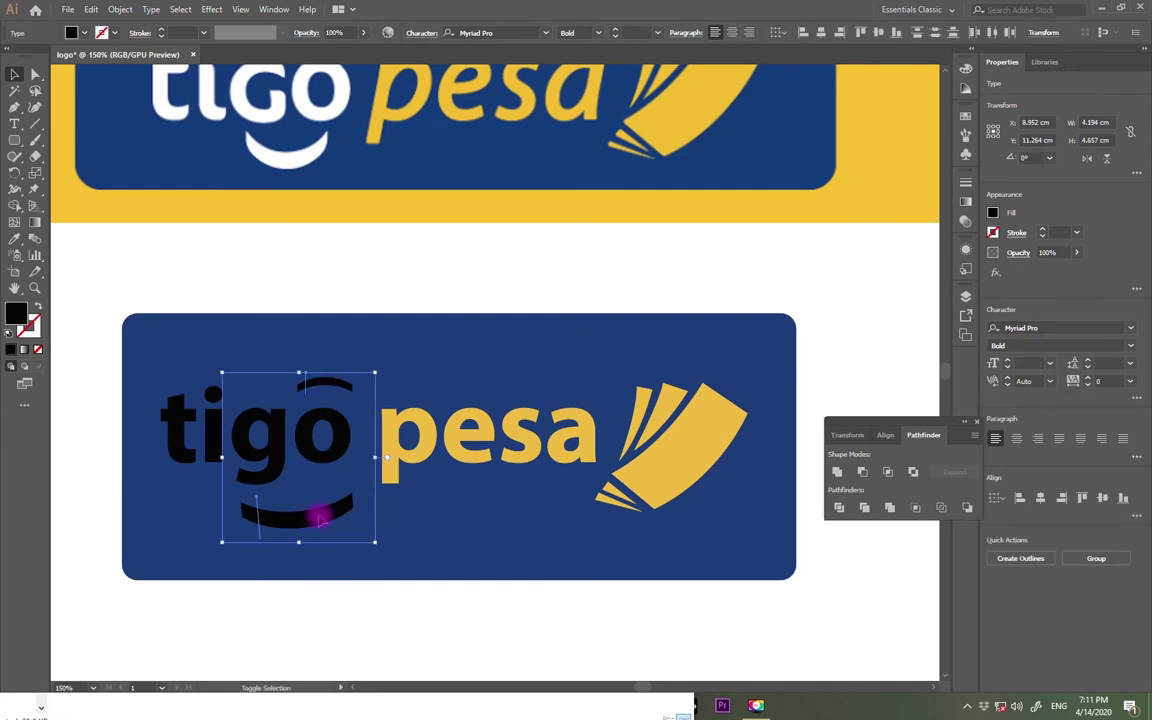
left_click(85, 35)
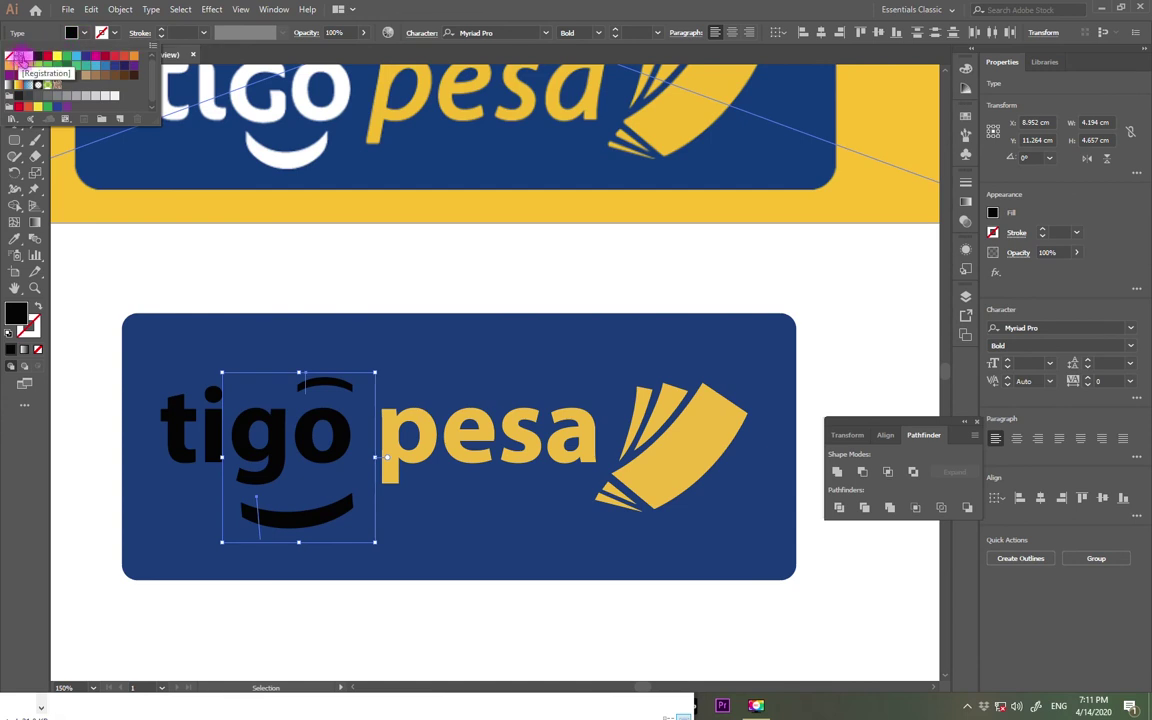
left_click(18, 56)
- Turn the word 'tigo' white, then select all parts of the recreated logo
left_click(329, 437)
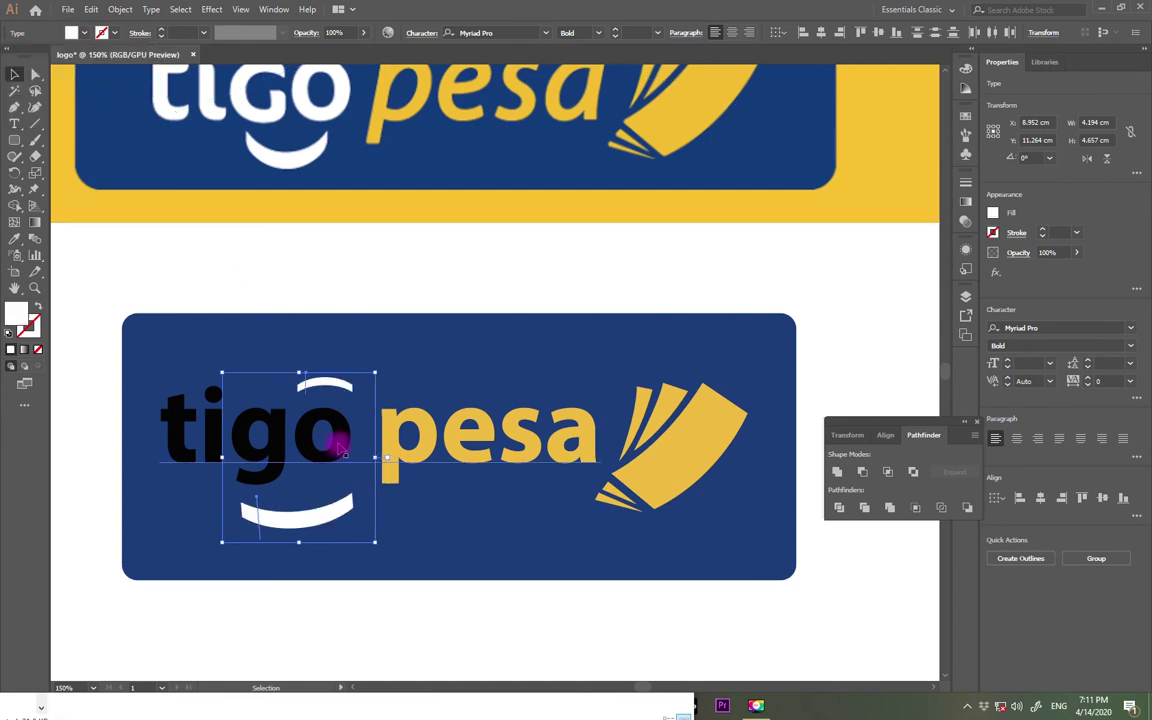
double_click(347, 442)
left_click_drag(354, 443, 155, 415)
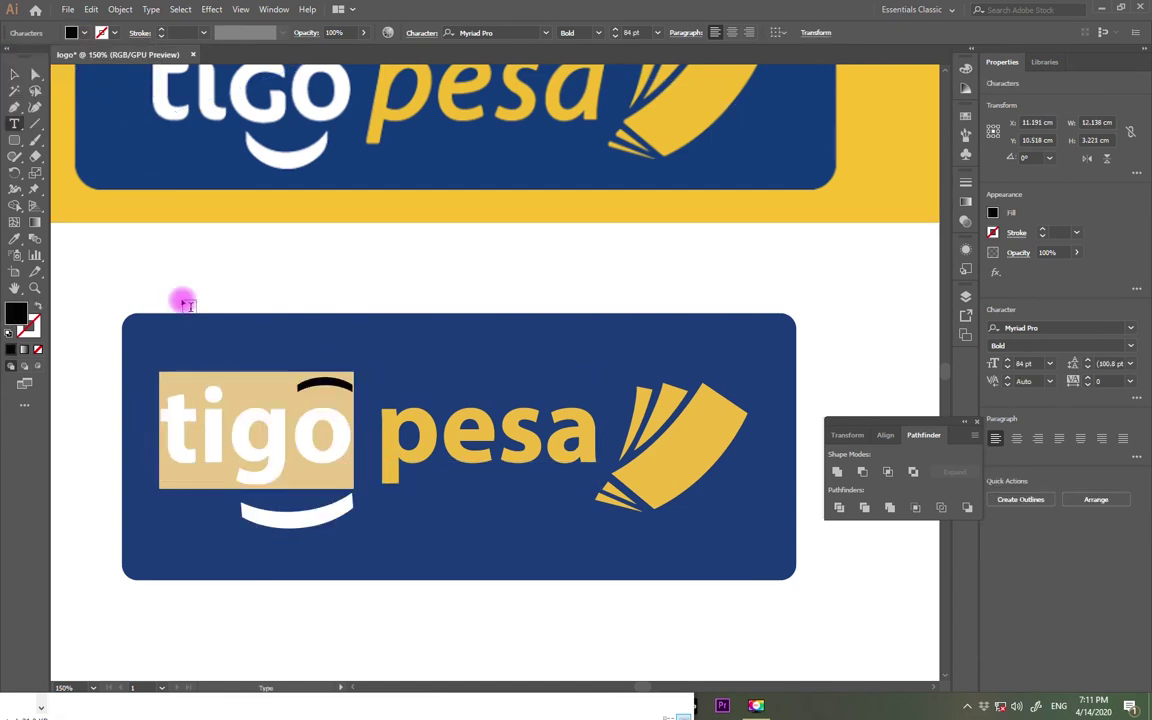
left_click(85, 35)
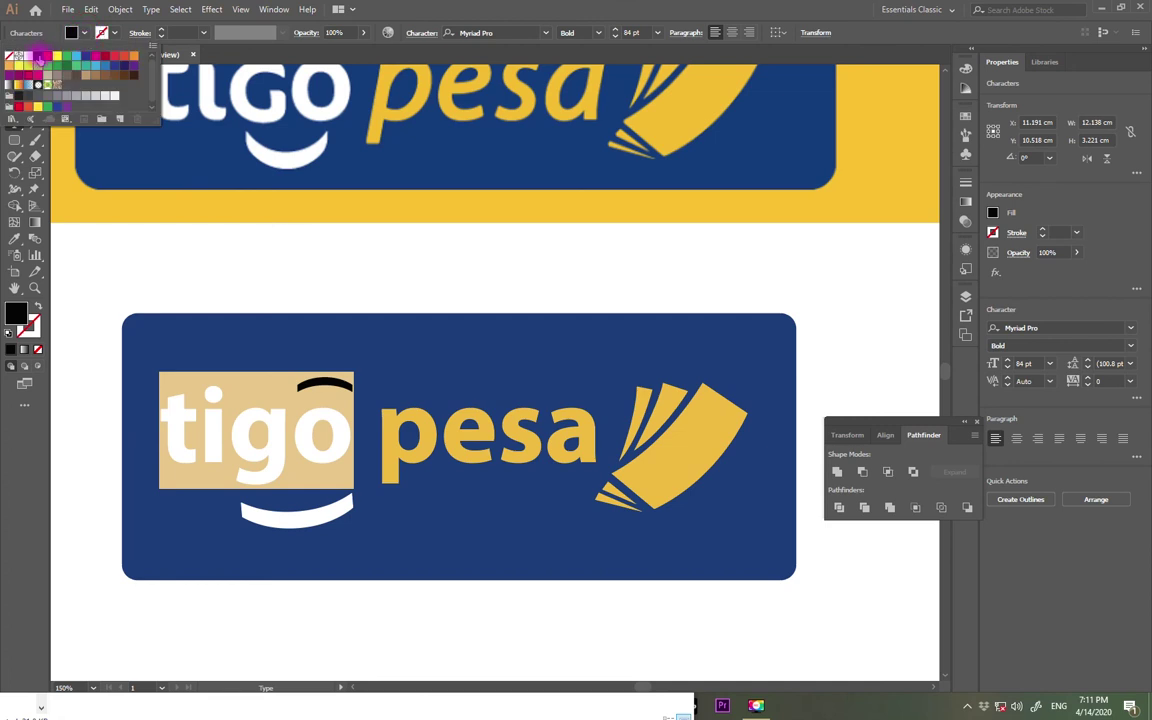
left_click(28, 57)
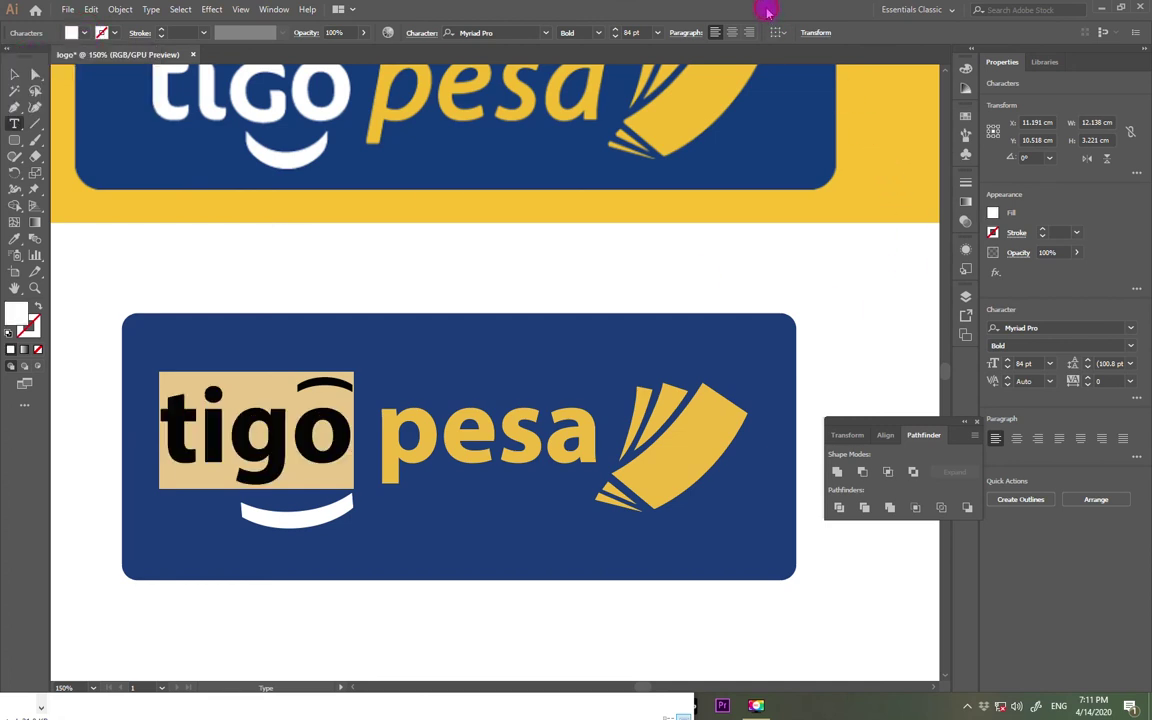
left_click(15, 73)
left_click(507, 260)
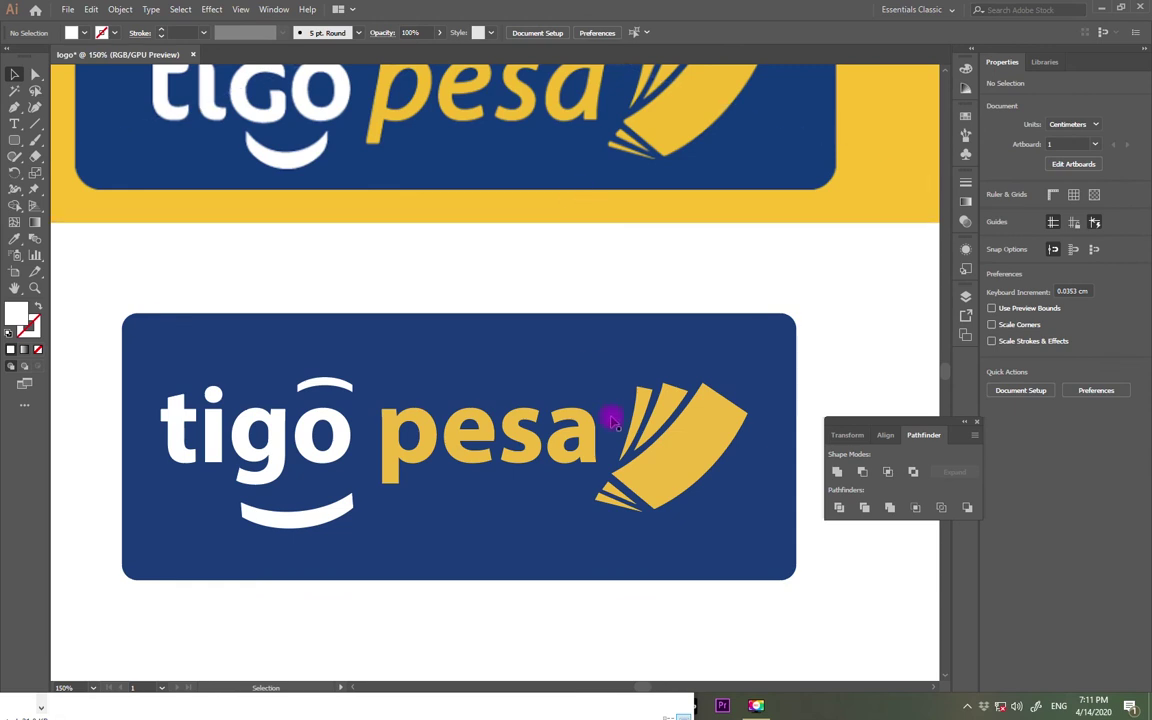
left_click_drag(792, 295, 418, 535)
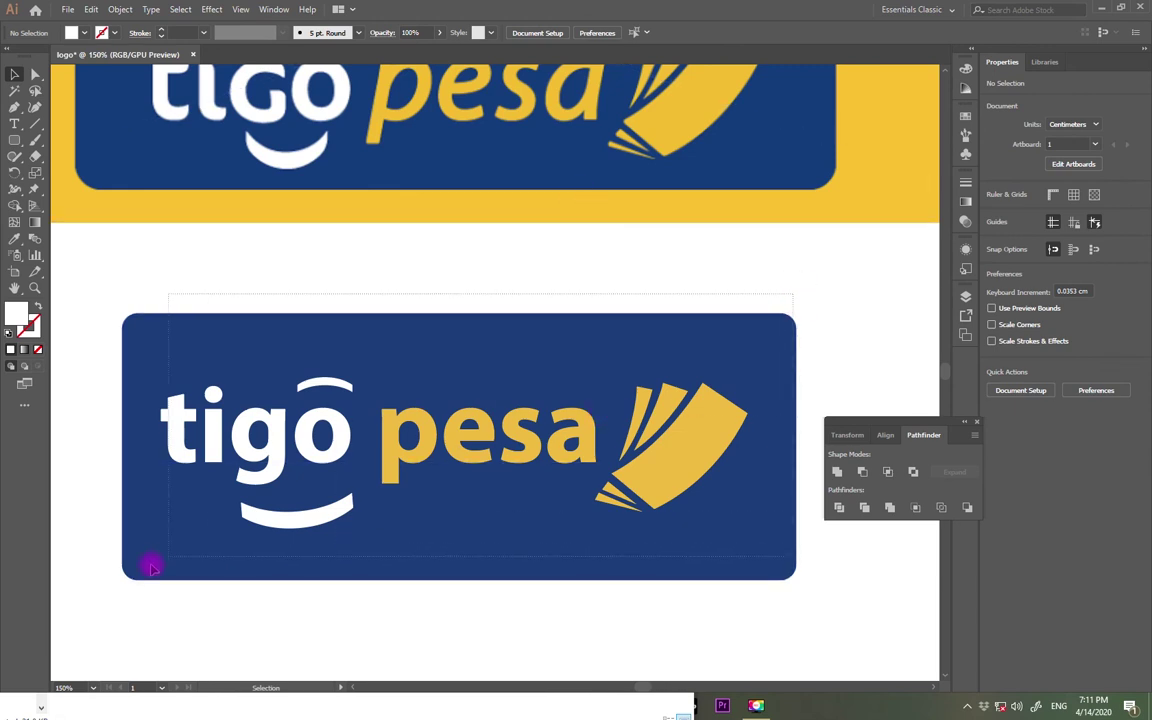
- Group all parts of the recreated tigo pesa logo
left_click_drag(152, 568, 298, 536)
right_click(446, 409)
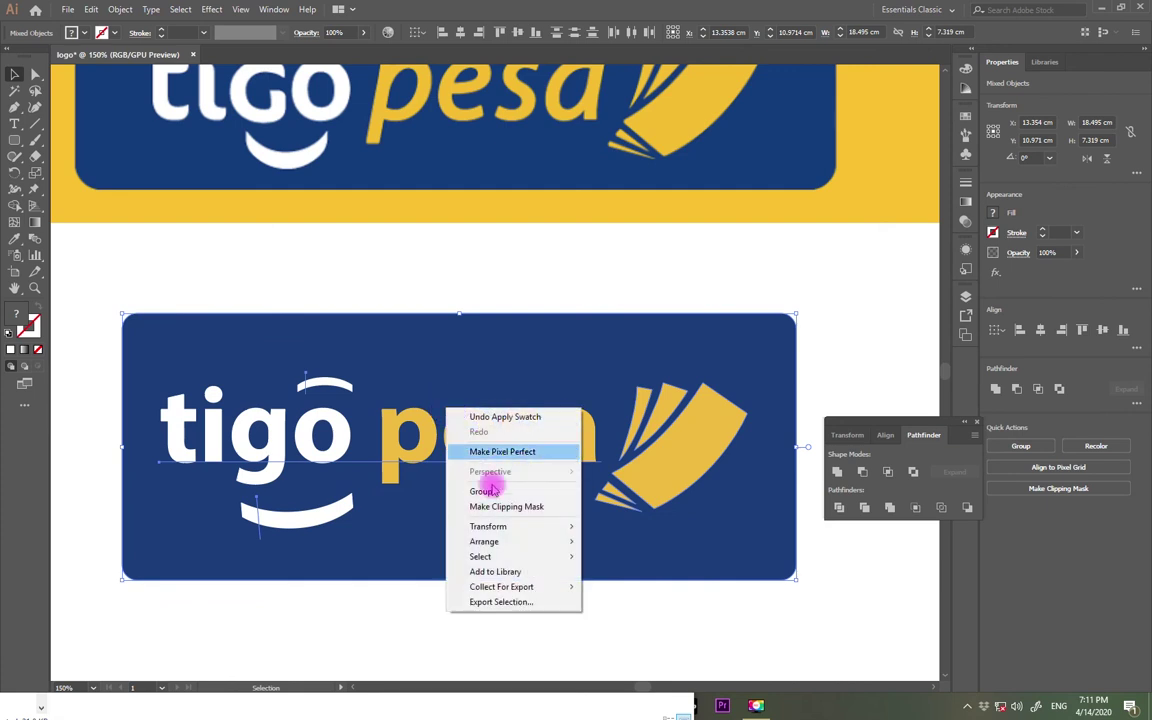
left_click(485, 491)
left_click(573, 250)
- Move the grouped logo lower on the artboard and shift the reference banner up
left_click_drag(517, 427, 575, 397)
left_click(518, 575)
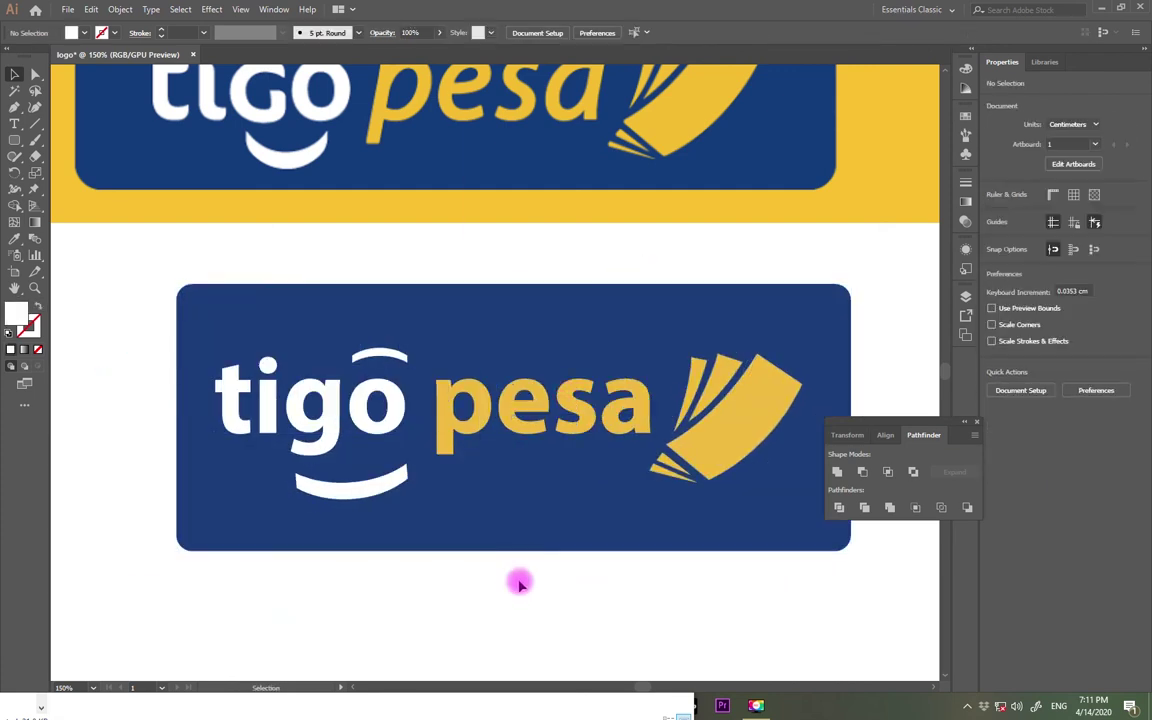
scroll(504, 368, "up", 2)
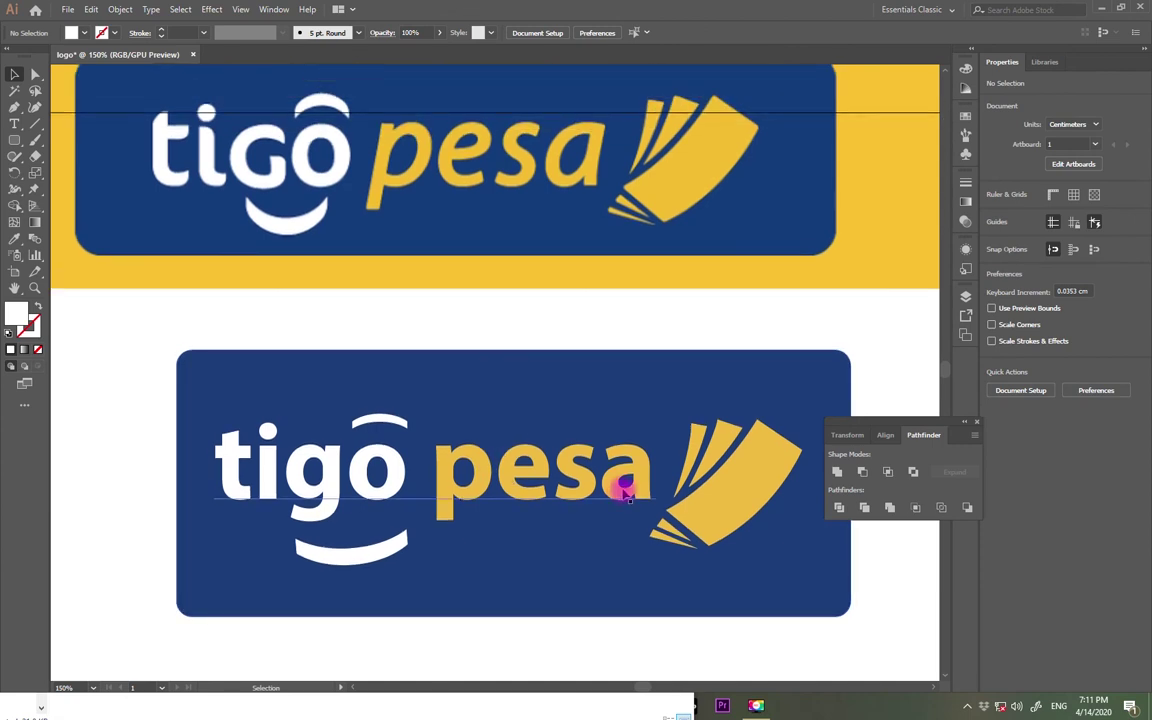
left_click_drag(666, 483, 608, 501)
left_click(757, 352)
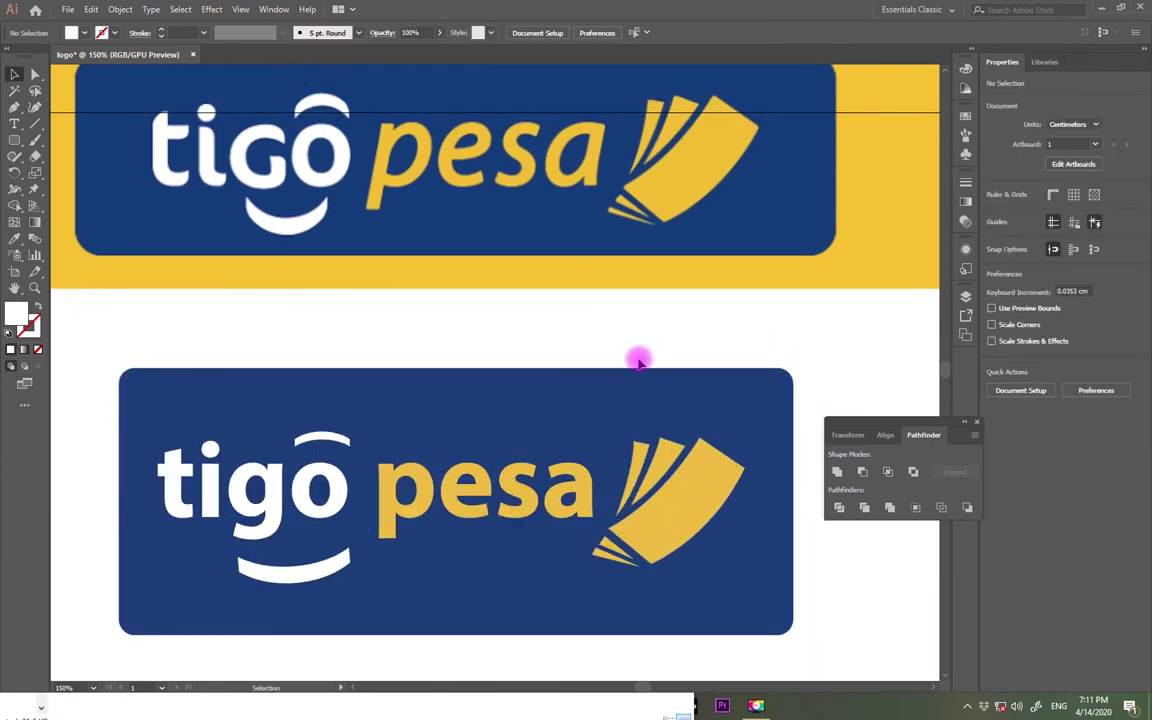
key("ctrl+minus")
key("ctrl+minus")
left_click_drag(513, 416, 549, 468)
left_click_drag(565, 311, 590, 217)
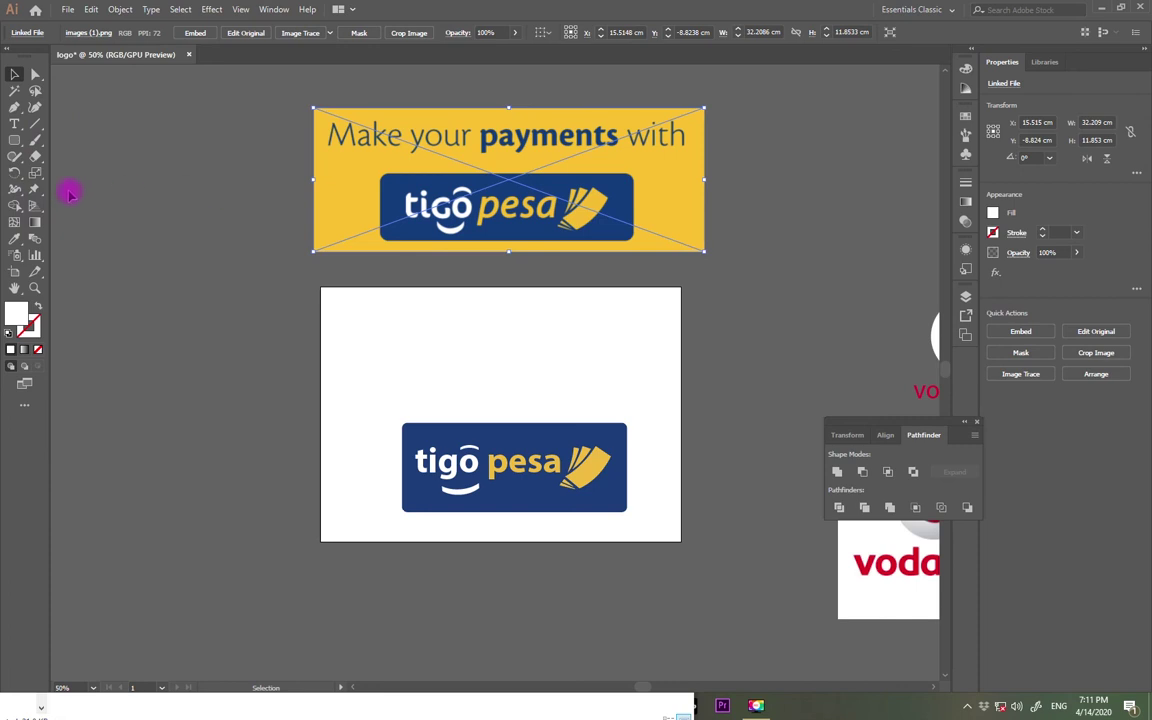
- Ungroup the logo and shorten the blue backing from its top and bottom edges
left_click(540, 420)
right_click(527, 437)
left_click(560, 546)
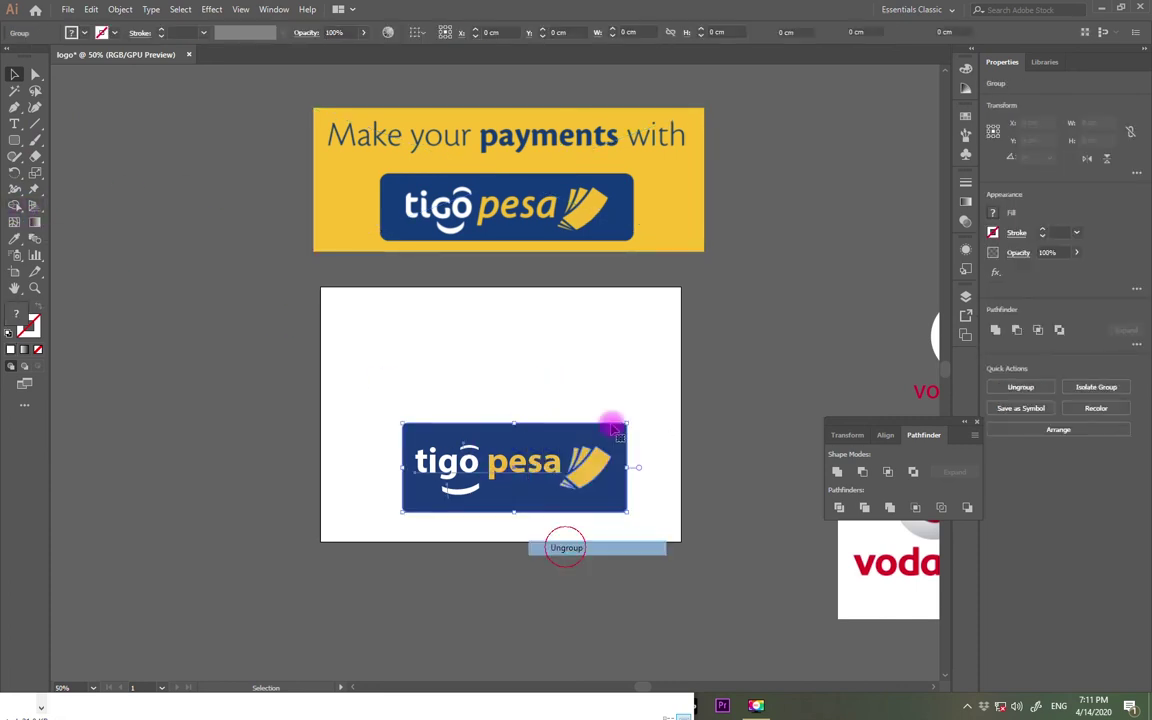
left_click(609, 417)
mouse_move(510, 435)
left_mouse_down()
mouse_move(509, 411)
mouse_move(517, 429)
left_mouse_up()
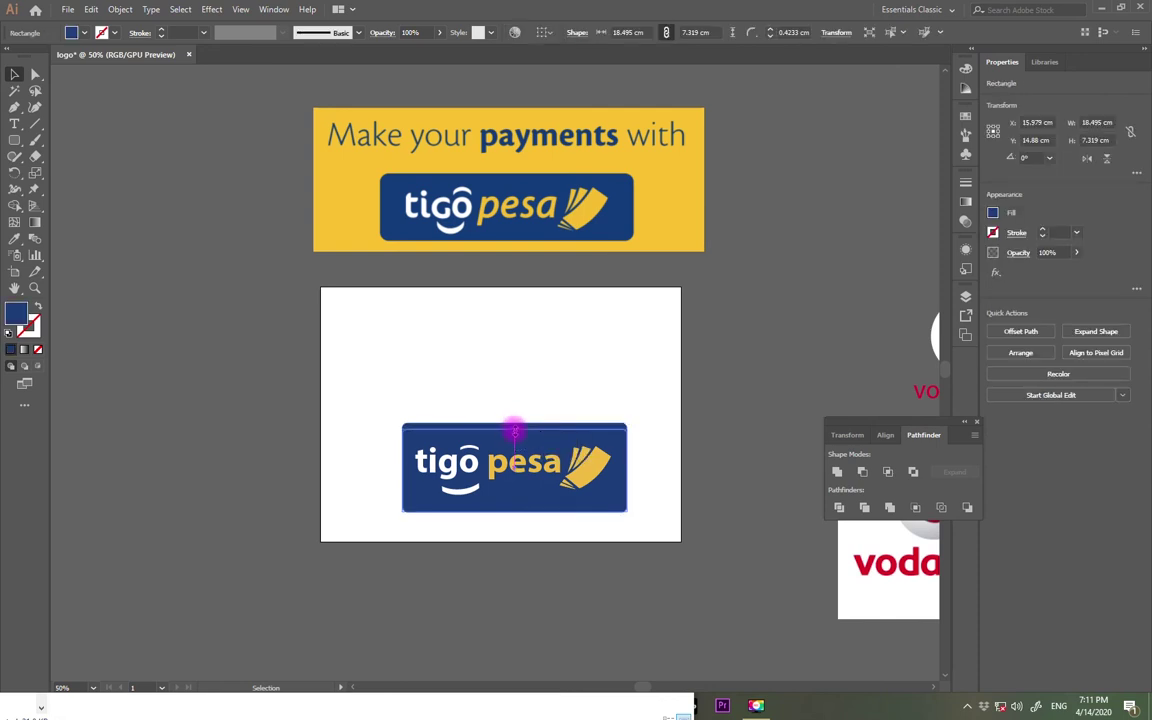
left_click_drag(513, 512, 514, 503)
- Regroup the blue backing with the lettering and nudge it slightly lower-left
left_click_drag(643, 393, 401, 526)
right_click(502, 480)
left_click(492, 569)
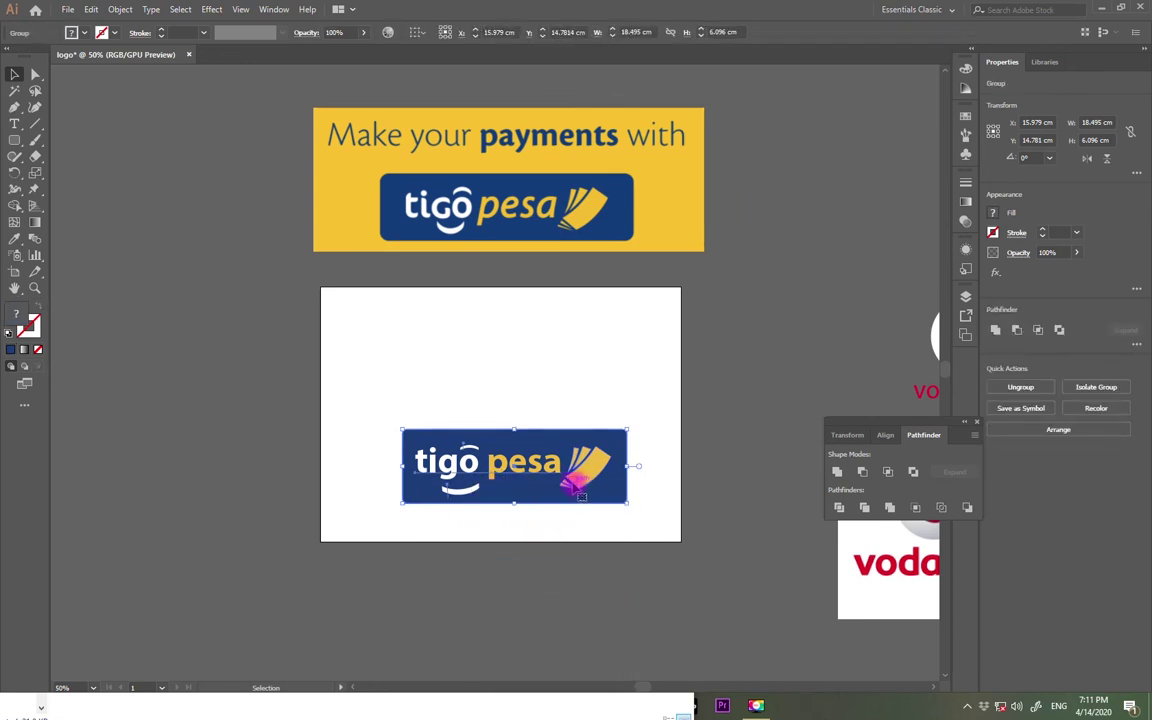
mouse_move(580, 495)
left_mouse_down()
mouse_move(540, 494)
mouse_move(545, 483)
mouse_move(566, 508)
left_mouse_up()
left_click(596, 334)
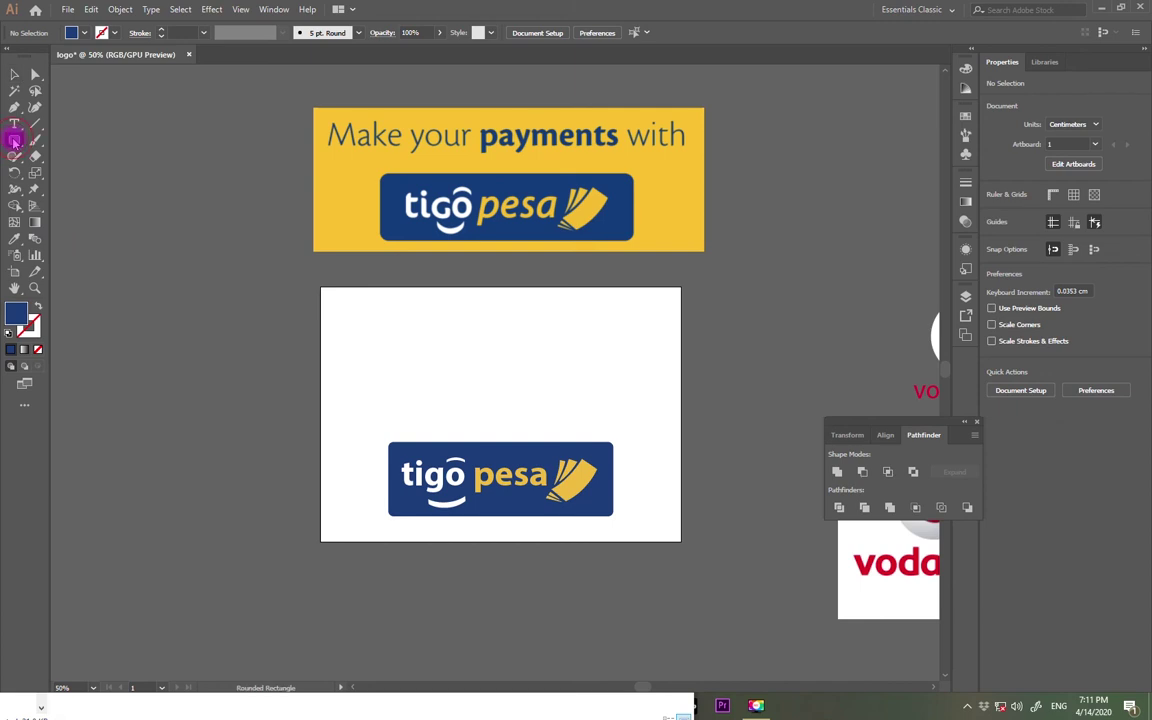
- Draw an artboard-sized rectangle filled with the reference banner's yellow
left_click_drag(14, 140, 50, 139)
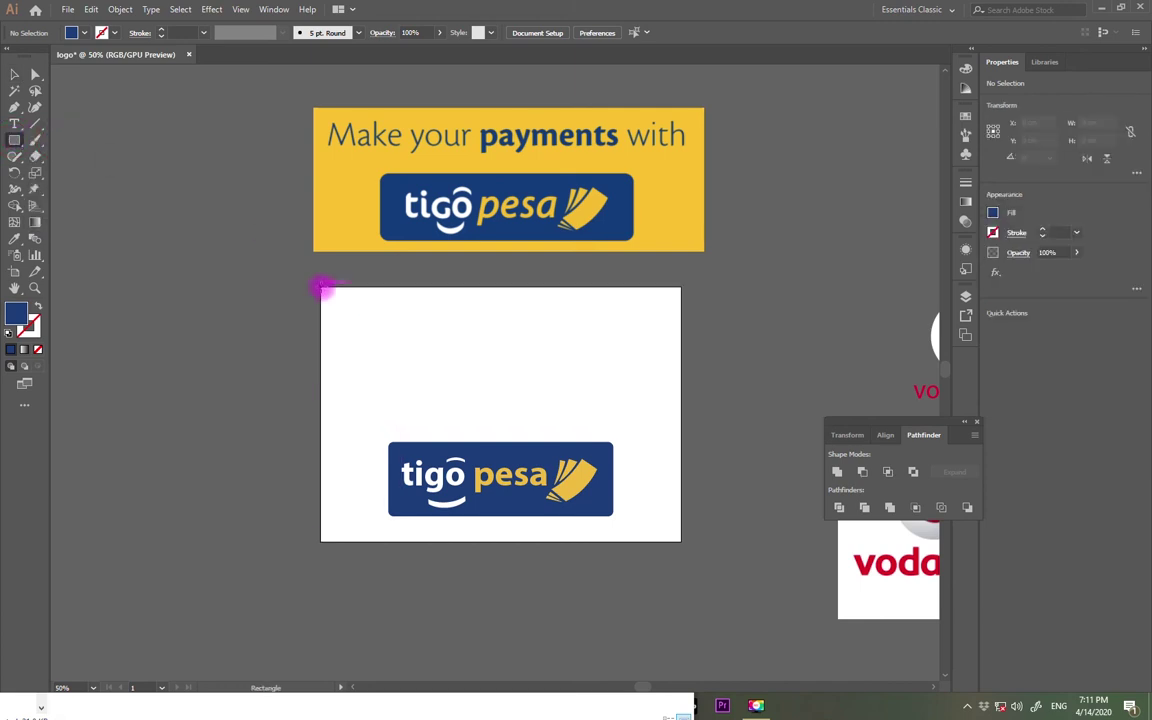
left_click_drag(321, 289, 681, 541)
left_click(14, 239)
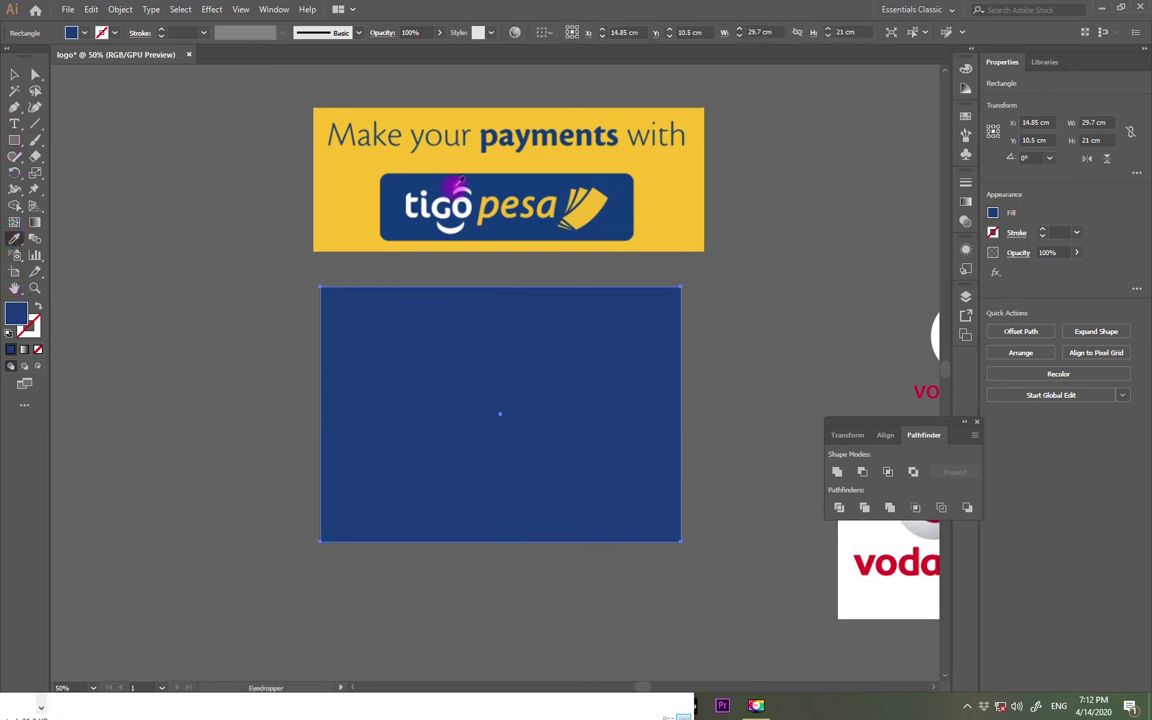
left_click(327, 193)
left_click(14, 74)
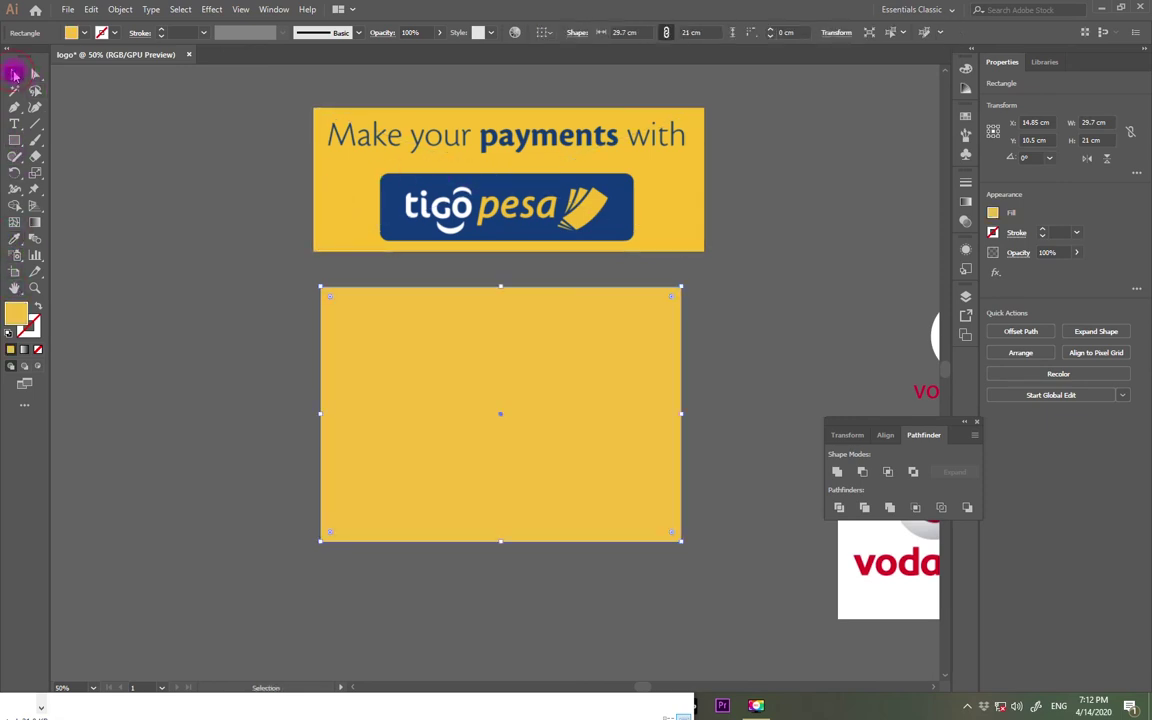
- Send the yellow rectangle to the back, behind the logo
right_click(535, 417)
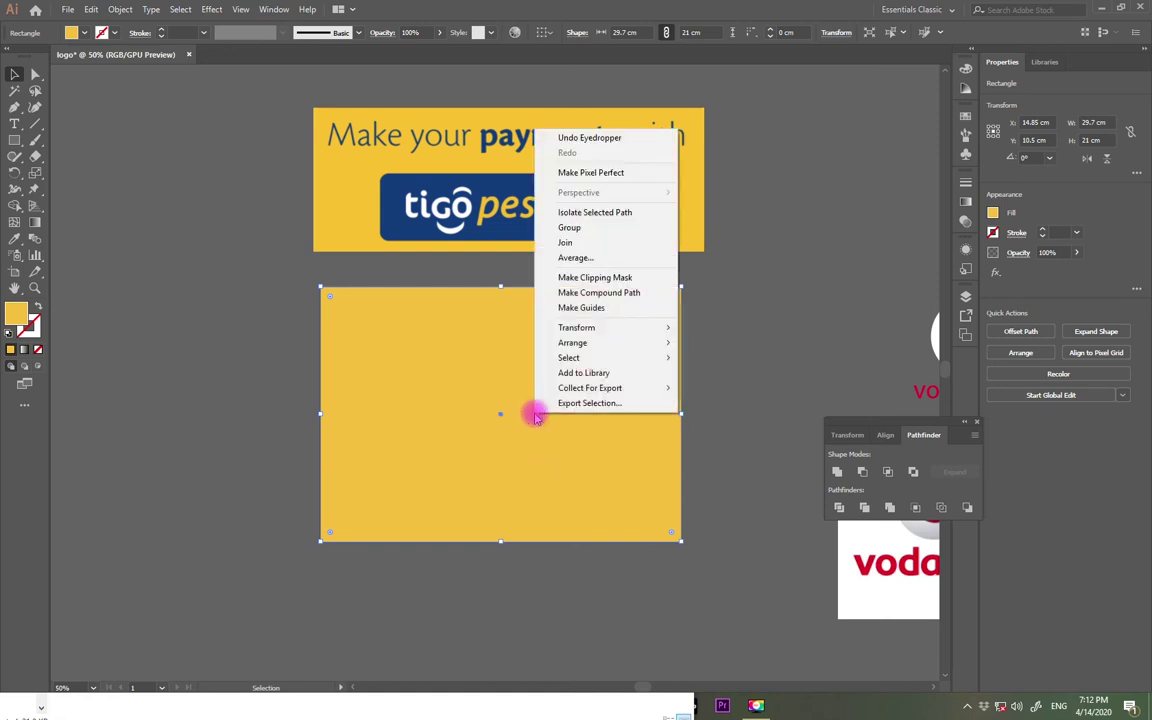
mouse_move(625, 340)
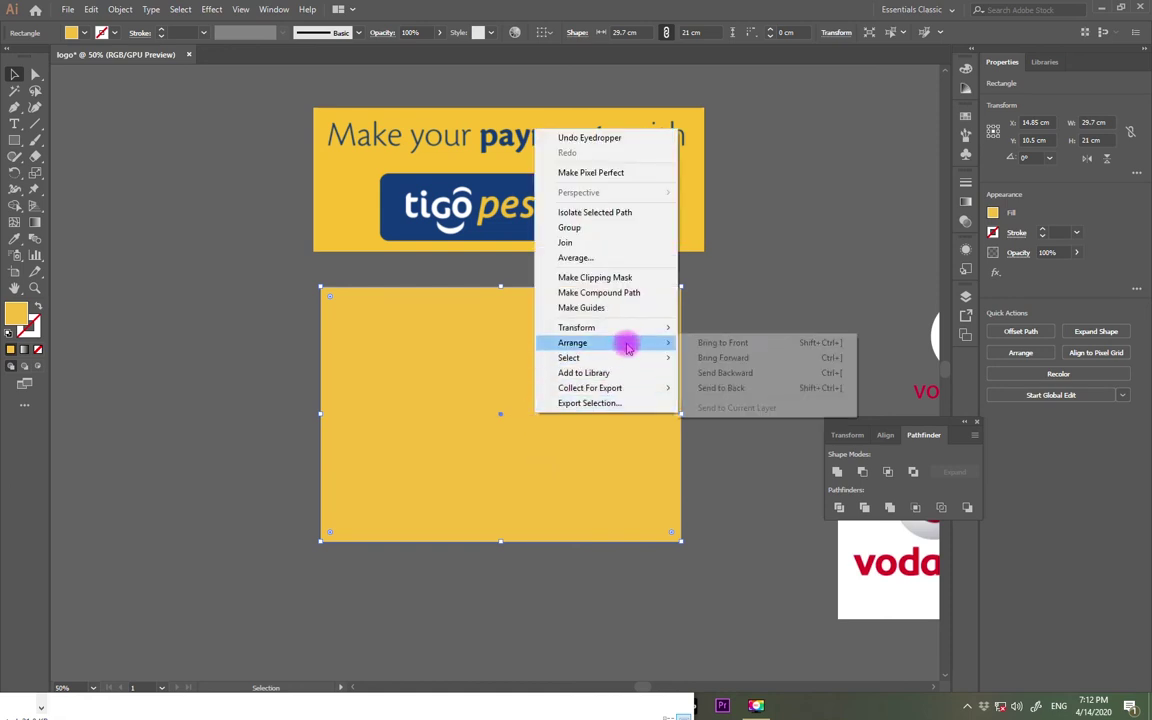
left_click(745, 390)
left_click(748, 362)
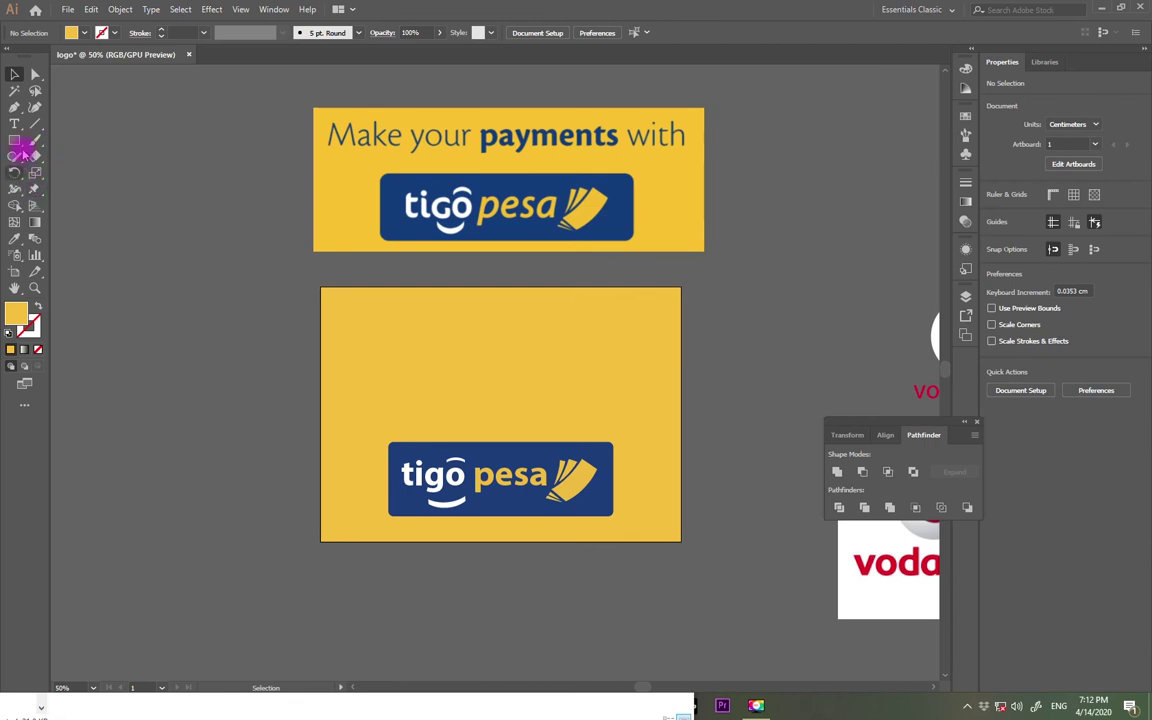
left_click(15, 125)
- Add the text line 'Make your payment with' in Regular weight
left_click(155, 373)
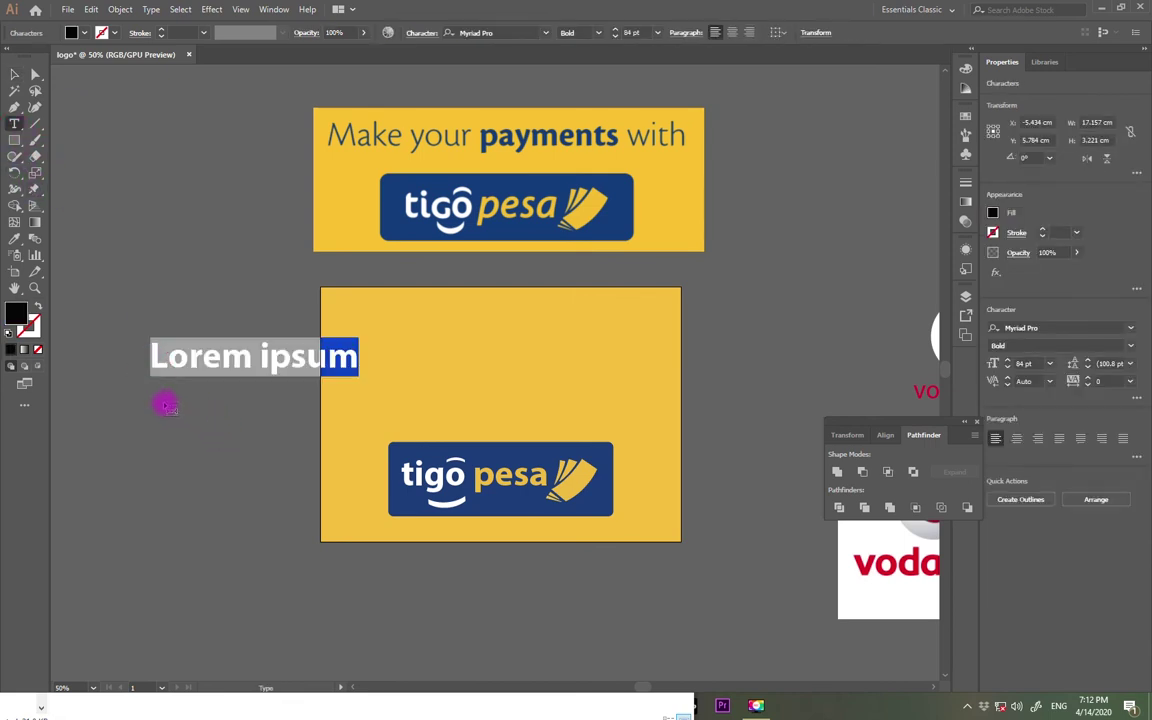
type("Make your payment with")
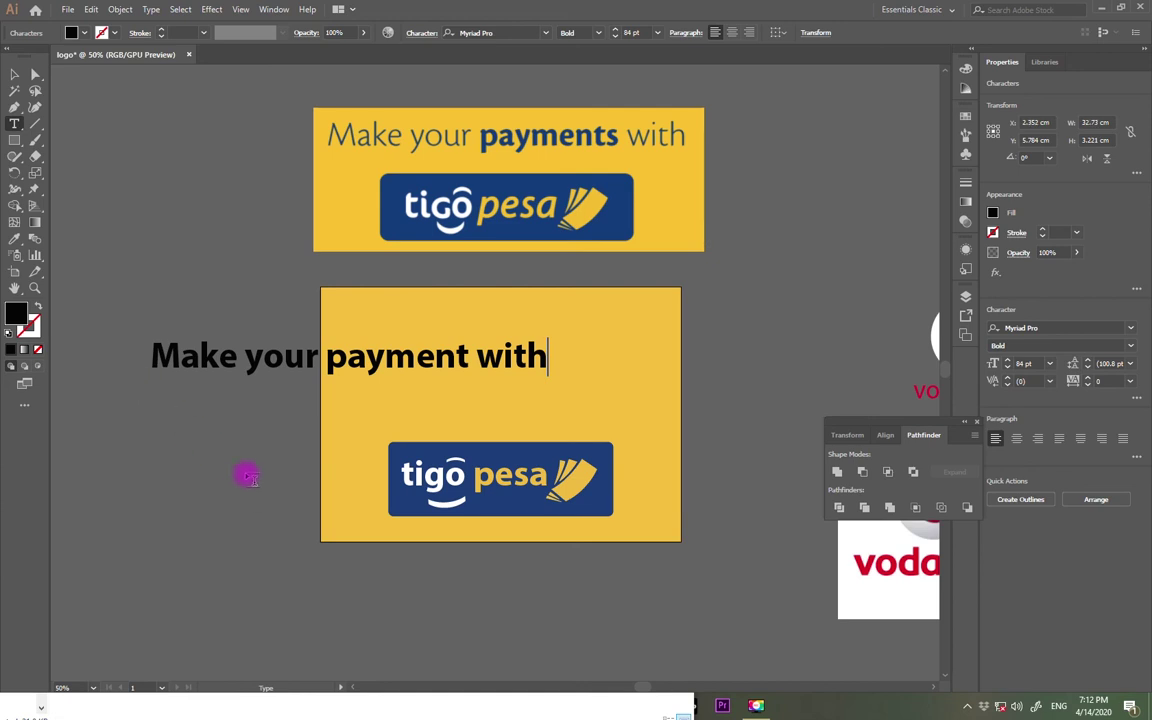
left_click(14, 76)
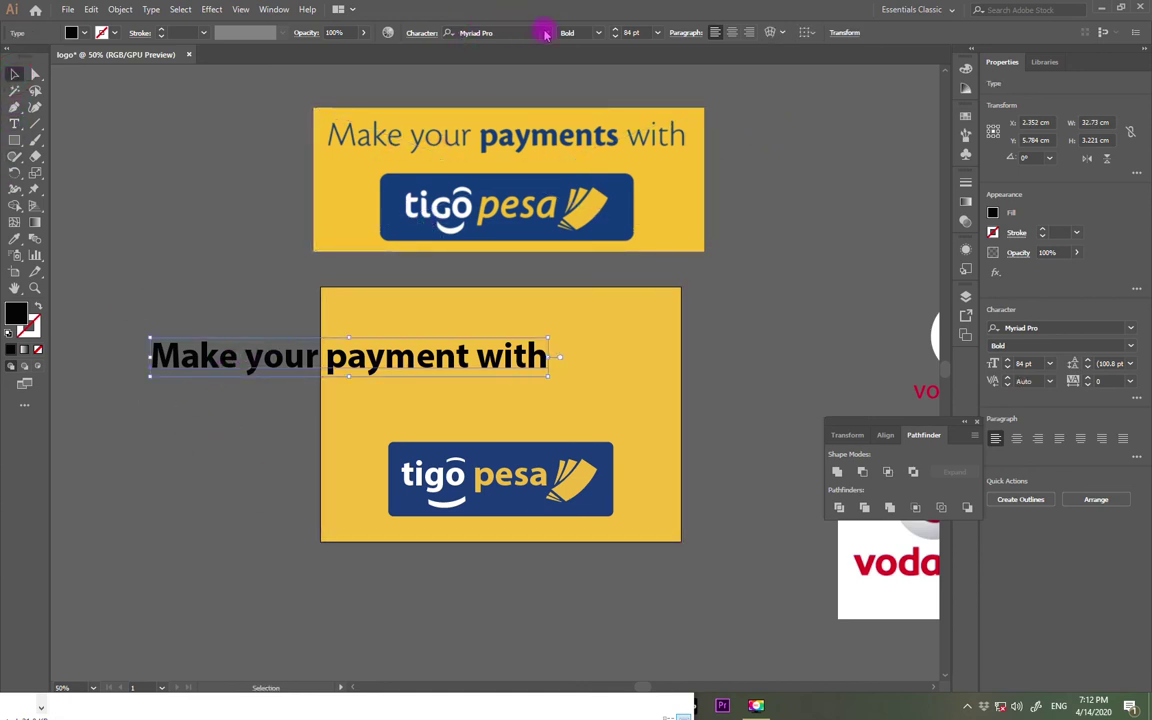
left_click(600, 34)
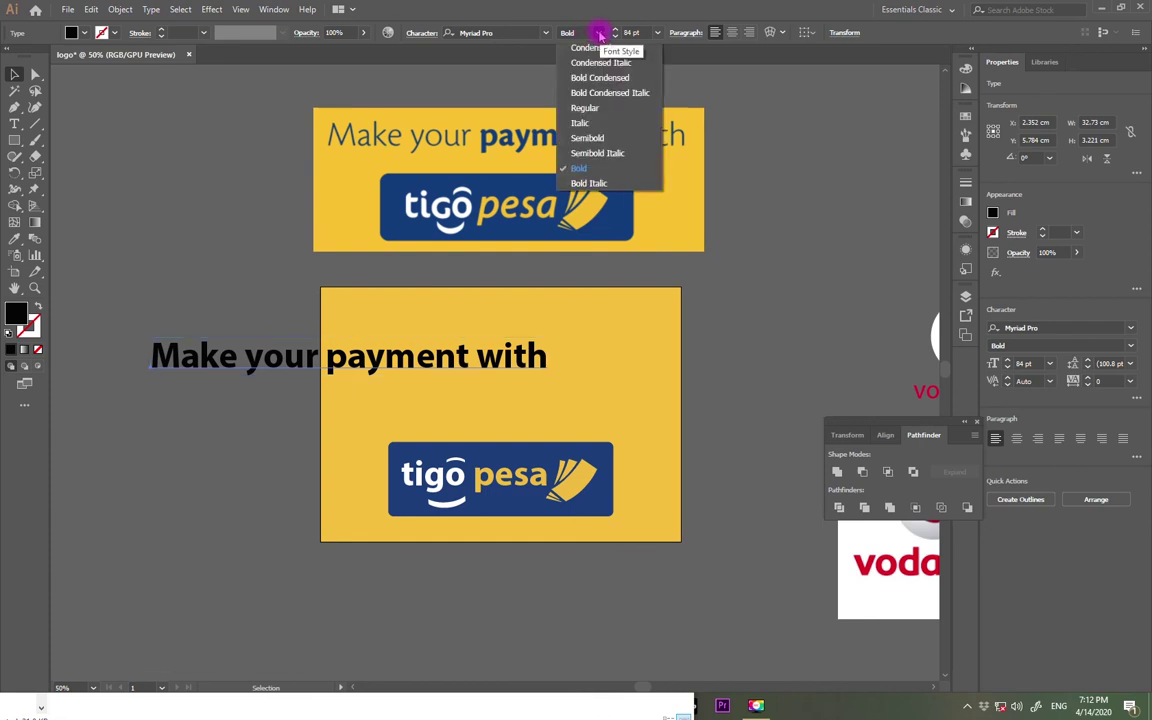
left_click(585, 109)
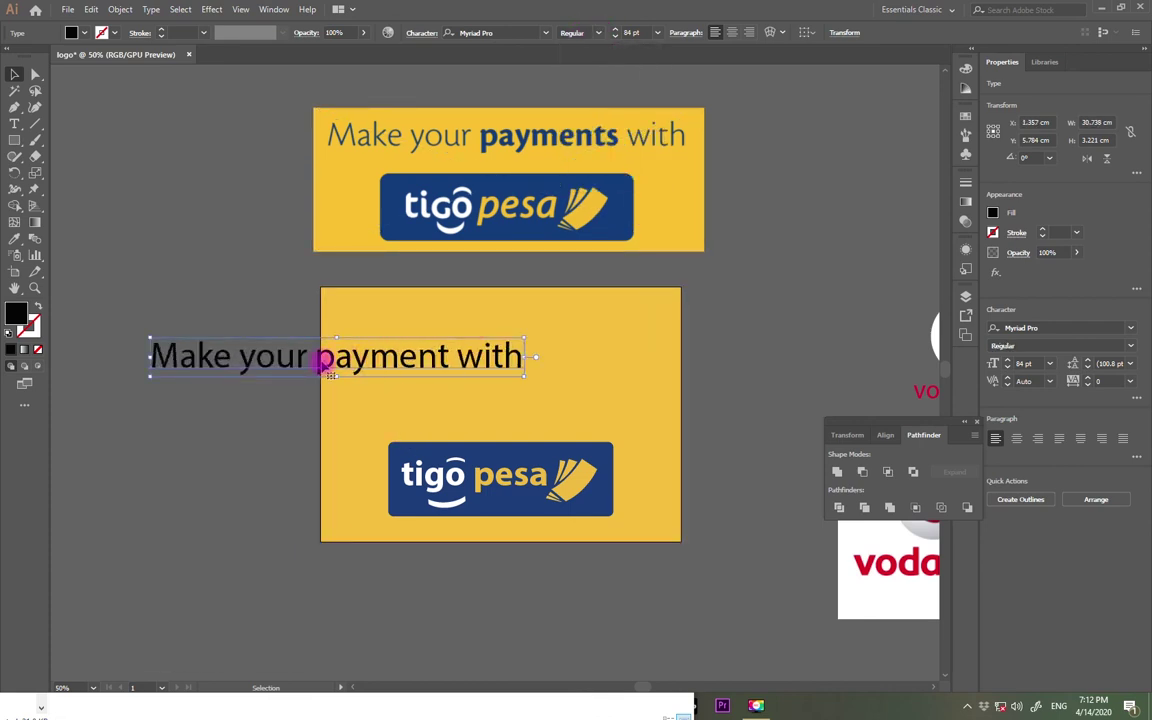
- Make the word 'payment' bold
double_click(320, 365)
left_click_drag(318, 366, 449, 356)
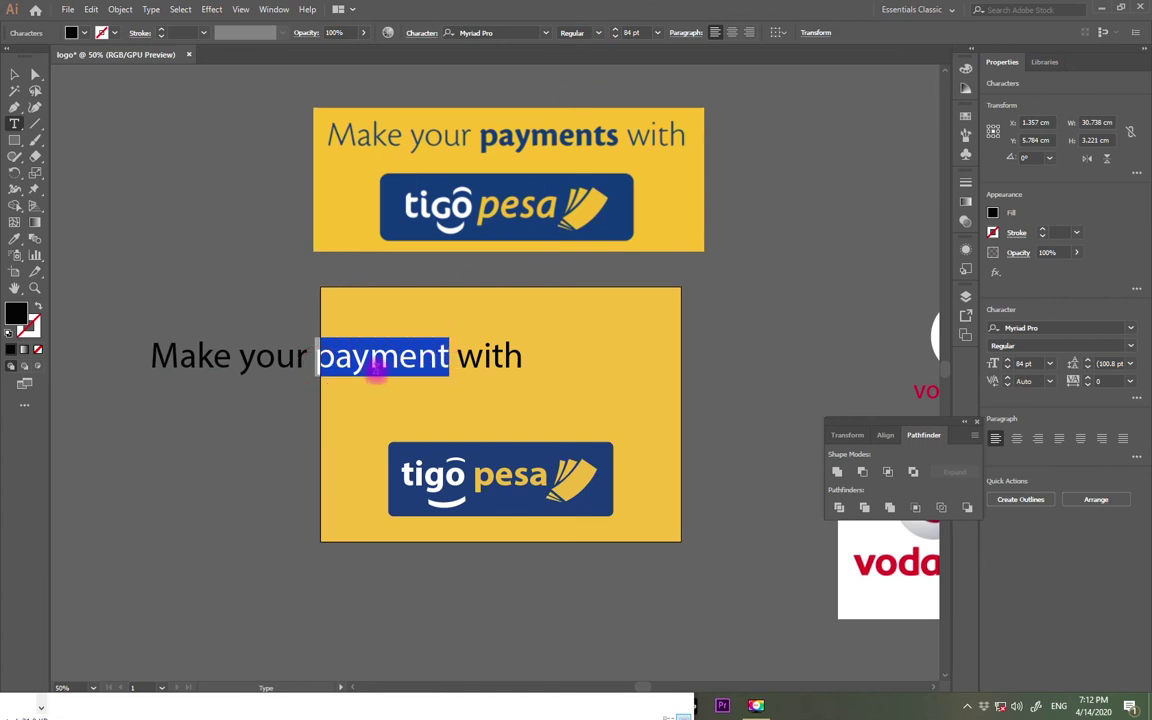
left_click(598, 33)
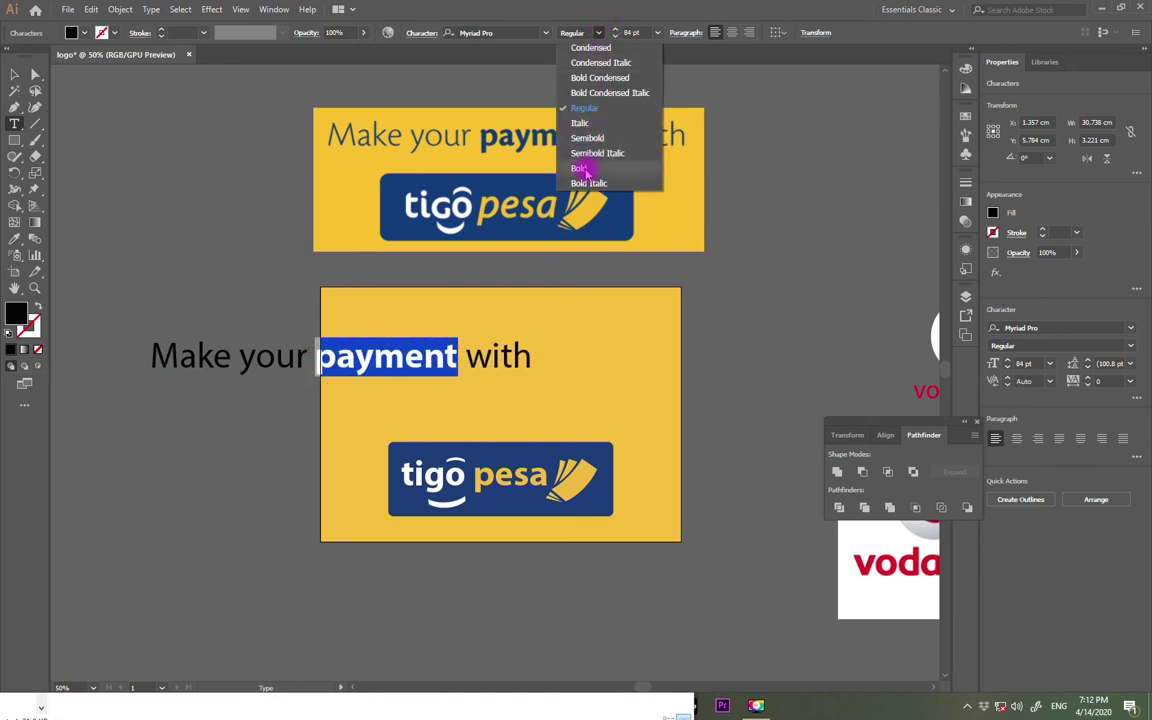
left_click(588, 165)
left_click(13, 75)
left_click(789, 321)
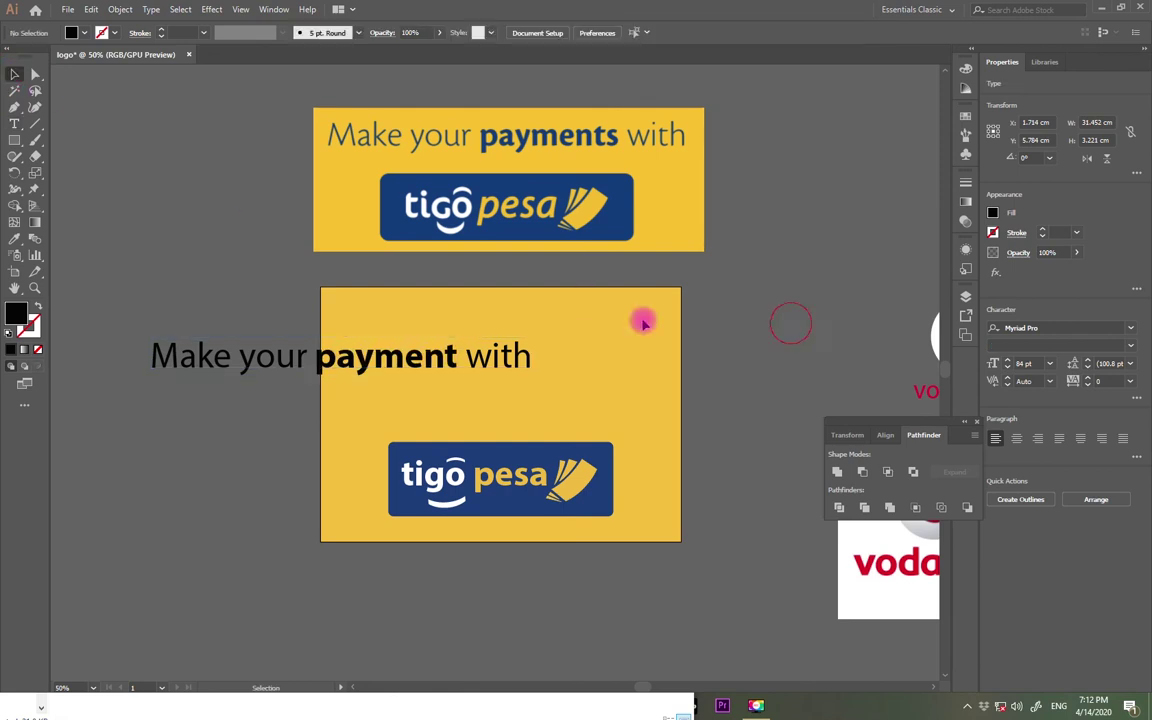
- Reduce the text to 69 pt and place it just above the logo
left_click_drag(463, 355, 631, 350)
left_click(615, 37)
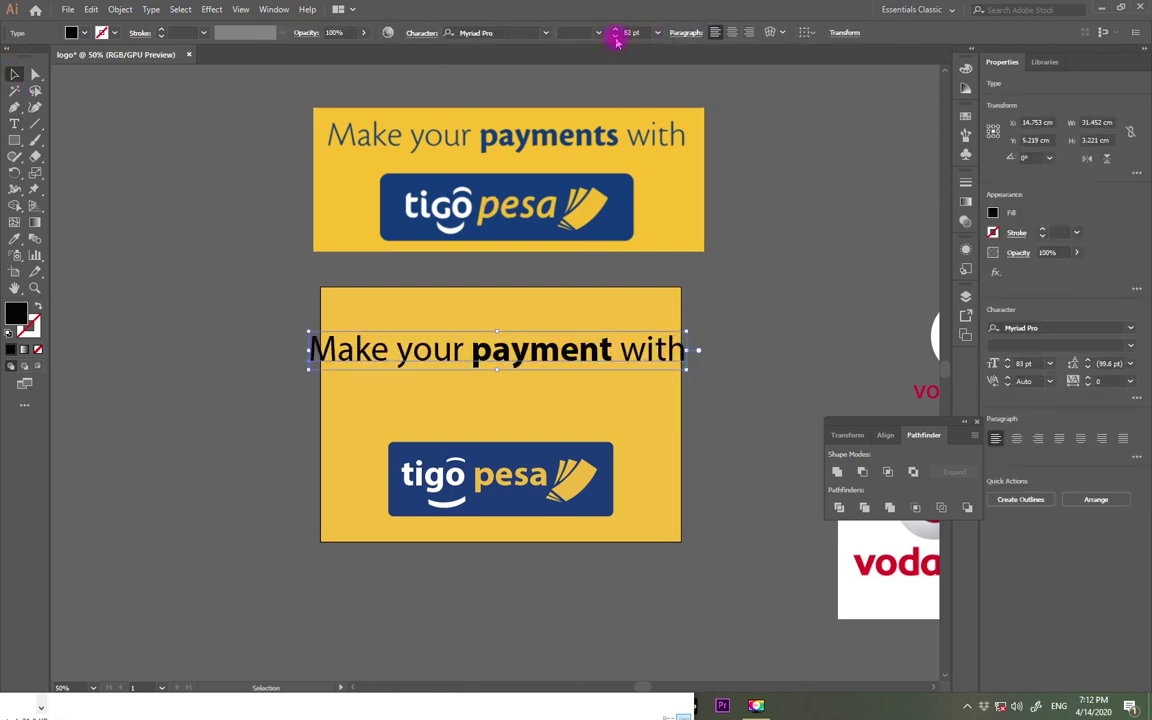
left_click(615, 37)
left_click(615, 37)
left_click(615, 37)
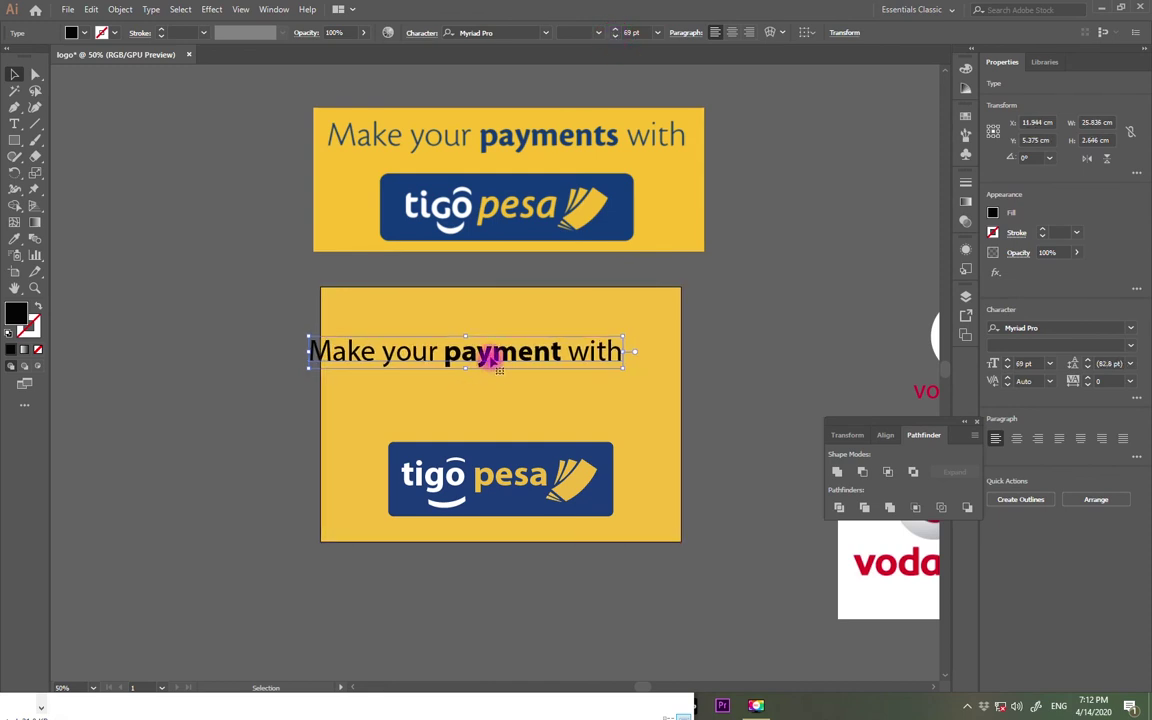
left_click_drag(490, 356, 527, 420)
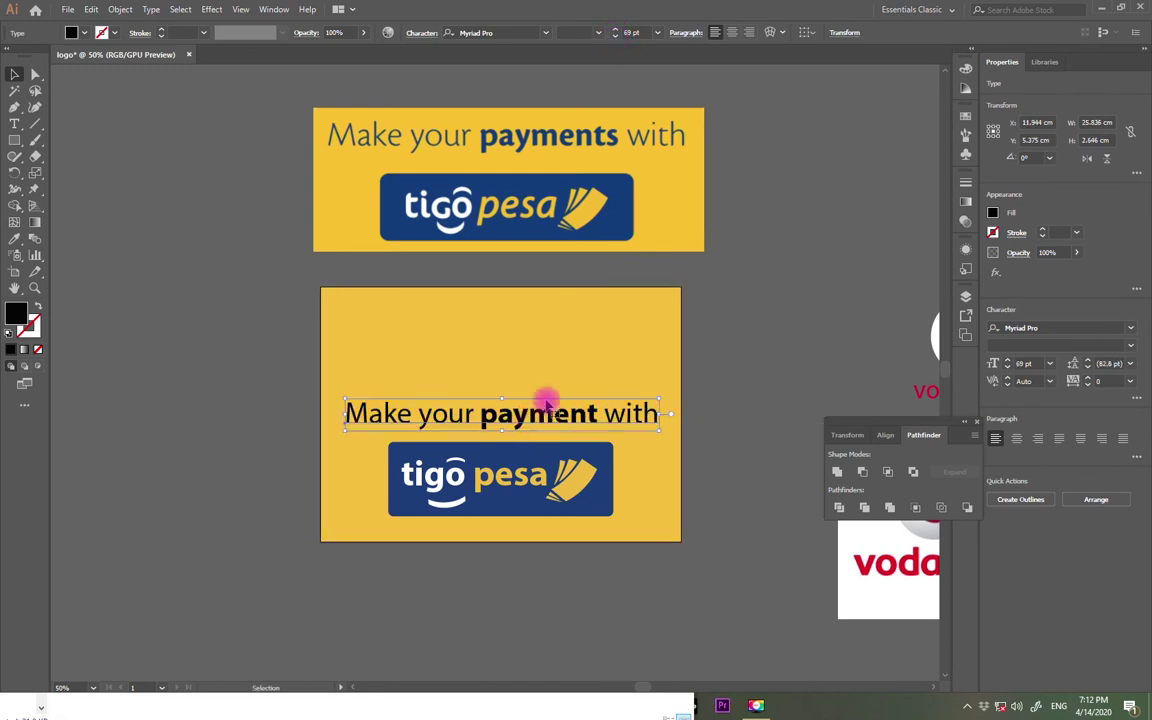
- Colour the text with the logo's navy blue using the Eyedropper
left_click(16, 238)
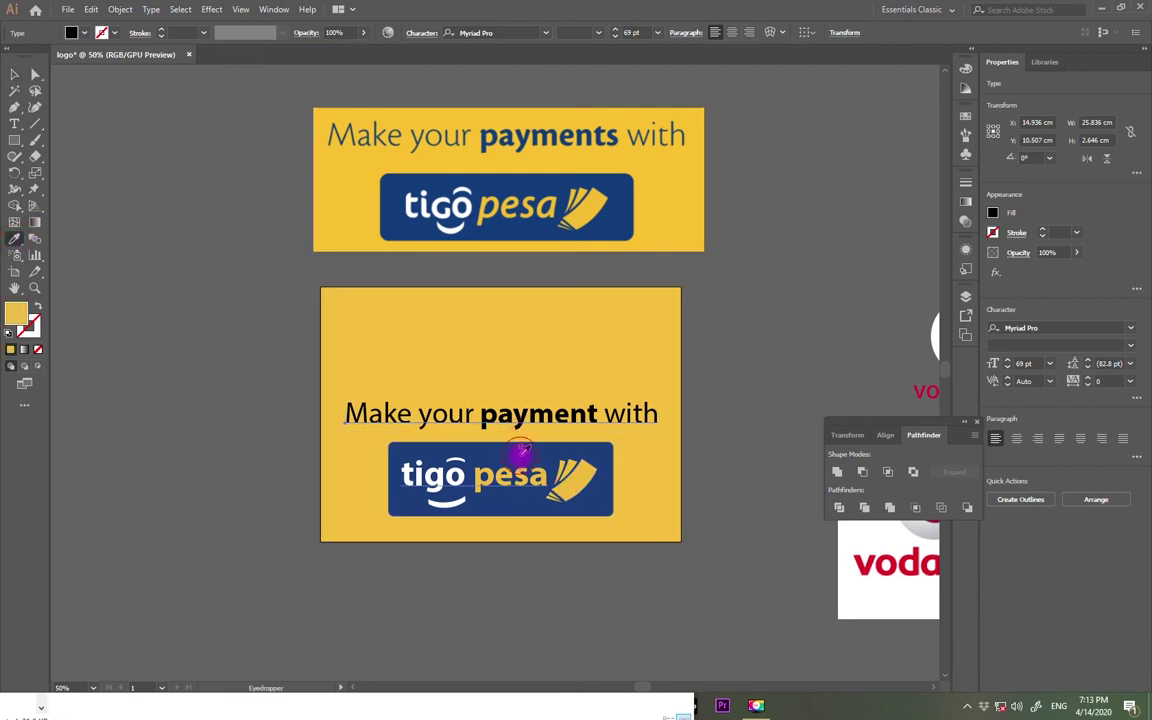
left_click(522, 452)
right_click(273, 174)
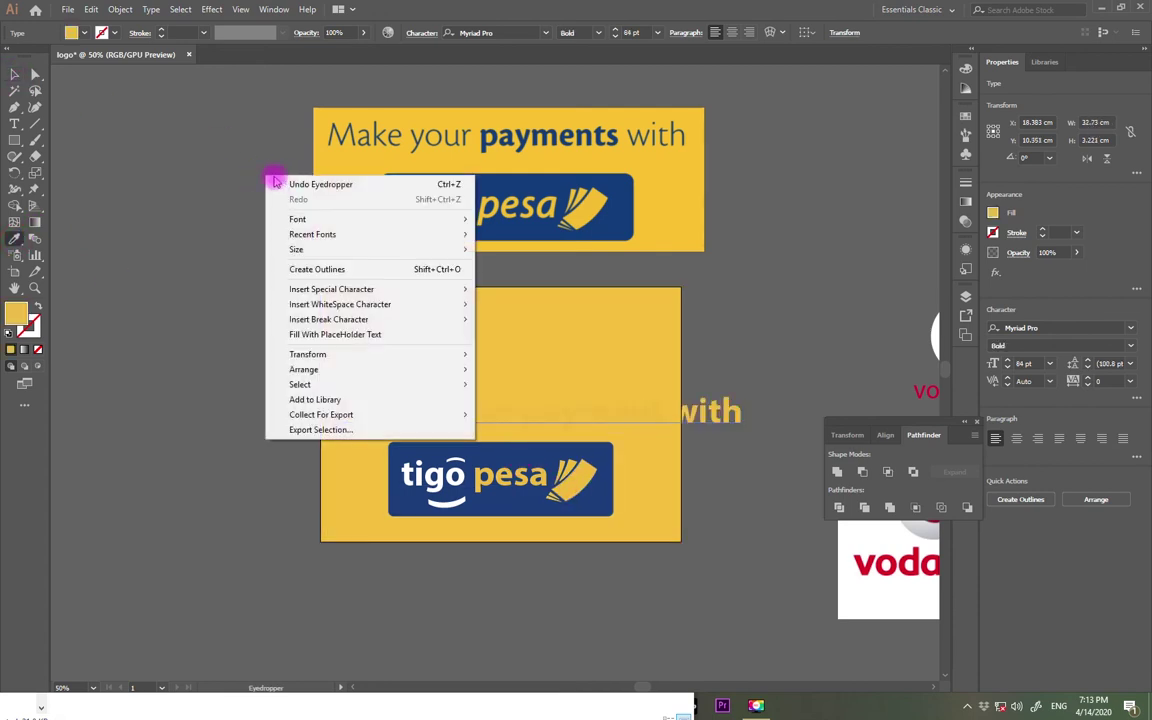
left_click(300, 182)
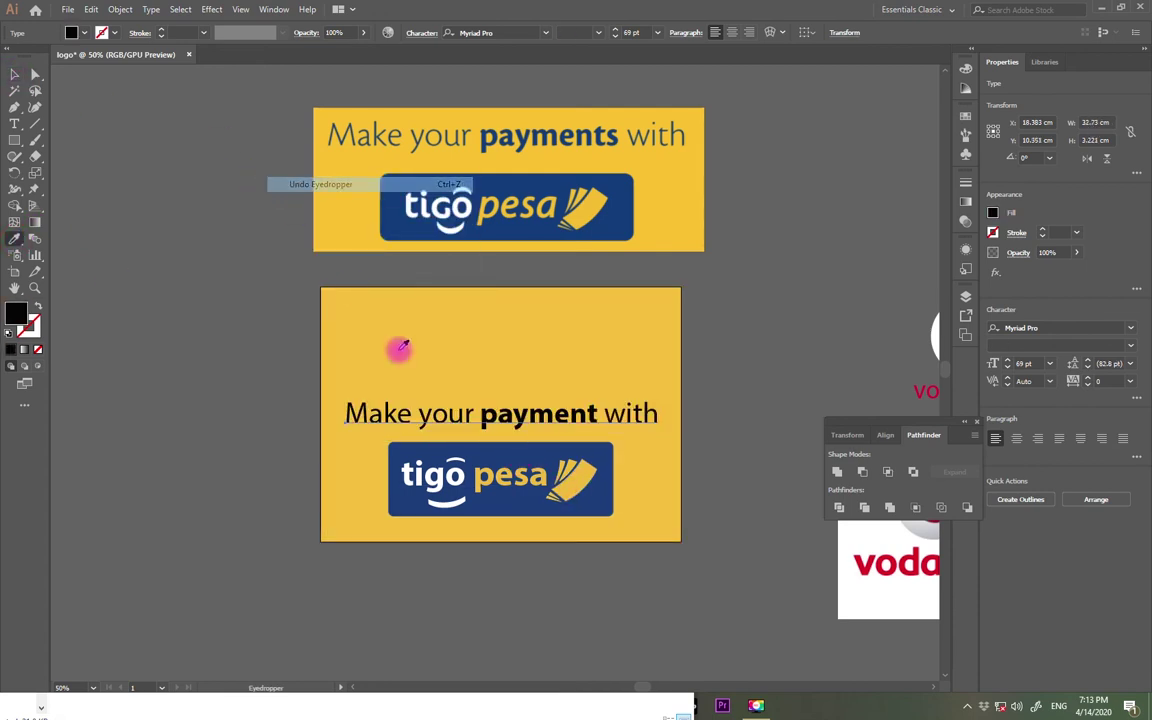
left_click(425, 452)
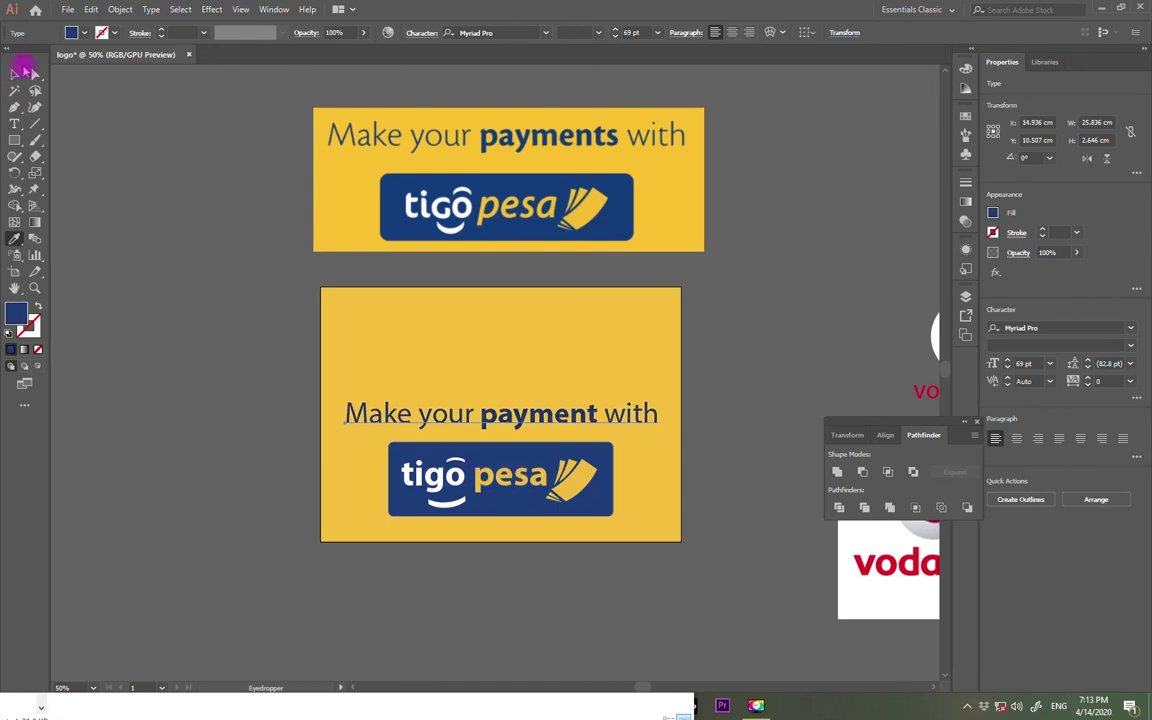
left_click(22, 72)
- Trim the yellow rectangle's height and shrink the reference banner, placing it above
left_click(501, 290)
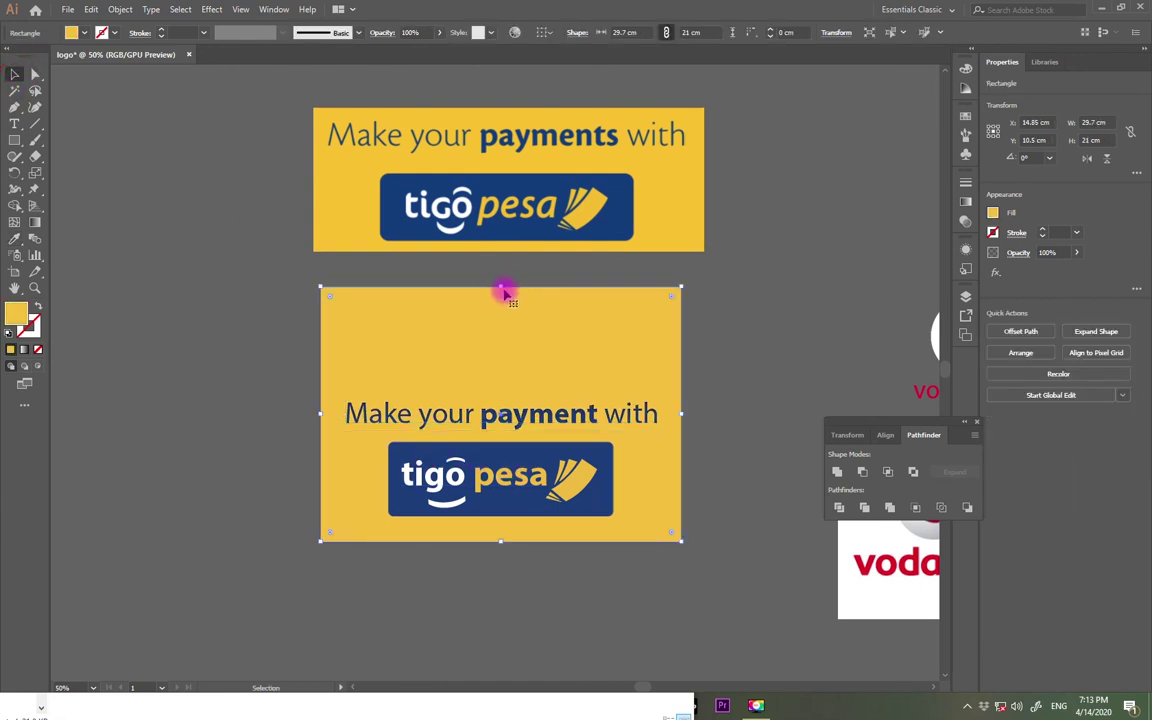
left_click_drag(501, 288, 501, 387)
left_click_drag(502, 543, 502, 527)
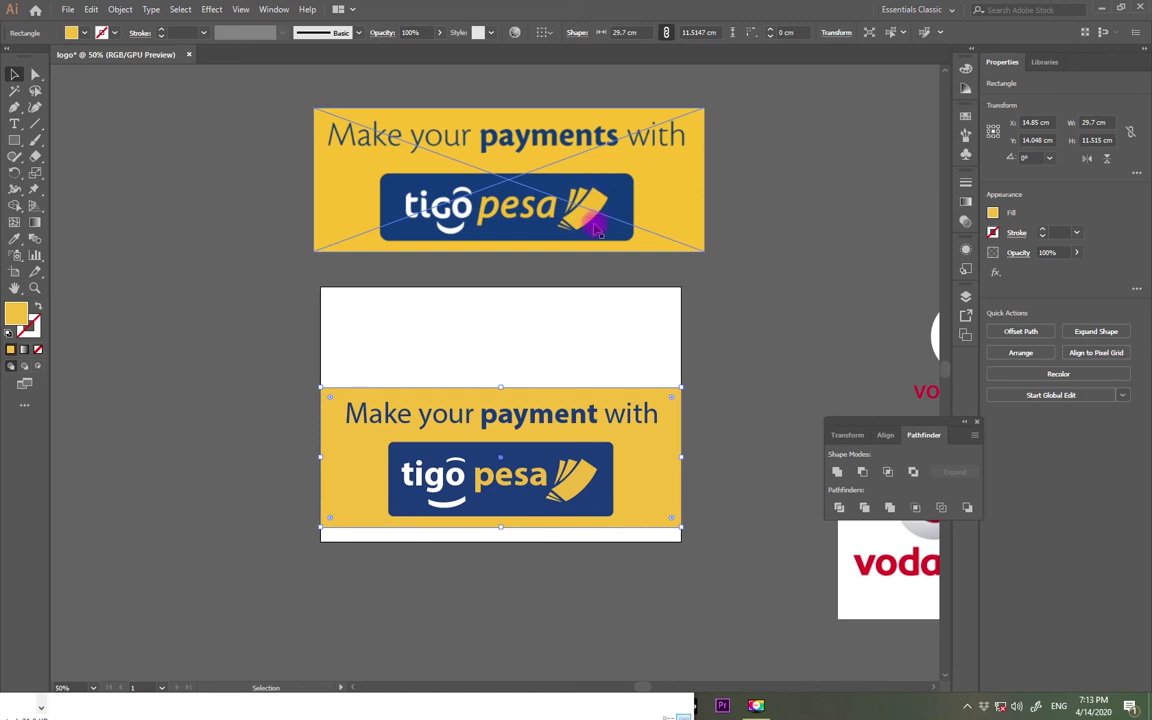
left_click(698, 107)
left_click_drag(700, 107, 635, 154)
left_click_drag(537, 220, 590, 347)
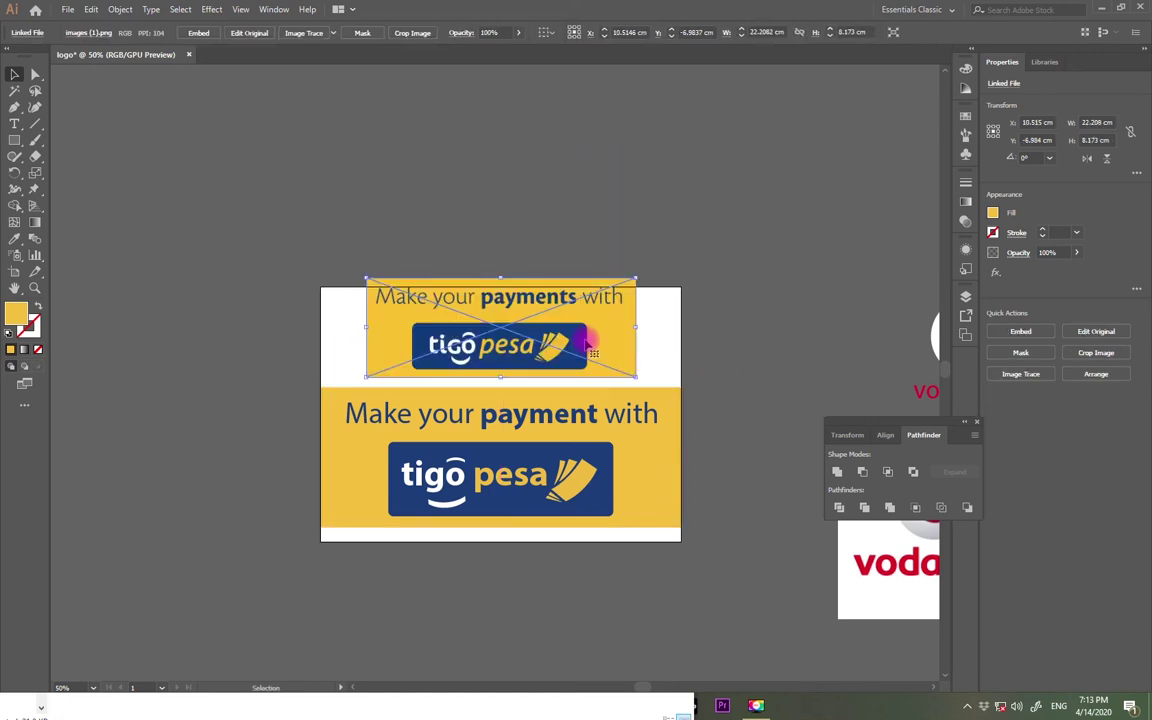
- Scale the new banner down and centre it on the artboard
key("ctrl+equal")
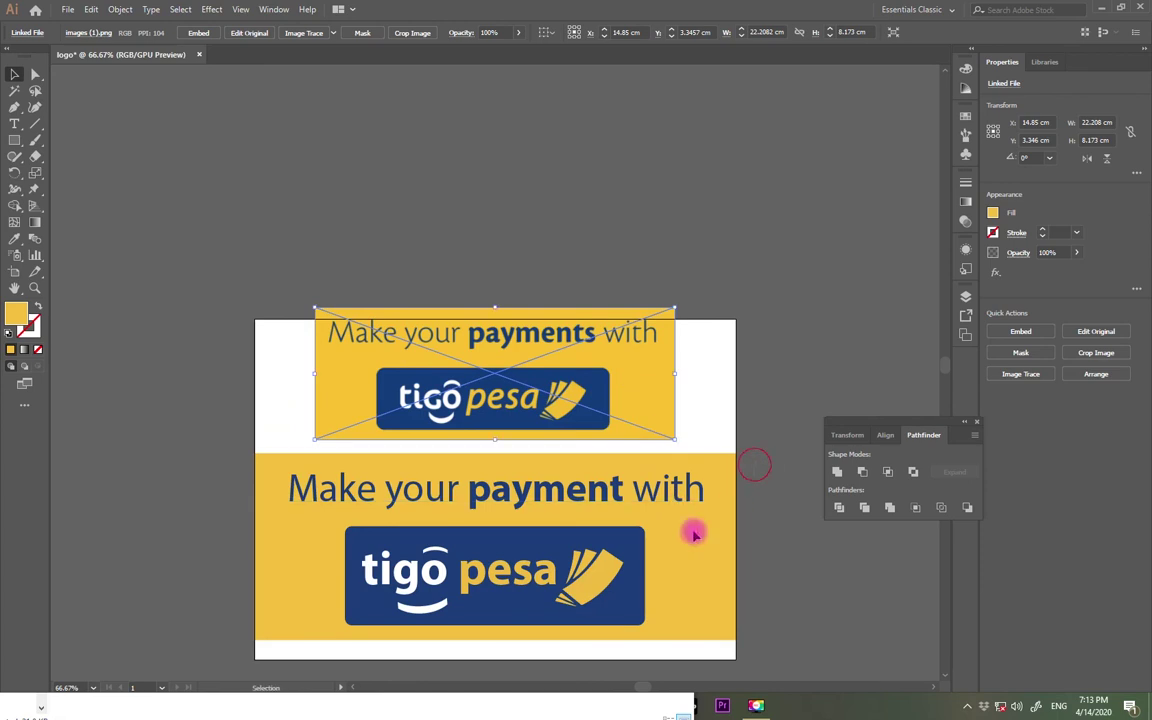
left_click(414, 627)
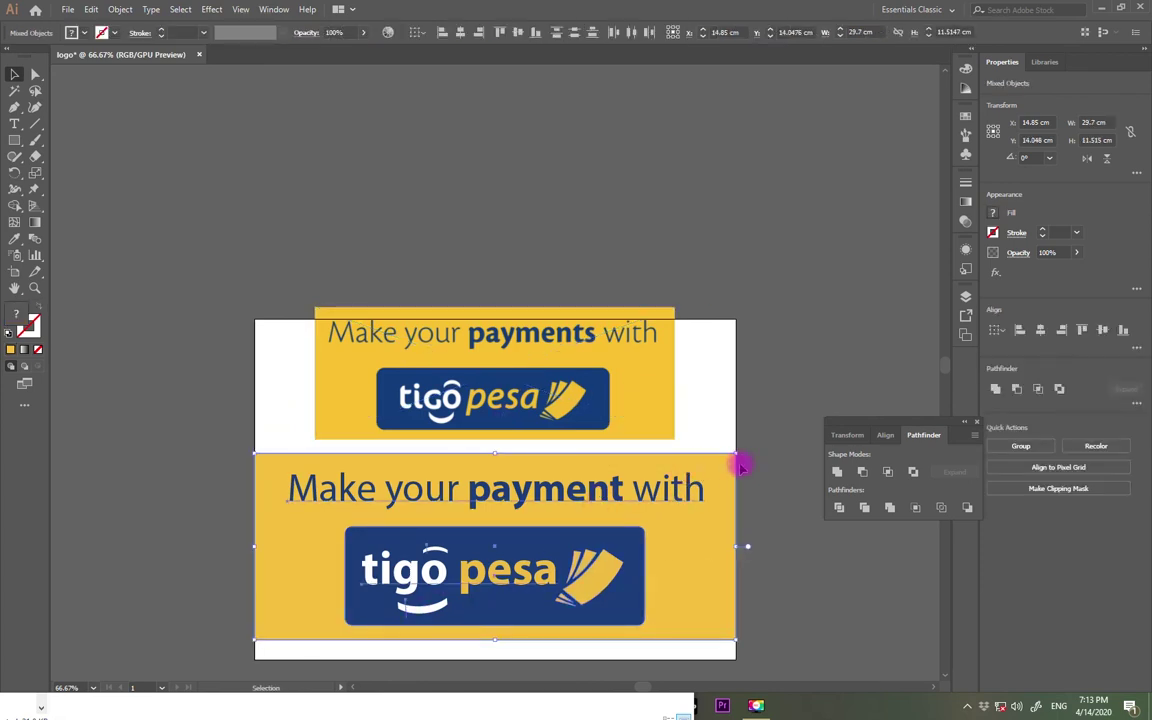
left_click_drag(735, 453, 689, 481)
left_click_drag(582, 540, 603, 538)
left_click(724, 422)
- Move the reference banner down onto the artboard just above the new banner
key("ctrl+equal")
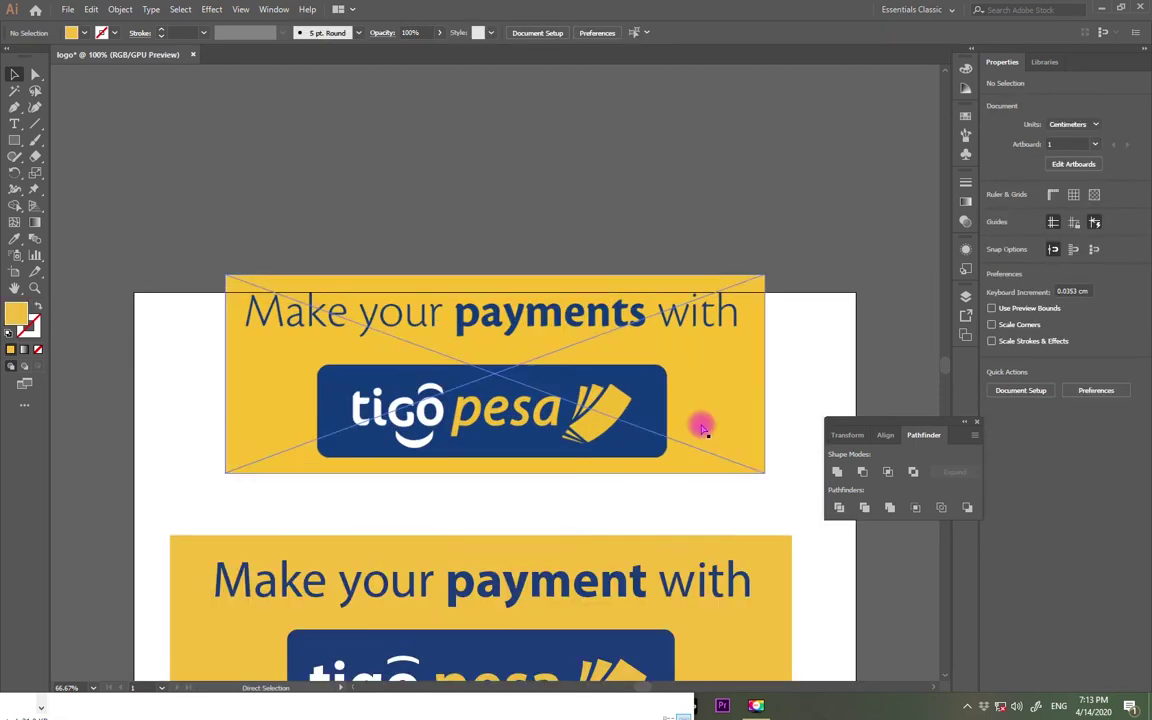
left_click_drag(683, 562, 668, 314)
left_click_drag(622, 220, 626, 258)
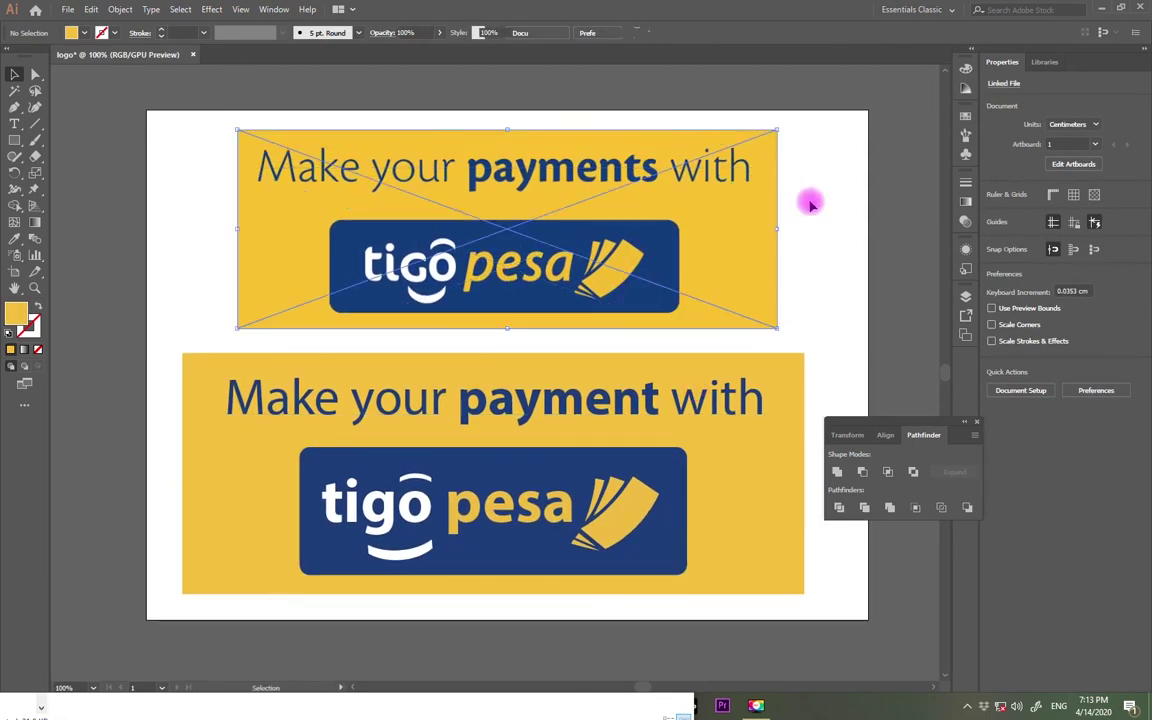
left_click(817, 204)
left_click_drag(774, 386, 757, 337)
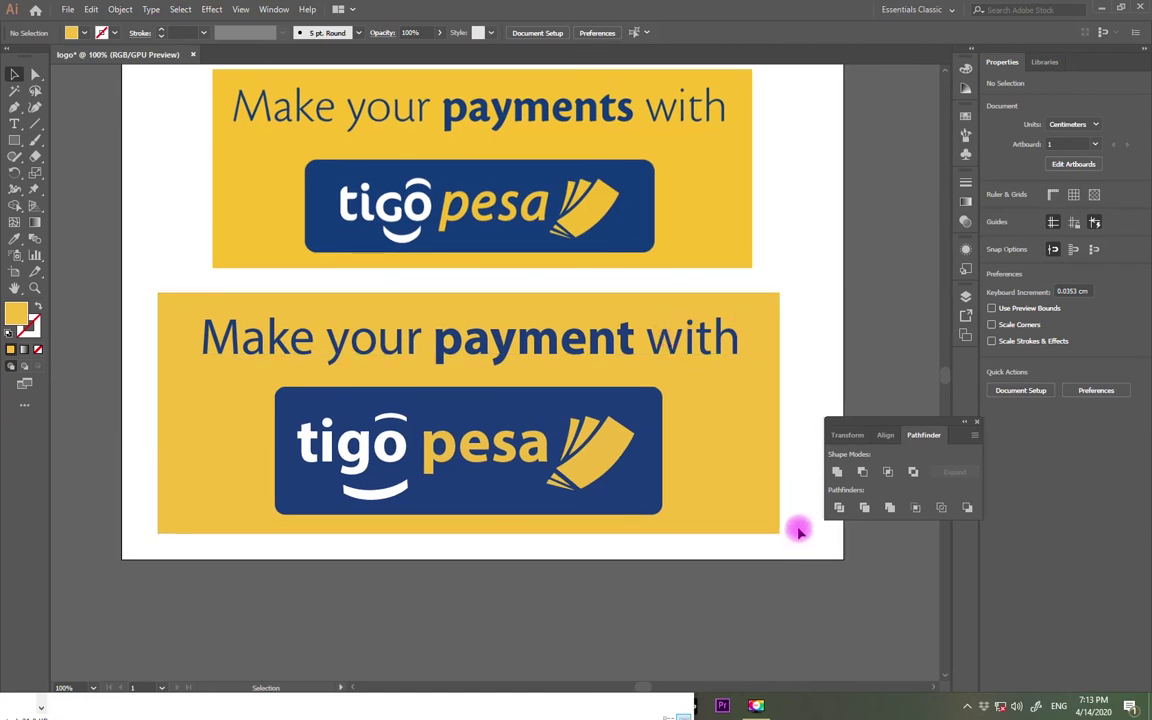
- Zoom and pan to compare the swoosh and payment wording with the reference
scroll(610, 470, "up", 1)
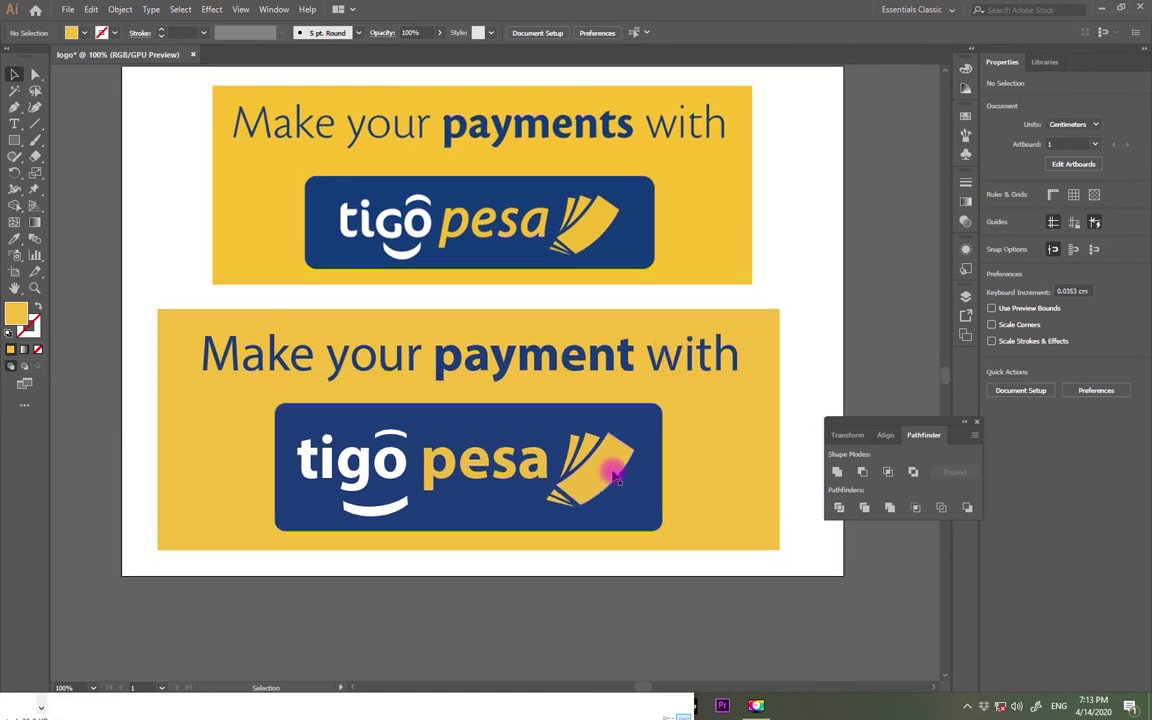
scroll(615, 478, "up", 4)
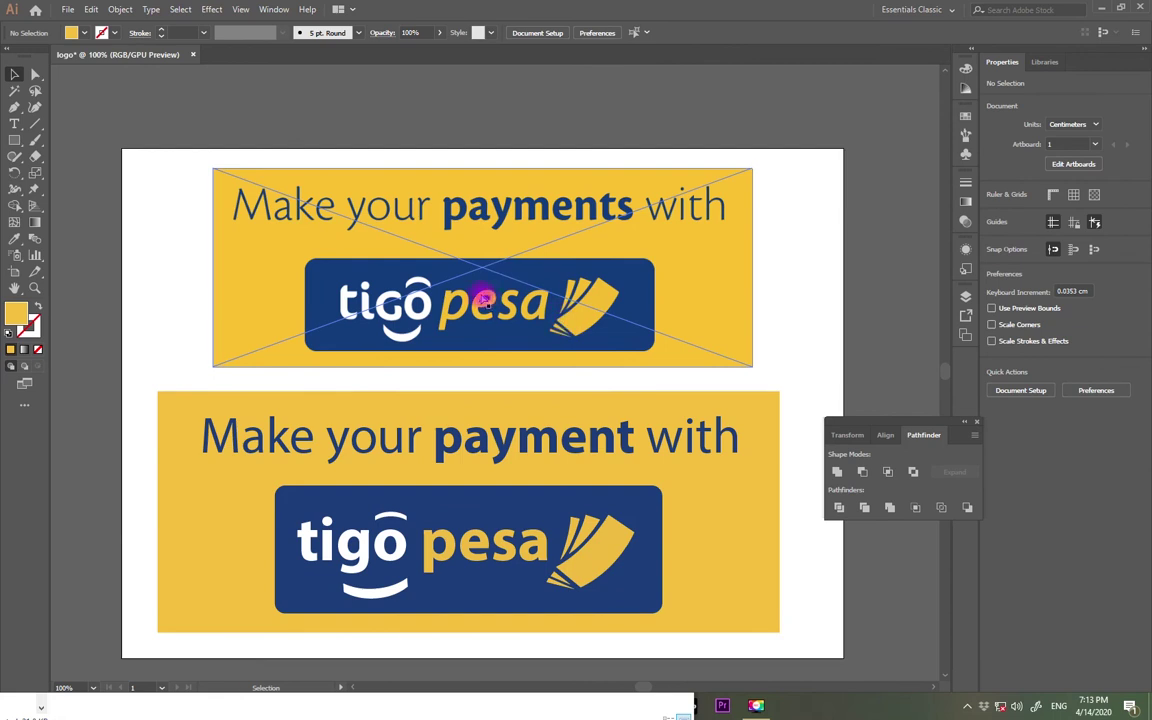
scroll(480, 296, "up", 3)
scroll(555, 535, "up", 5)
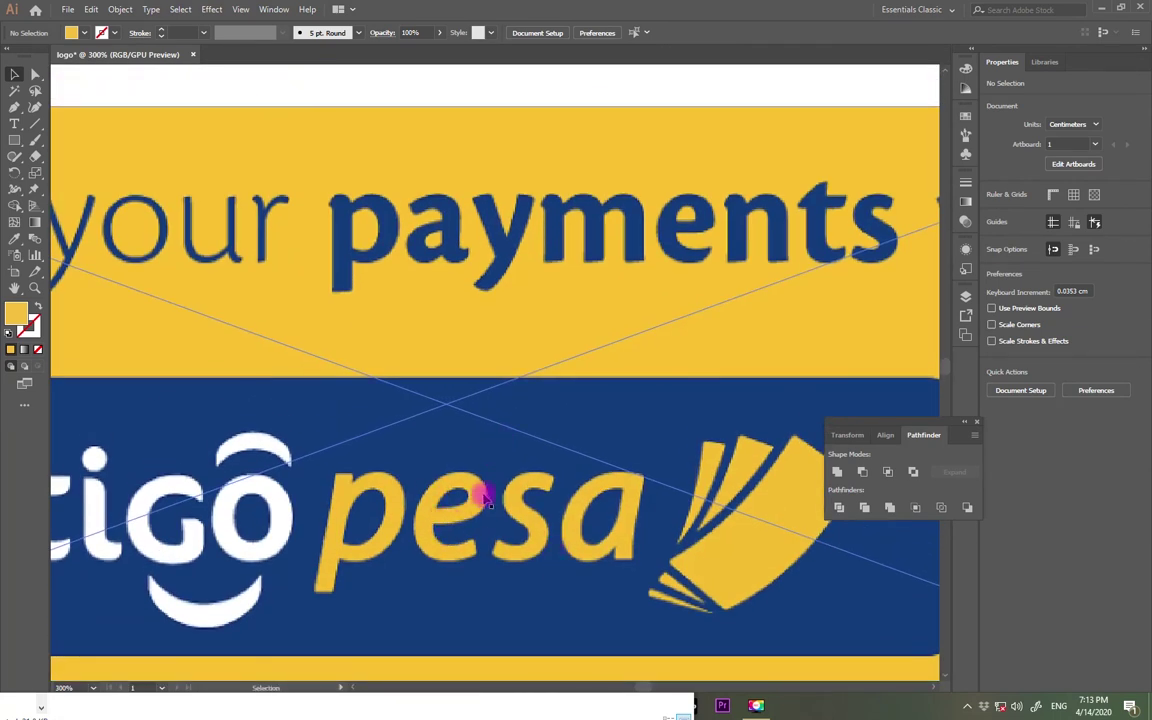
scroll(489, 581, "down", 10)
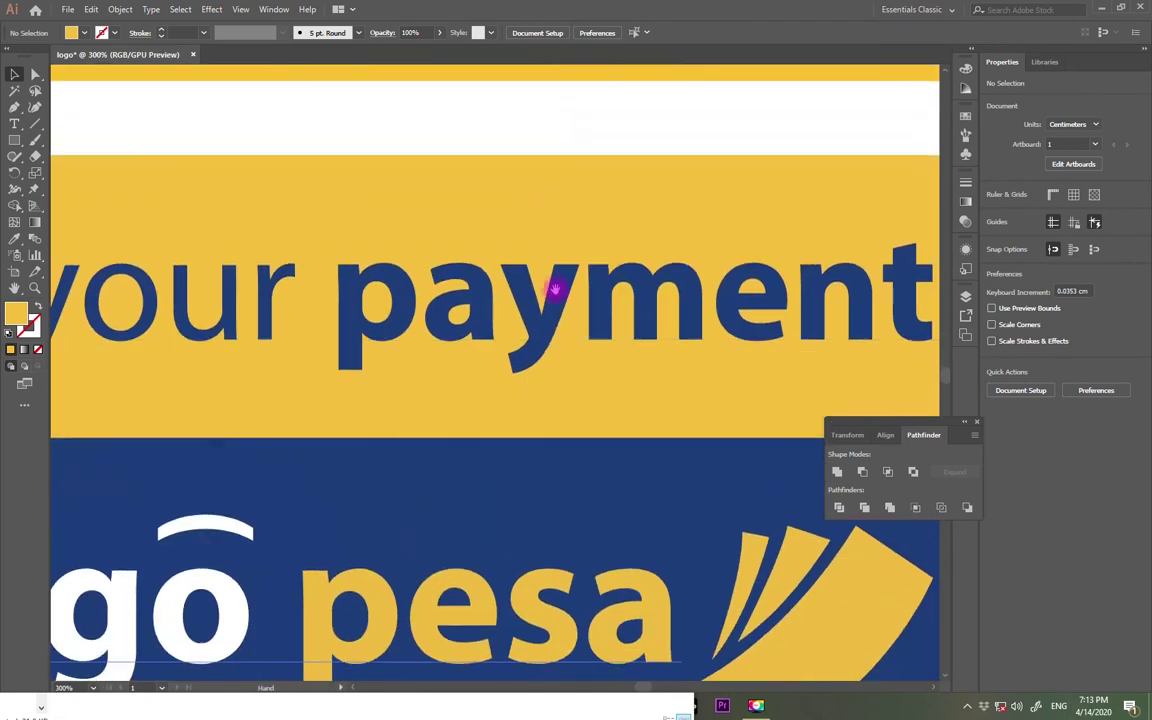
scroll(496, 231, "up", 2)
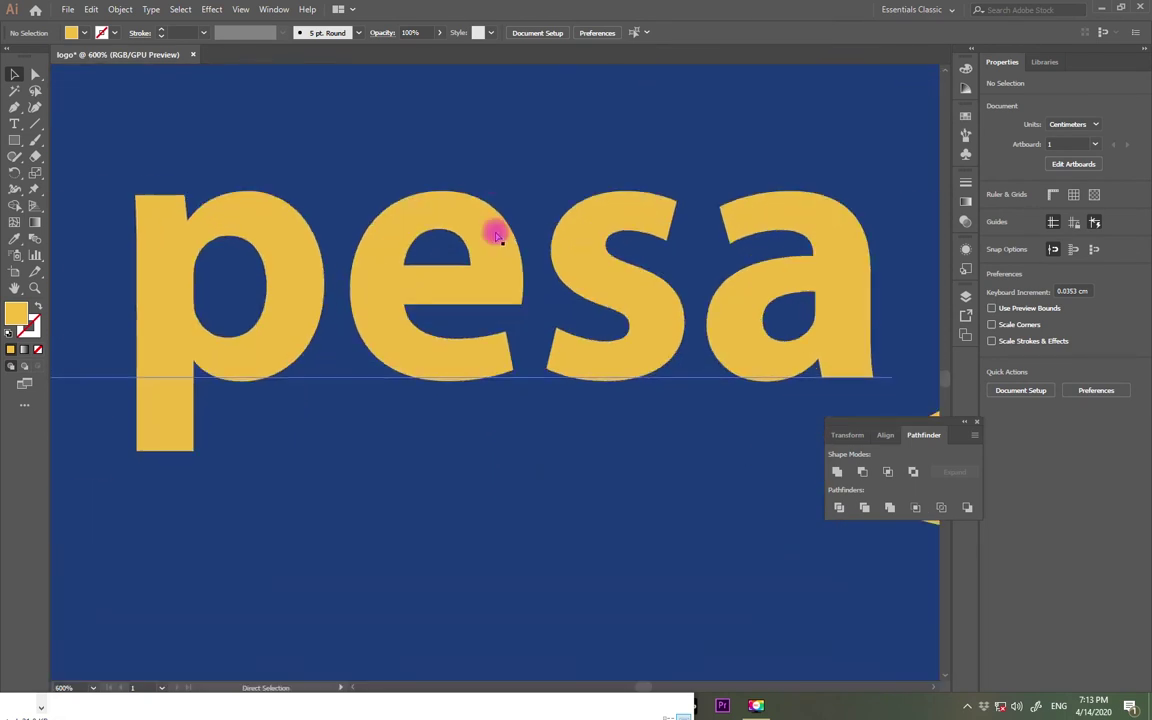
left_click_drag(694, 442, 502, 498)
scroll(502, 498, "down", 3)
scroll(404, 391, "left", 5)
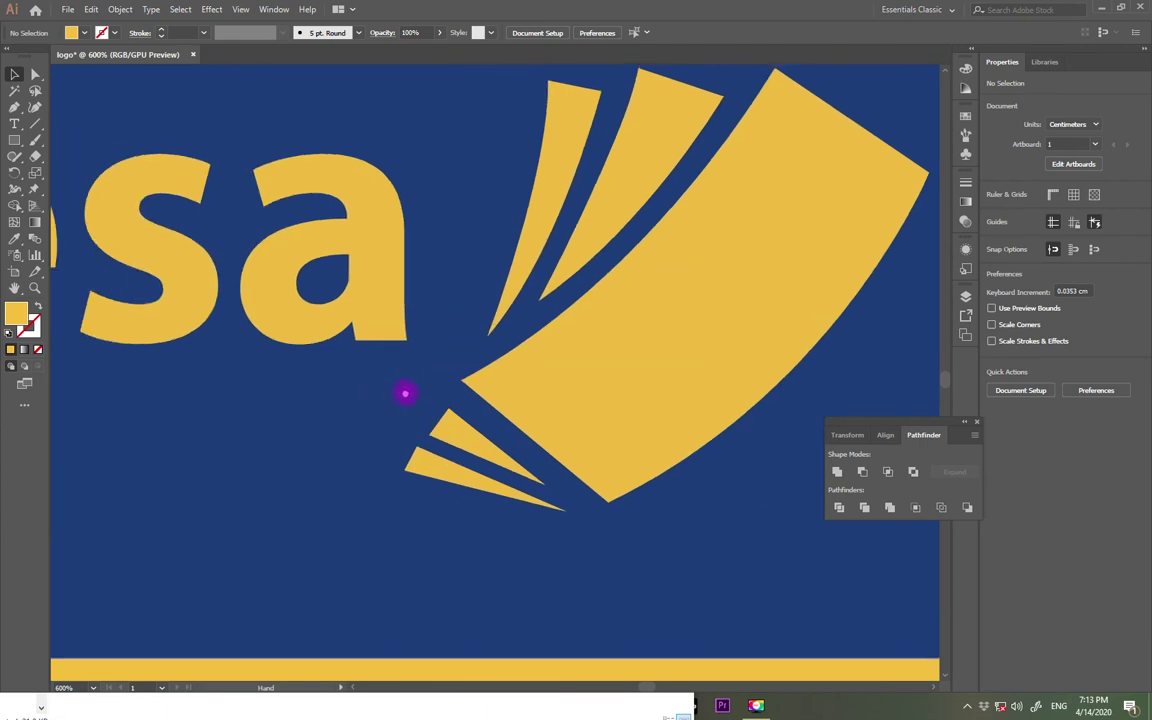
scroll(548, 386, "left", 5)
scroll(694, 365, "up", 2)
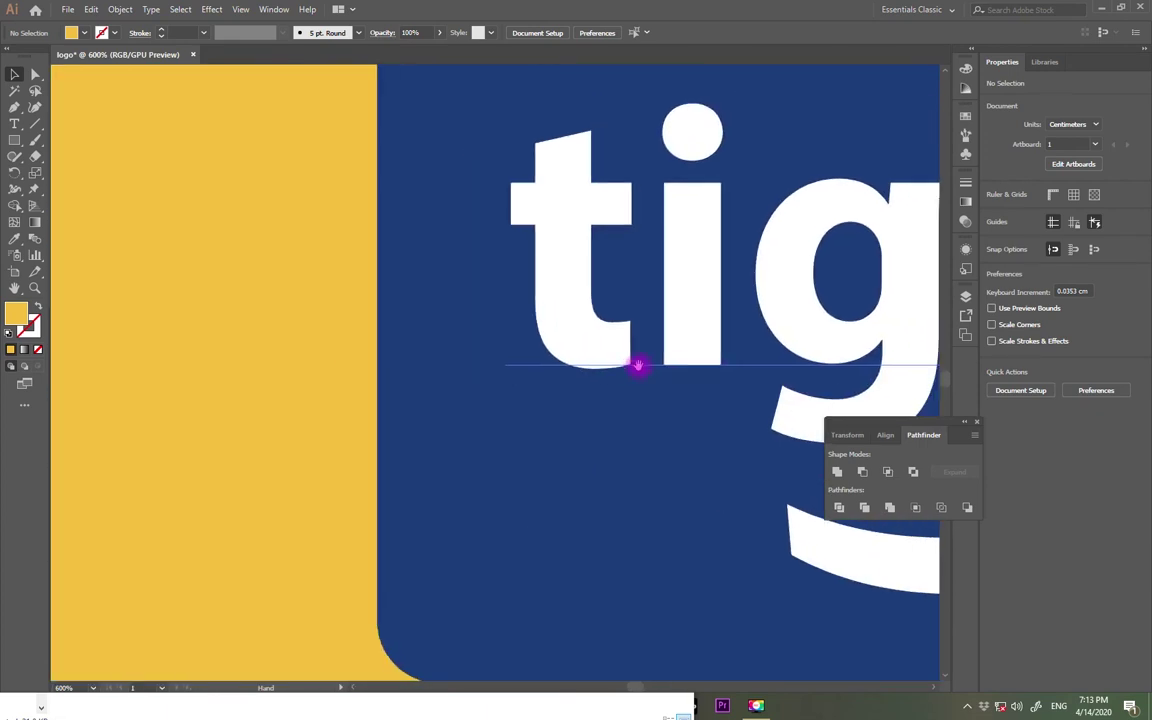
scroll(638, 365, "down", 2)
scroll(342, 481, "up", 3)
left_click_drag(501, 384, 345, 522)
left_click_drag(488, 250, 294, 527)
scroll(283, 508, "down", 5)
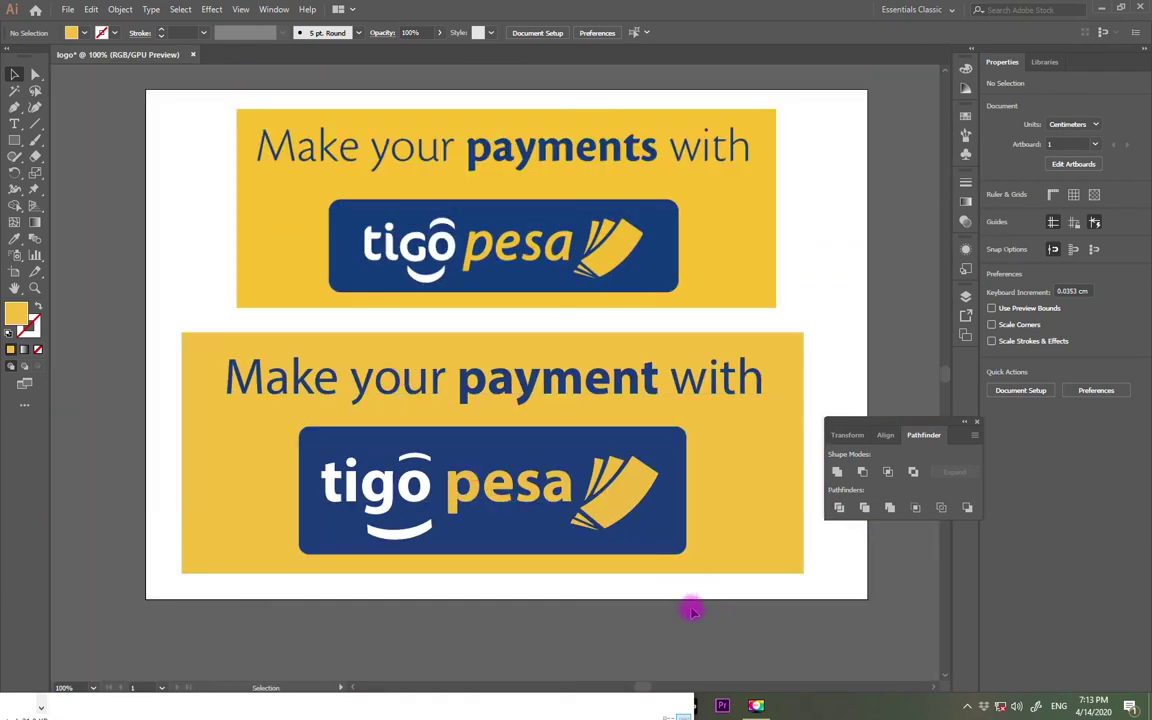
- Group the two tigo pesa banners and move the group aside
left_click_drag(233, 88, 404, 211)
right_click(432, 218)
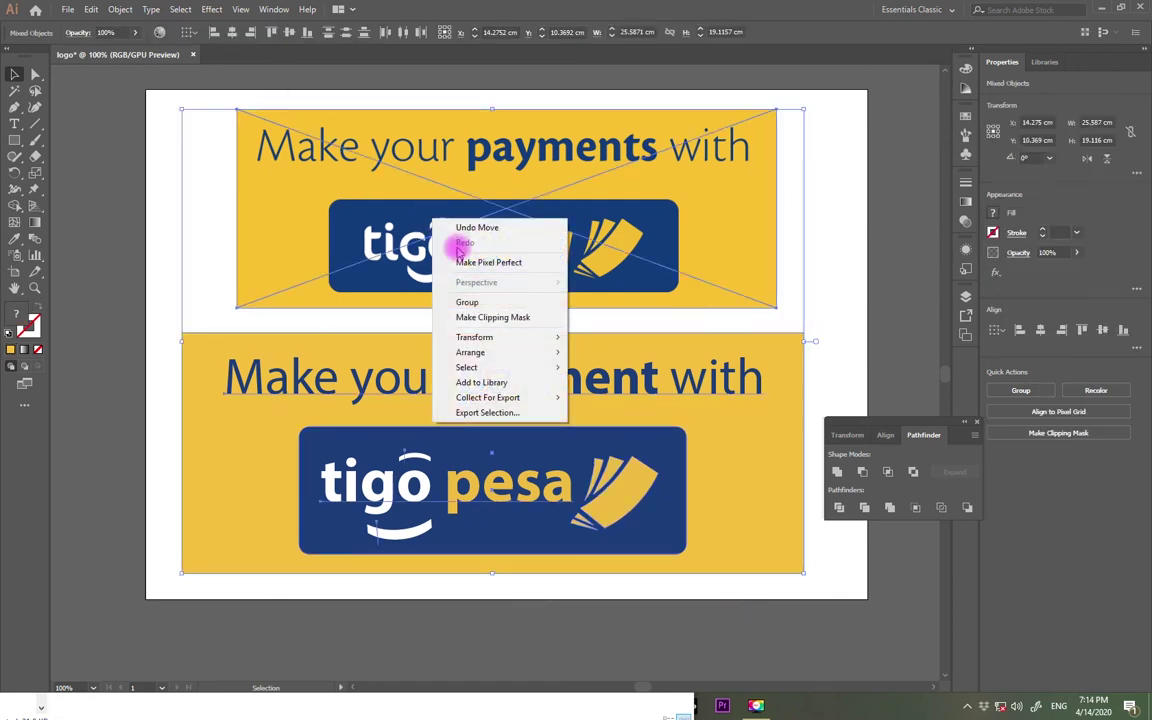
left_click(484, 303)
key("ctrl+minus")
key("ctrl+minus")
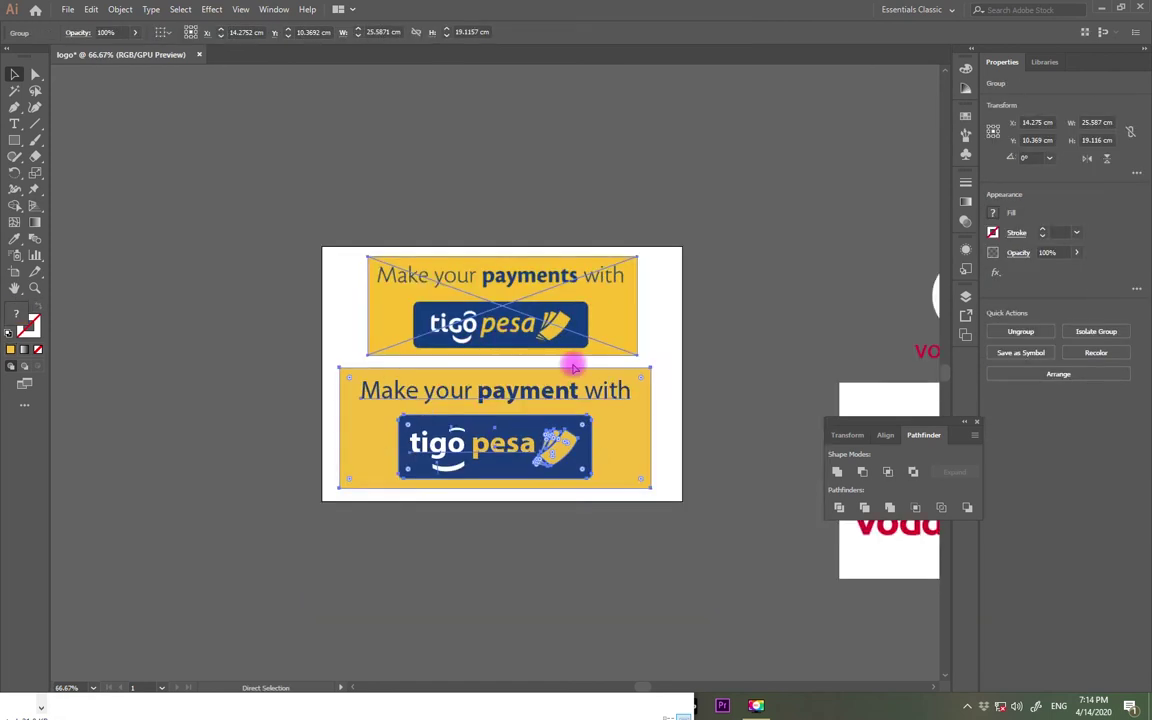
key("ctrl+minus")
left_click_drag(643, 429, 598, 222)
- Group the two Vodacom logos and move them beside the tigo banners
left_click(605, 535)
left_click(645, 370, "shift")
right_click(636, 472)
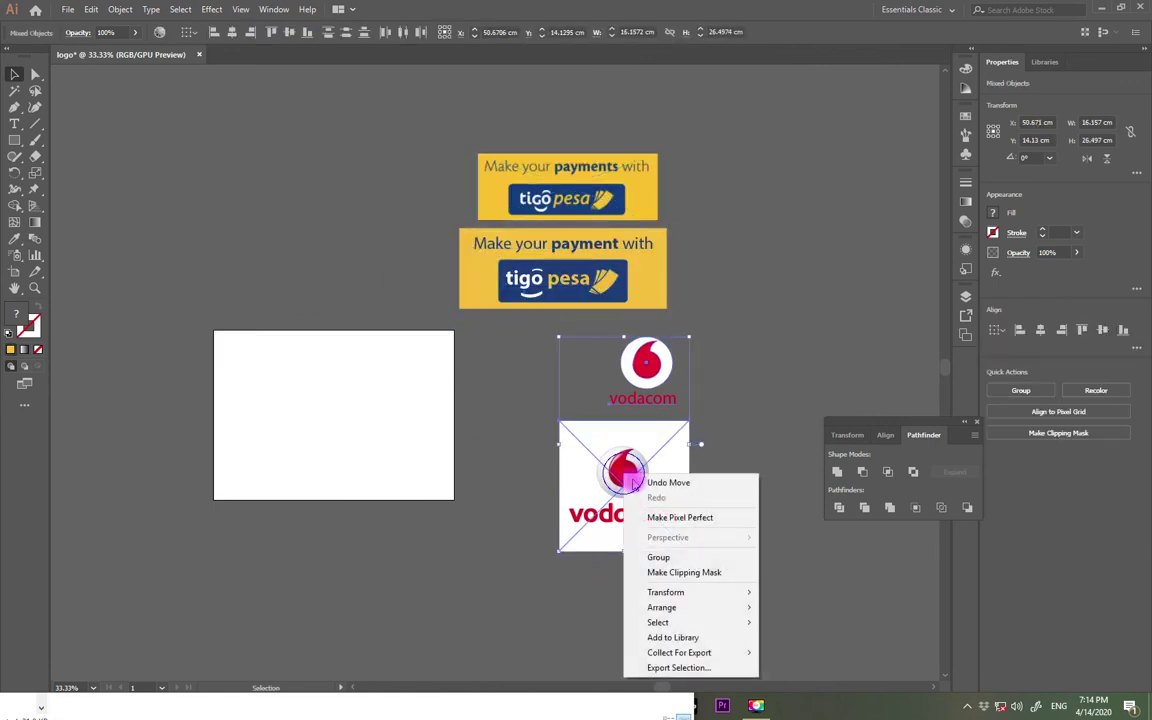
left_click(656, 553)
left_click_drag(640, 458, 774, 253)
- Ungroup the Vodacom logos, then group and reposition the small logo's parts
left_click(860, 310)
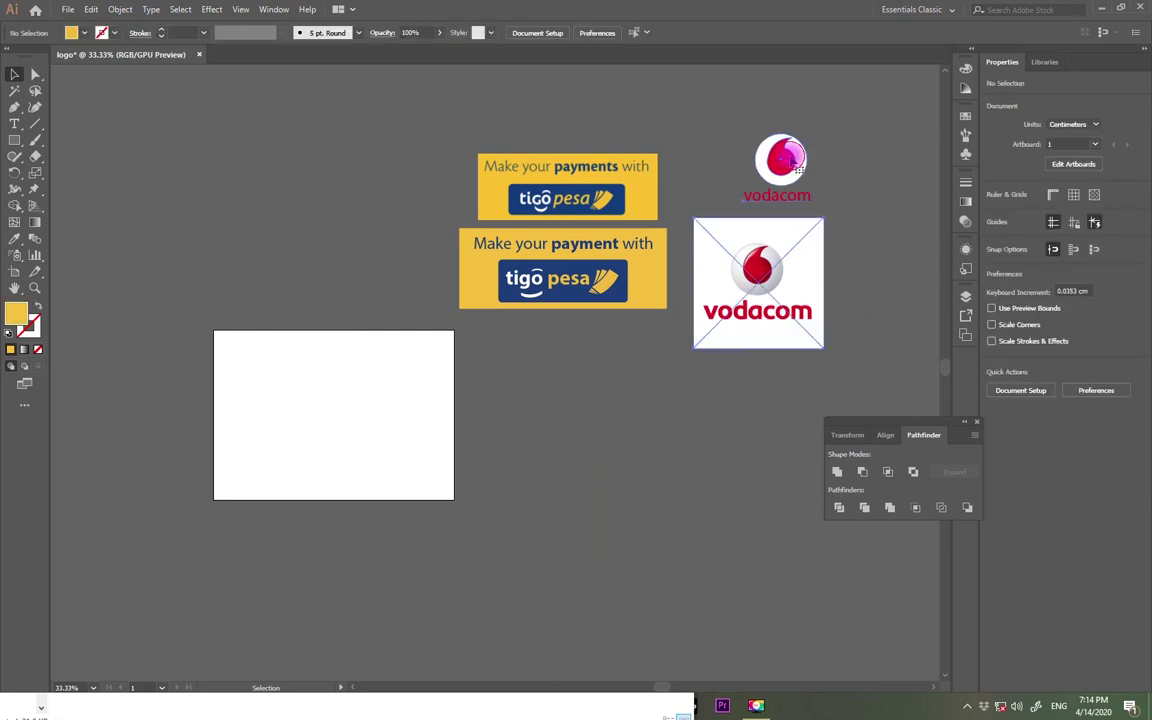
right_click(791, 157)
left_click(830, 271)
left_click_drag(717, 231, 861, 265)
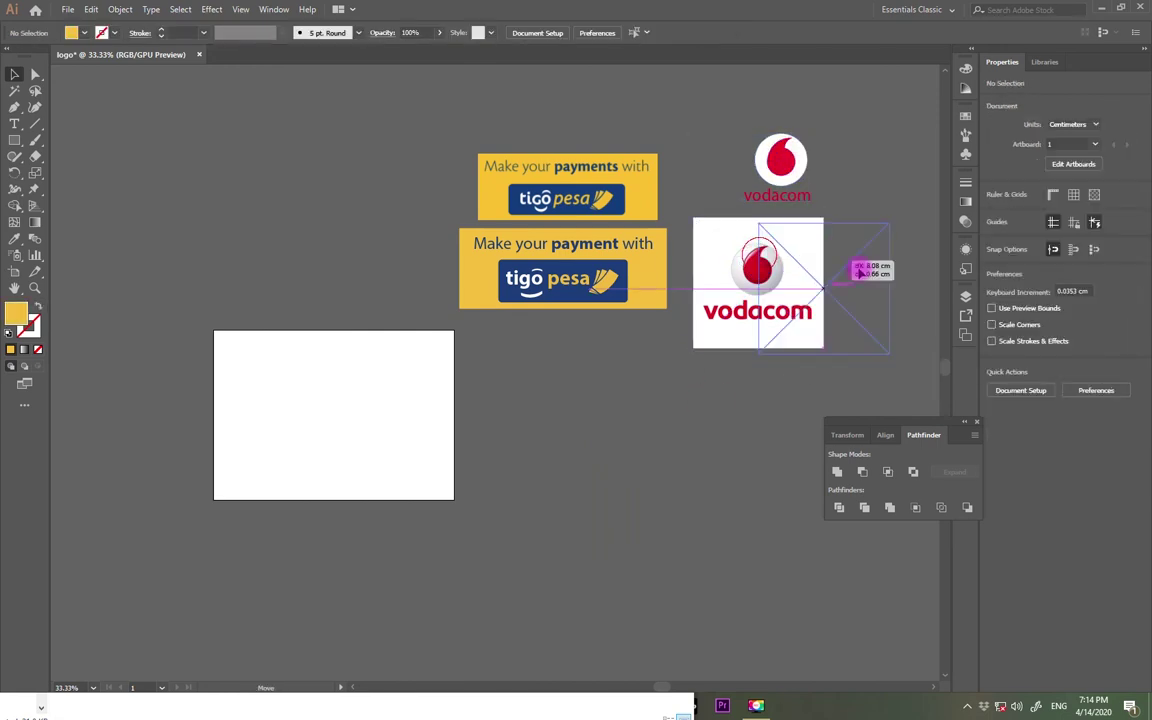
right_click(771, 168)
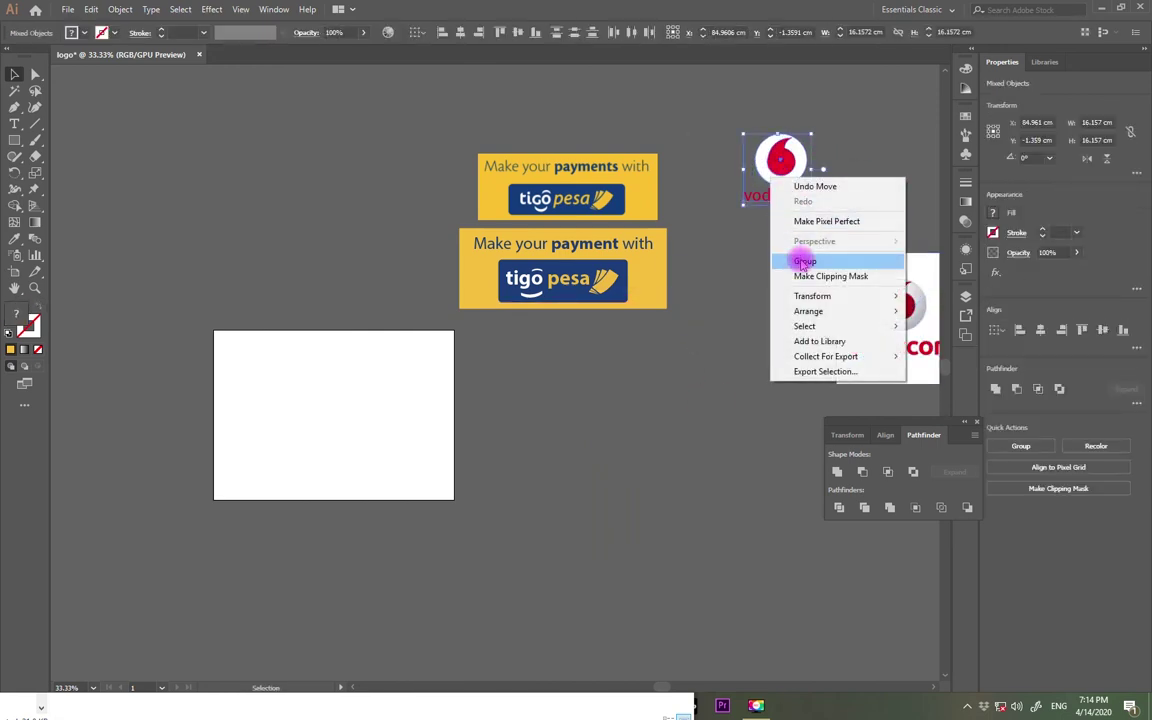
left_click(746, 257)
left_click_drag(768, 150, 760, 254)
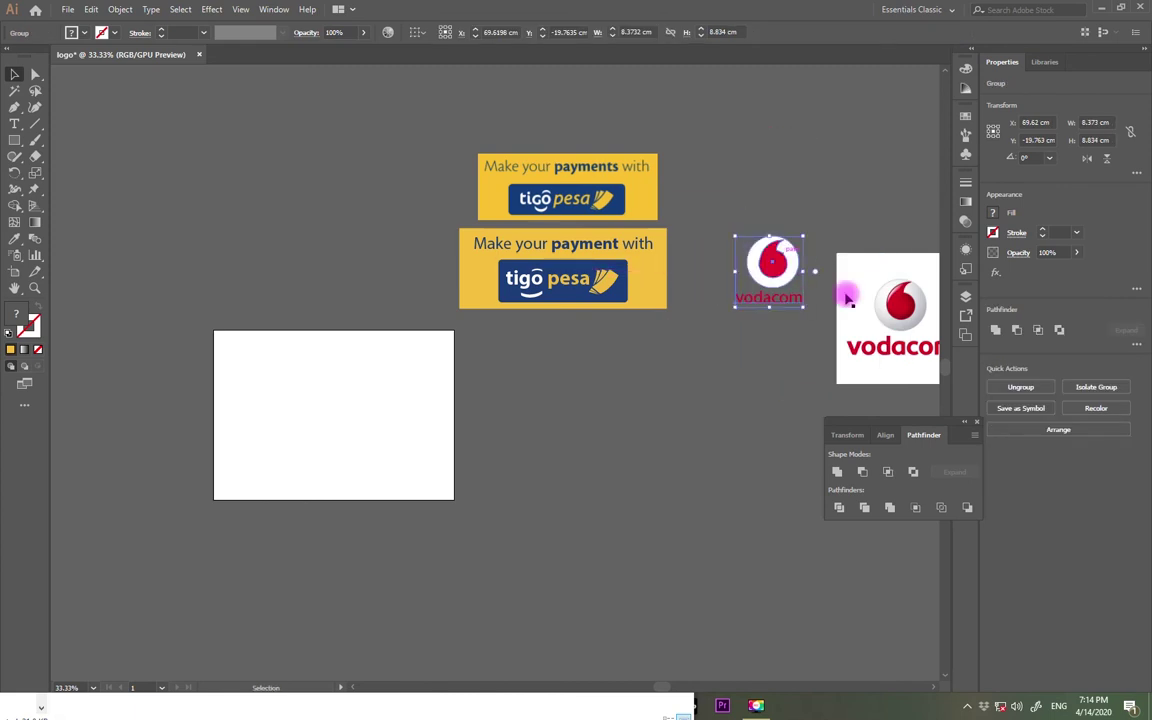
- Shrink the white Vodacom image to 10.776 cm above the red logo and group both
left_click_drag(874, 319, 743, 163)
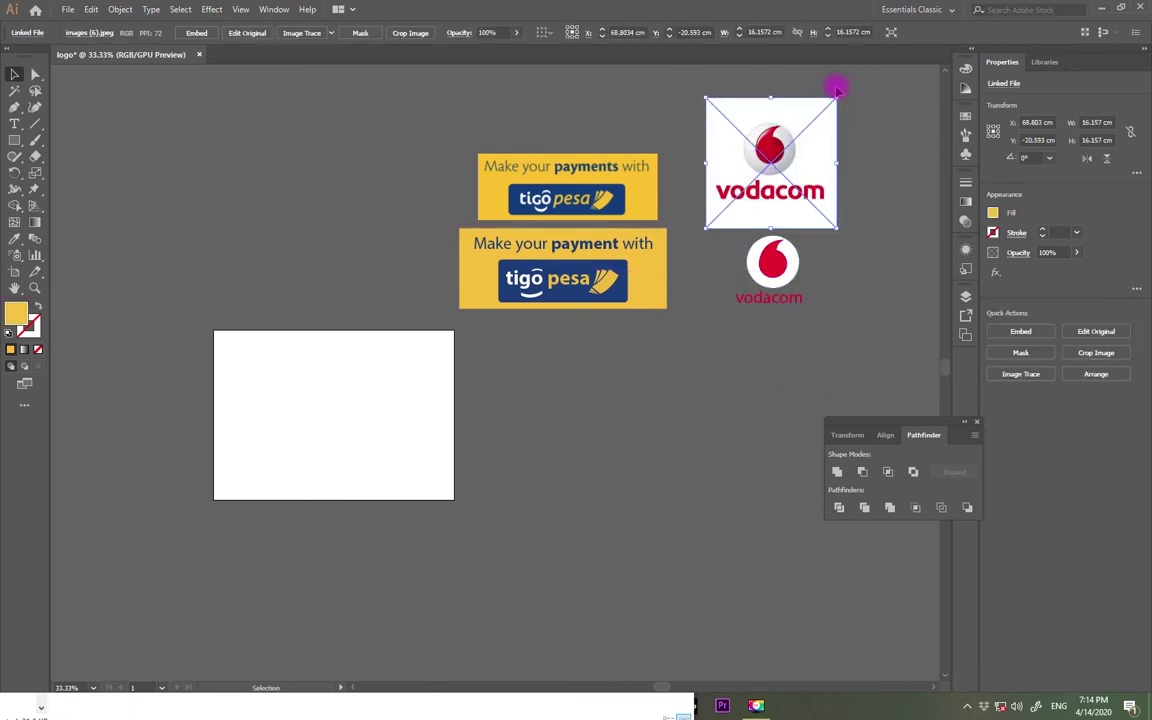
left_click_drag(838, 99, 794, 141)
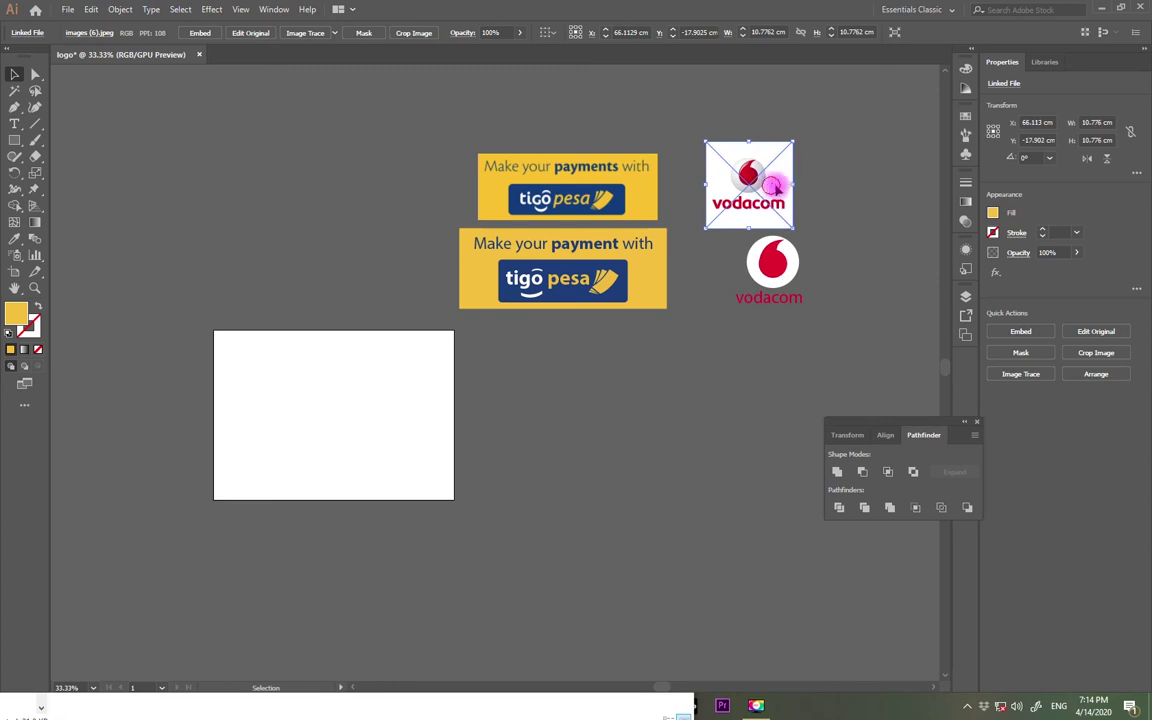
left_click_drag(766, 183, 822, 178)
left_click(764, 290, "shift")
right_click(772, 222)
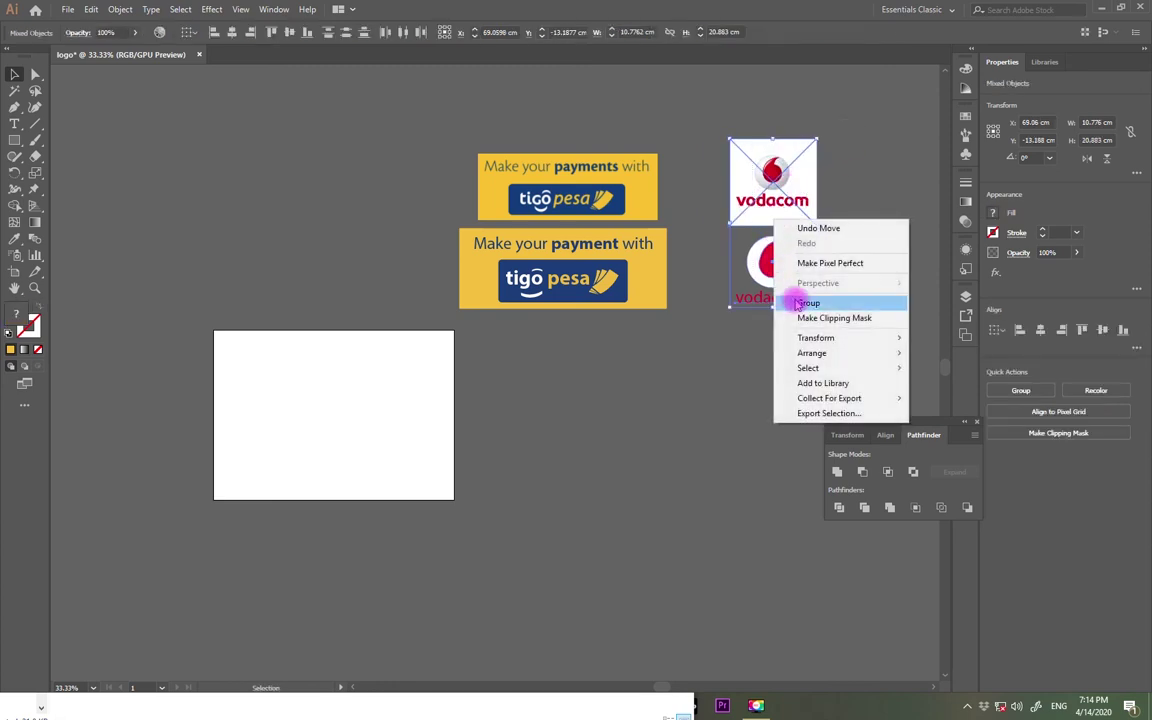
left_click(785, 301)
left_click(662, 406)
scroll(290, 496, "up", 3)
left_click_drag(290, 496, 2, 585)
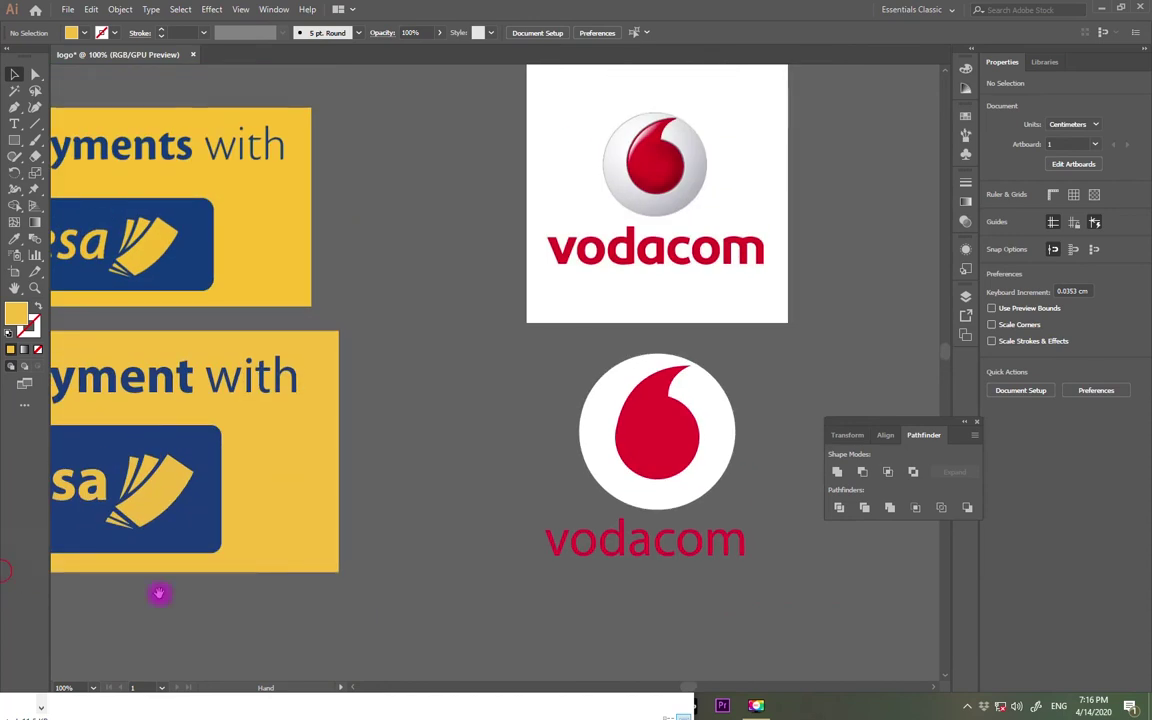
left_click_drag(329, 540, 427, 478)
left_click_drag(607, 455, 321, 501)
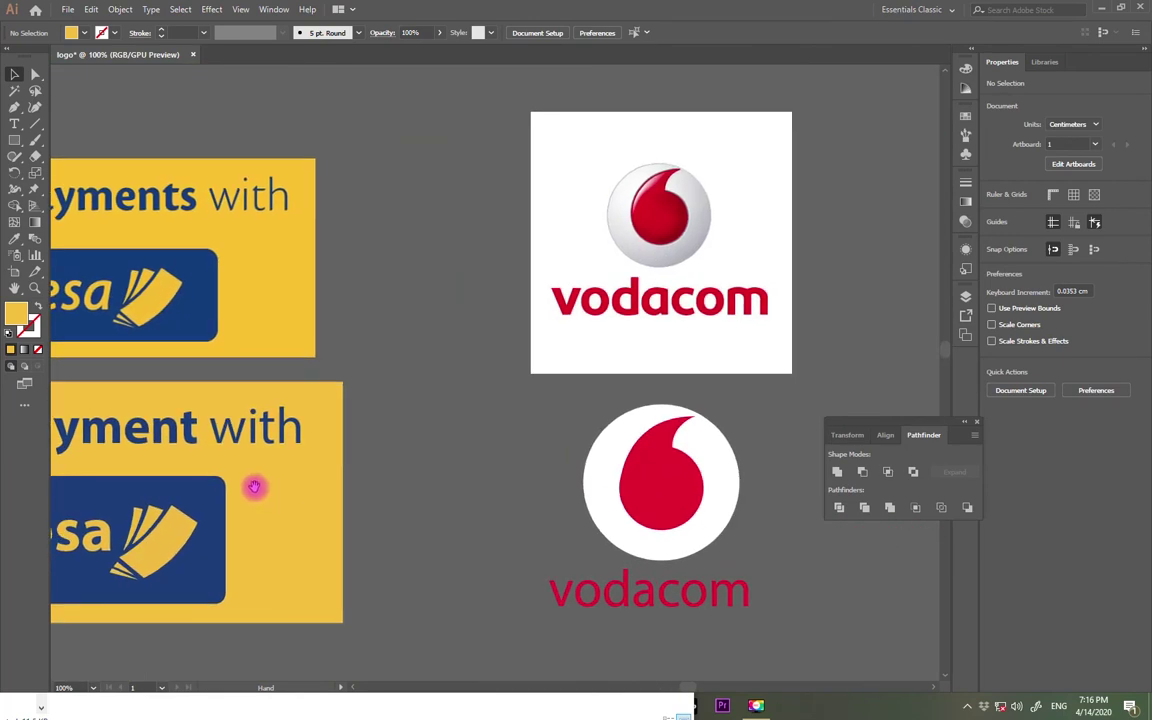
left_click_drag(255, 483, 675, 506)
left_click_drag(499, 598, 541, 530)
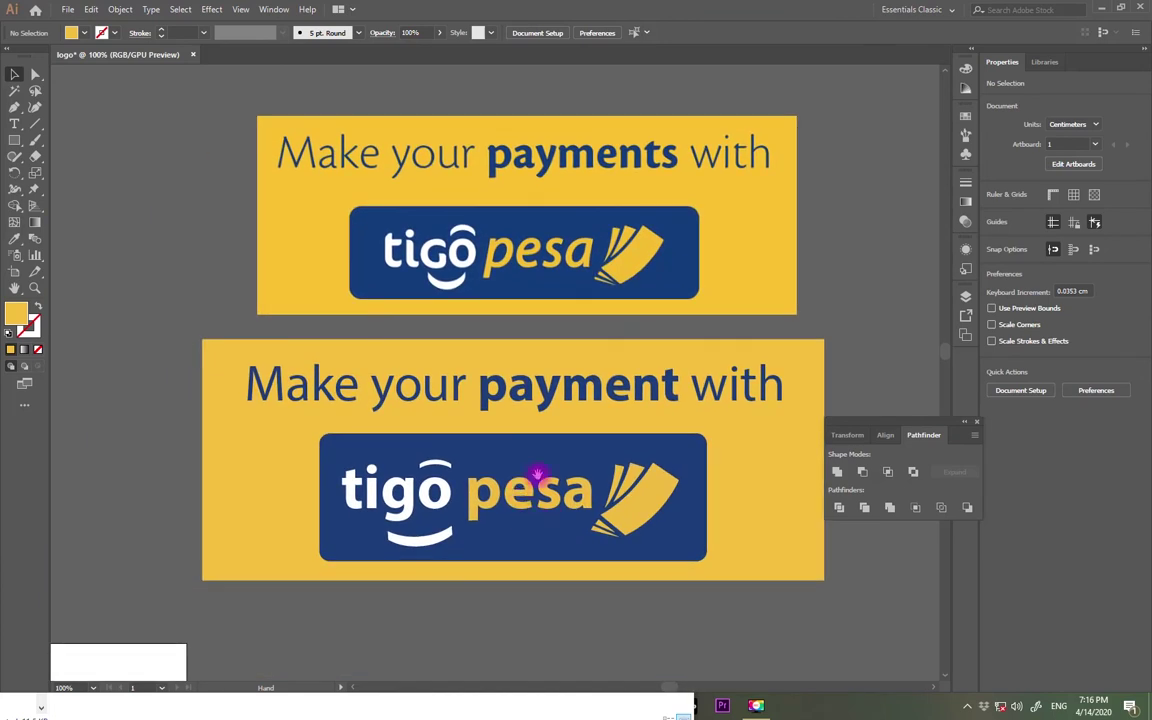
left_click_drag(537, 474, 531, 485)
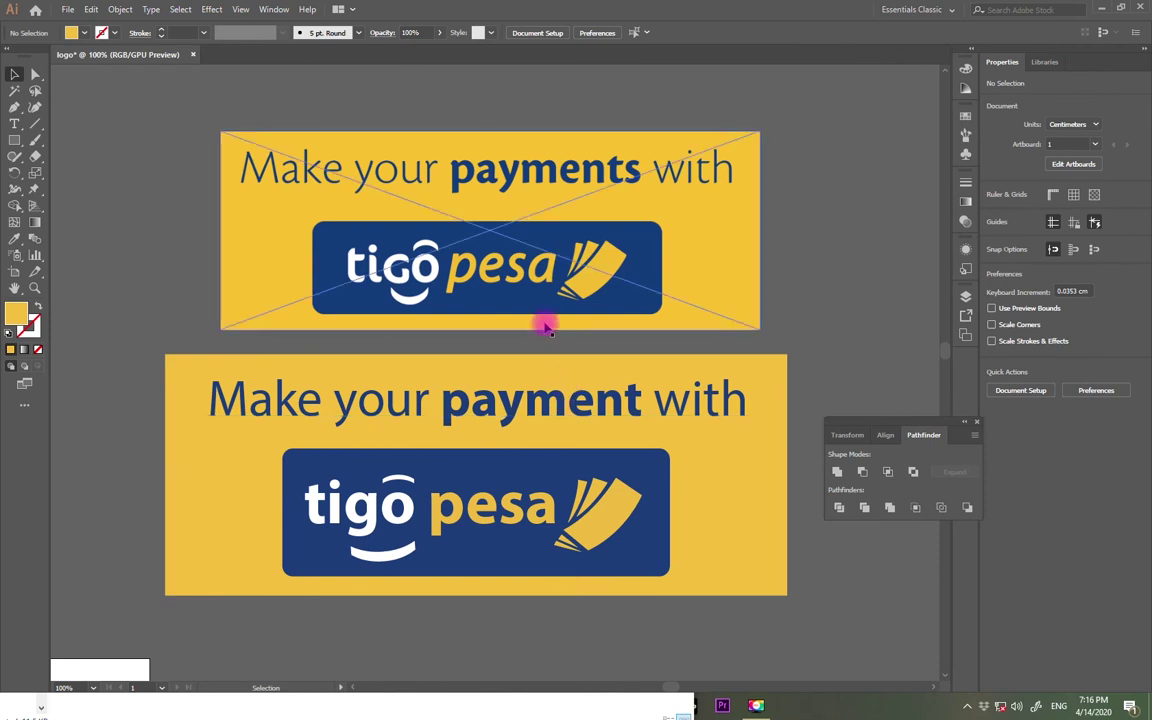
left_click(550, 420)
left_click(828, 224)
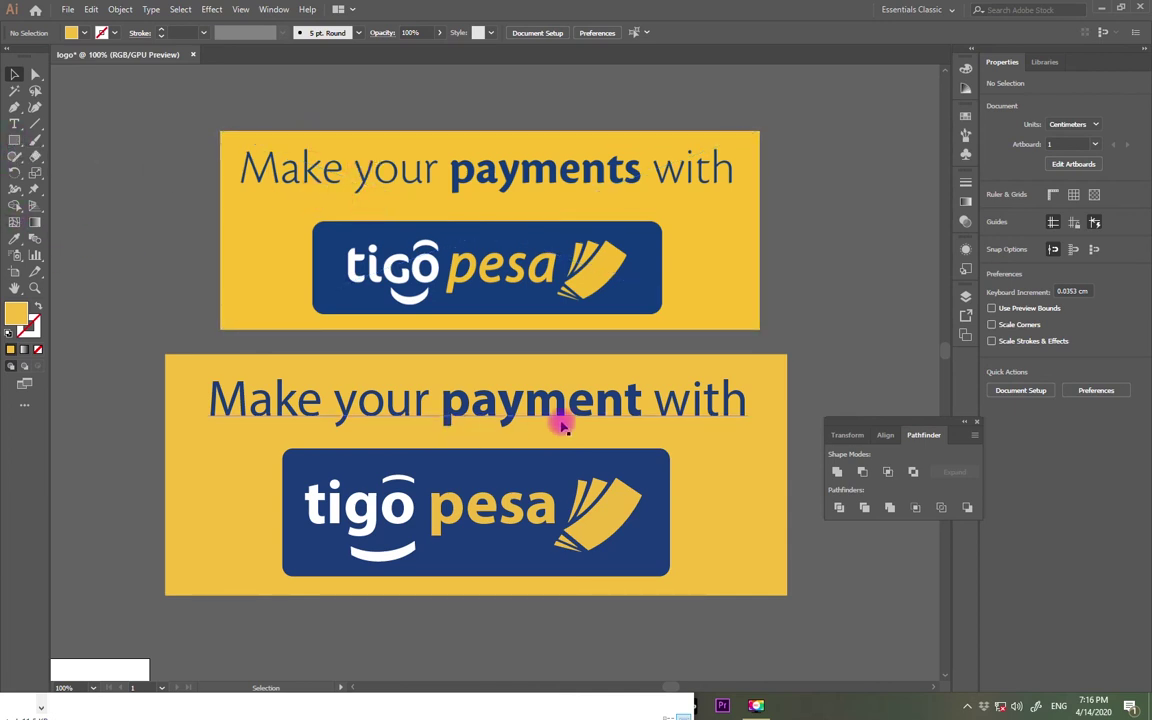
left_click_drag(520, 345, 443, 351)
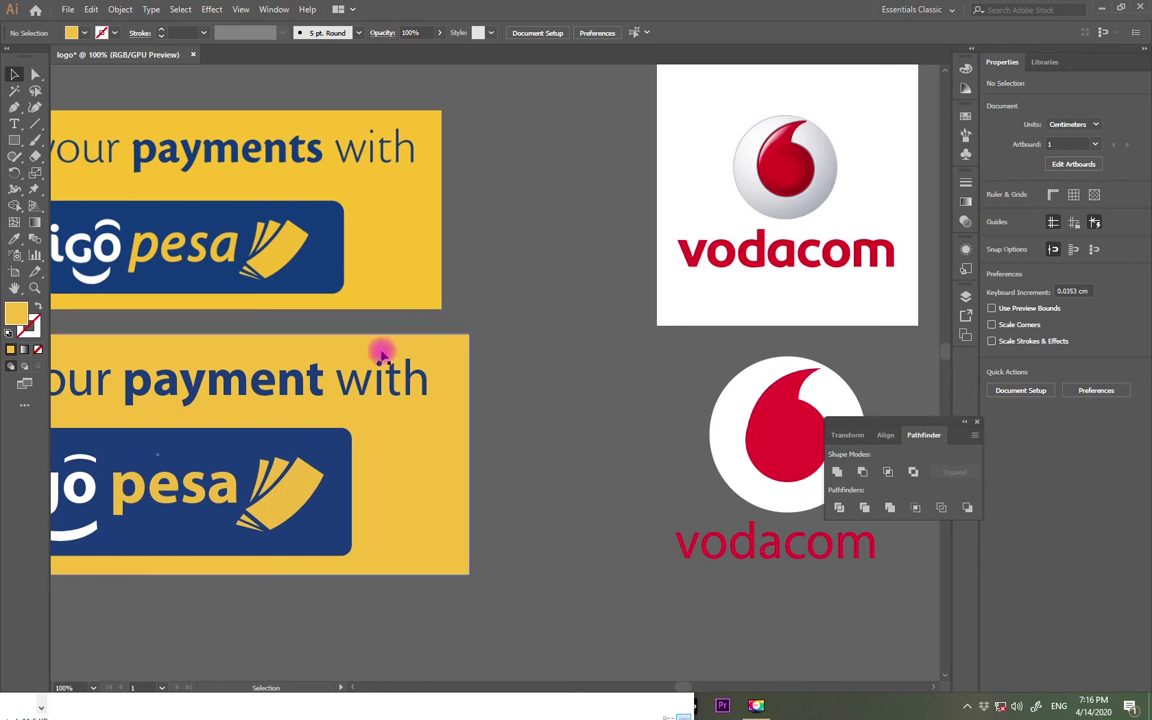
left_click(421, 412)
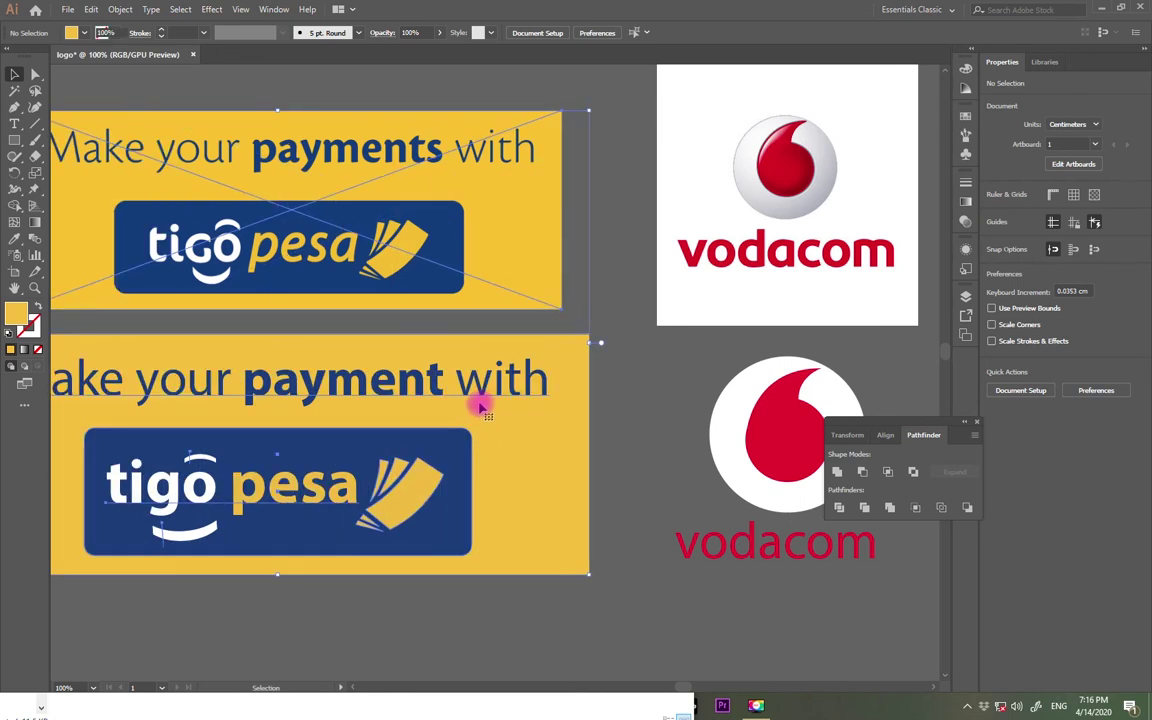
left_click(652, 405)
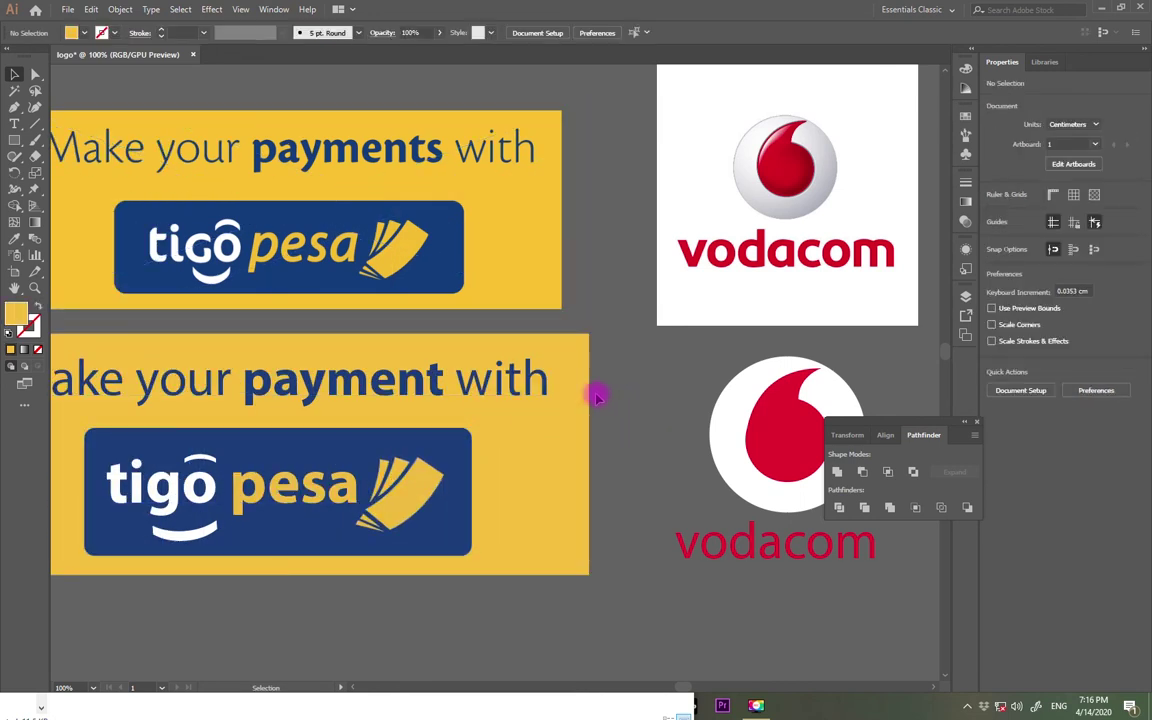